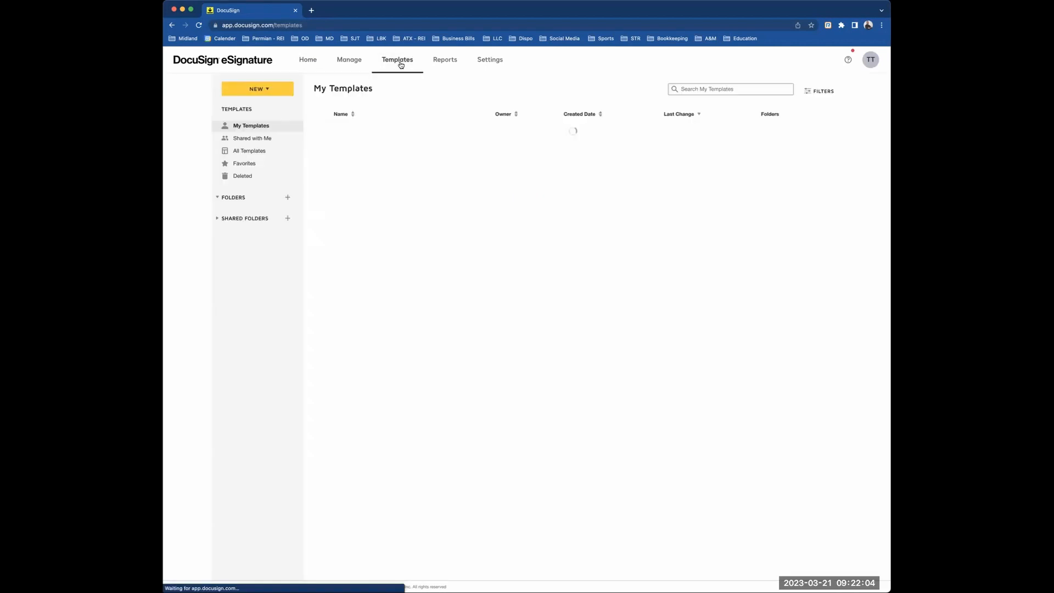
- Create a new template and upload the 11-page March_23_Purchase Contract (Creative Financing).pdf to it
click(258, 89)
click(251, 105)
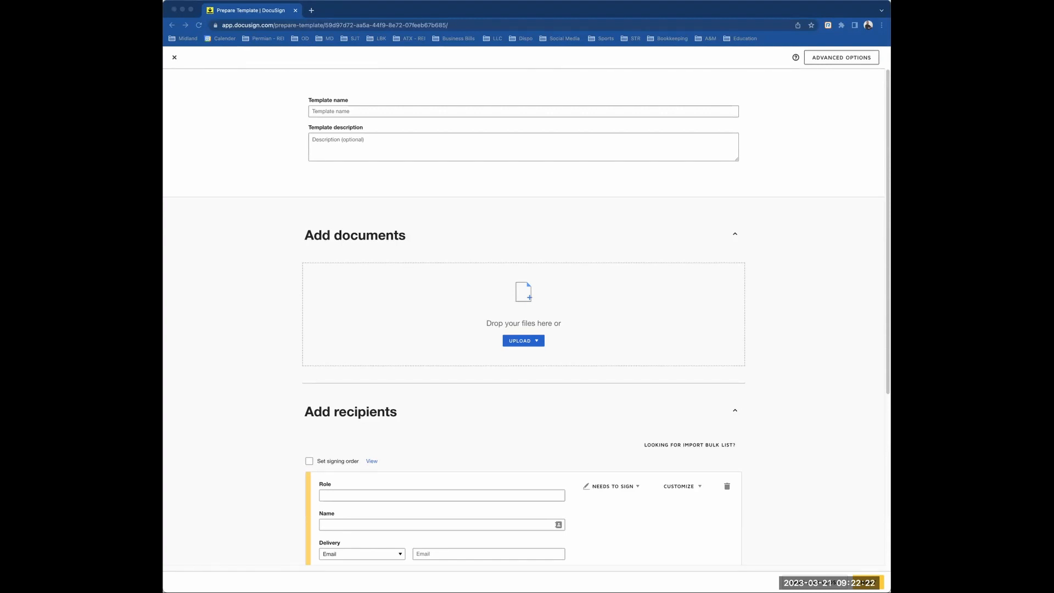
drag(763, 241, 524, 312)
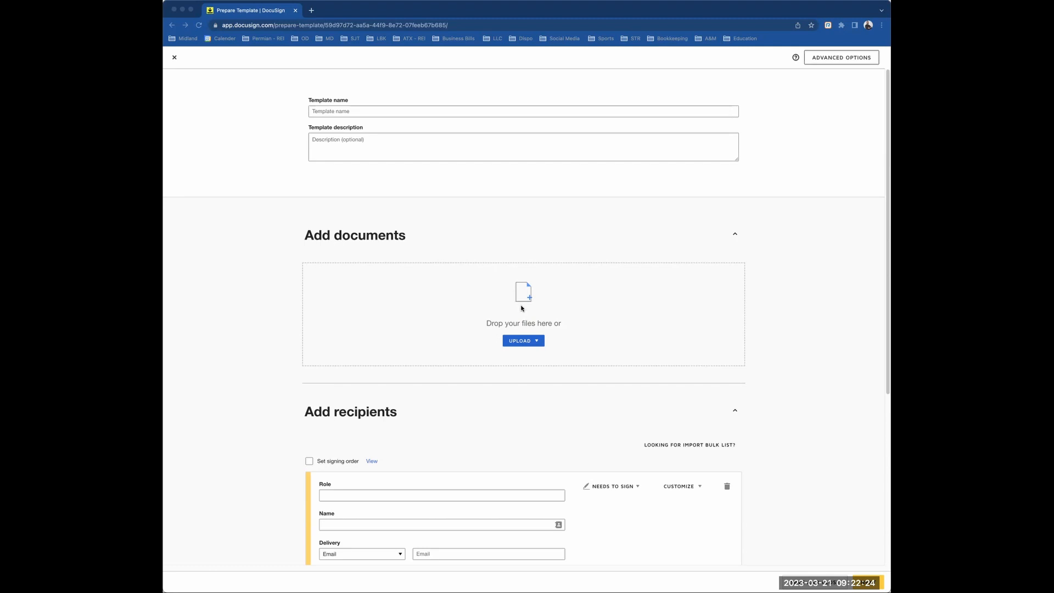
- Name the template "Purchase Contract - 1 Seller"
click(366, 112)
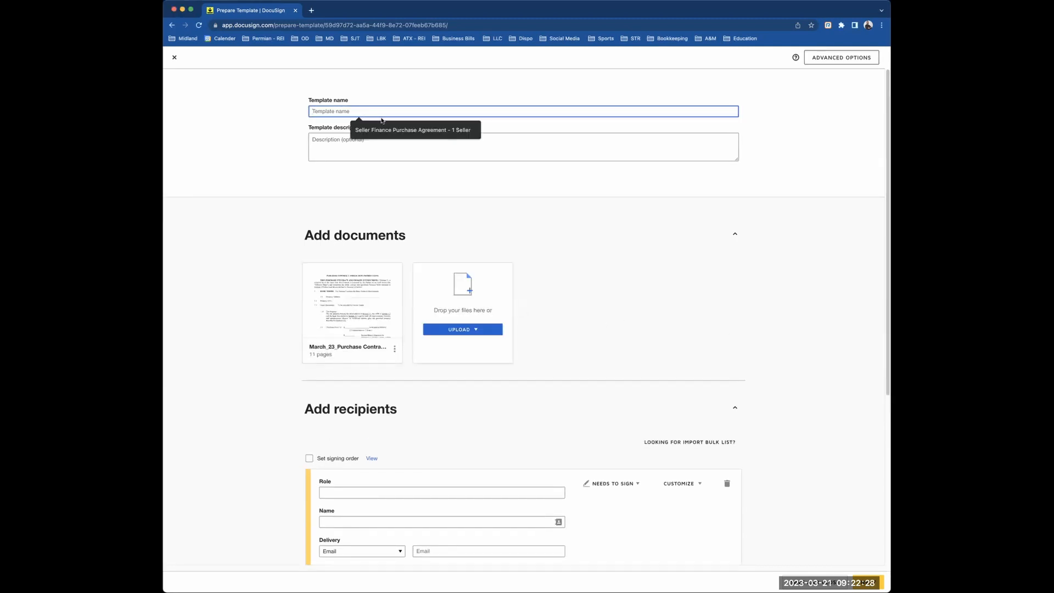
text(Purchase Contract -)
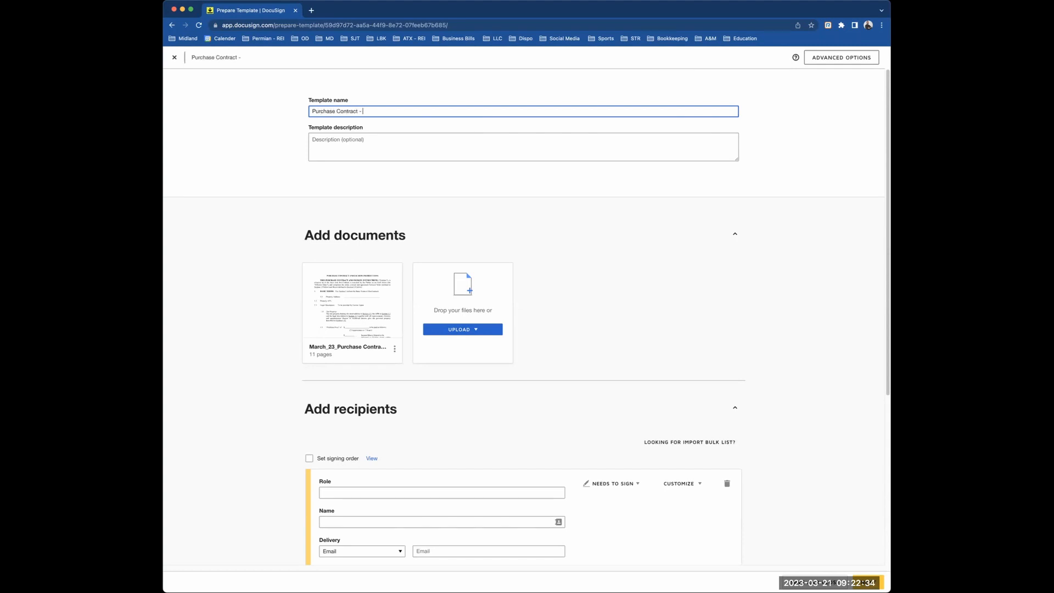
text( 1 Seller)
- Set the first recipient's role to Buyer and enable the signing order
scroll(447, 419, down, 2)
click(437, 448)
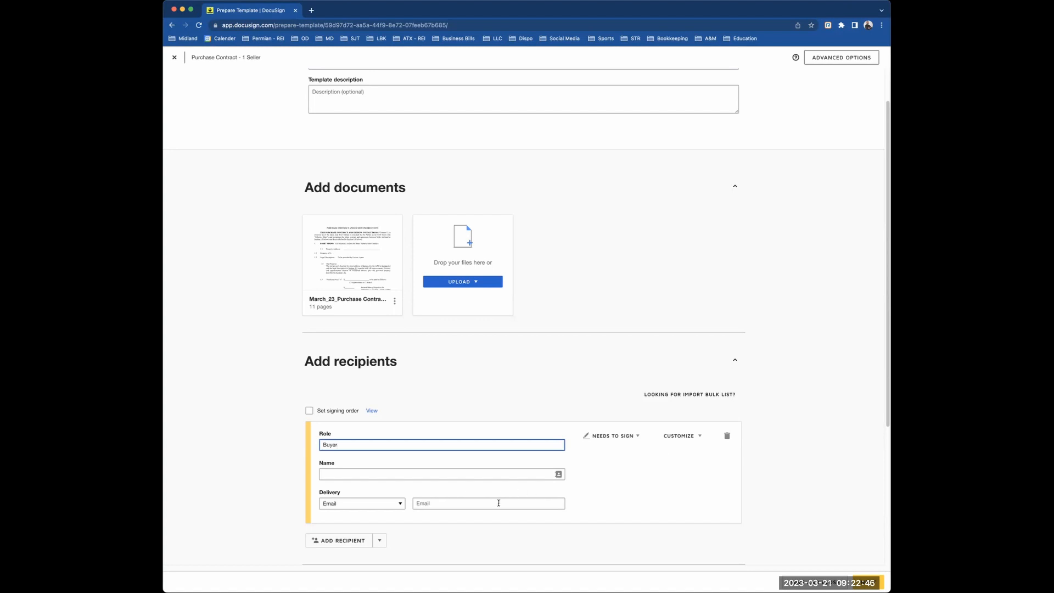
scroll(444, 517, down, 3)
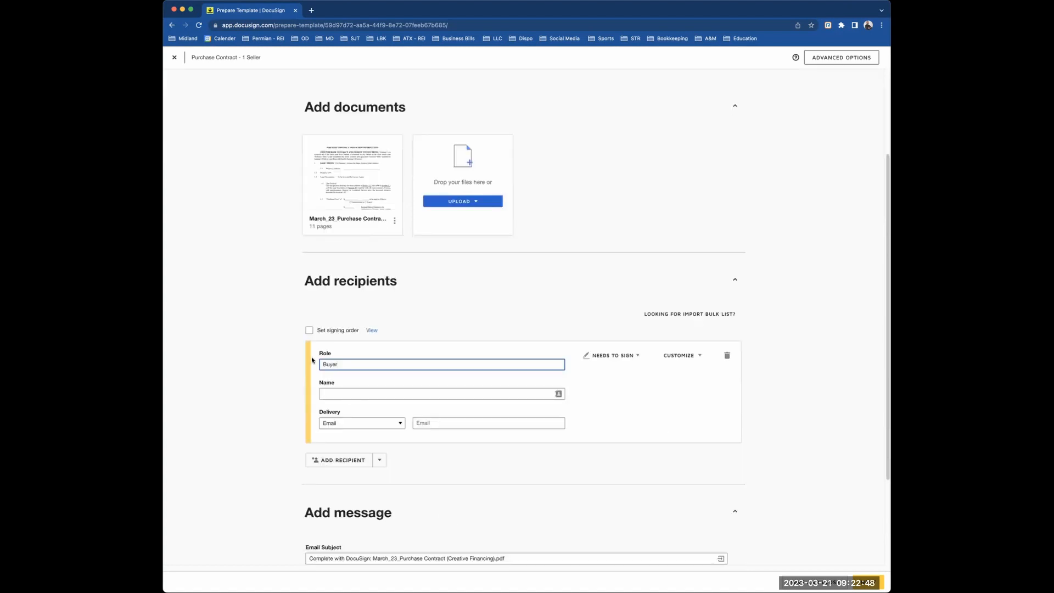
click(308, 331)
- Add a second recipient with the role Seller
click(332, 460)
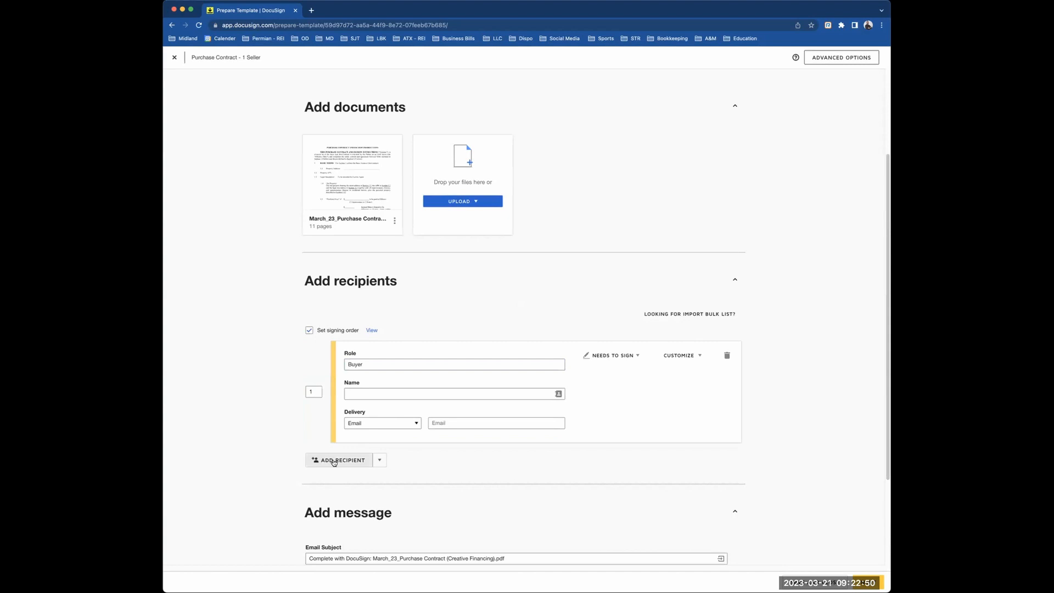
click(372, 479)
text(Seller)
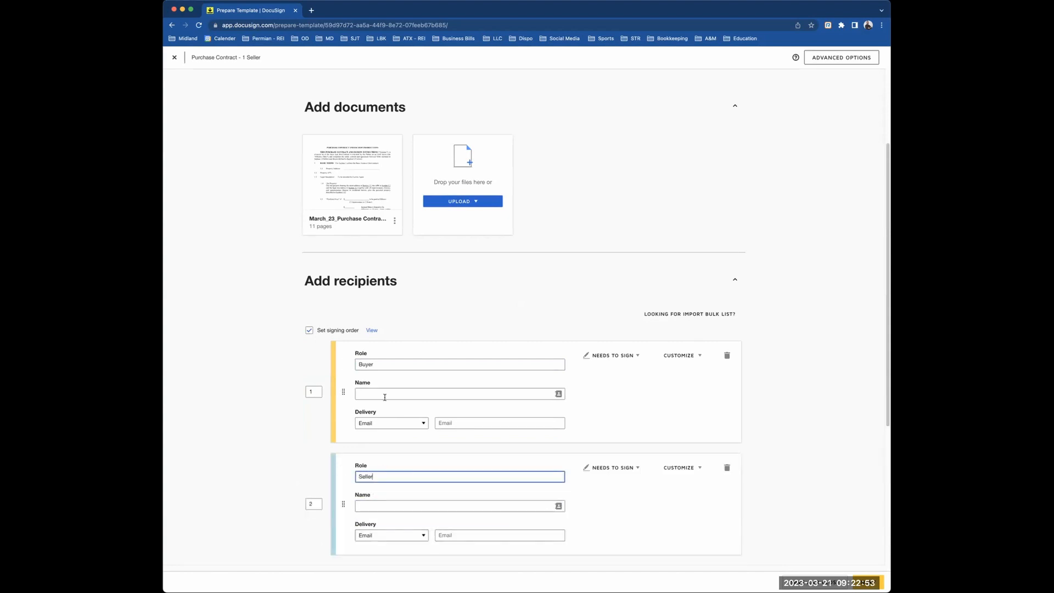
- Add a third recipient and set it to Receives a Copy
scroll(384, 397, down, 9)
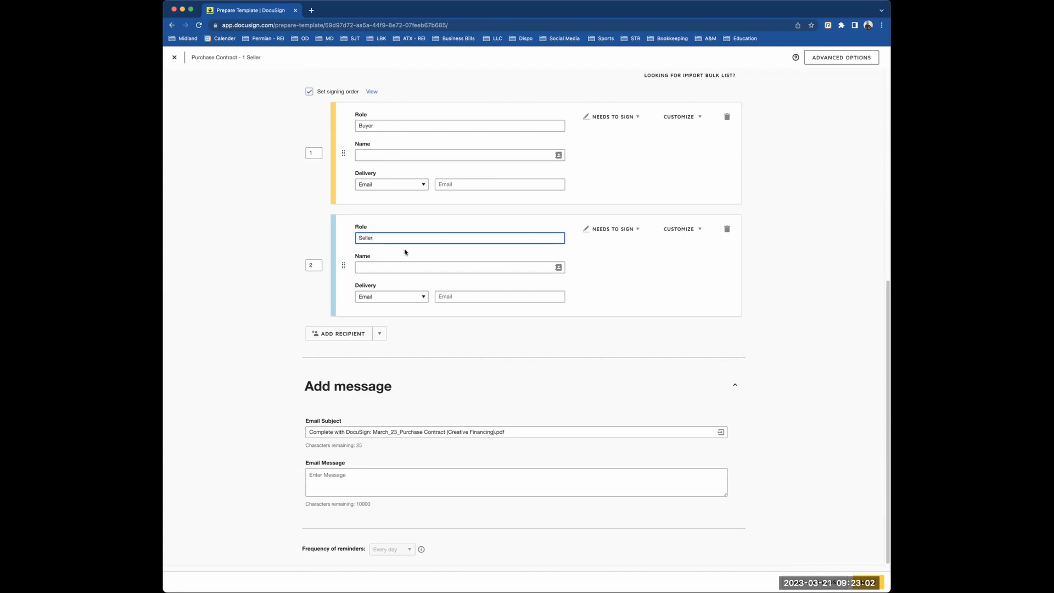
click(379, 334)
click(339, 334)
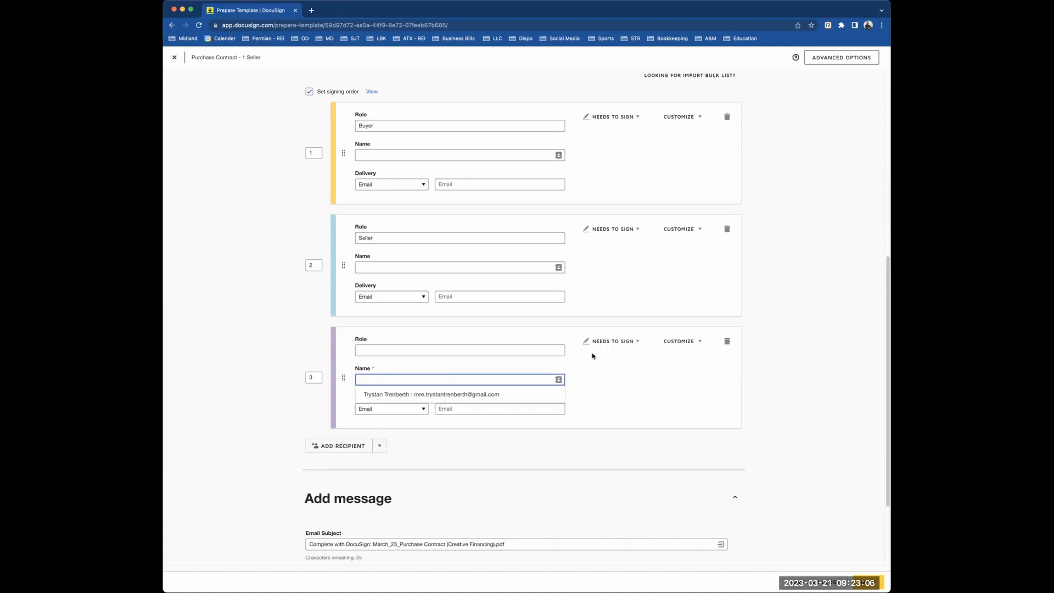
click(607, 342)
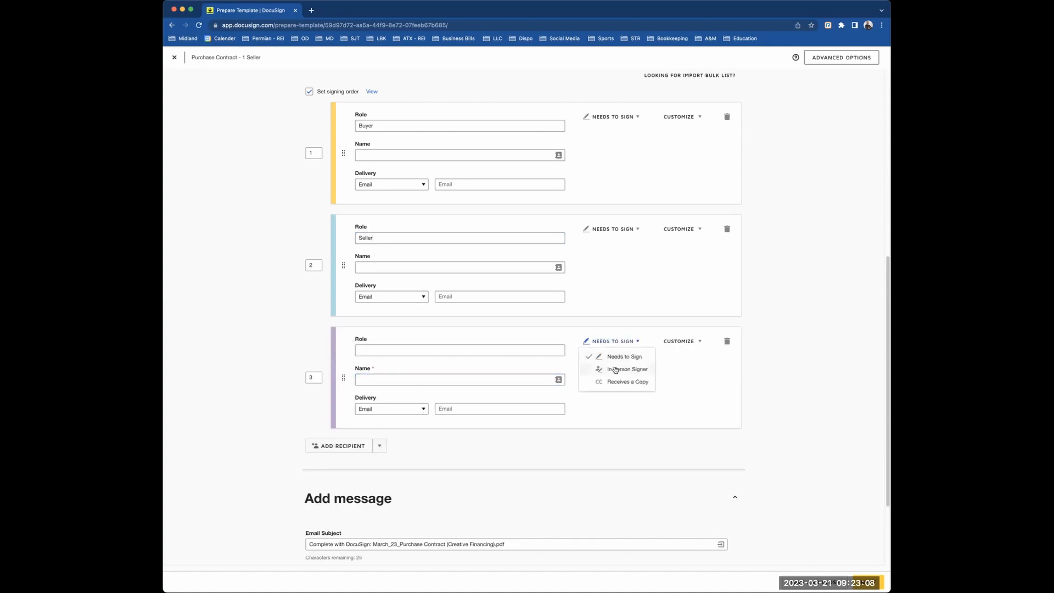
click(617, 384)
- Add a fourth recipient that also only receives a copy
scroll(343, 423, down, 2)
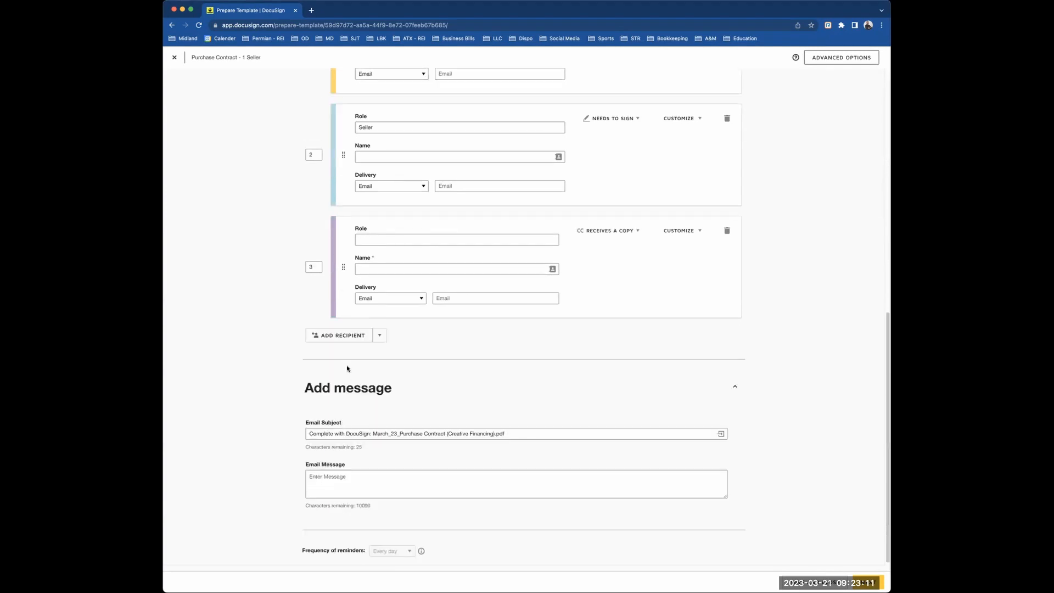
click(343, 336)
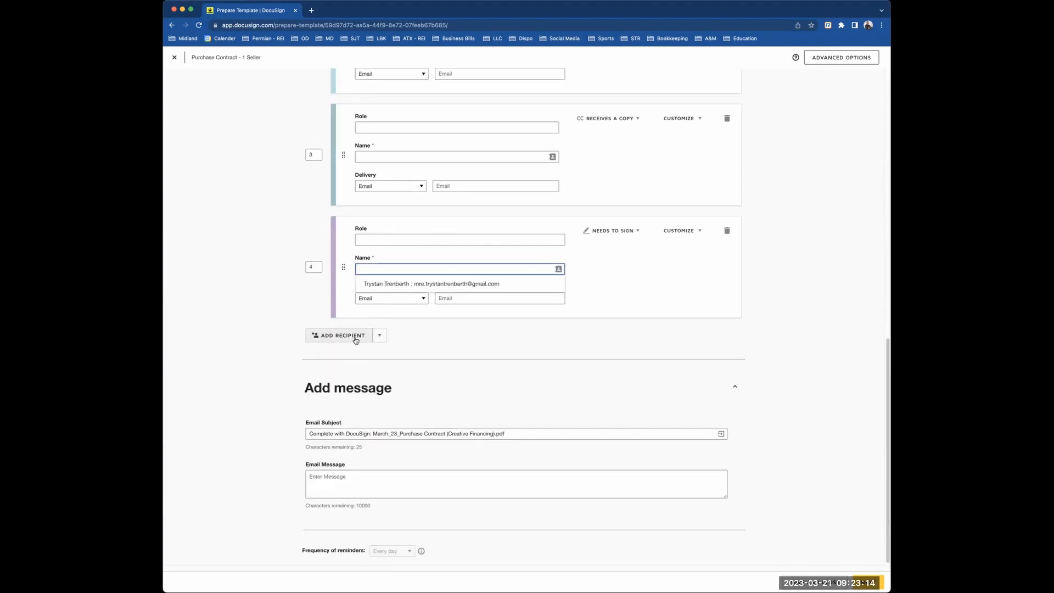
scroll(576, 189, up, 1)
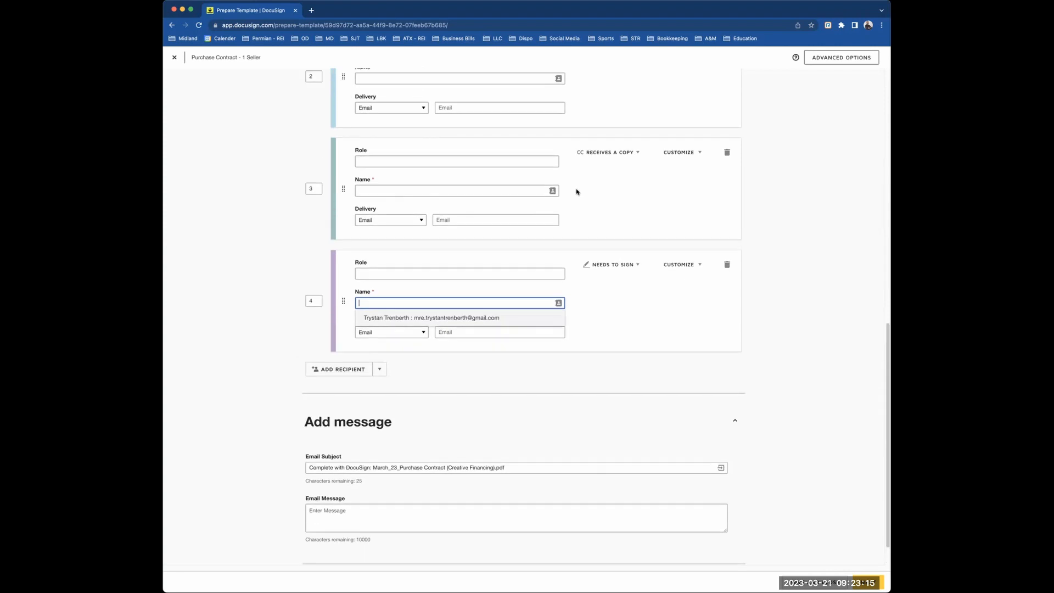
click(614, 266)
click(618, 305)
- Set the third recipient's role to Transaction Coordinator
click(461, 161)
scroll(465, 165, up, 2)
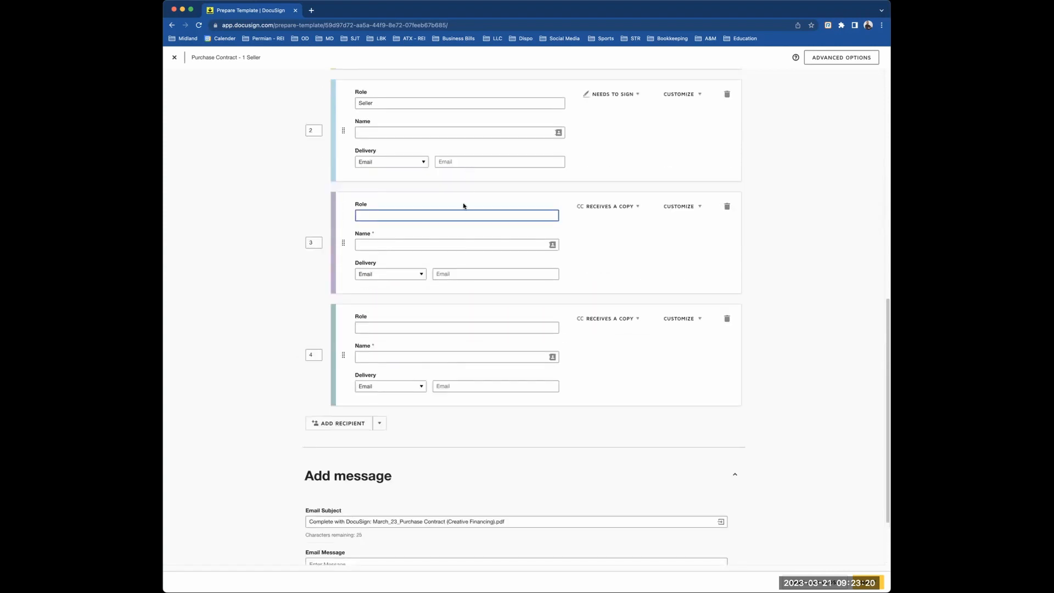
text(Transaction Coordinator)
key(Tab)
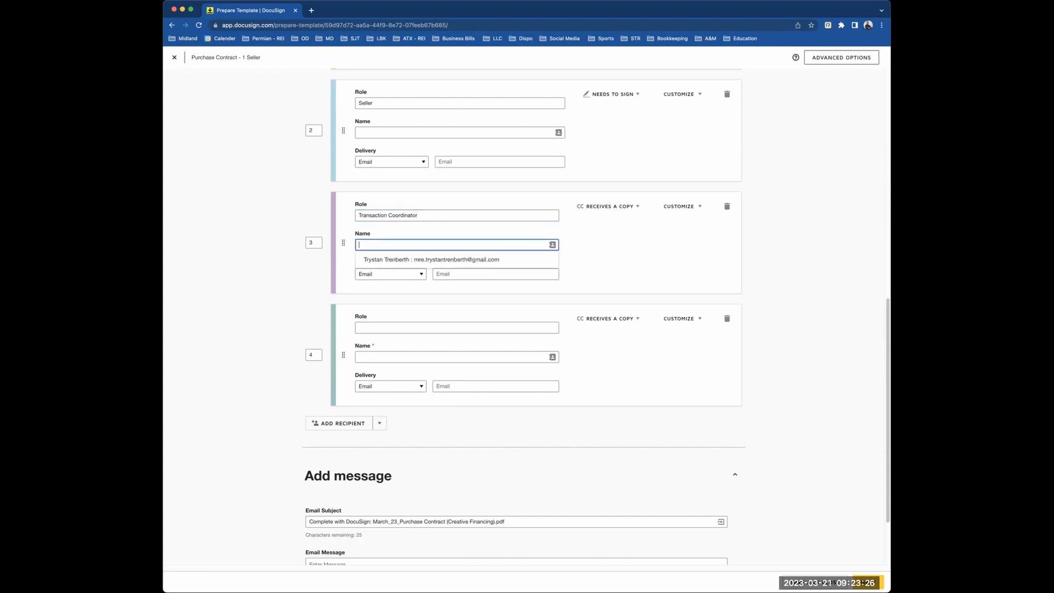
- Set the fourth recipient's role to "Title Company / Closing Attorney"
key(Tab)
key(Tab)
key(Tab)
key(Tab)
key(Tab)
key(Tab)
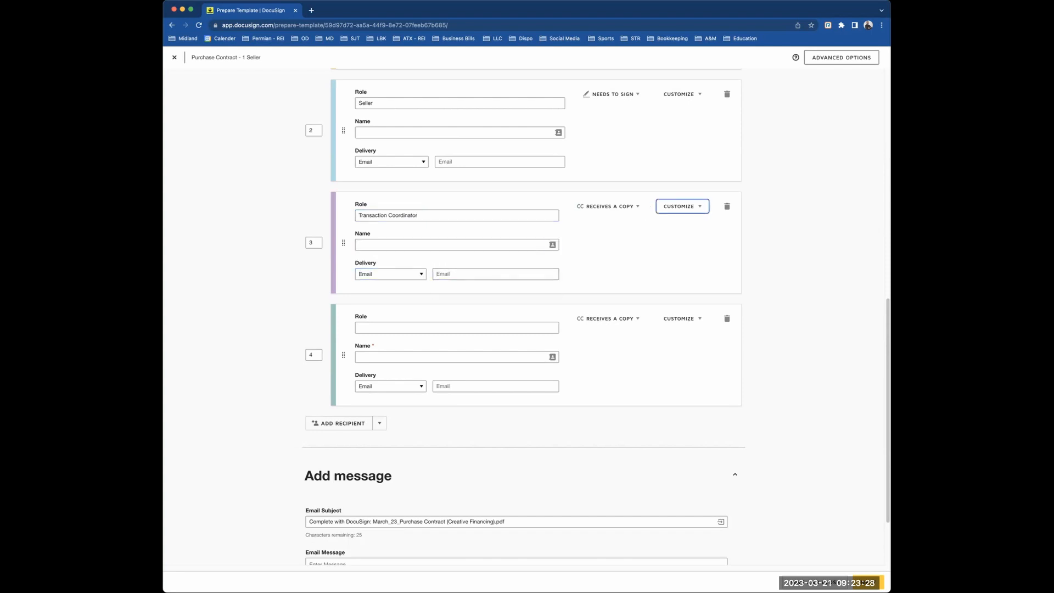
key(Tab)
key(Tab)
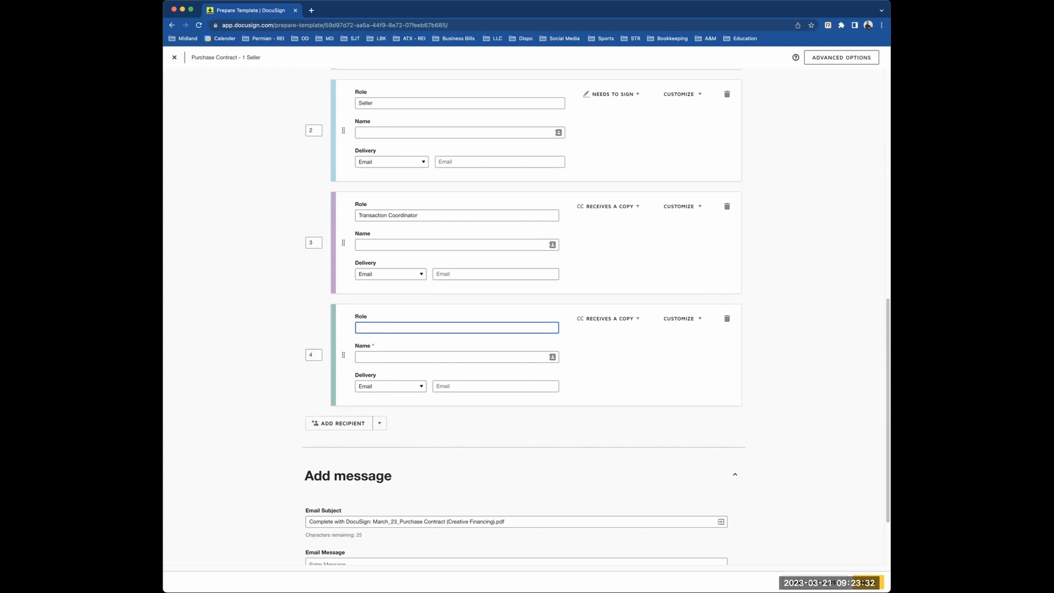
text(Title Company /Closing Attorney)
- Add a fifth recipient with the role CEO and set it to Receives a Copy
click(340, 424)
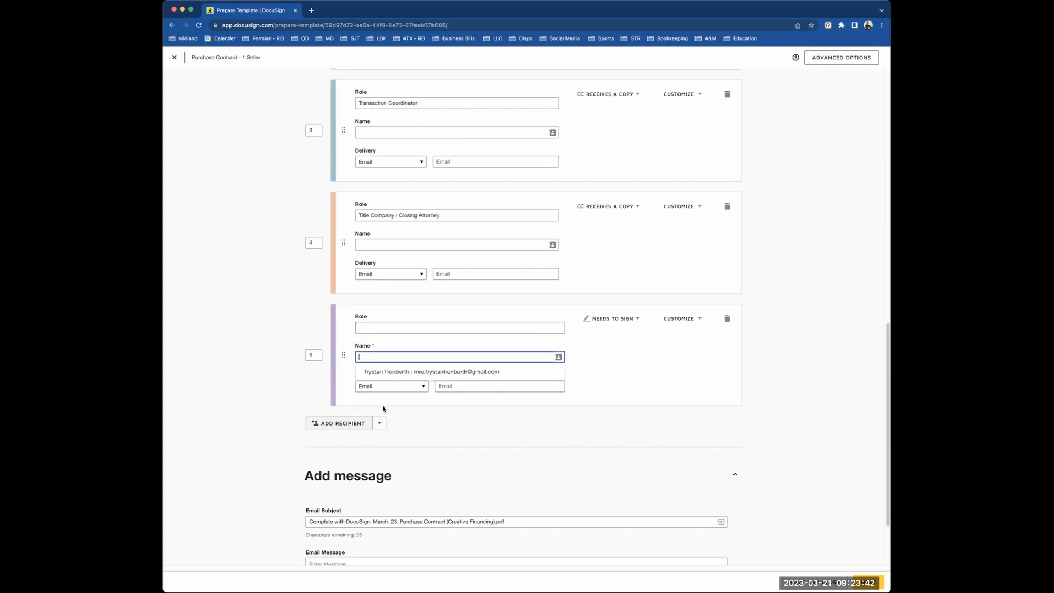
click(387, 327)
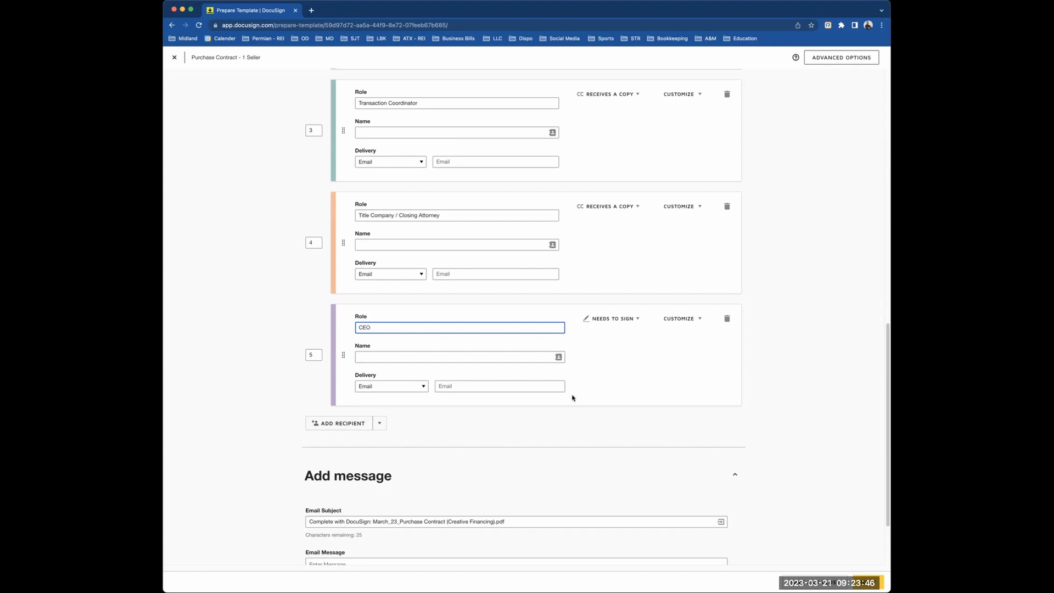
click(617, 318)
click(618, 360)
- Replace the default email subject with "Purchase Agreement", leaving the email message empty
scroll(604, 229, up, 8)
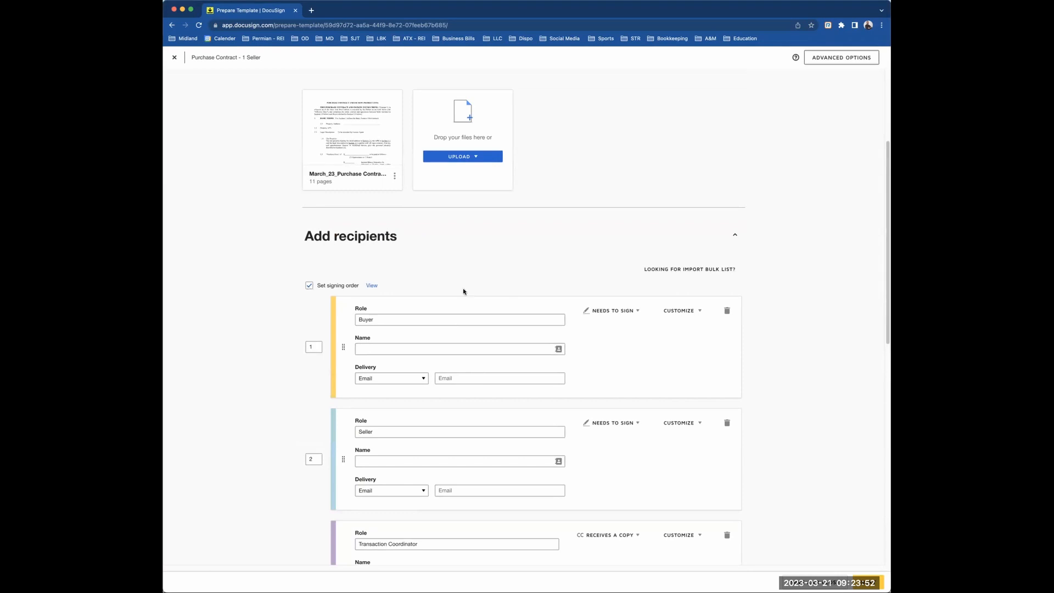
scroll(497, 322, down, 1)
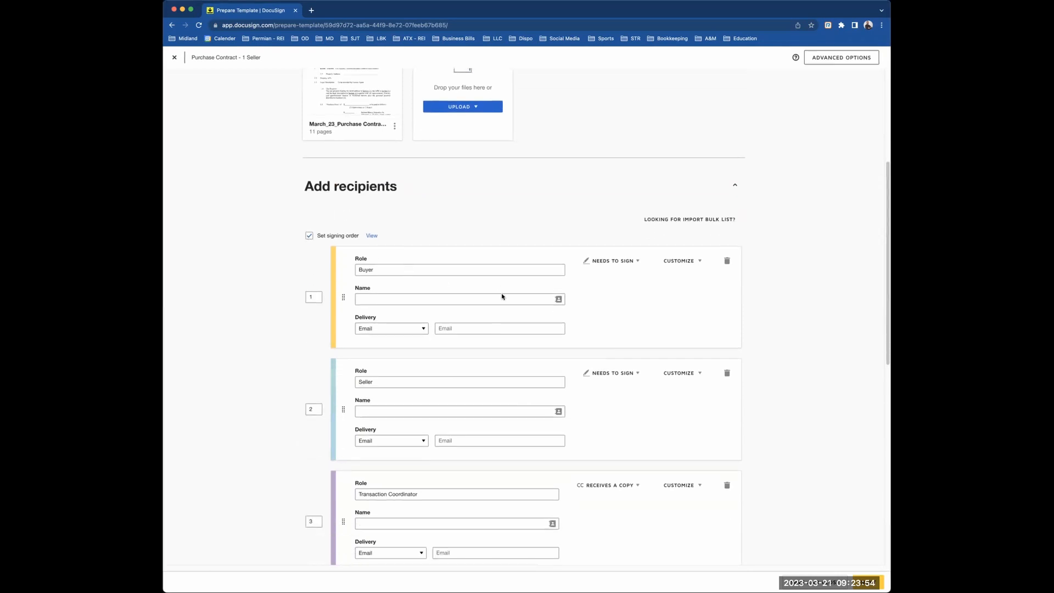
scroll(480, 297, down, 5)
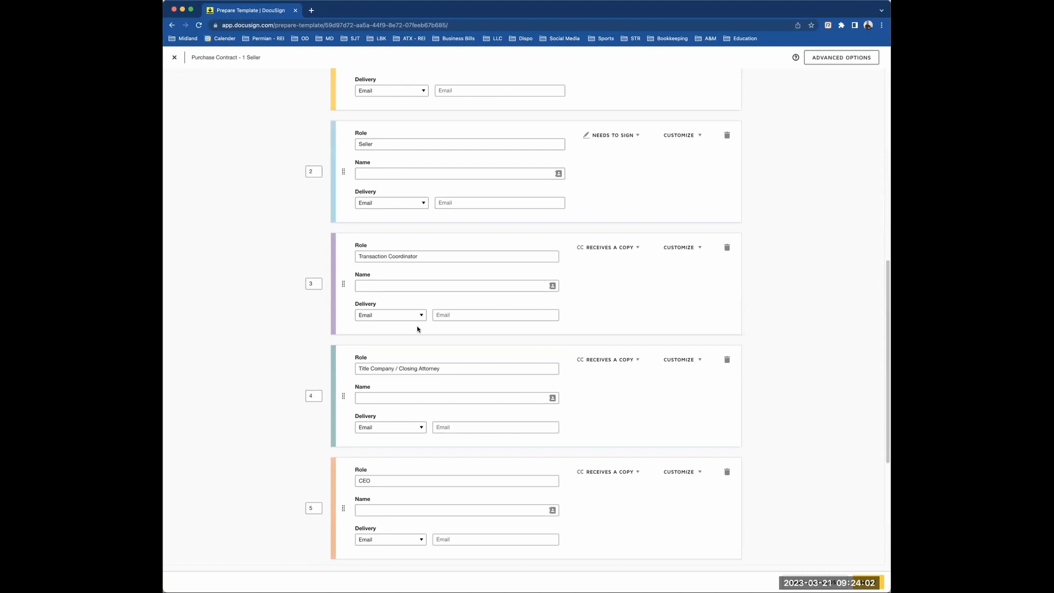
scroll(421, 322, up, 3)
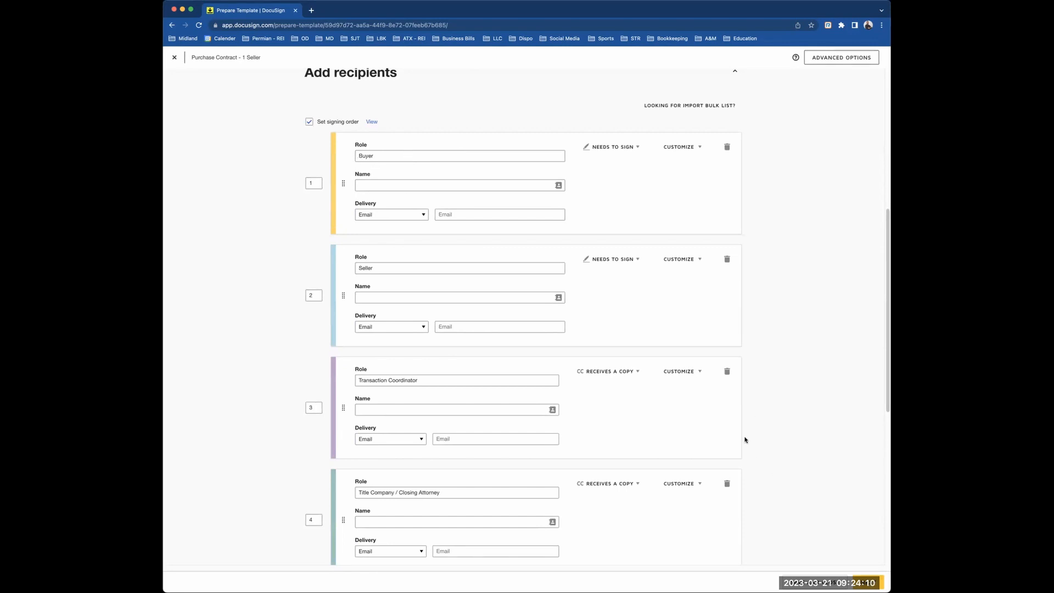
scroll(459, 405, down, 3)
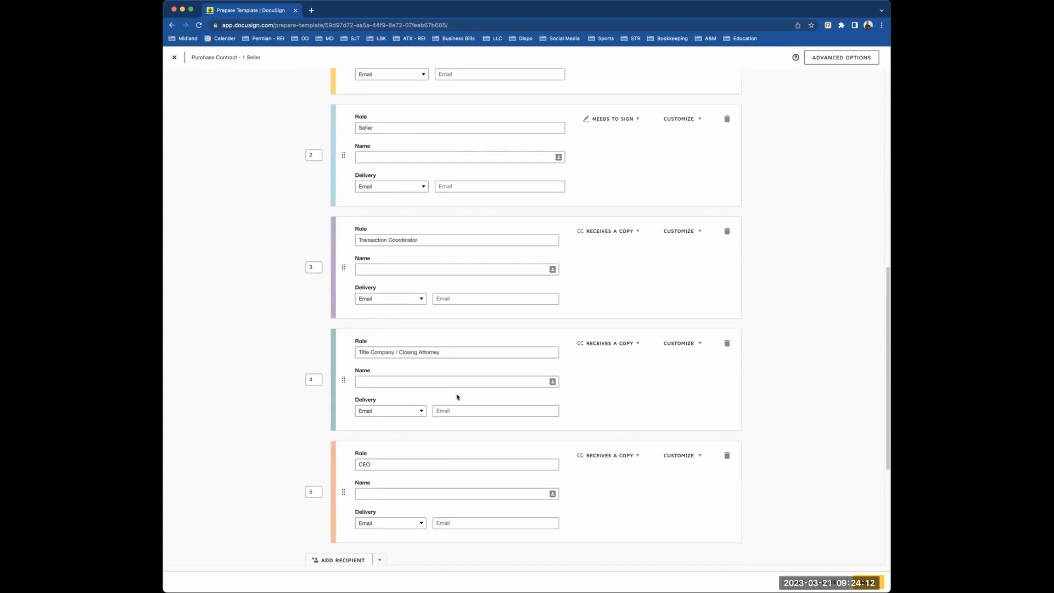
scroll(823, 483, down, 4)
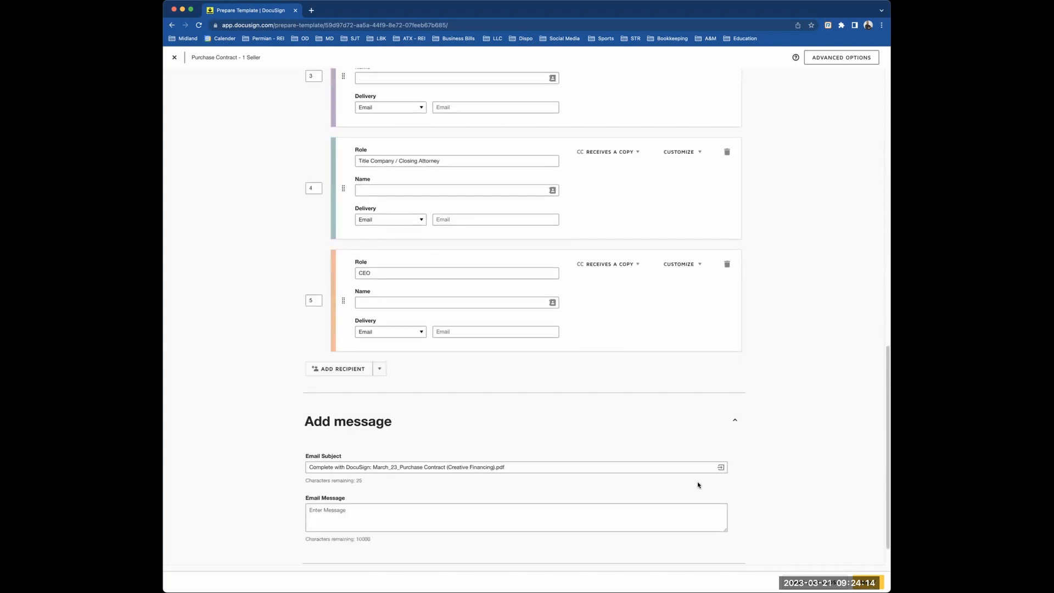
drag(549, 467, 268, 442)
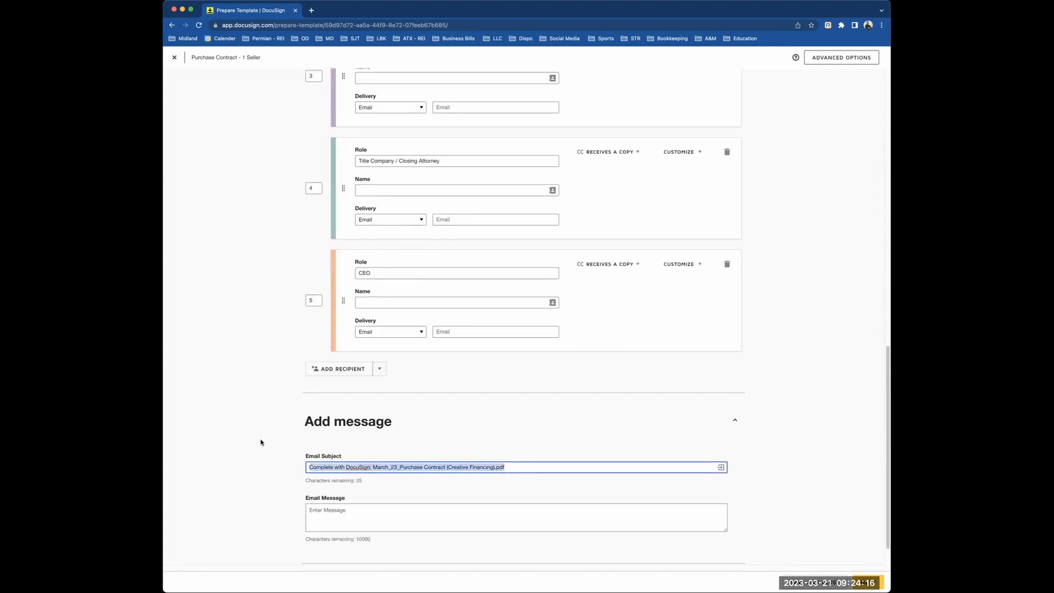
text(Agree)
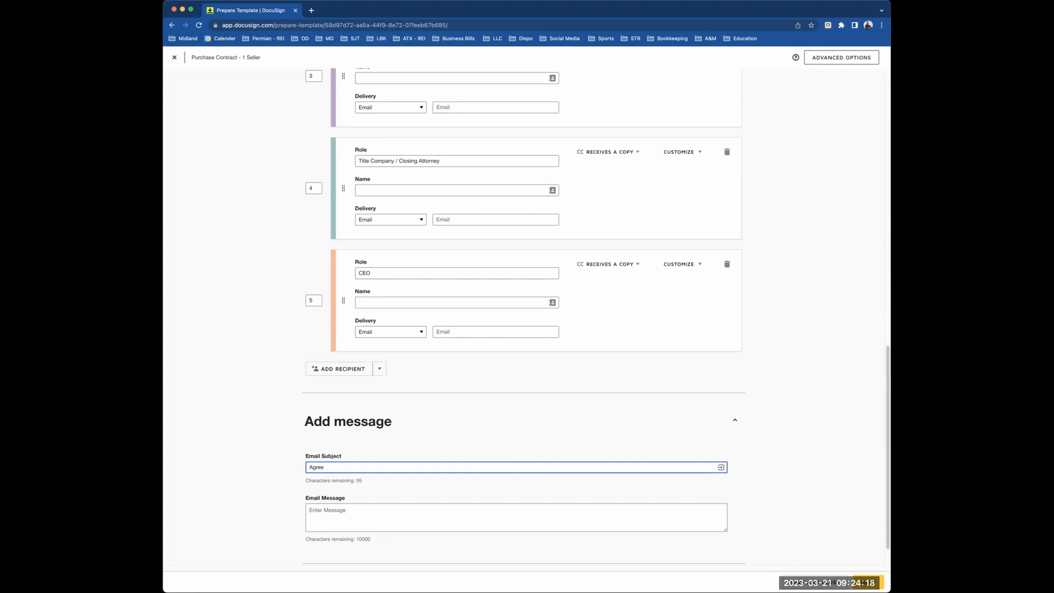
key(super+a)
text(Purchse)
key(BackSpace)
key(BackSpace)
key(BackSpace)
text(ase Agreeme)
click(371, 513)
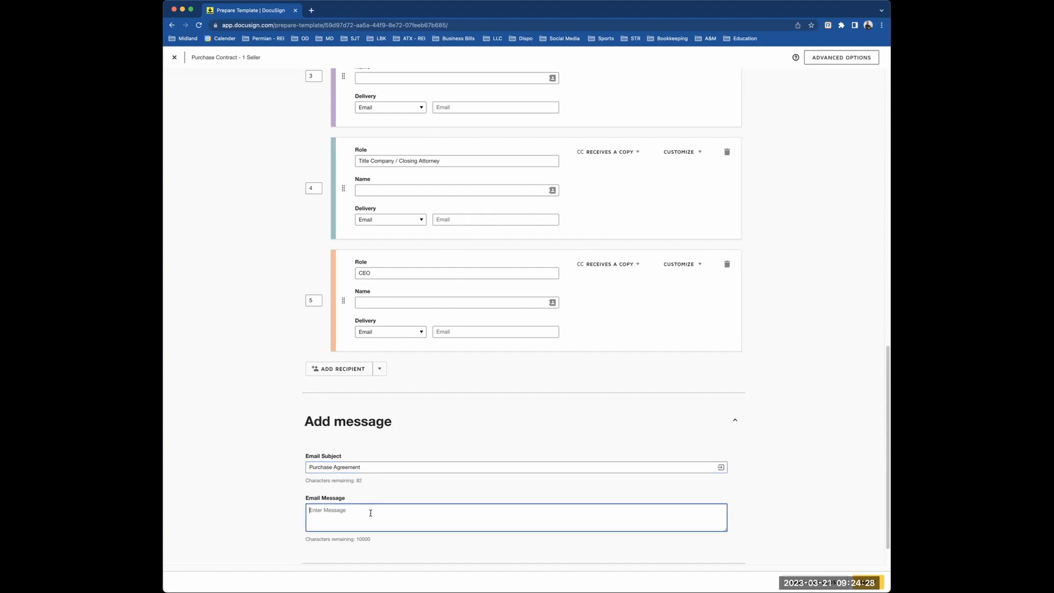
- Proceed from the template setup to placing fields on the purchase contract
scroll(593, 277, up, 15)
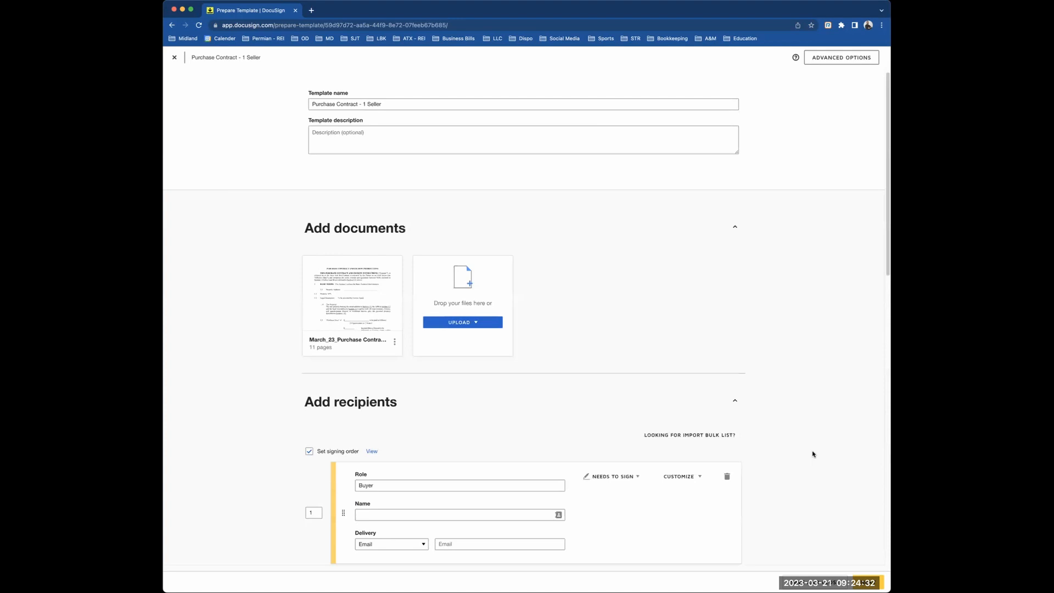
scroll(812, 454, down, 5)
click(867, 582)
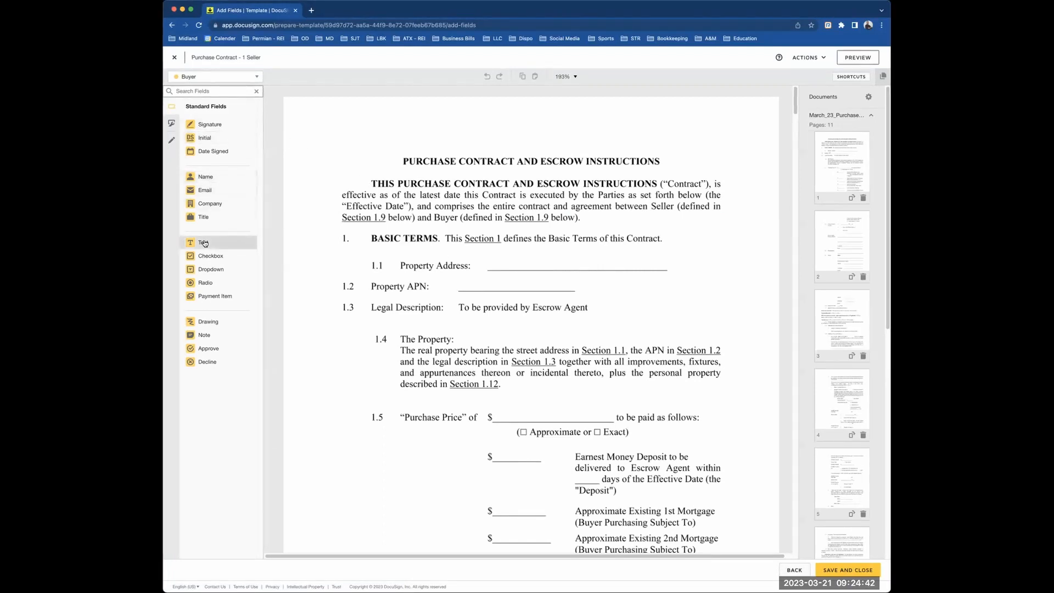
- Place a text field for the Buyer on the Property Address line in section 1.1
click(205, 79)
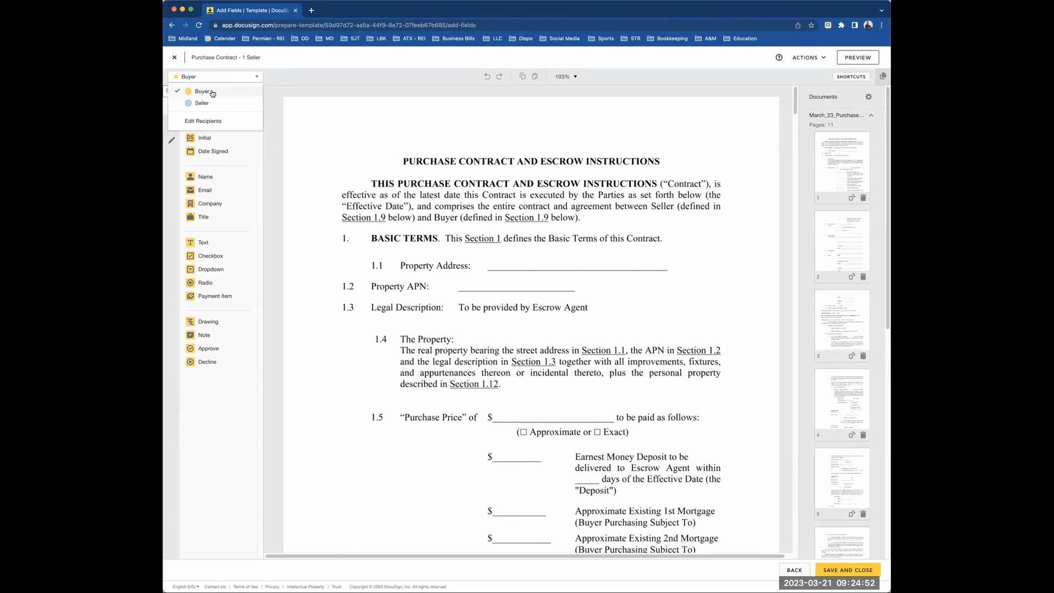
click(212, 93)
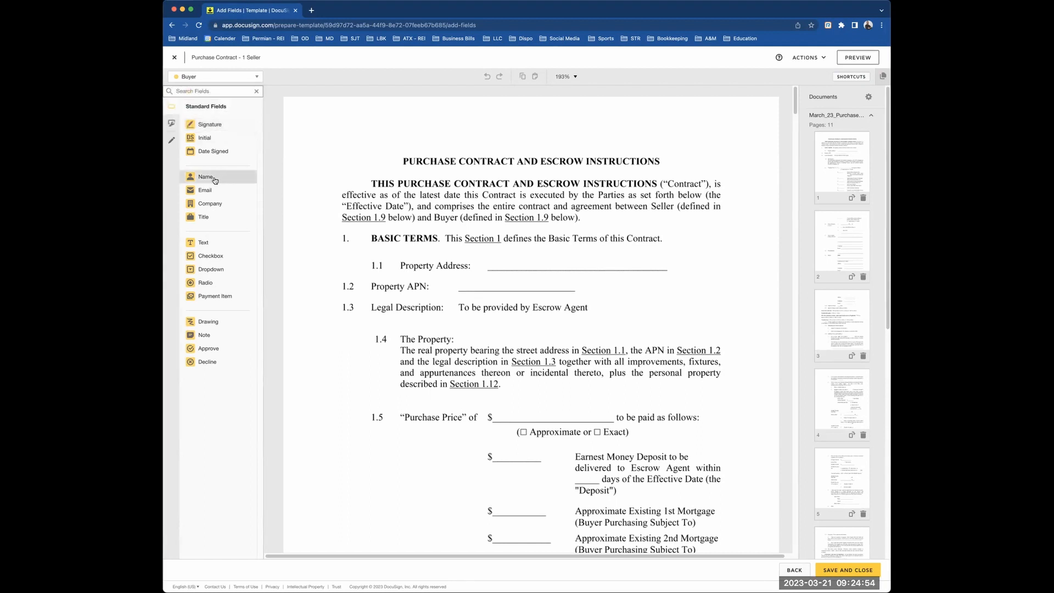
click(207, 244)
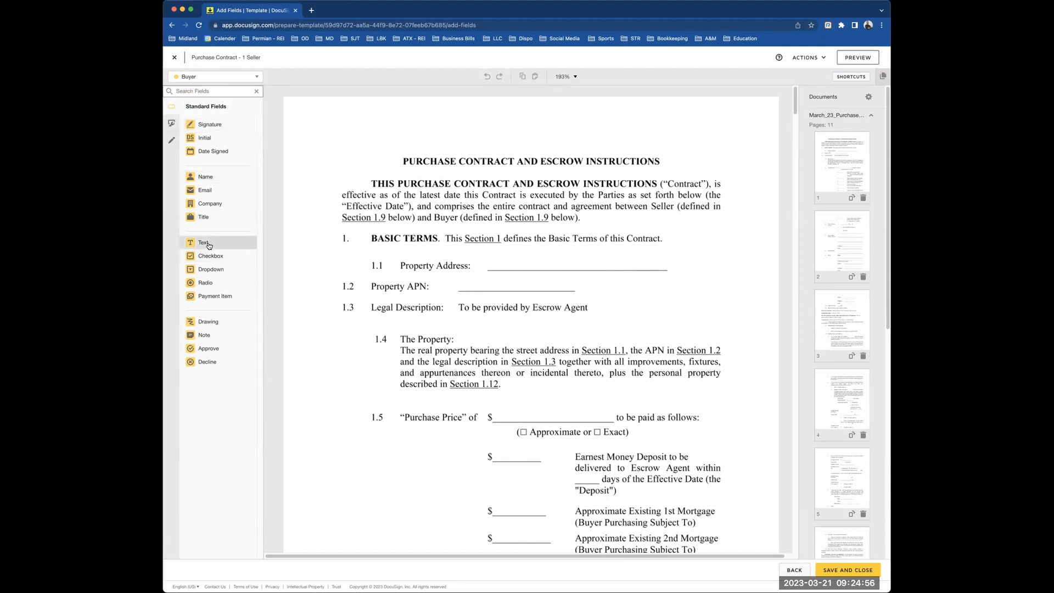
click(487, 256)
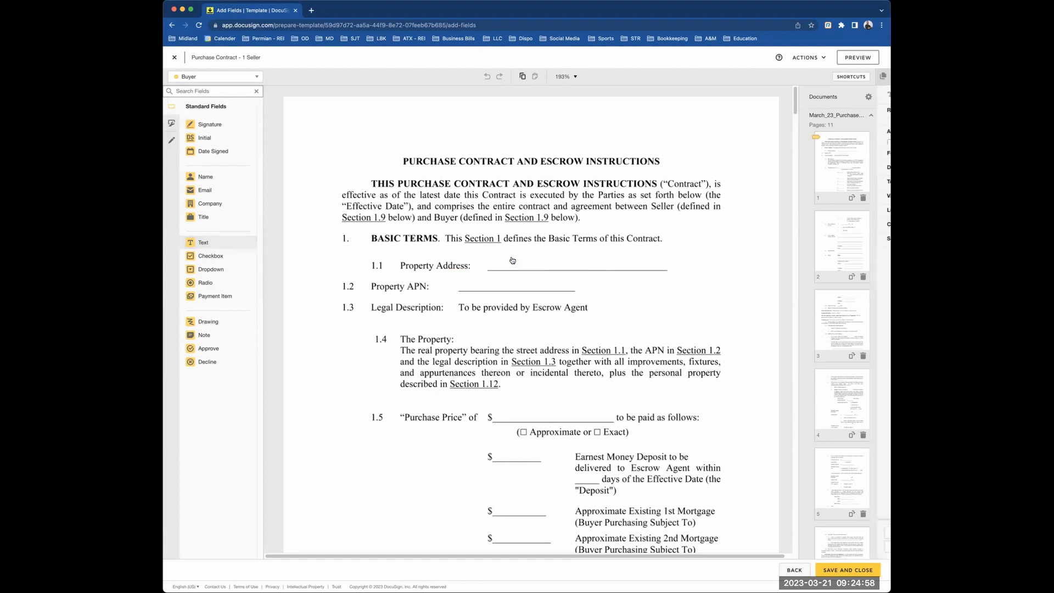
- Widen the Property Address field beyond its blank, then place and widen a Buyer text field on the Property APN line
drag(547, 259, 754, 251)
click(207, 245)
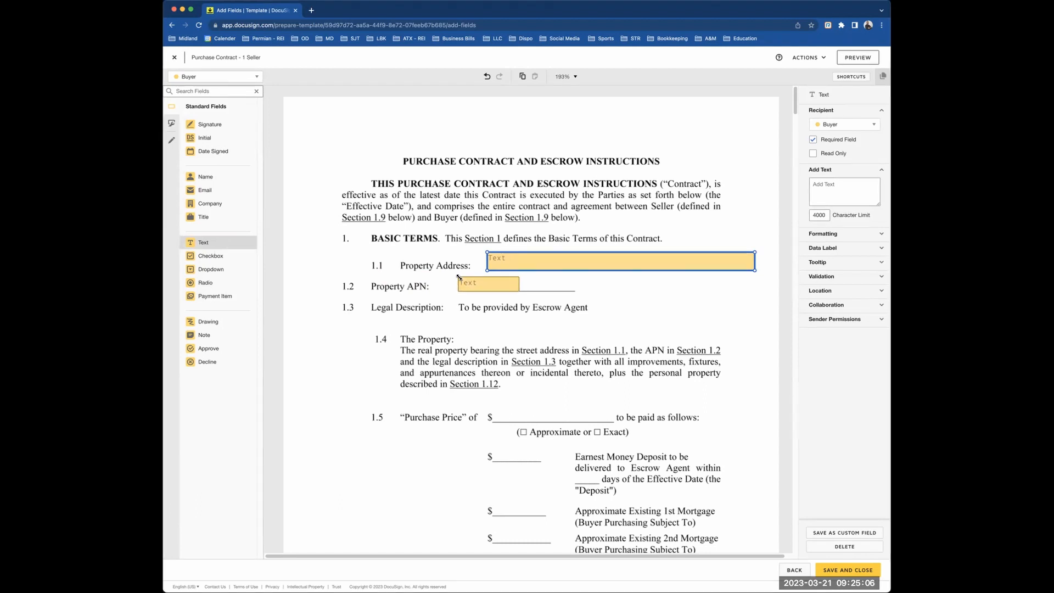
click(459, 281)
drag(520, 277, 649, 275)
- Place a Buyer text field on the Purchase Price blank in section 1.5 and enlarge it to span the whole blank
scroll(608, 335, down, 5)
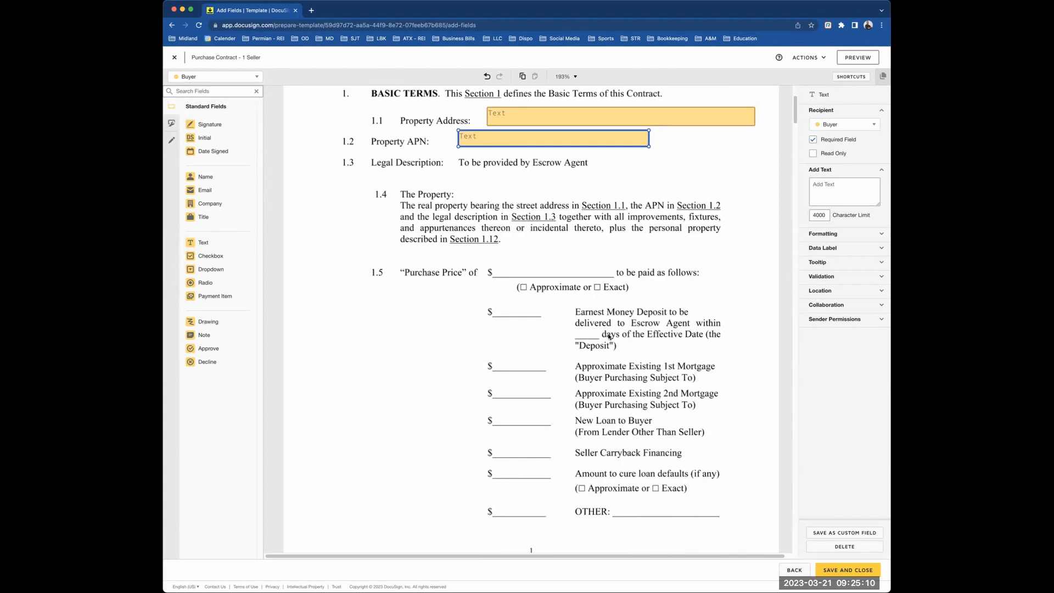
click(226, 245)
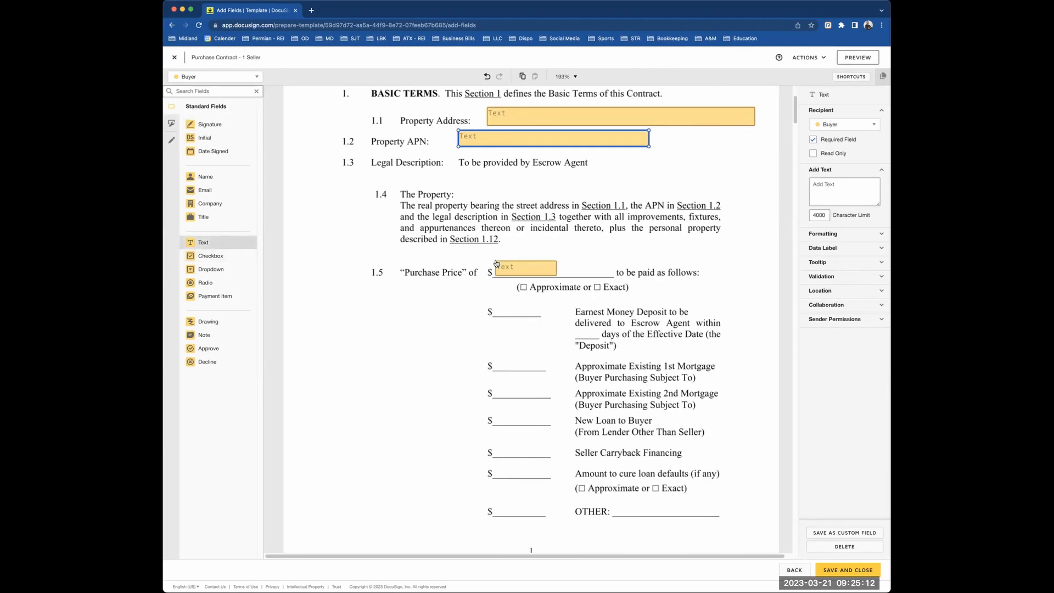
click(493, 266)
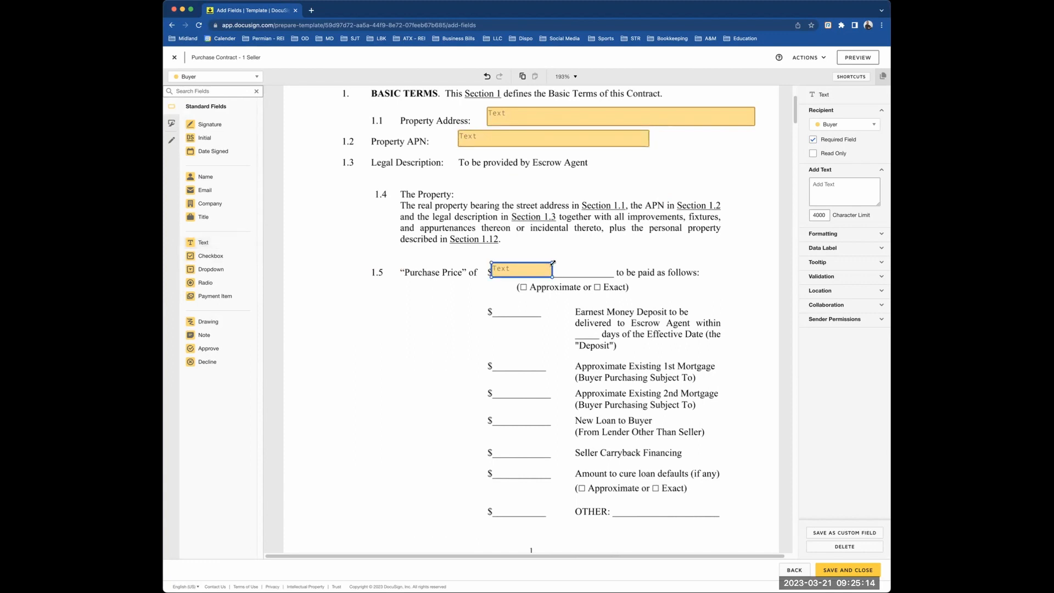
drag(586, 258, 613, 246)
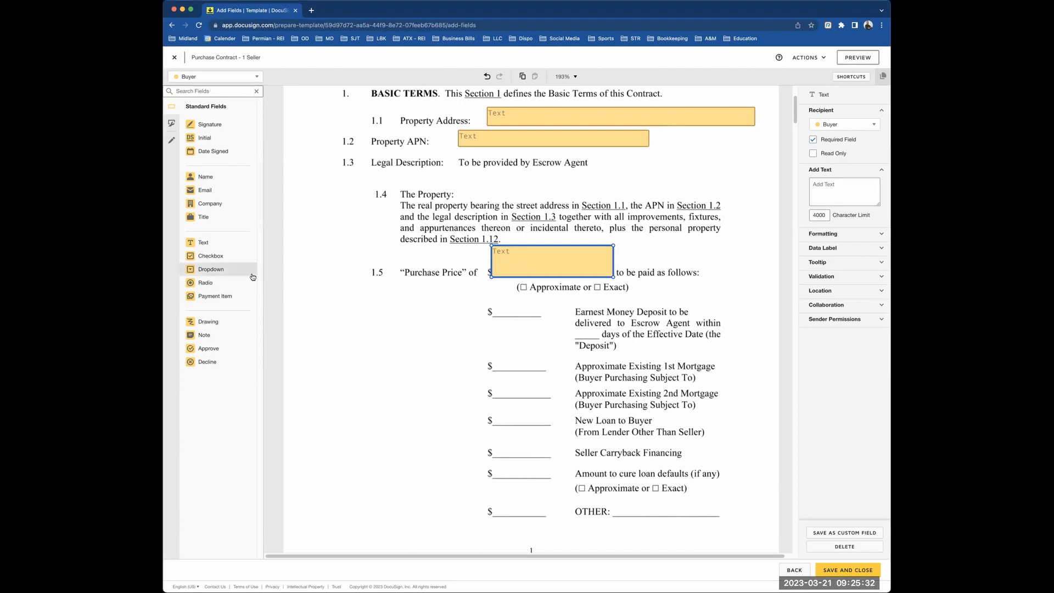
key(Escape)
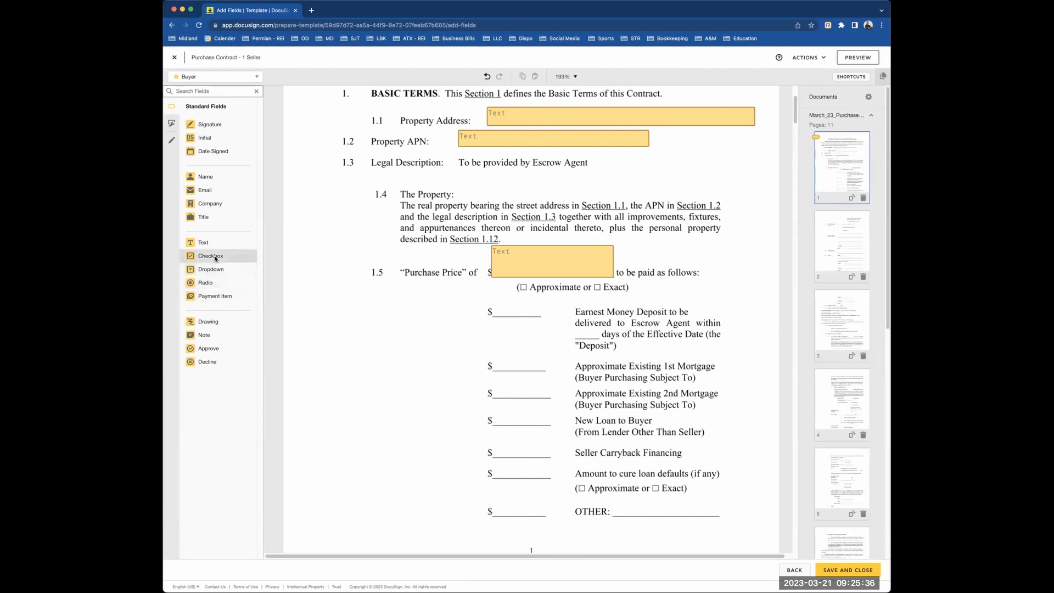
- Add a Buyer checkbox group under Purchase Price with one box on Approximate and one on Exact
drag(208, 257, 518, 285)
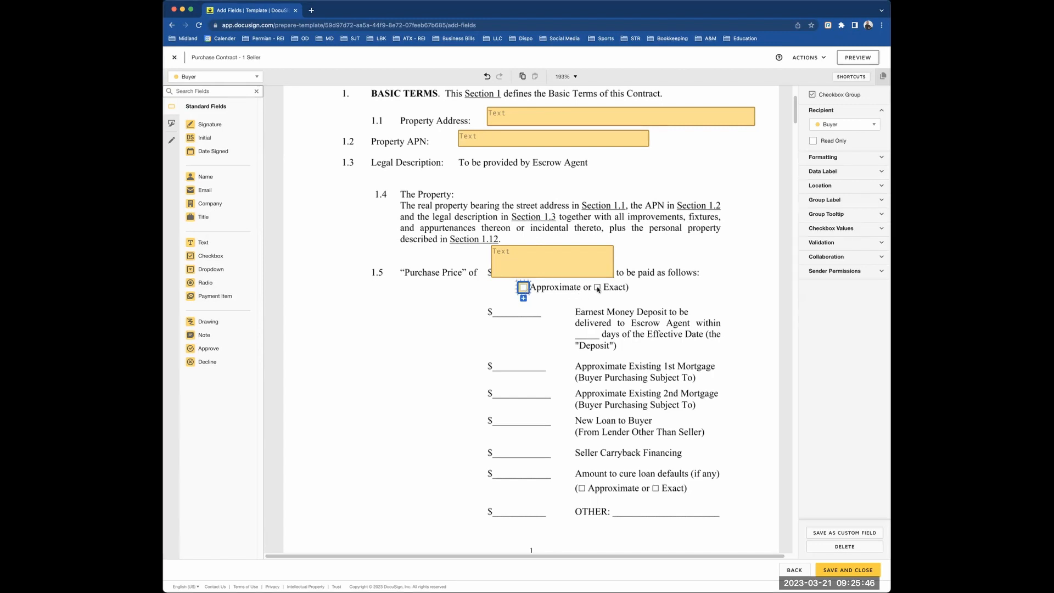
click(523, 297)
drag(525, 306, 597, 287)
- Set the Purchase Price checkbox group's validation to Select exactly 1 and align its boxes with the printed squares
click(844, 158)
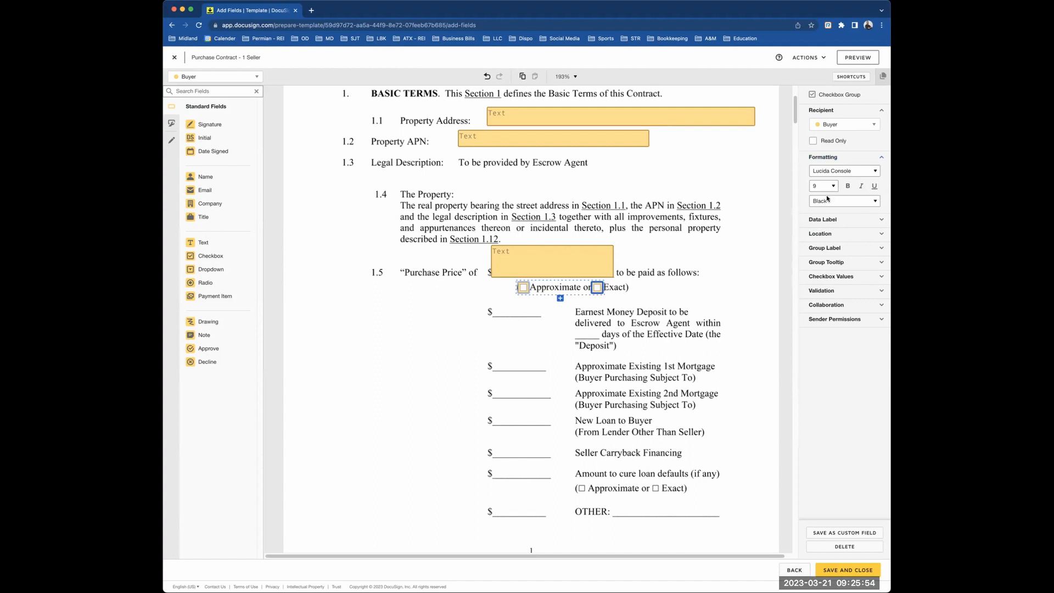
click(836, 291)
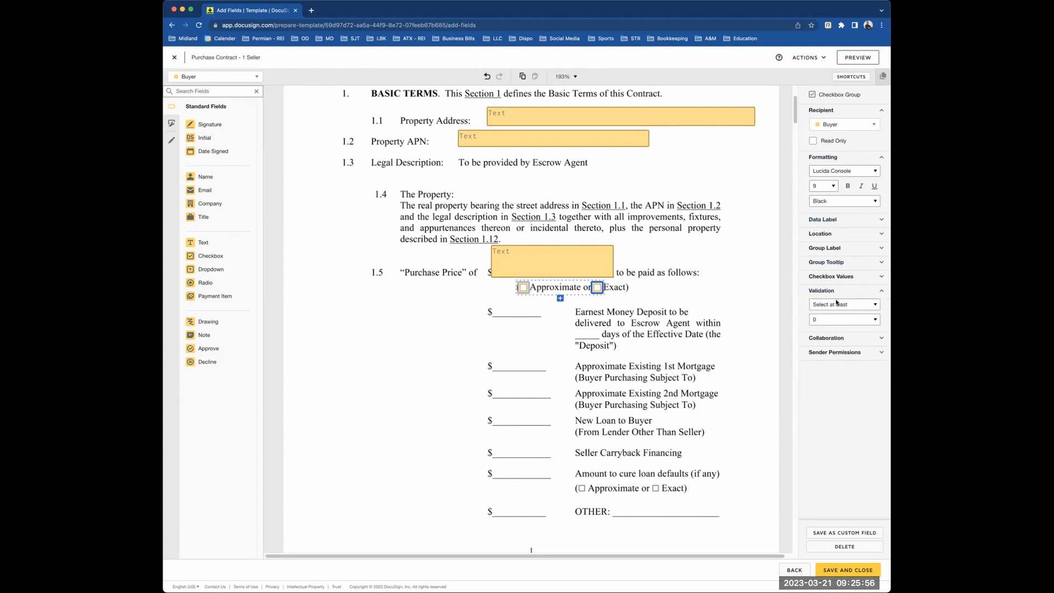
click(837, 305)
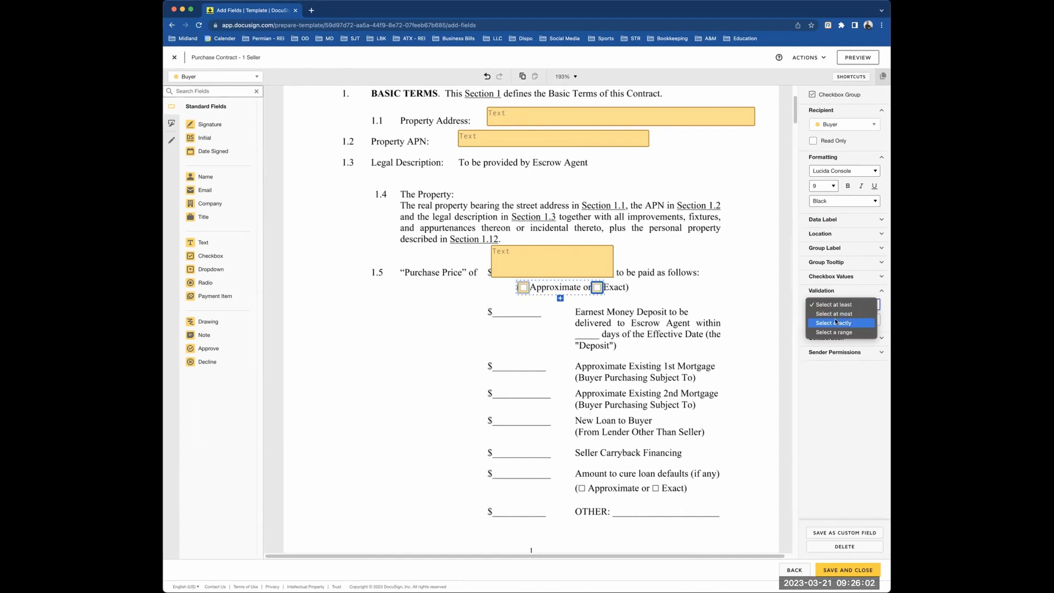
click(835, 324)
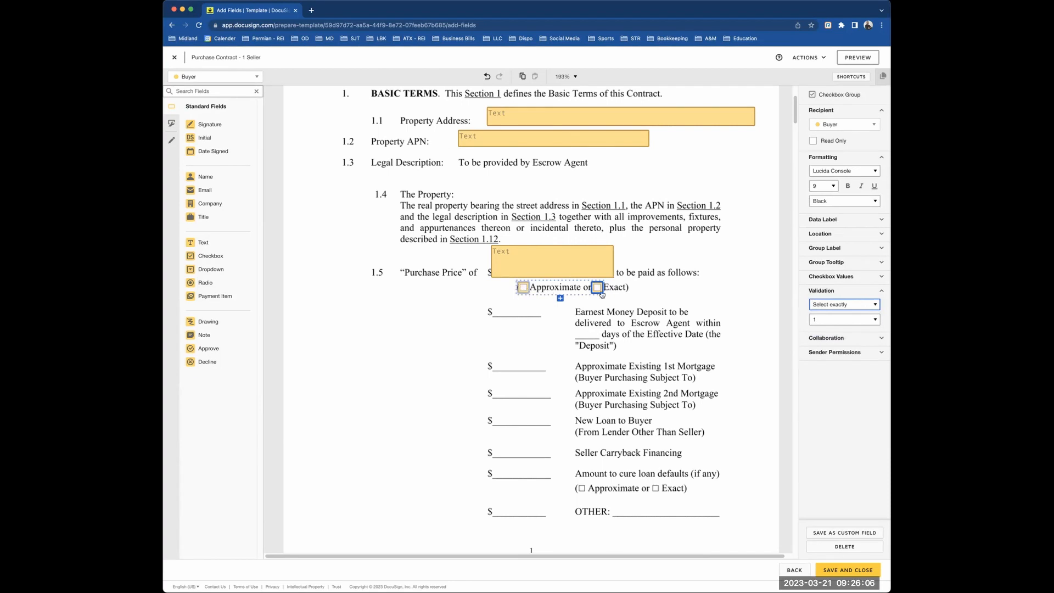
click(523, 291)
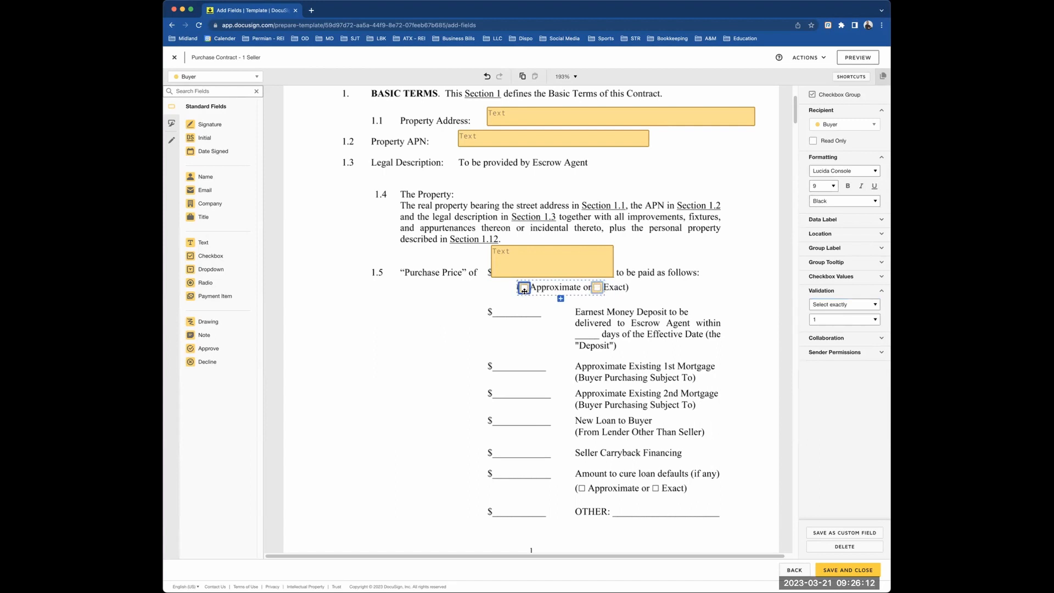
drag(522, 293, 524, 291)
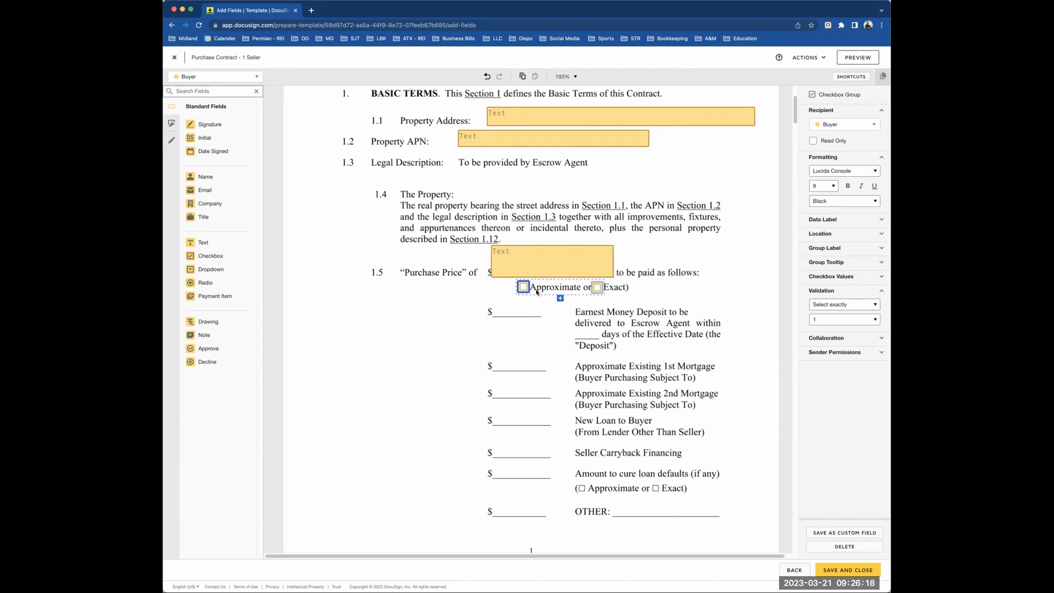
click(597, 292)
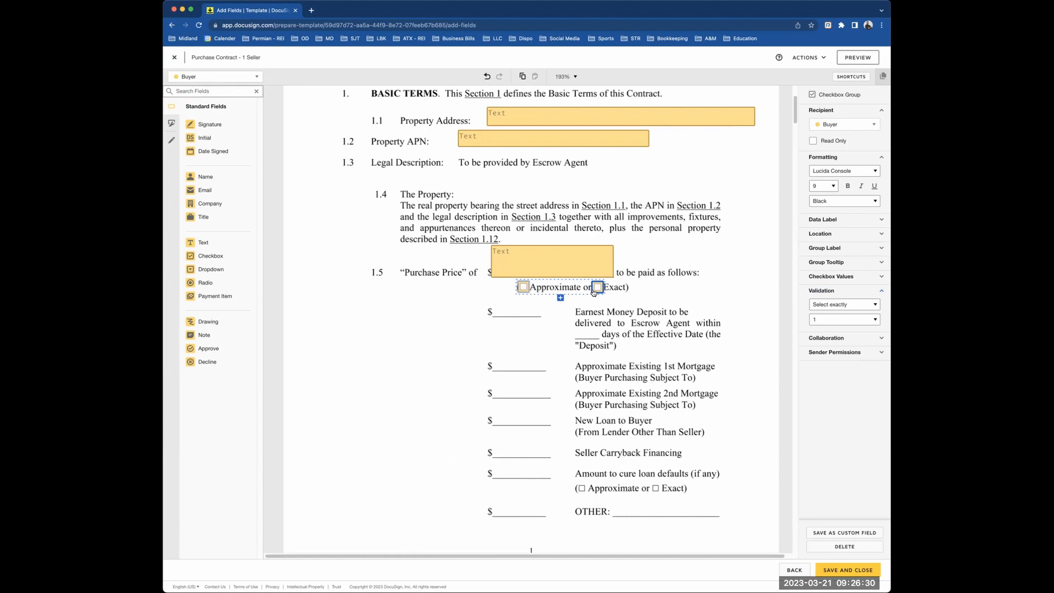
- Place Buyer text fields on the Earnest Money Deposit amount and on its days blank, sizing the latter to fit
drag(203, 242, 491, 306)
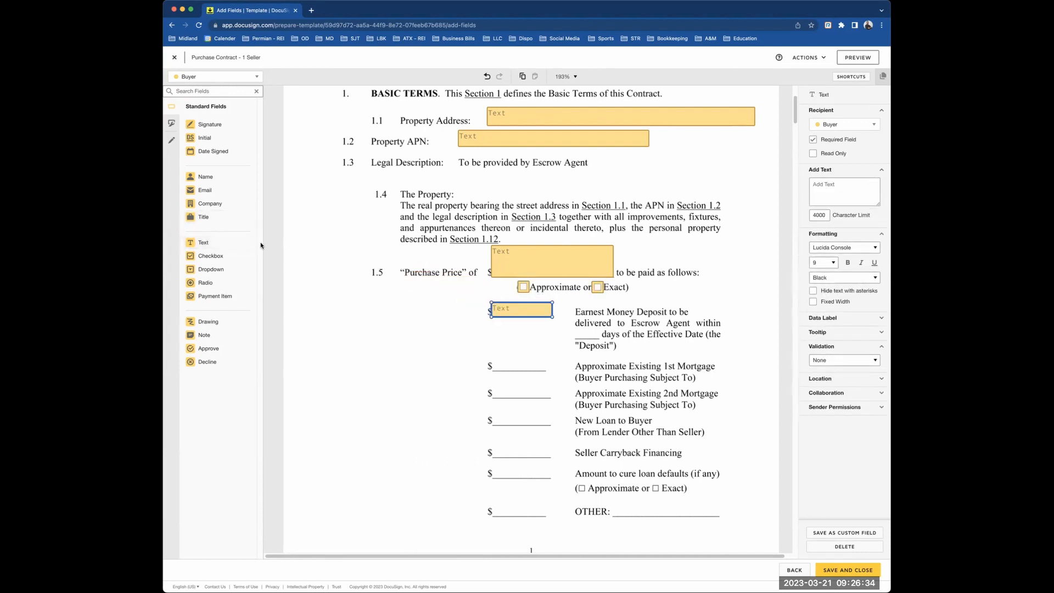
drag(203, 242, 575, 324)
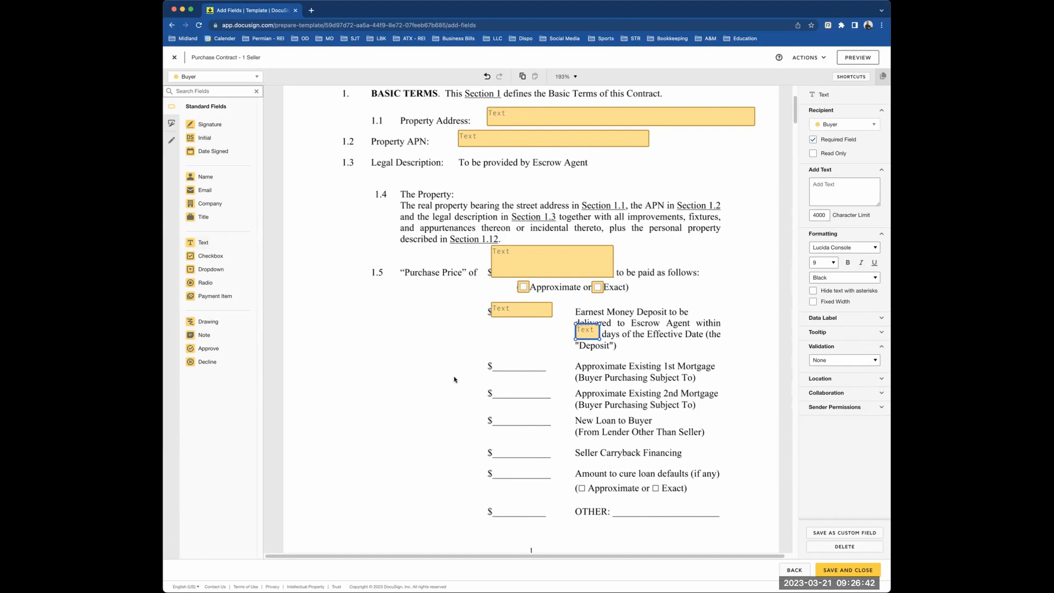
- Place equal-sized Buyer text fields on the six dollar blanks from Approximate Existing 1st Mortgage down to OTHER
drag(212, 242, 527, 449)
key(super+v)
key(super+v)
key(super+v)
key(super+v)
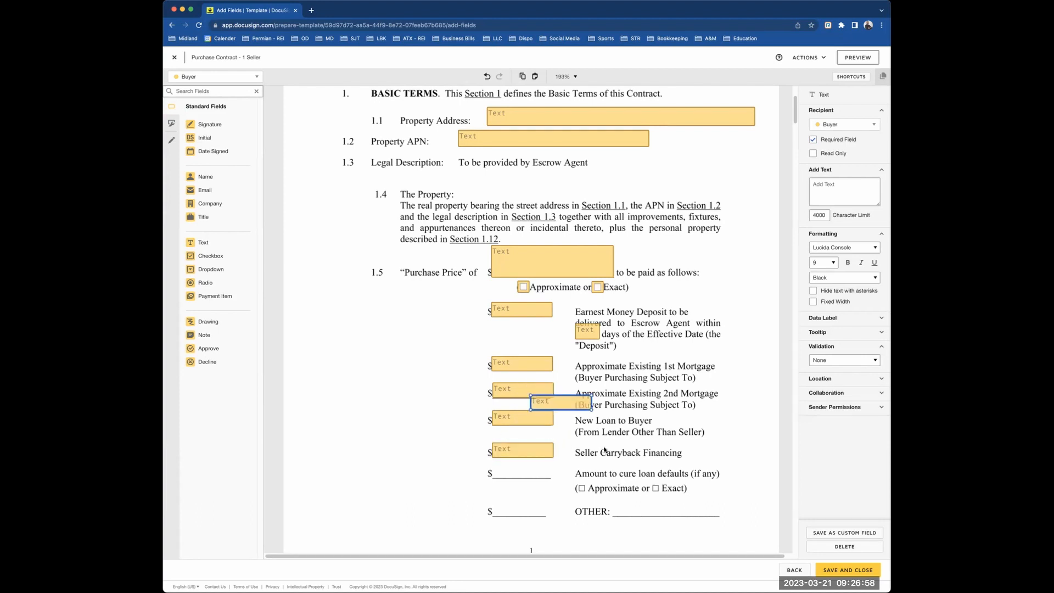
drag(564, 400, 525, 468)
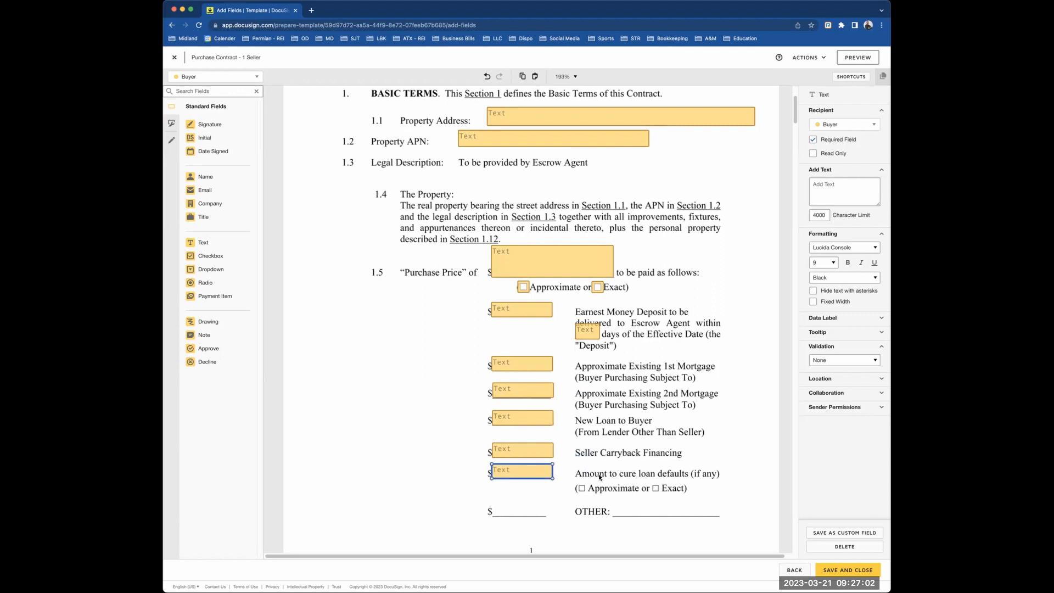
key(super+v)
drag(566, 415, 517, 509)
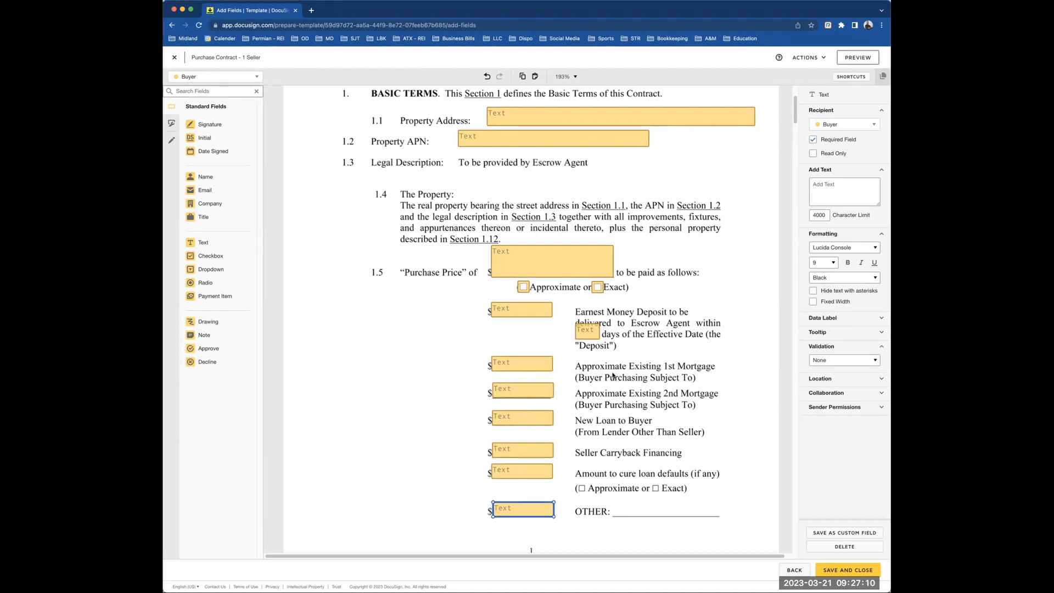
- Make the six amount fields from Approximate Existing 1st Mortgage down to OTHER optional, leaving the Earnest Money Deposit field required
click(522, 311)
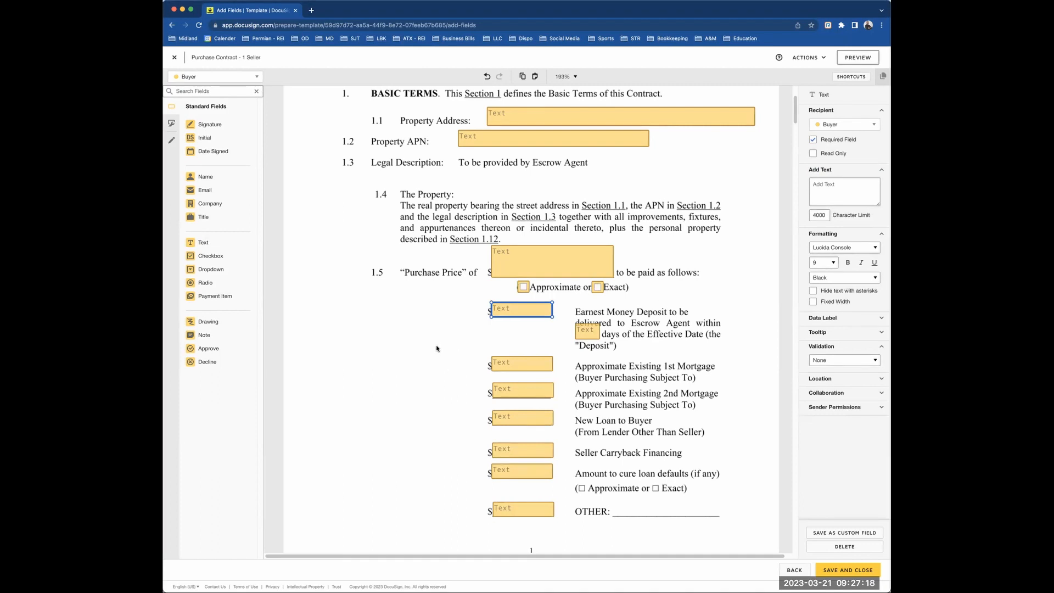
drag(436, 352, 596, 540)
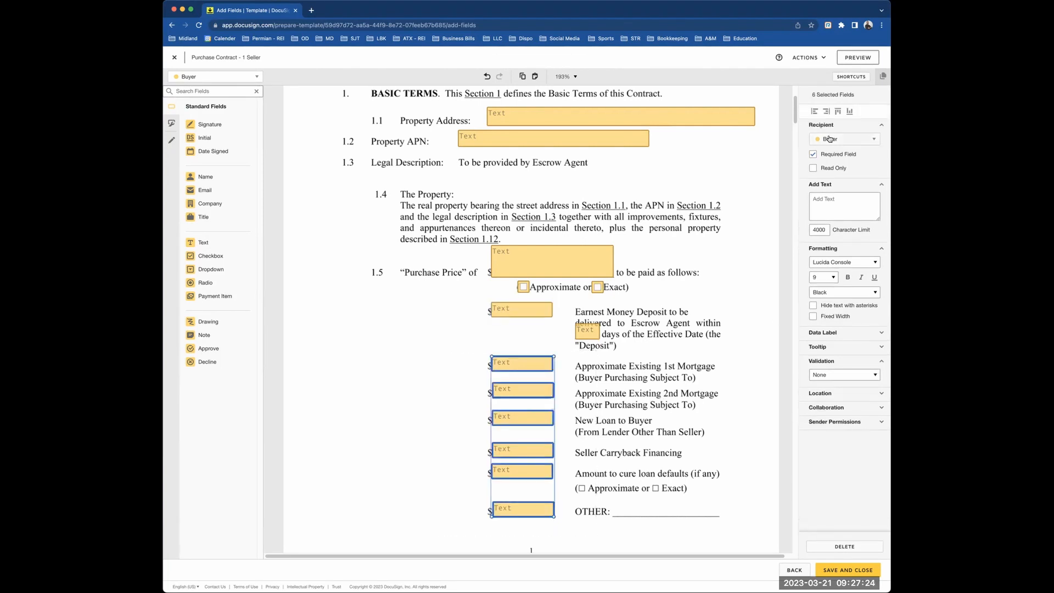
click(824, 156)
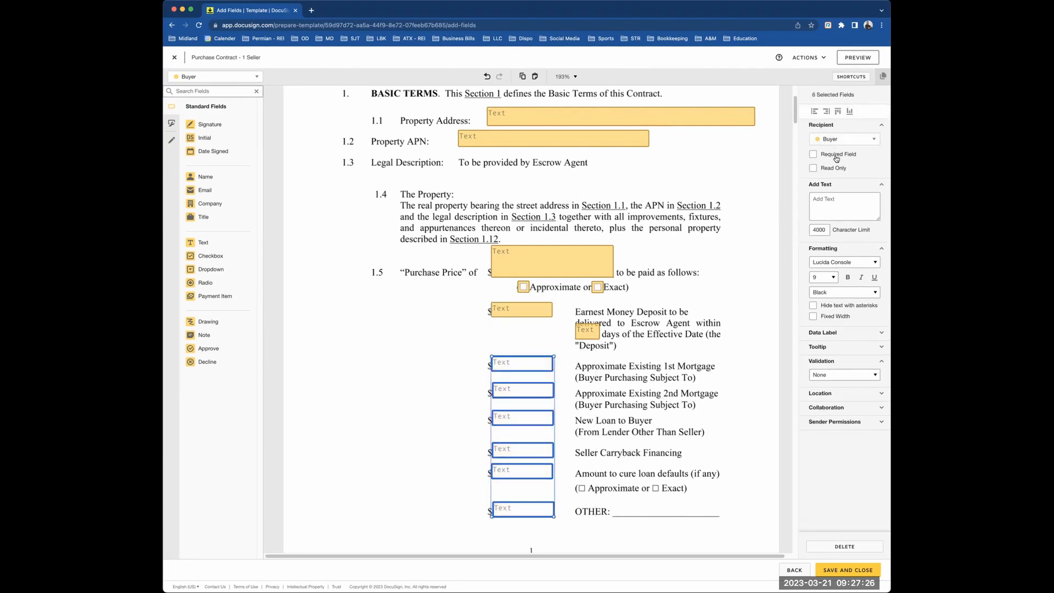
click(445, 391)
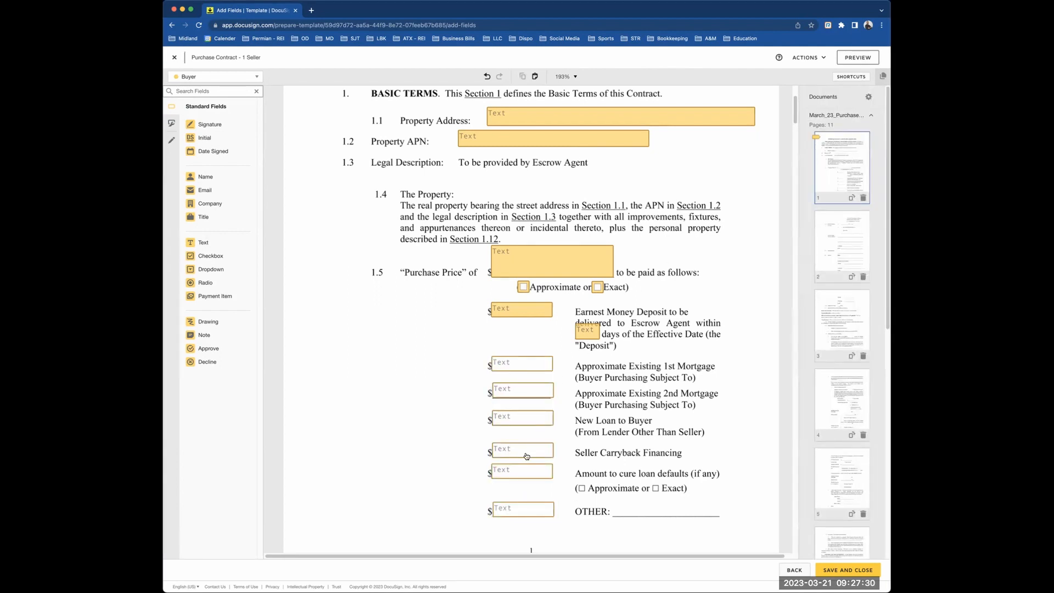
- Place an Initial field for the Buyer on Buyer Initials and one for the Seller on Seller Initials in page 1's footer
scroll(527, 456, down, 5)
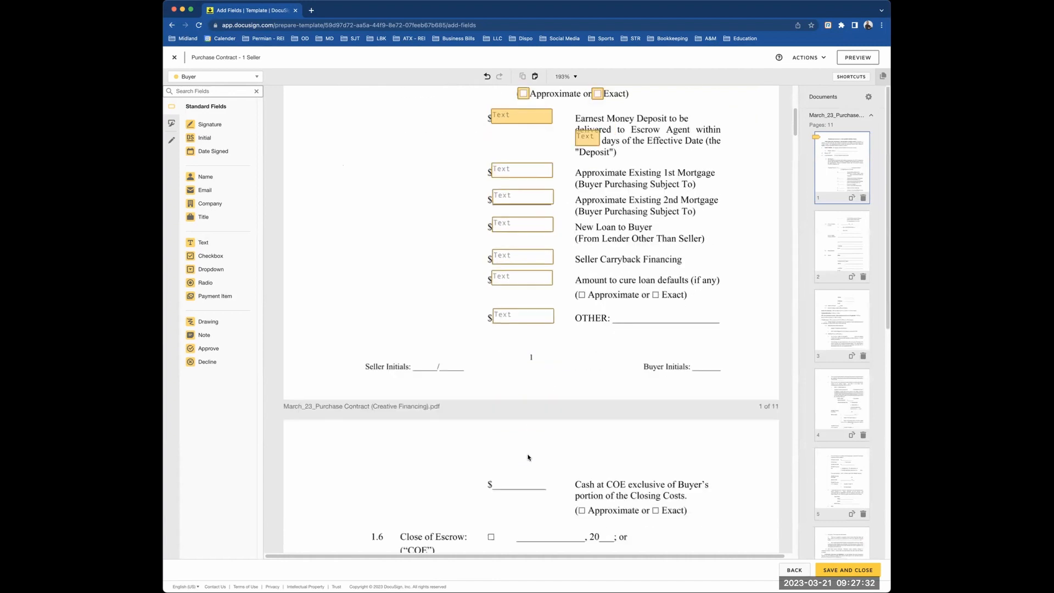
scroll(528, 457, up, 4)
scroll(529, 457, up, 1)
scroll(529, 457, down, 2)
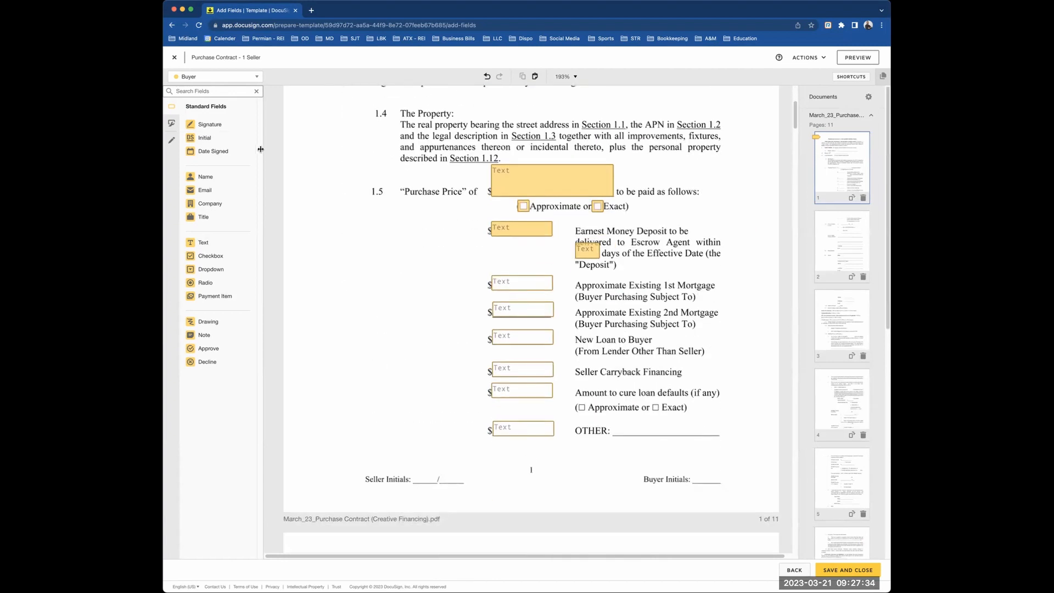
drag(214, 137, 693, 459)
click(229, 78)
click(225, 103)
drag(211, 138, 410, 459)
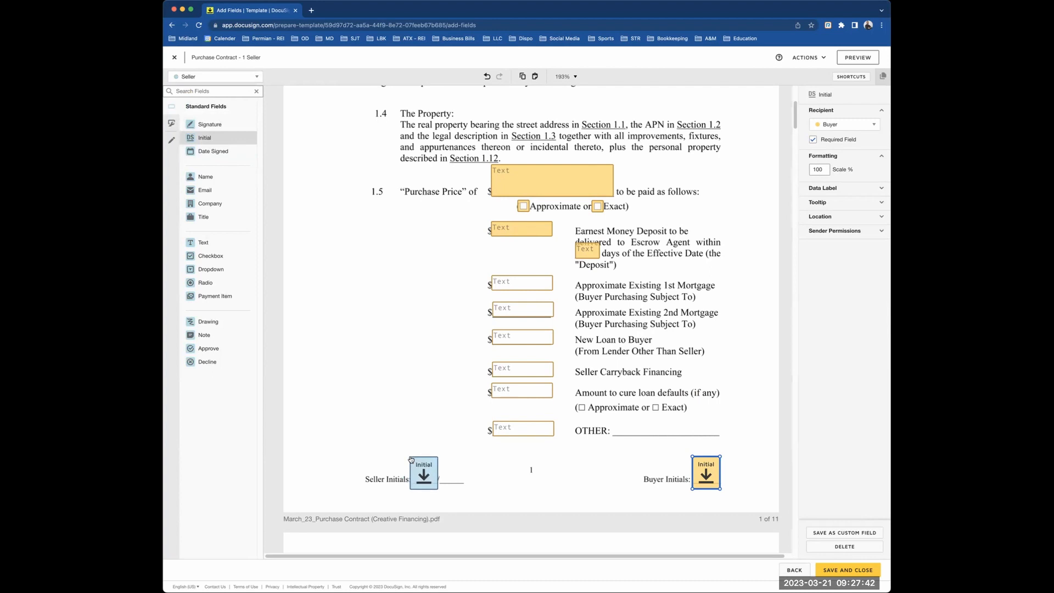
- Switch the recipient back to Buyer and place a text field spanning the OTHER description blank
click(211, 78)
click(209, 91)
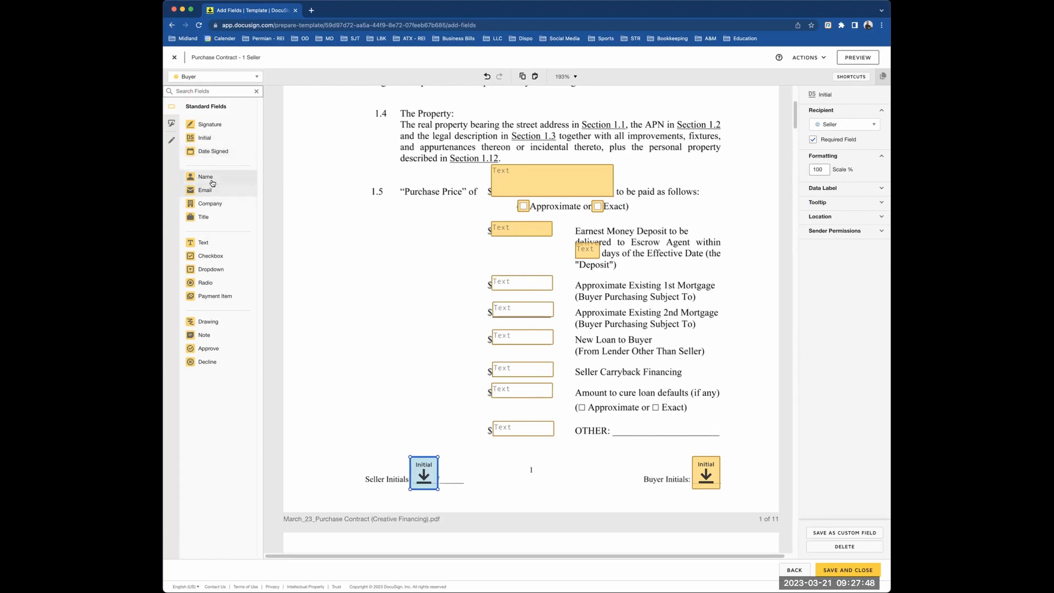
drag(203, 242, 720, 415)
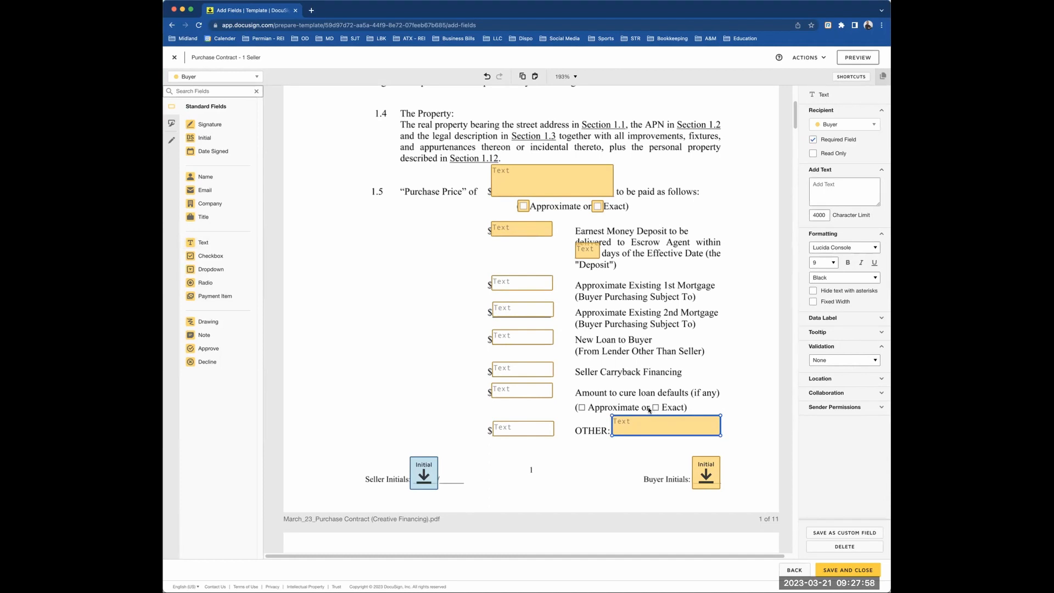
- Add a checkbox group on Approximate and Exact under Amount to cure loan defaults, with validation Select a range from 0 to 1
drag(207, 256, 577, 405)
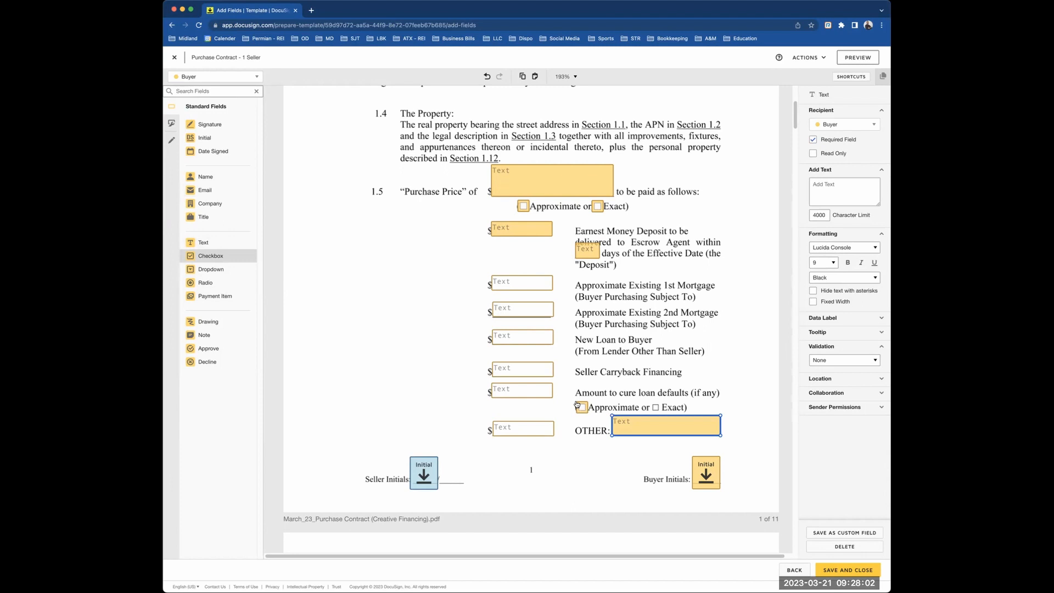
click(582, 419)
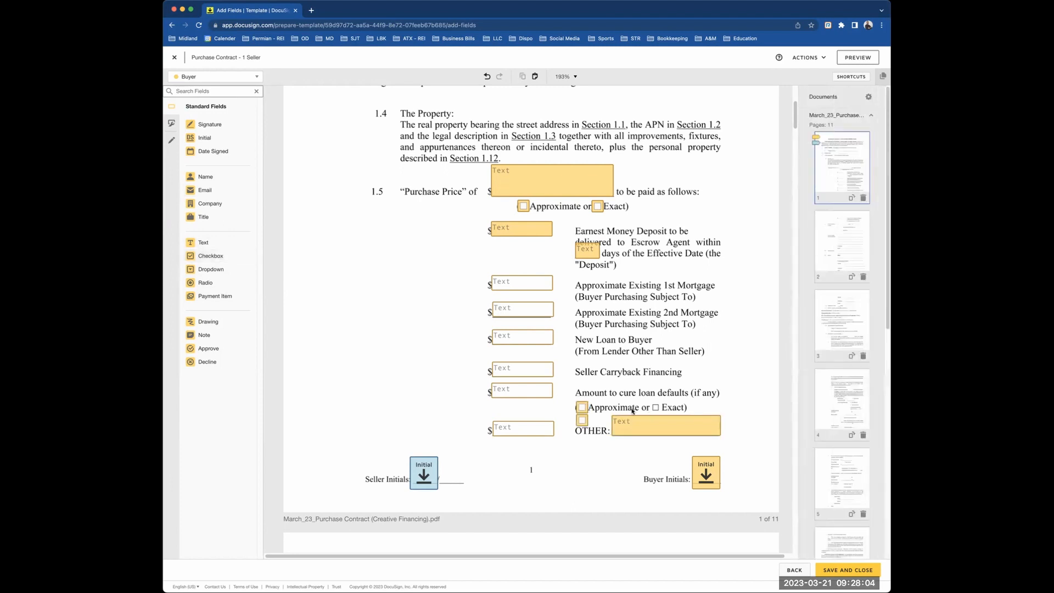
drag(584, 425, 687, 411)
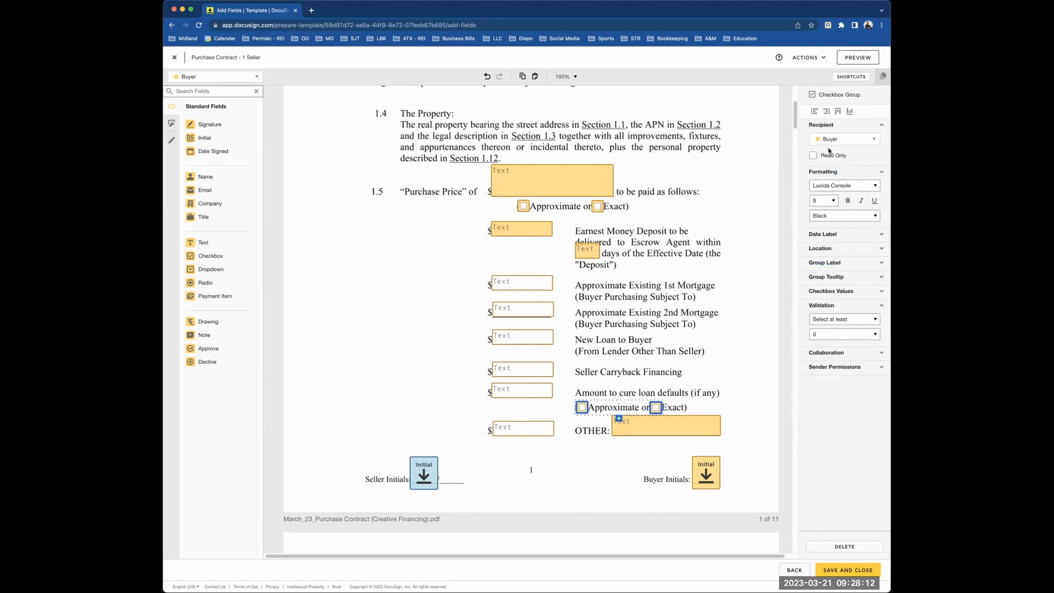
click(836, 322)
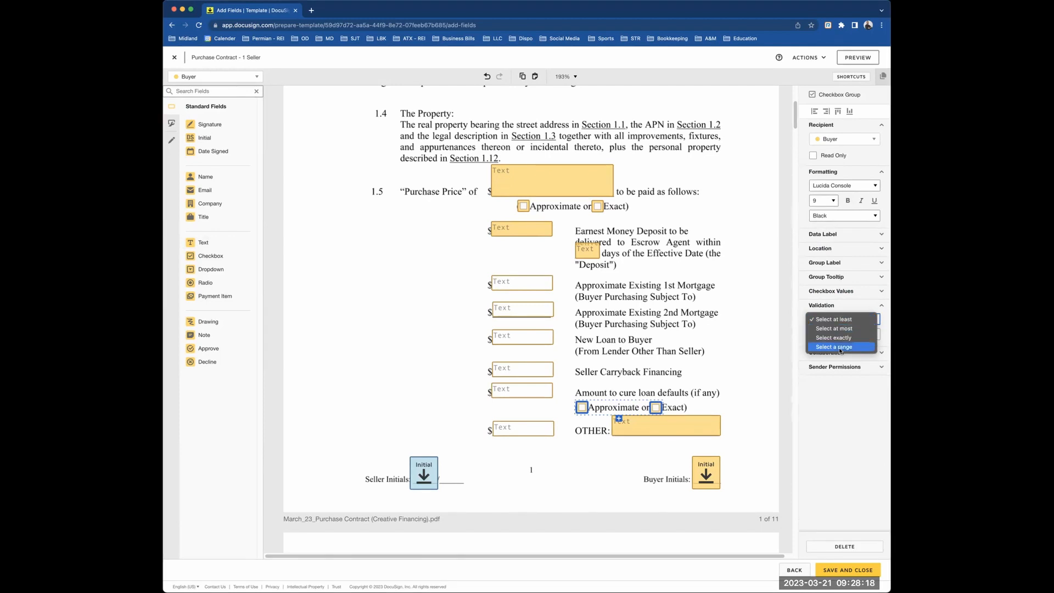
click(839, 348)
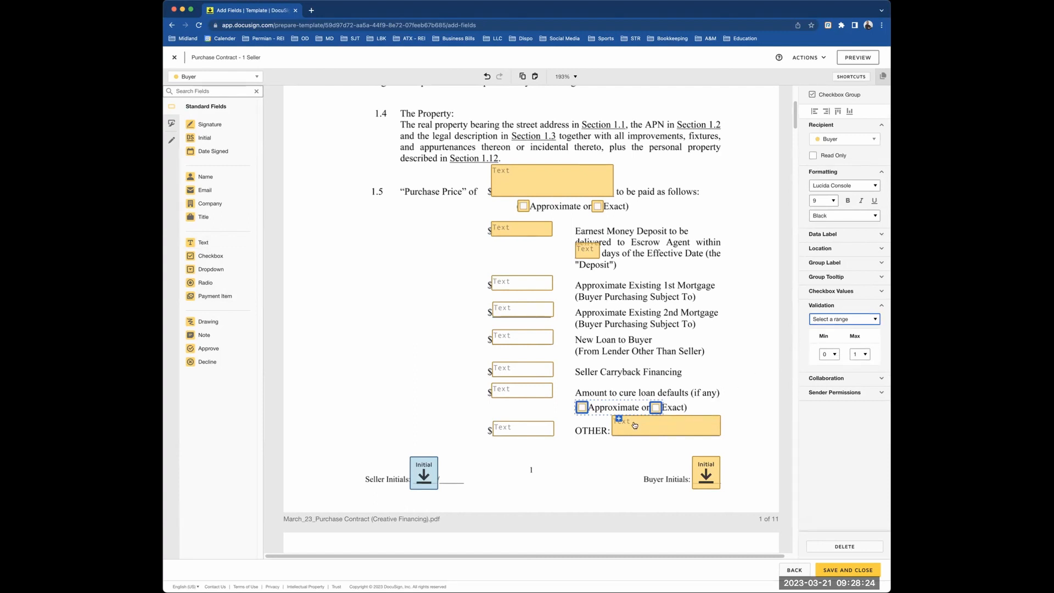
- Make the text field on the OTHER description blank optional
click(632, 427)
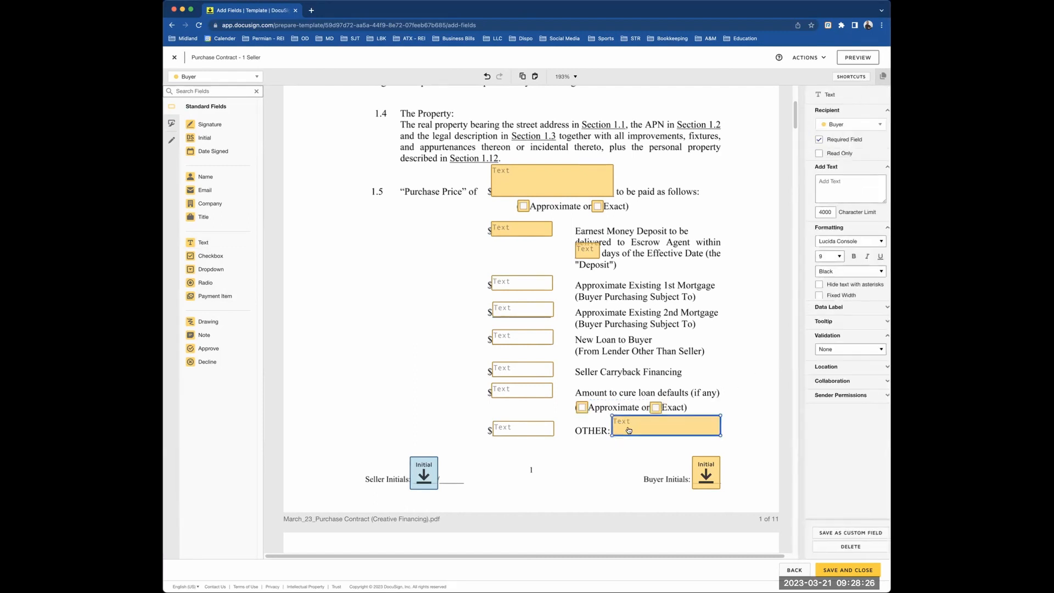
click(828, 140)
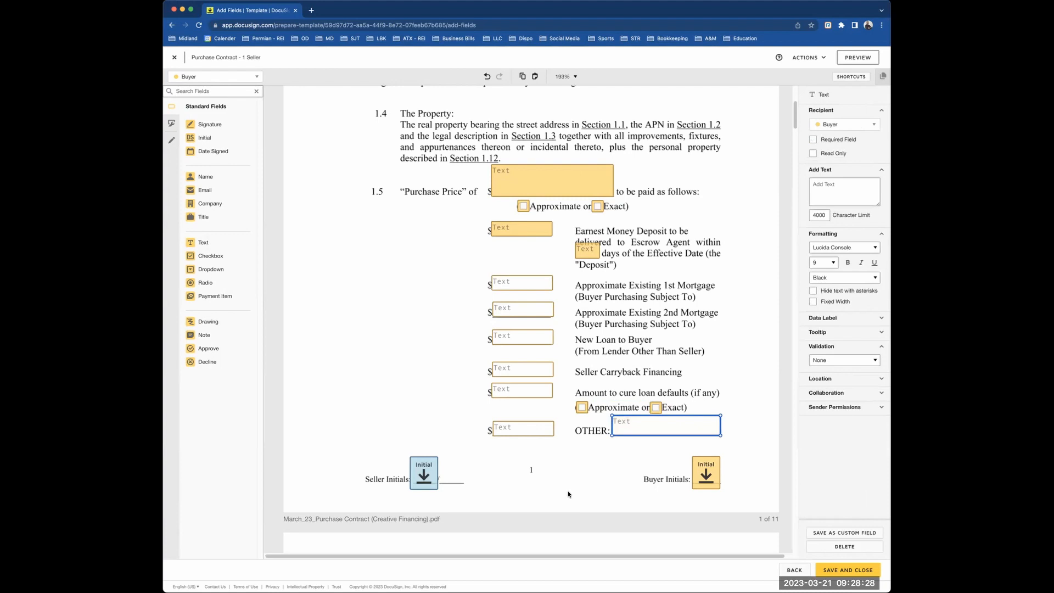
- Place a text field on page 2's Cash at COE dollar blank and a checkbox group on its Approximate and Exact boxes
scroll(568, 494, down, 5)
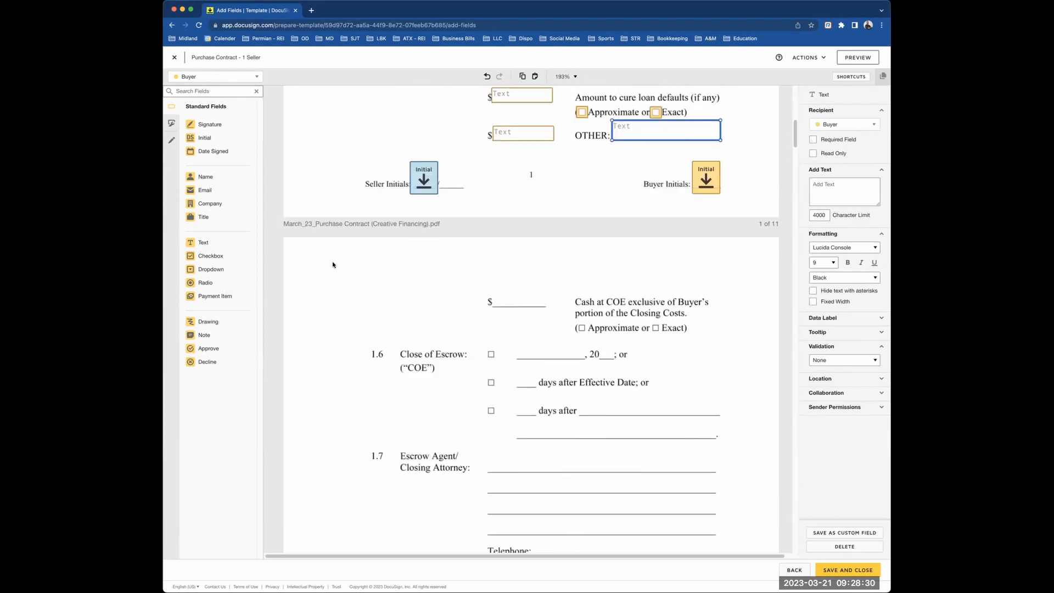
drag(207, 242, 492, 295)
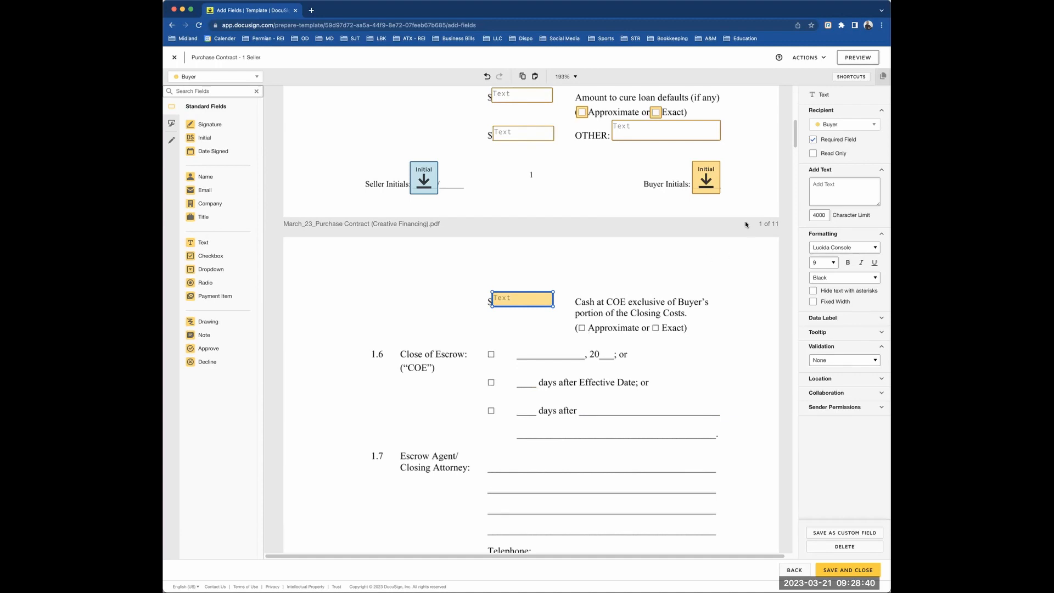
click(210, 256)
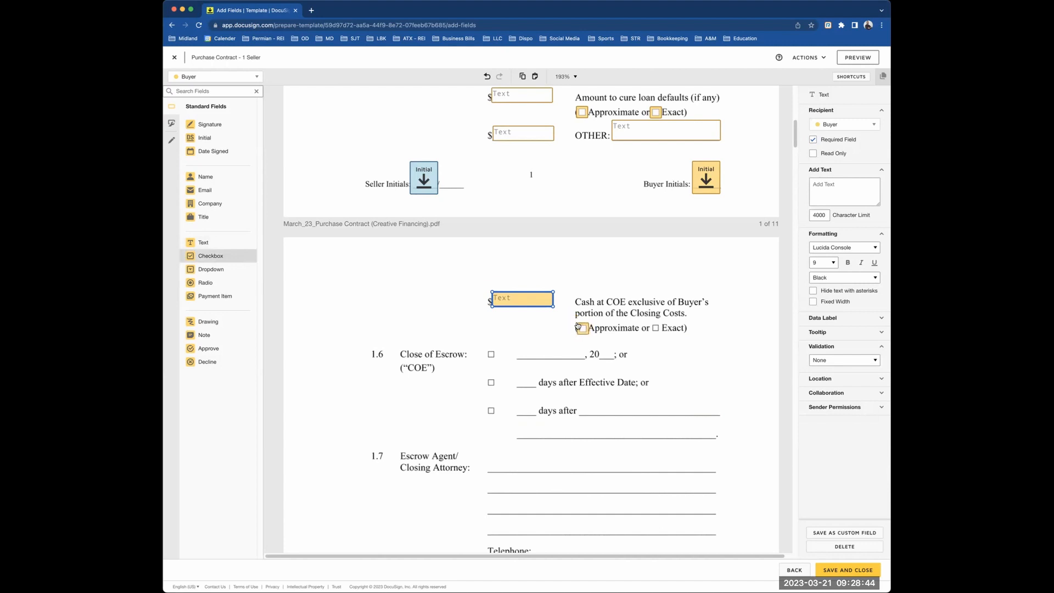
click(585, 328)
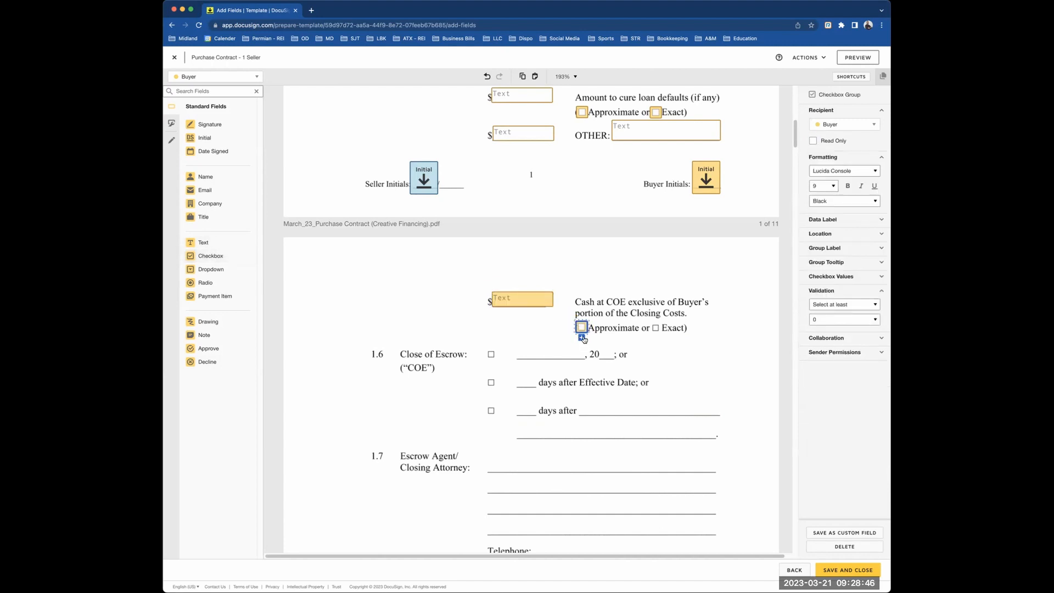
click(587, 338)
click(580, 327)
click(582, 338)
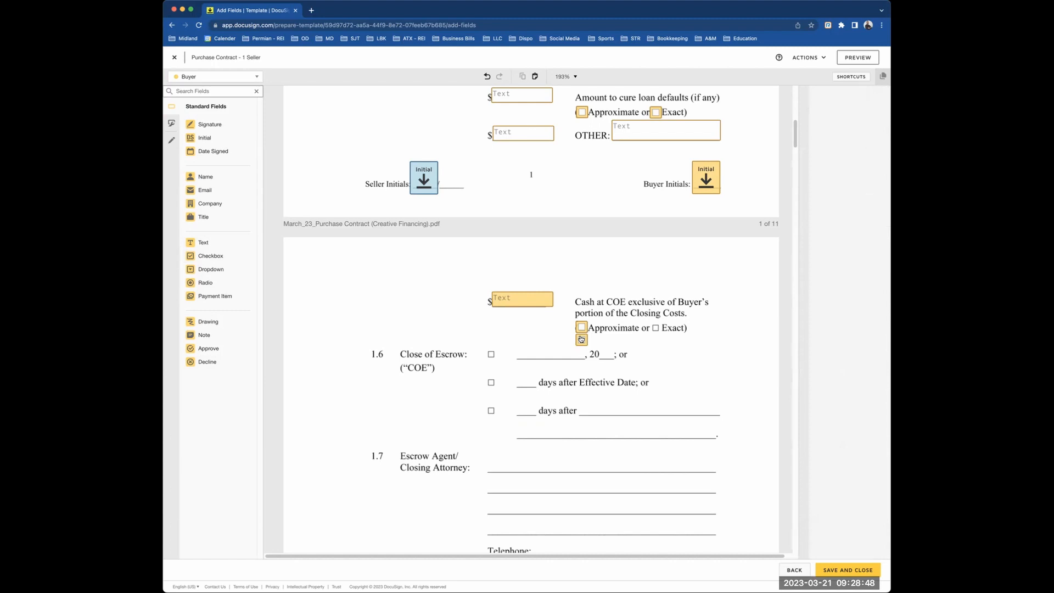
drag(585, 342, 654, 327)
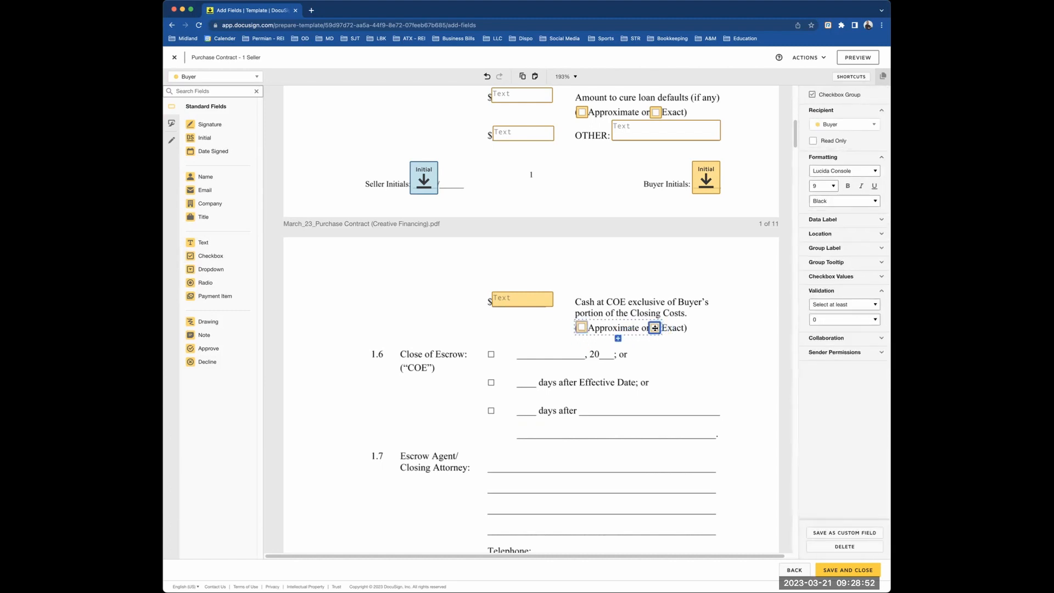
- Set the Cash at COE checkbox group's validation to Select exactly 1
click(827, 306)
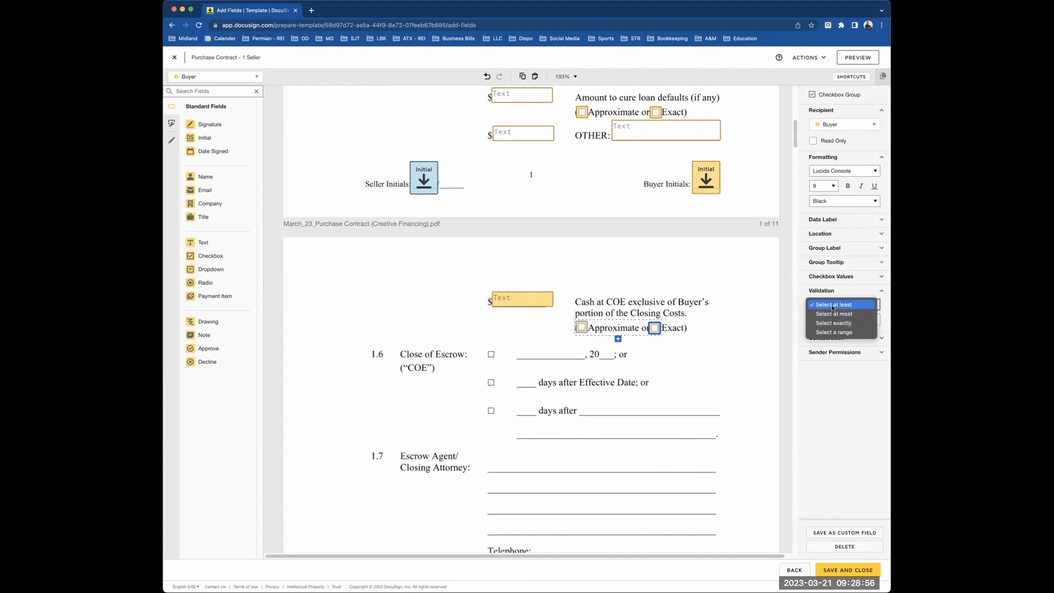
click(832, 306)
click(833, 321)
click(832, 329)
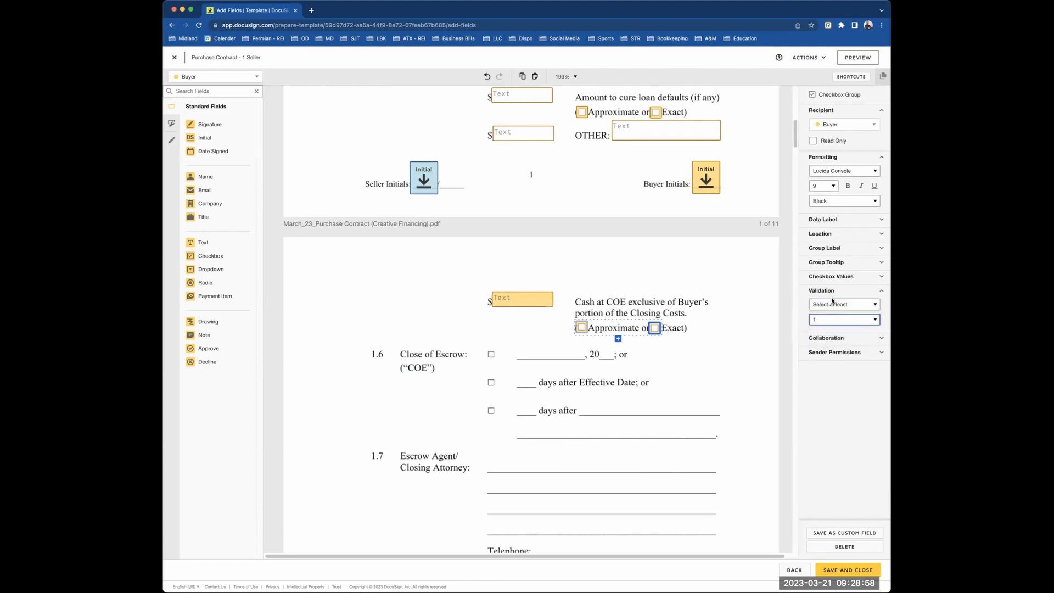
click(830, 305)
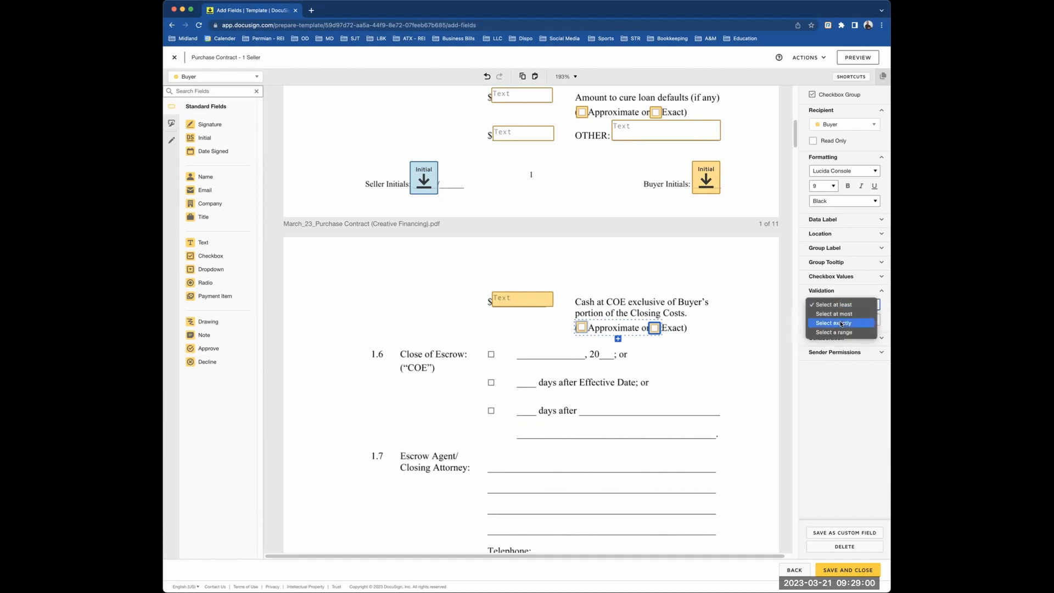
click(841, 324)
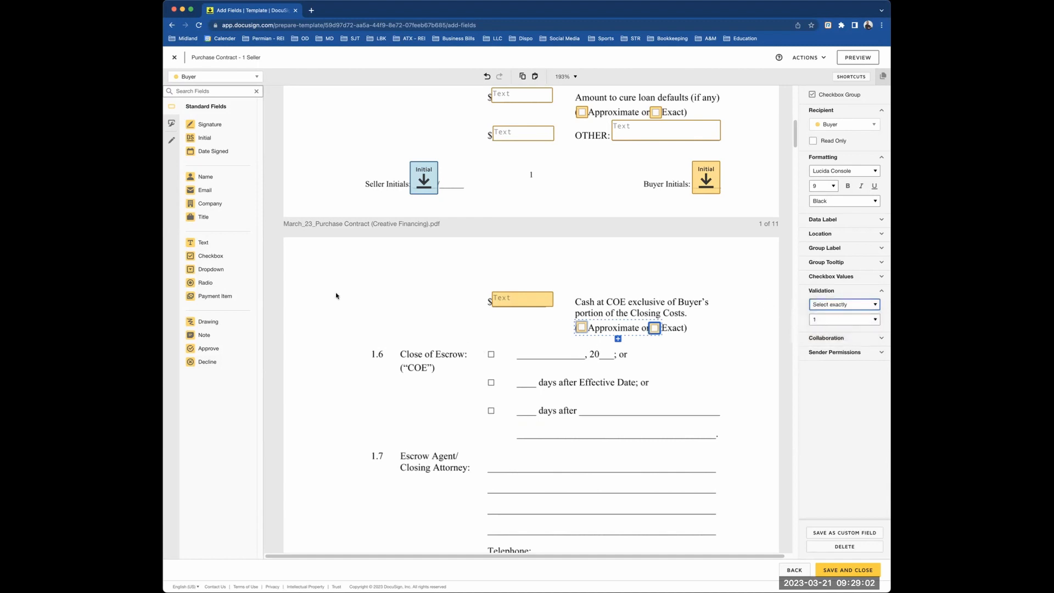
- Place text fields on section 1.6's date and year blanks, and duplicate the small one onto both short days-after blanks
drag(203, 242, 584, 345)
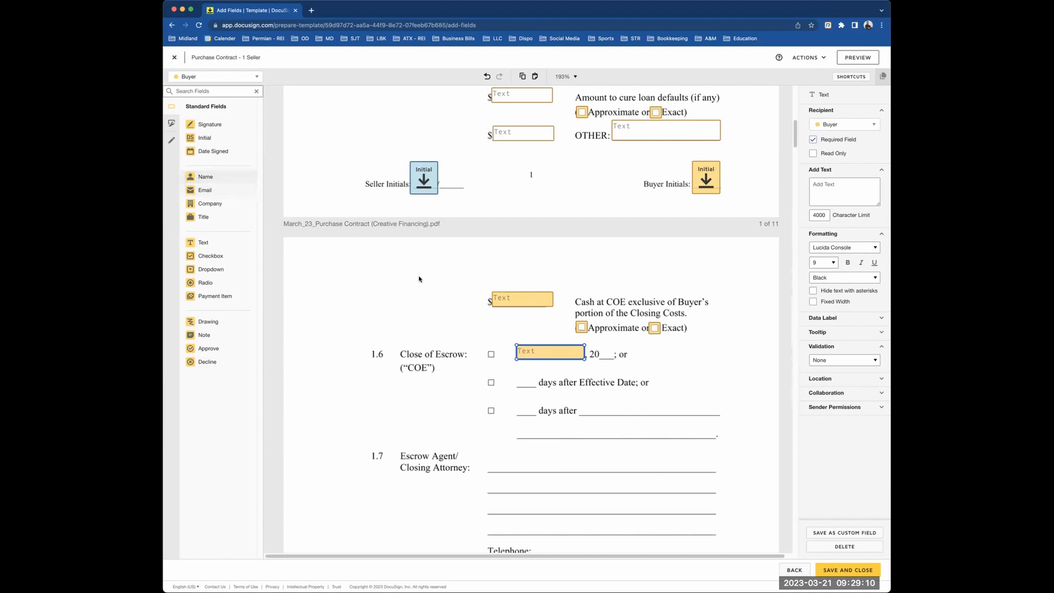
drag(207, 245, 618, 345)
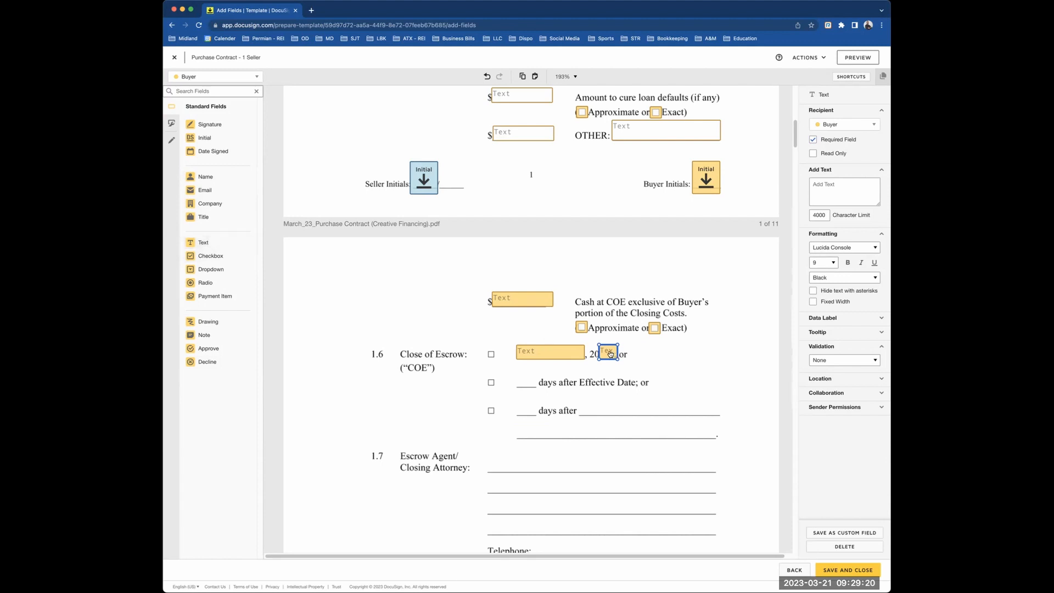
key(ctrl+v)
drag(610, 361, 538, 369)
key(ctrl+v)
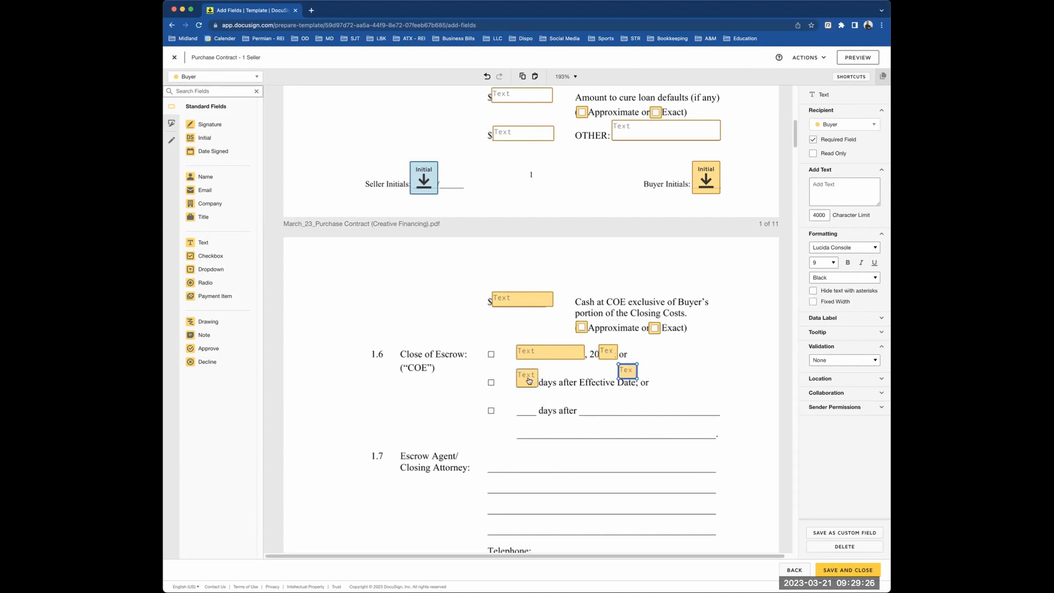
key(ctrl+z)
key(ctrl+z)
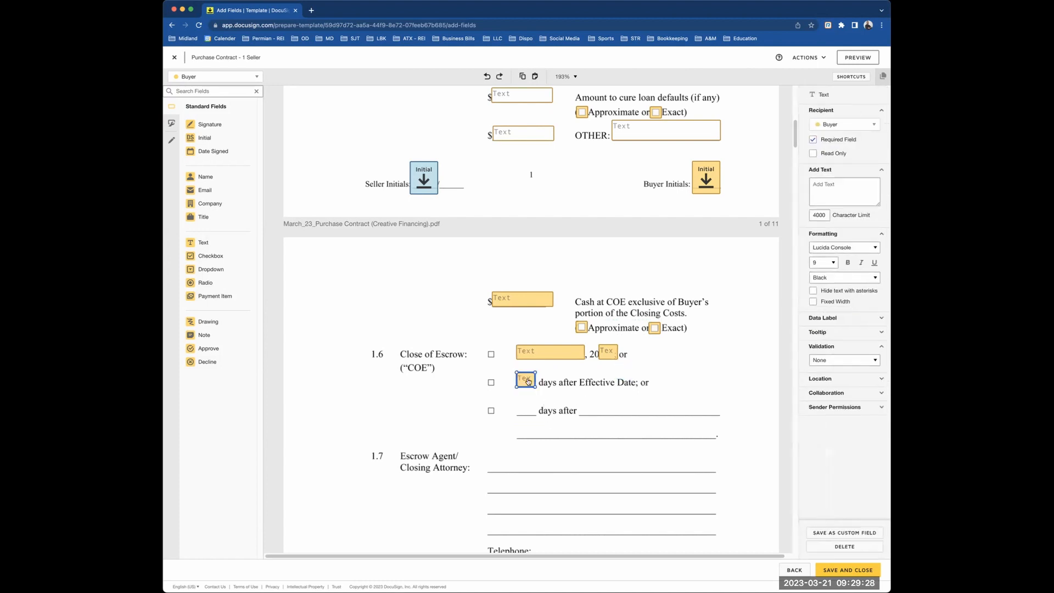
key(super+v)
mouse_move(535, 385)
mouse_down()
mouse_move(524, 403)
mouse_move(538, 396)
mouse_up()
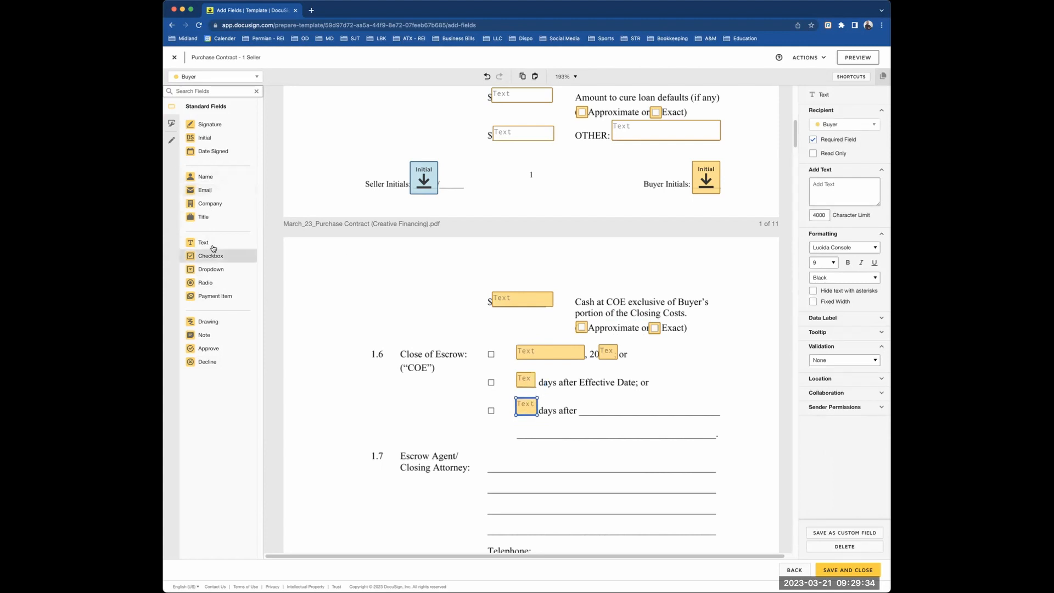
- Place a text field on the long blank following "days after" and a duplicate spanning the full continuation line below it
drag(237, 251, 720, 396)
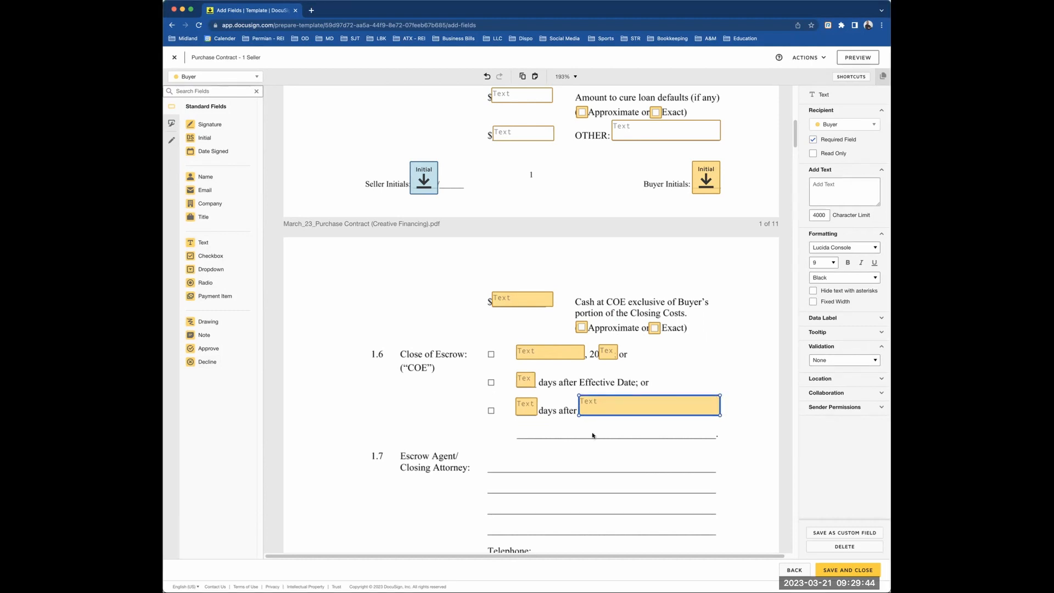
drag(580, 397, 579, 397)
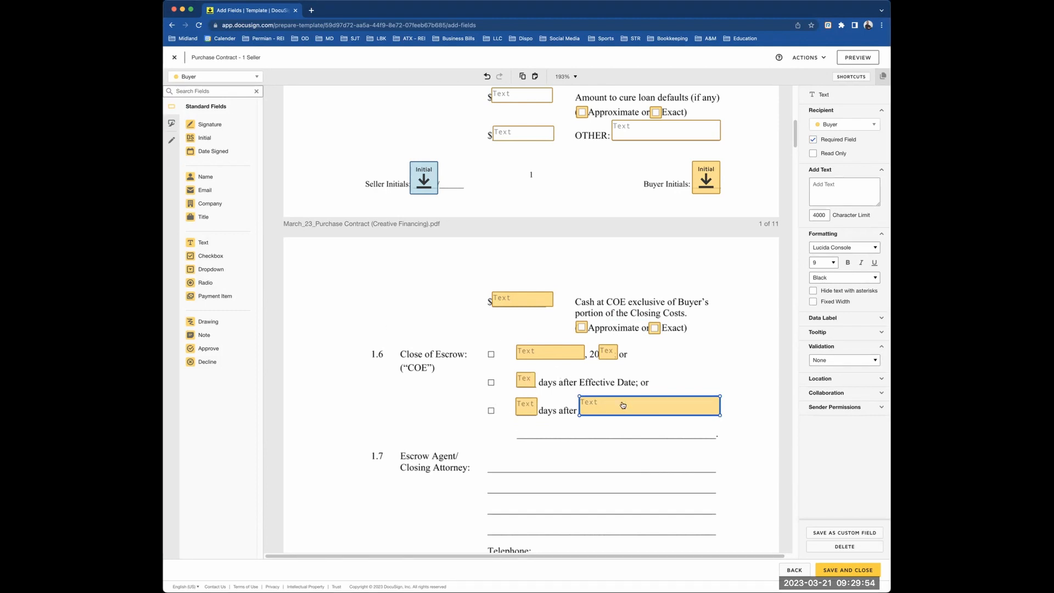
key(super+v)
drag(627, 416, 555, 427)
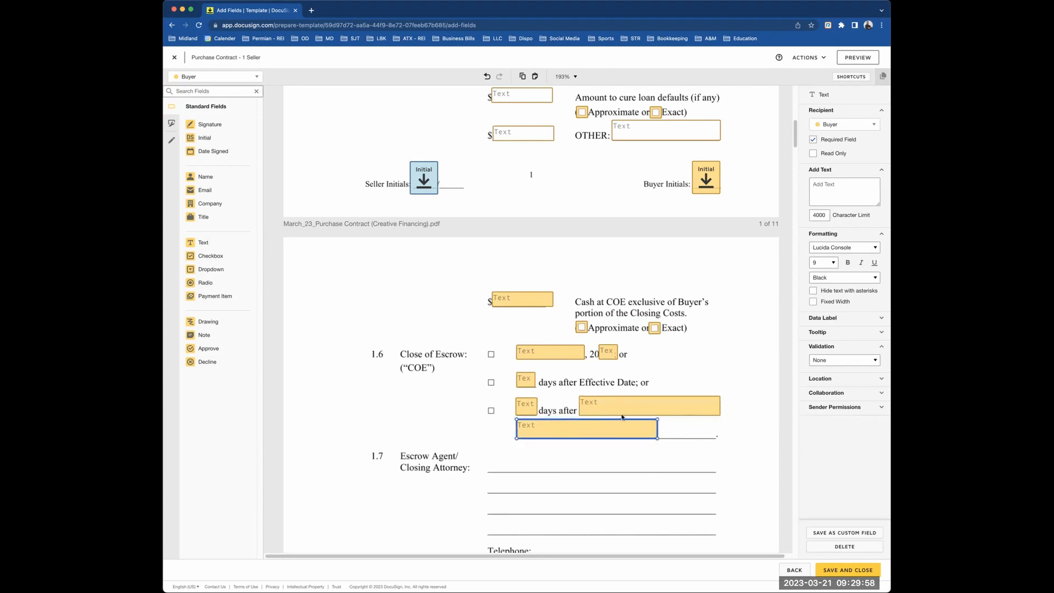
drag(656, 420, 715, 418)
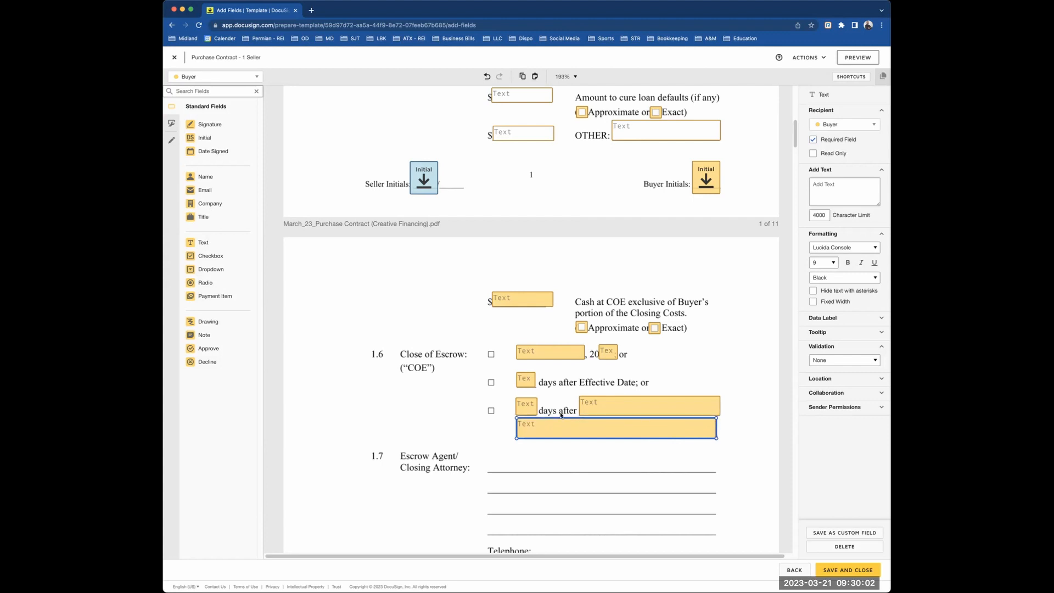
- Slightly enlarge the text field on the "days after Effective Date" blank and select the Cash at COE text field
click(529, 382)
drag(535, 371, 537, 370)
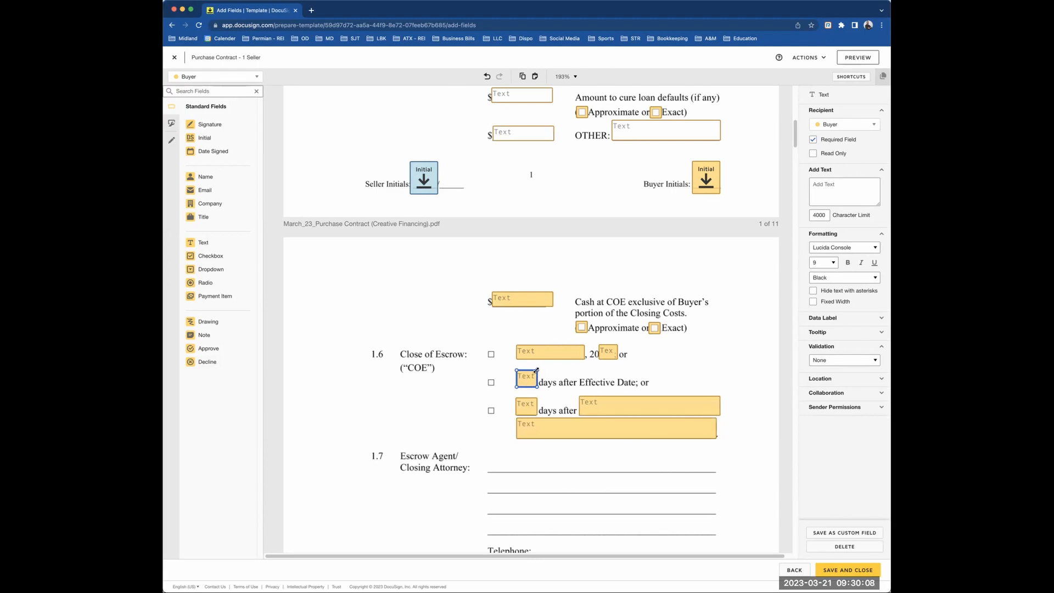
click(511, 297)
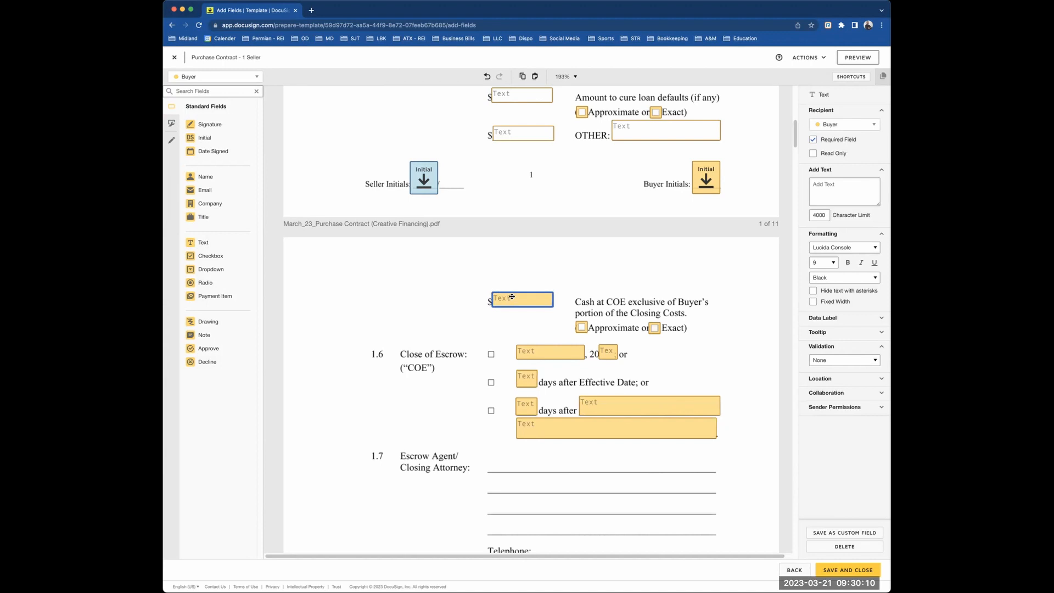
- Add a checkbox group with one checkbox on each of the three Close of Escrow options in section 1.6
click(205, 256)
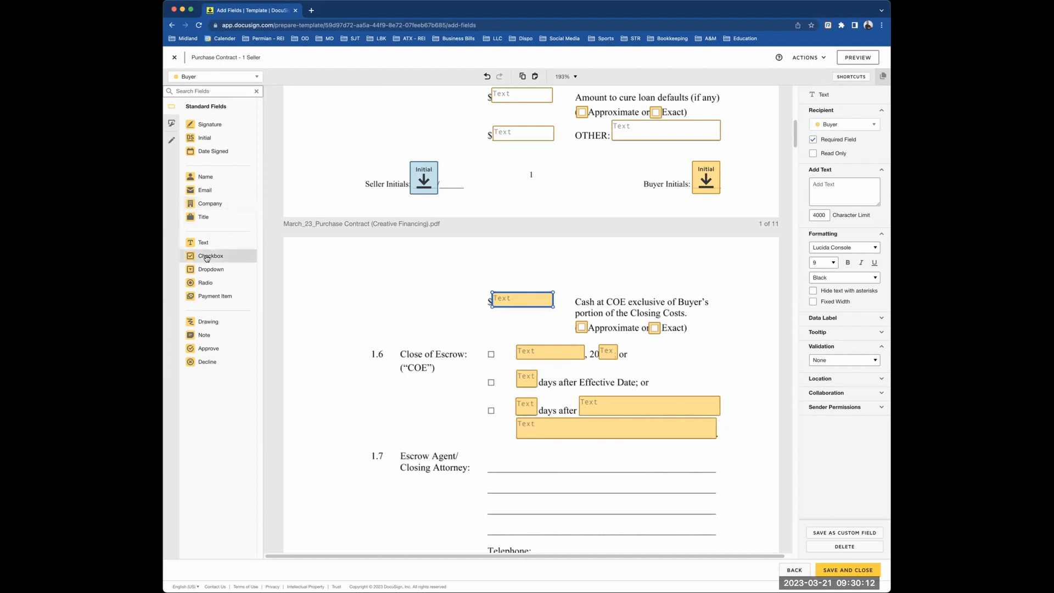
click(488, 353)
click(491, 366)
drag(490, 368, 490, 383)
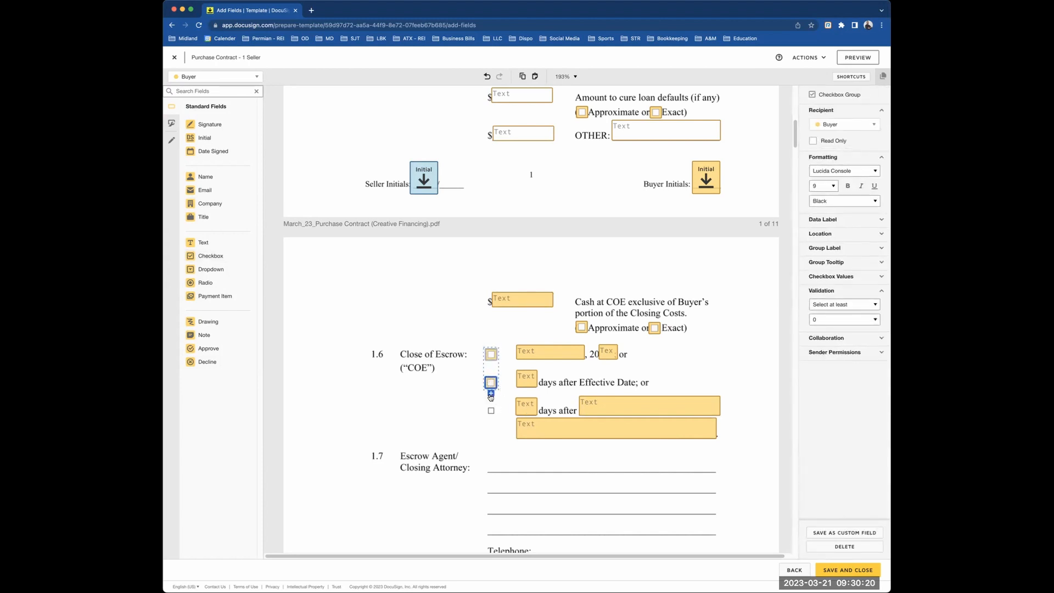
click(491, 399)
drag(491, 398, 490, 411)
- Limit the Close of Escrow checkbox group to one selection through its validation, comparing it with the Cash at COE group's rule
click(831, 304)
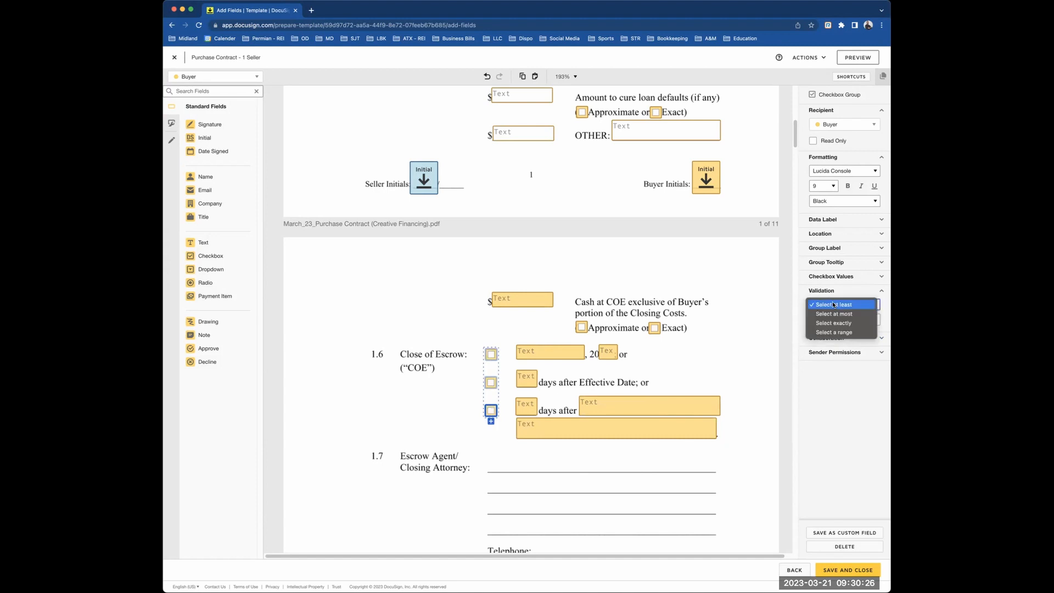
click(831, 313)
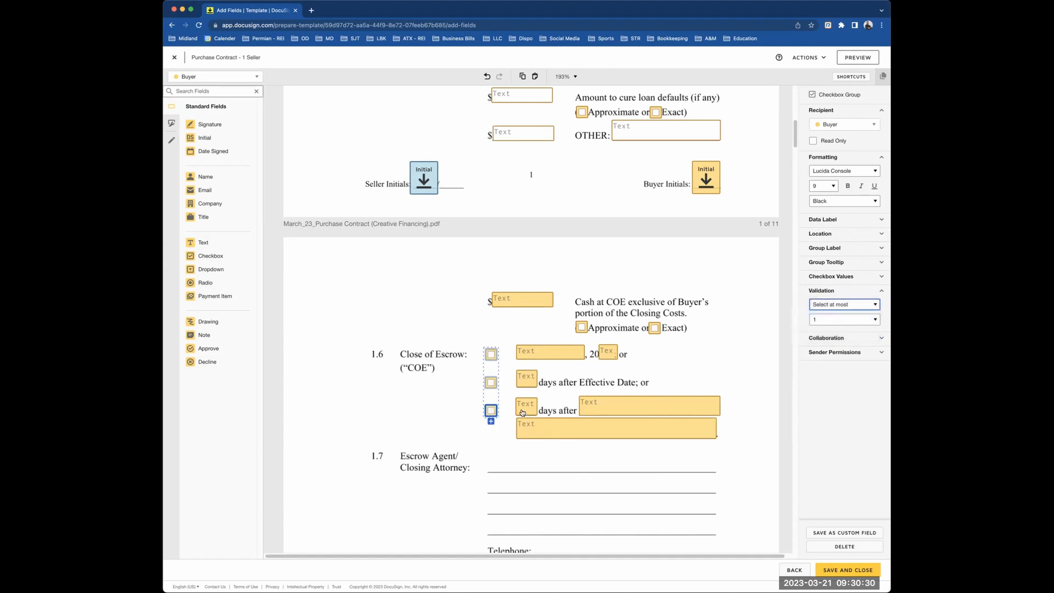
click(833, 305)
click(833, 316)
click(655, 329)
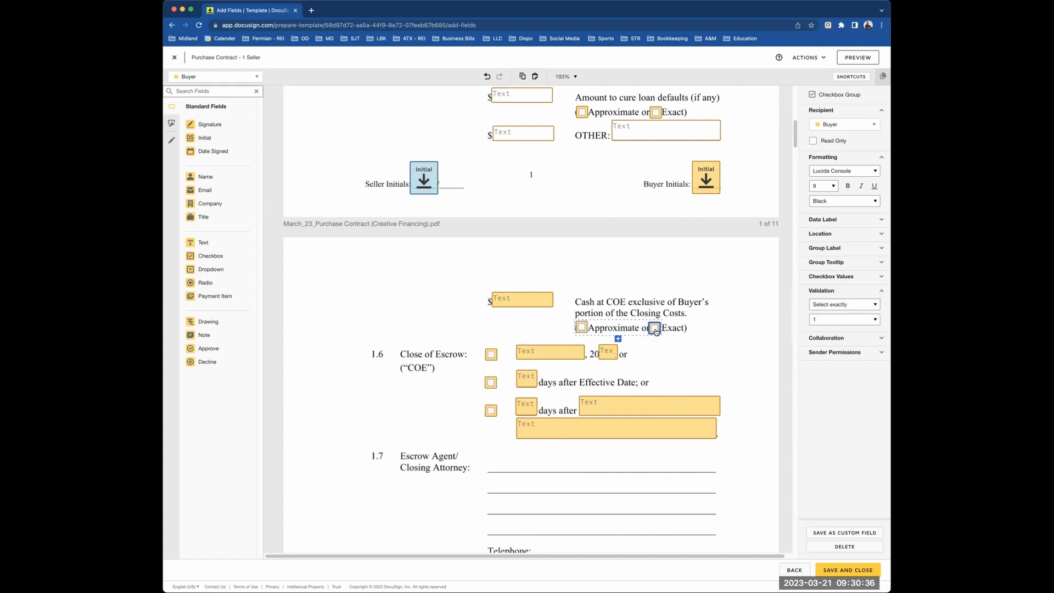
click(491, 355)
- Make all six text fields in the Close of Escrow section optional
drag(743, 455, 514, 340)
click(833, 156)
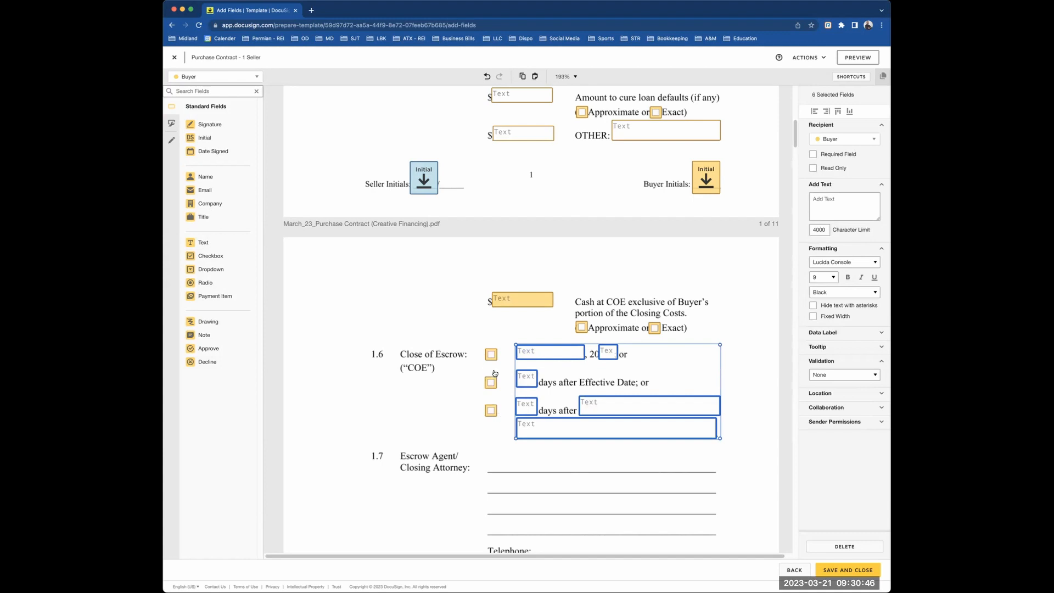
- Place text fields covering the four Escrow Agent/Closing Attorney lines and spanning the Telephone and Email blanks in section 1.7
scroll(561, 444, down, 3)
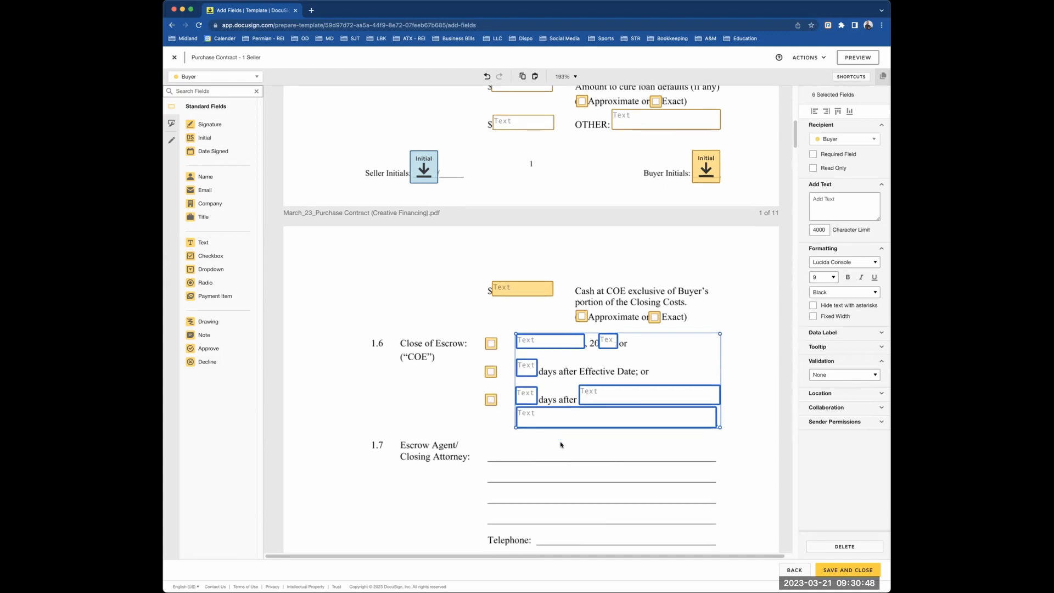
drag(322, 285, 718, 465)
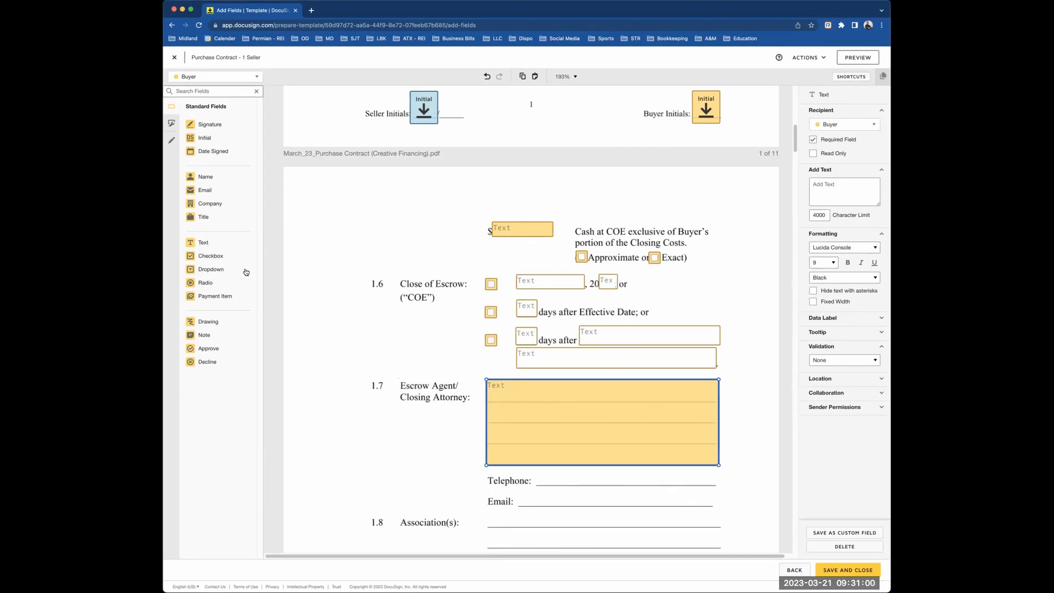
click(203, 242)
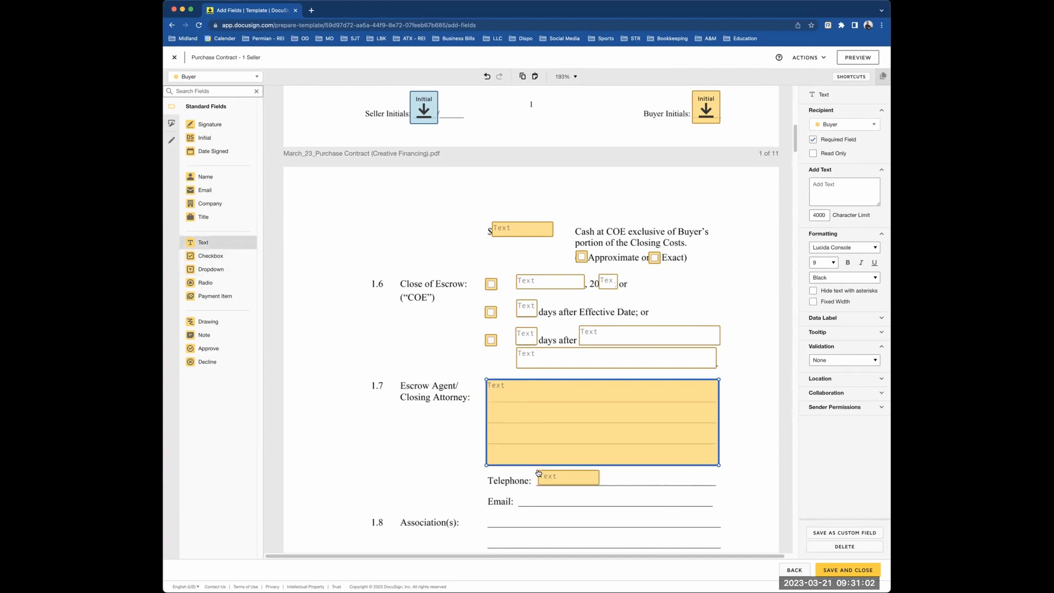
click(571, 474)
drag(596, 470, 719, 467)
click(204, 242)
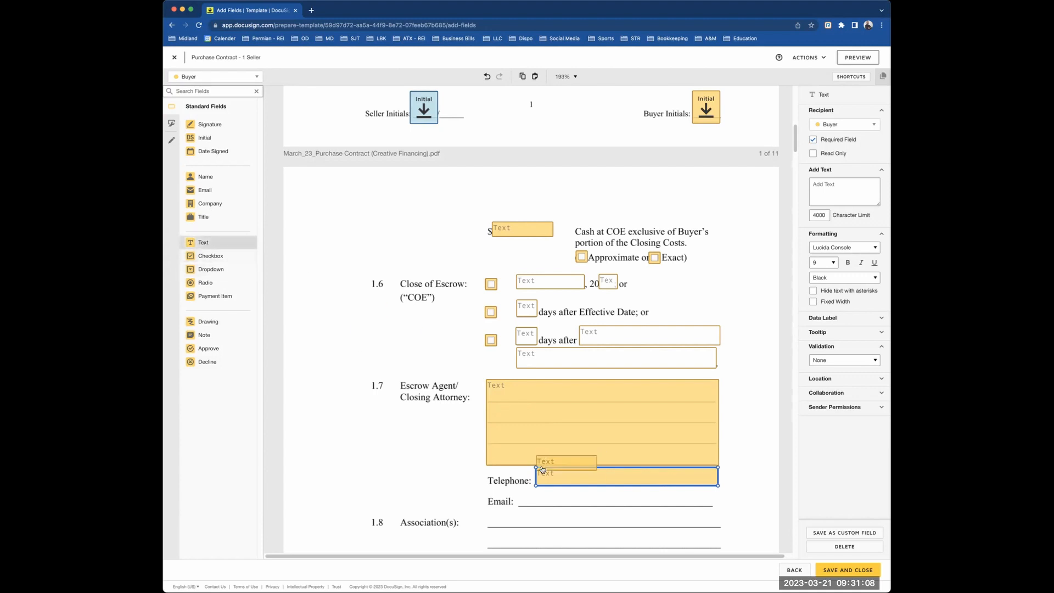
click(516, 496)
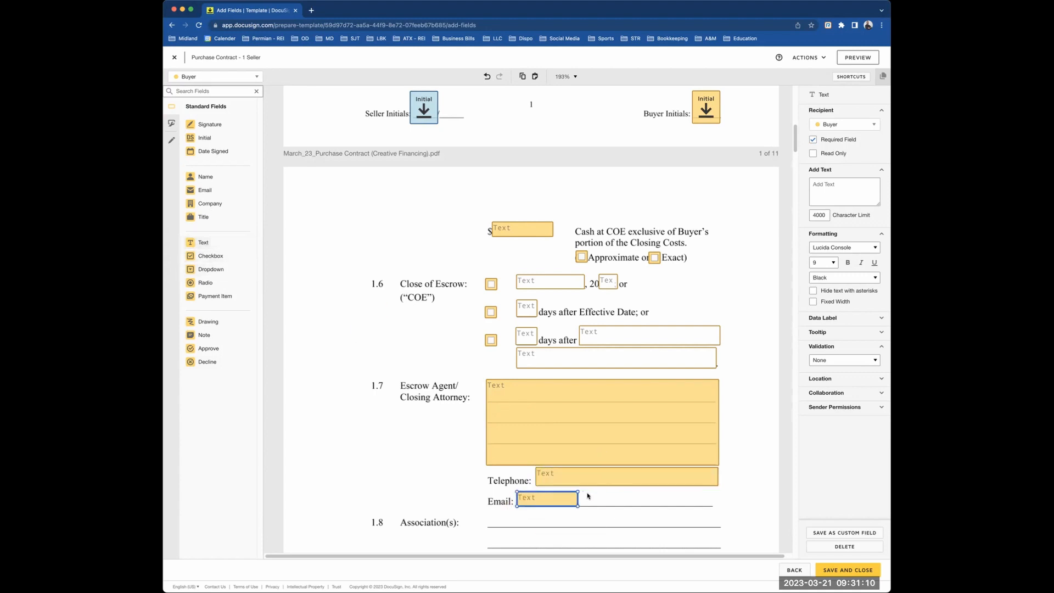
drag(578, 491, 717, 488)
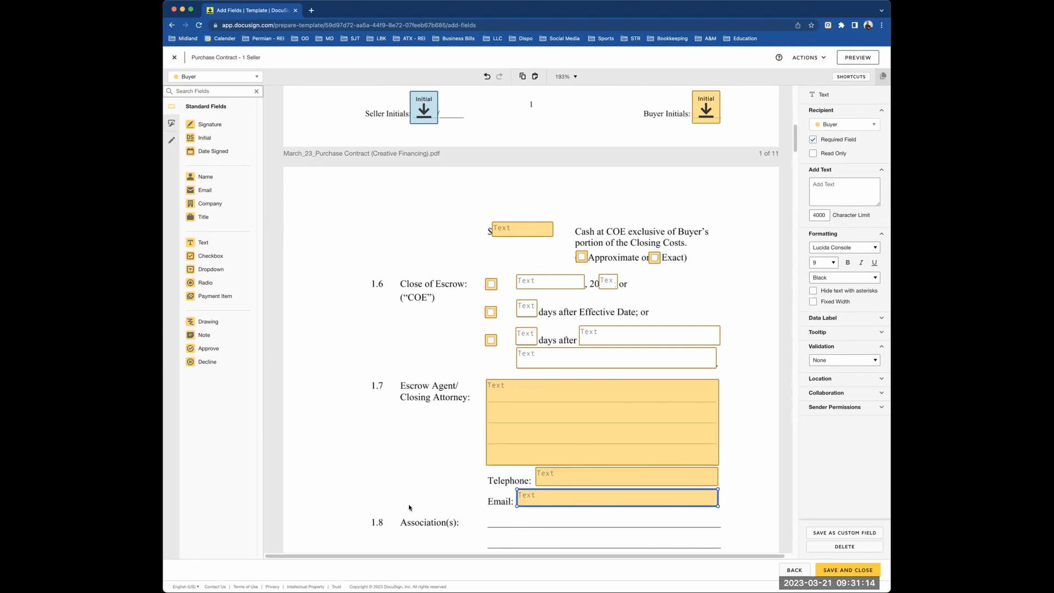
- Place a text field covering both Association(s) lines in section 1.8
scroll(408, 506, down, 3)
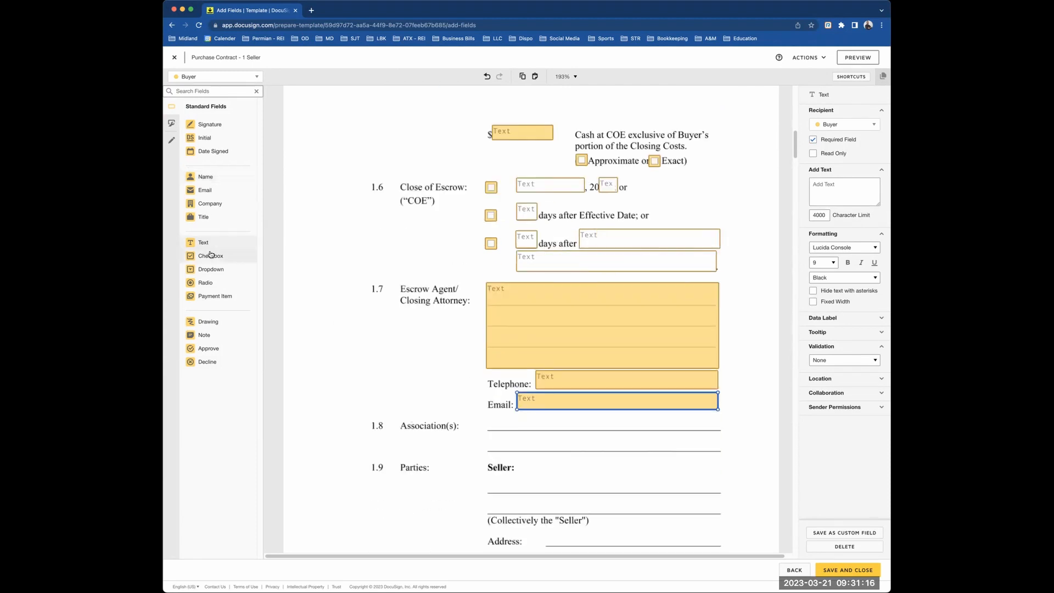
drag(208, 247, 489, 420)
drag(634, 456, 721, 453)
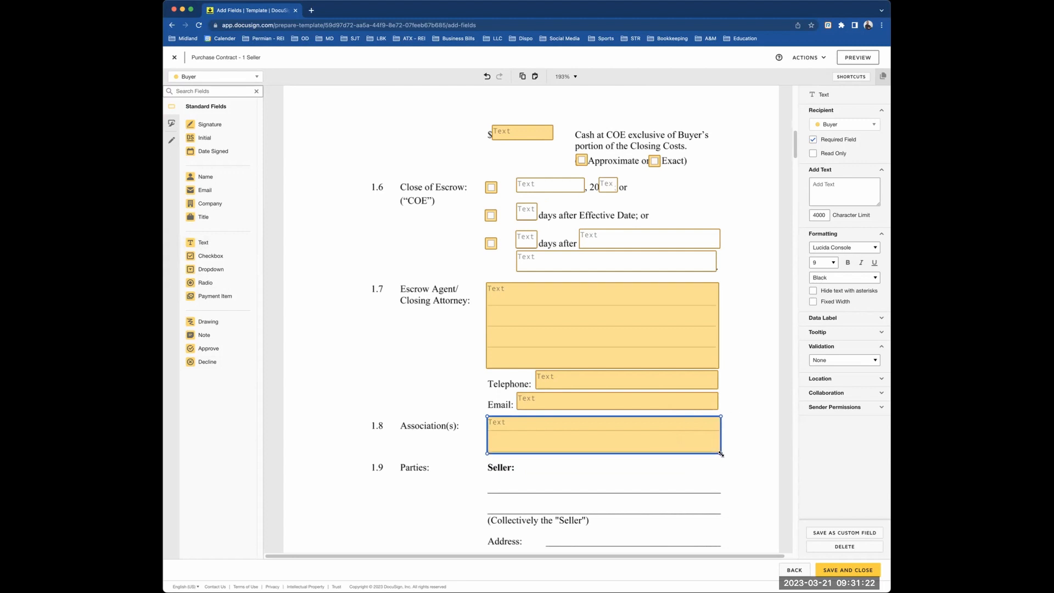
- Place a Name field for the Seller recipient on the first Seller line in section 1.9
click(209, 77)
click(212, 106)
scroll(437, 450, down, 3)
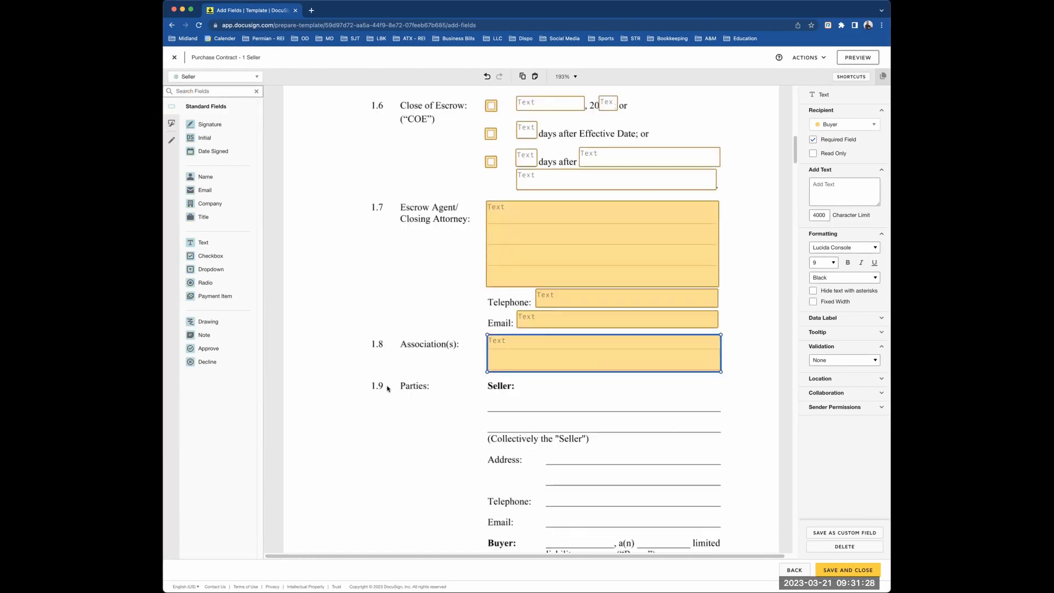
drag(210, 180, 487, 402)
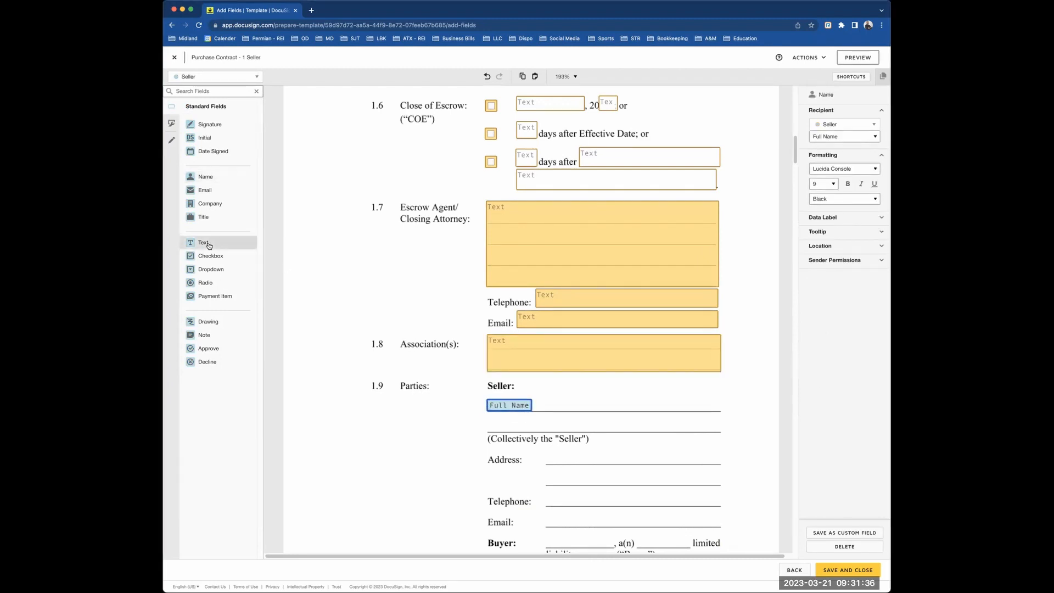
- Place Seller text fields covering both Address lines and spanning the Telephone and Email blanks under Seller in section 1.9
drag(370, 277, 545, 454)
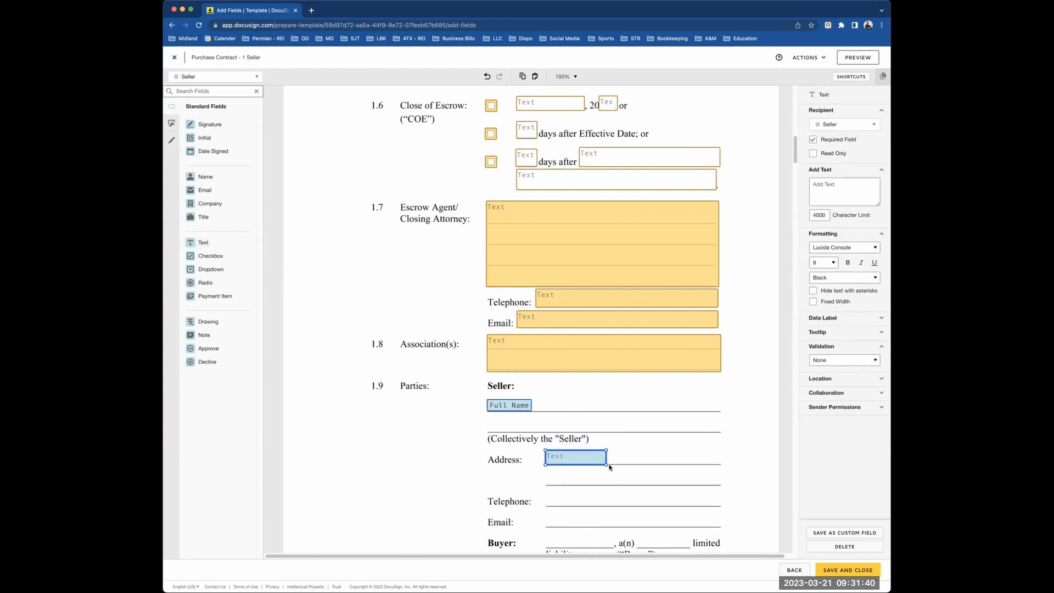
drag(611, 469, 722, 485)
drag(196, 248, 722, 488)
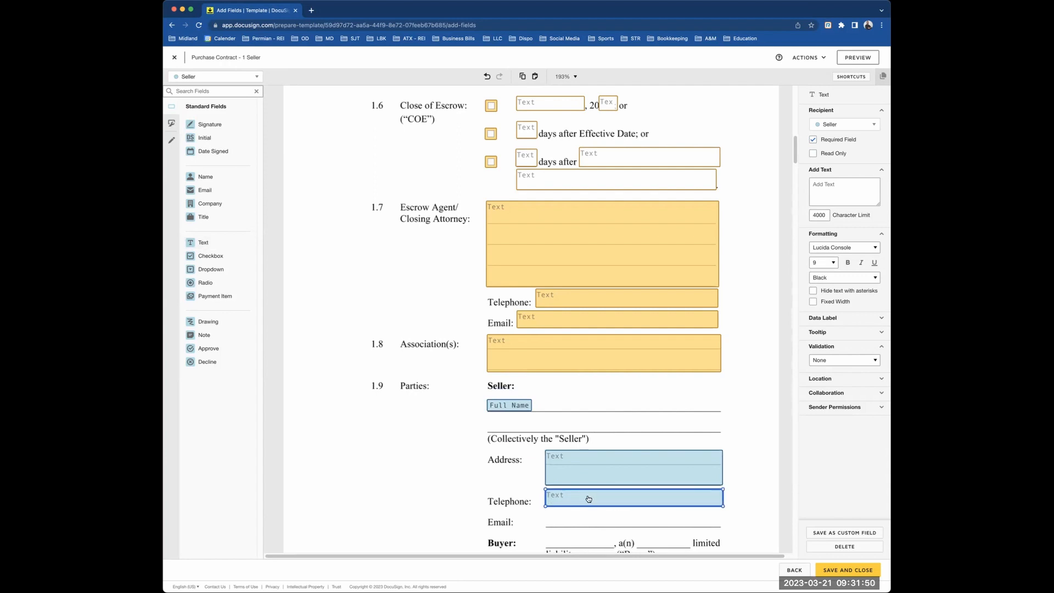
key(ctrl+c)
key(ctrl+v)
drag(587, 508, 578, 516)
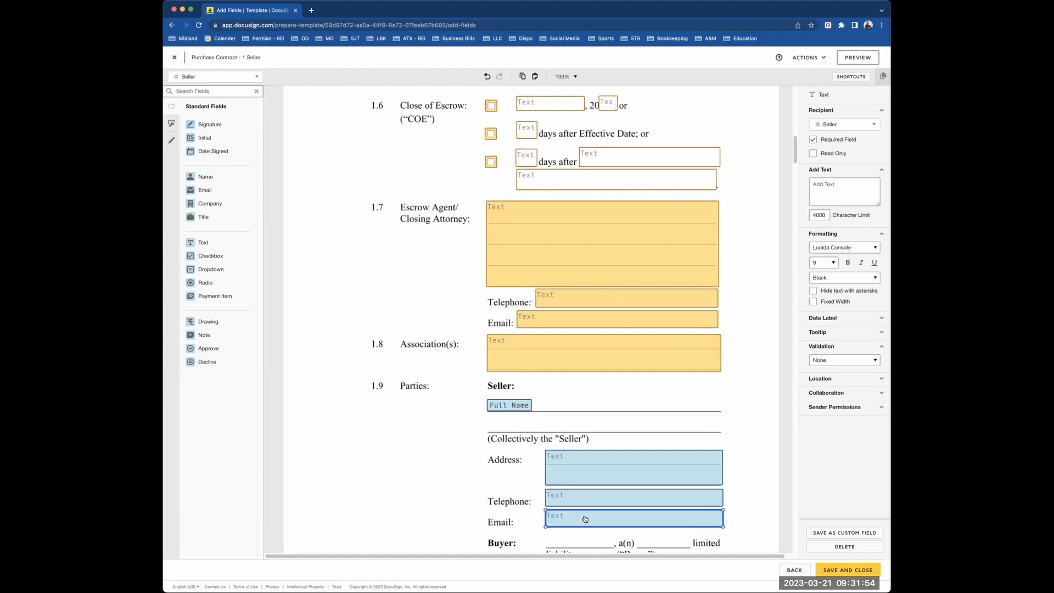
- Place Buyer text fields over the Buyer name blank and the blank before "limited liability company" in section 1.9
scroll(582, 519, down, 2)
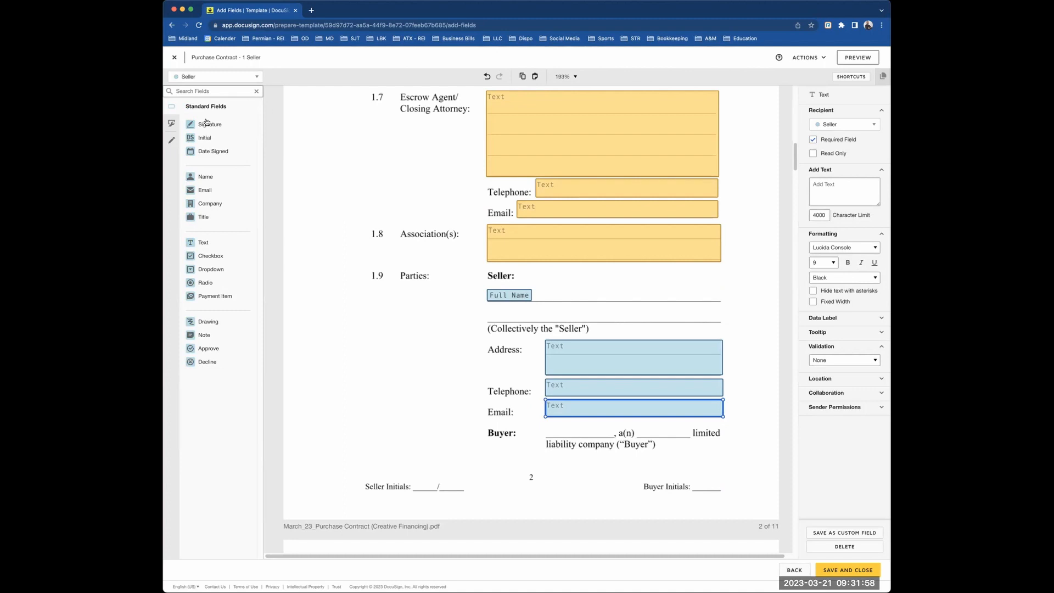
click(215, 76)
click(210, 92)
scroll(593, 437, down, 3)
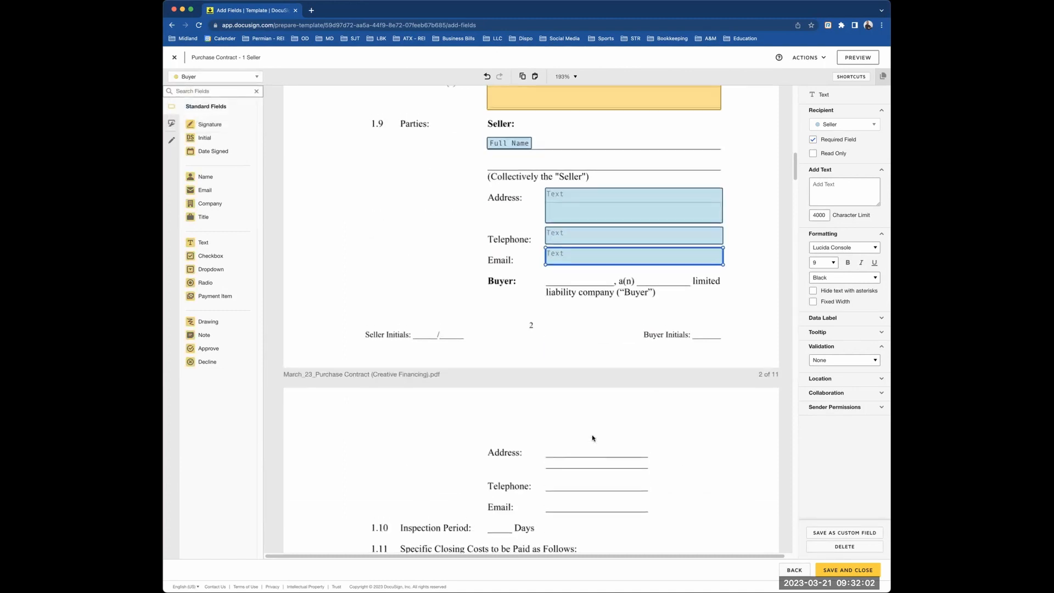
scroll(537, 452, up, 3)
scroll(512, 429, down, 15)
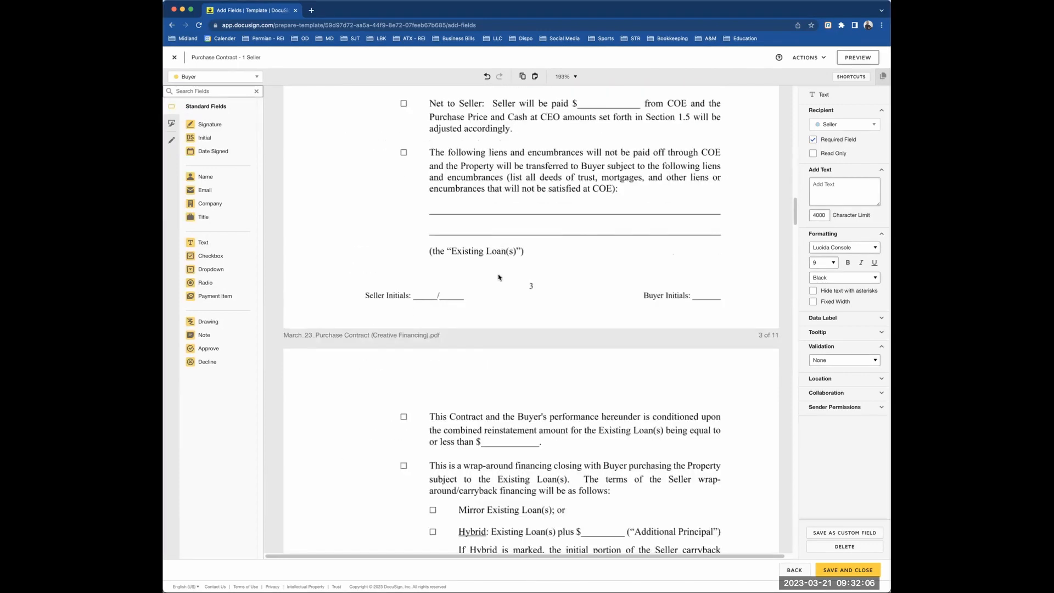
scroll(498, 276, up, 15)
scroll(574, 228, up, 5)
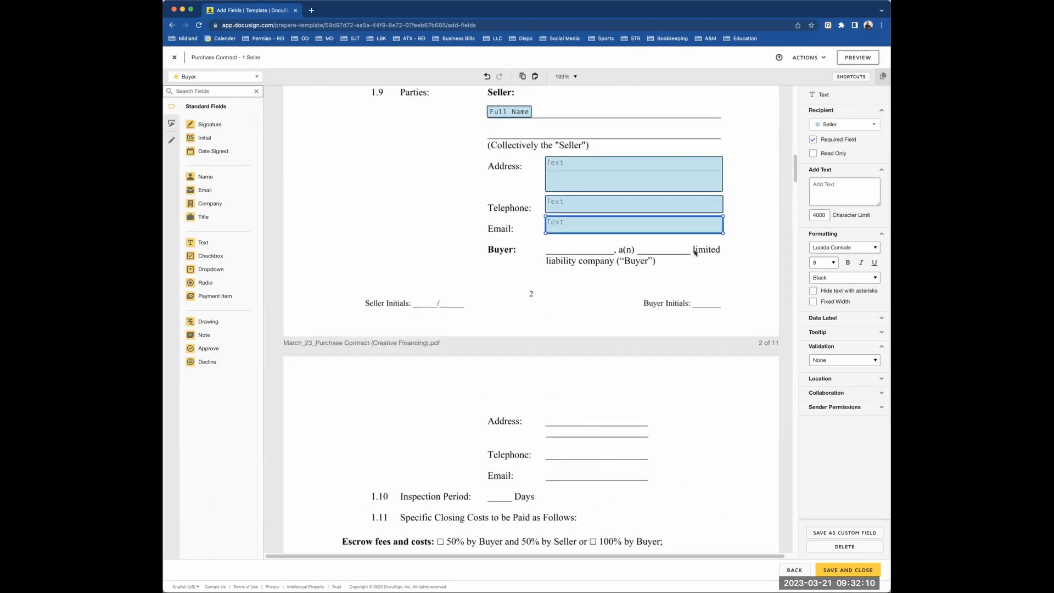
drag(212, 203, 213, 321)
scroll(398, 239, up, 3)
drag(205, 243, 613, 381)
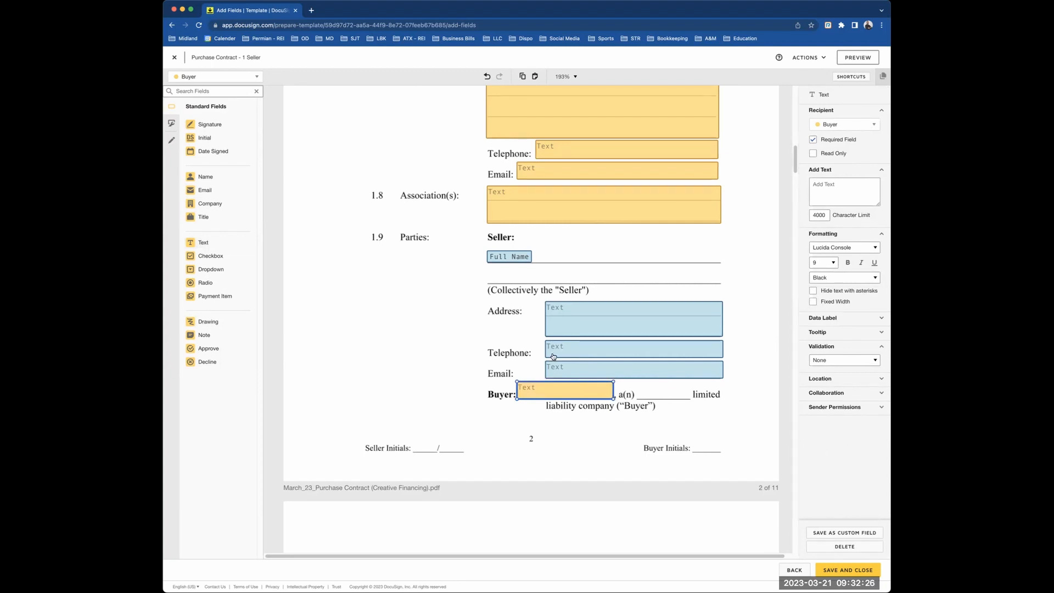
drag(213, 242, 694, 385)
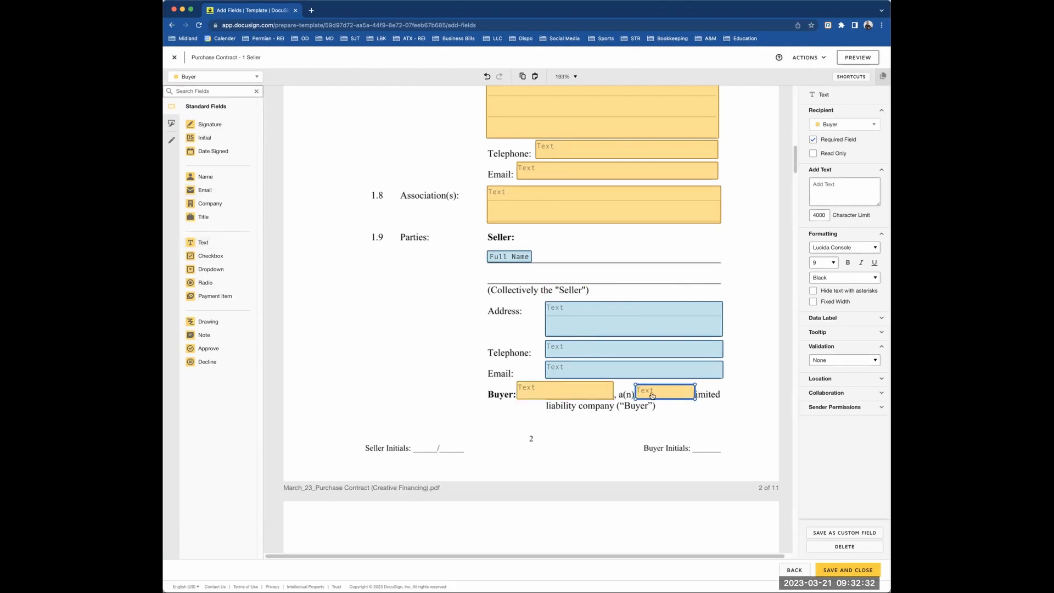
- Place an Initial field for the Buyer and one for the Seller on their initials blanks at the foot of page 2
drag(204, 138, 693, 426)
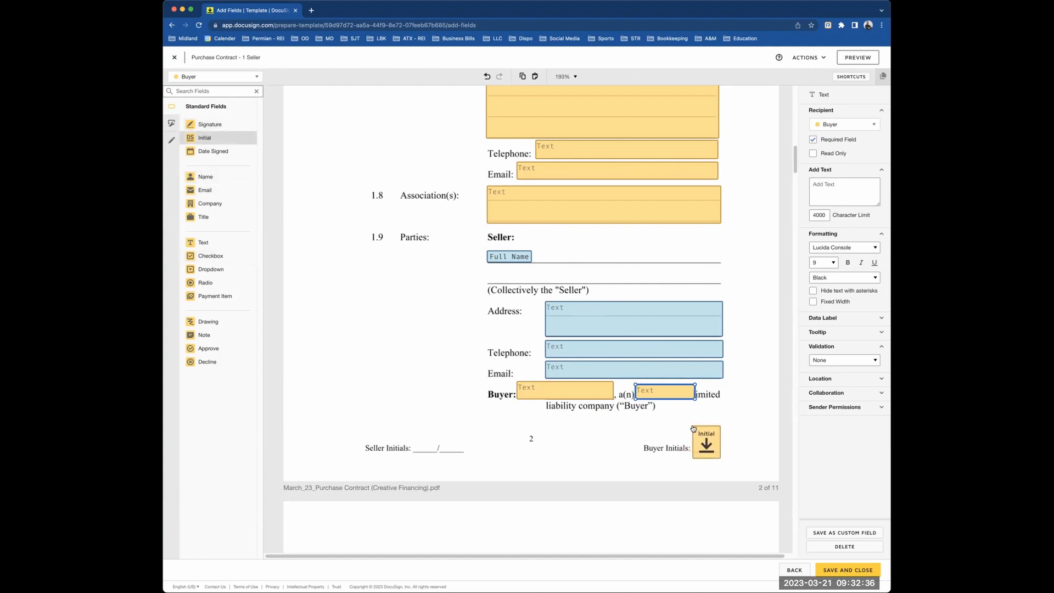
click(224, 77)
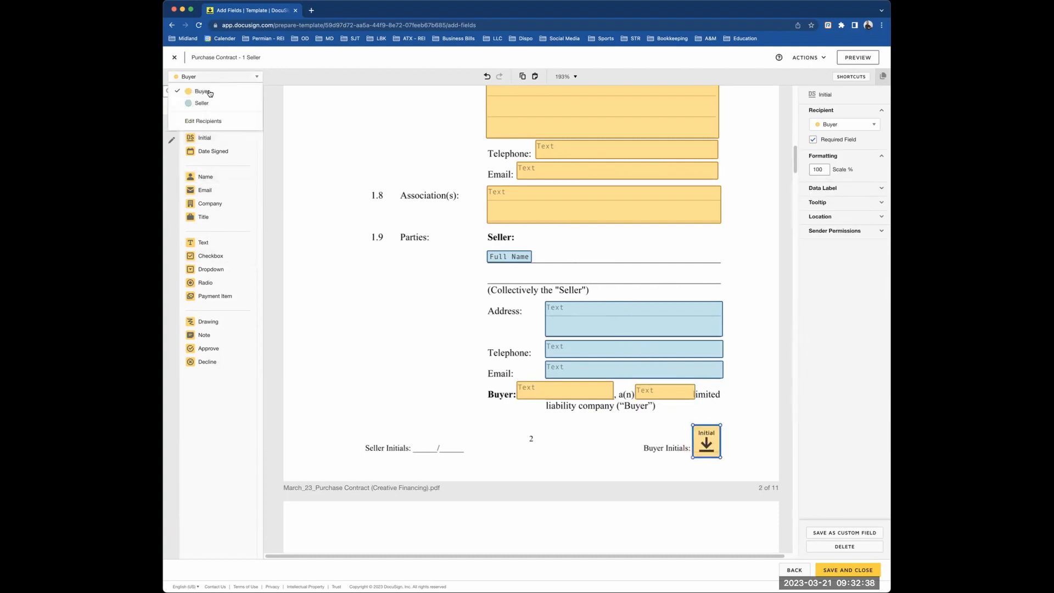
click(202, 104)
drag(208, 142, 409, 429)
- Place a Buyer text field covering both Address lines at the start of page 3
click(216, 75)
click(201, 87)
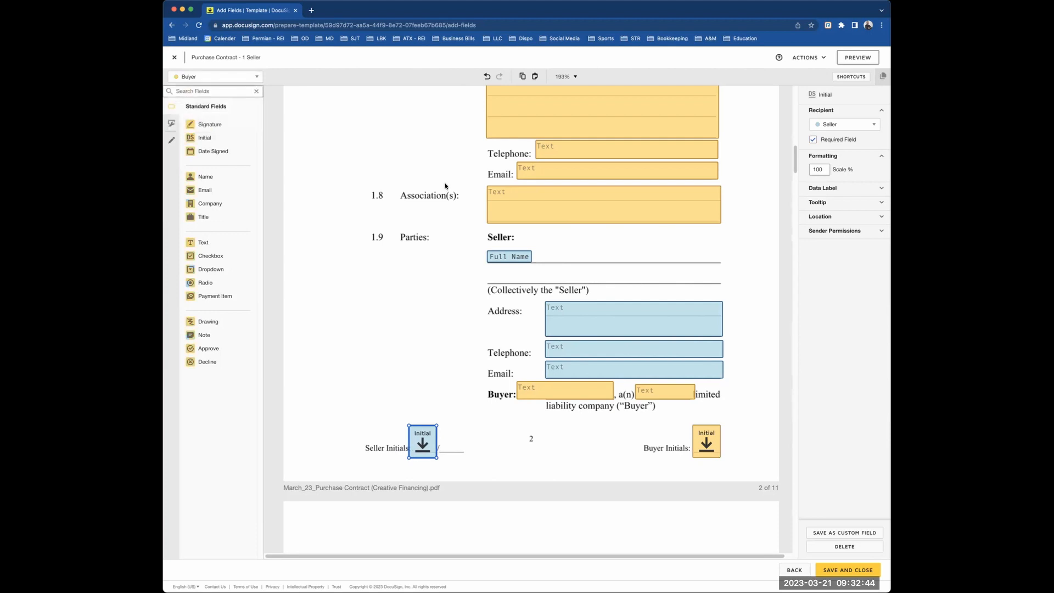
scroll(593, 347, down, 3)
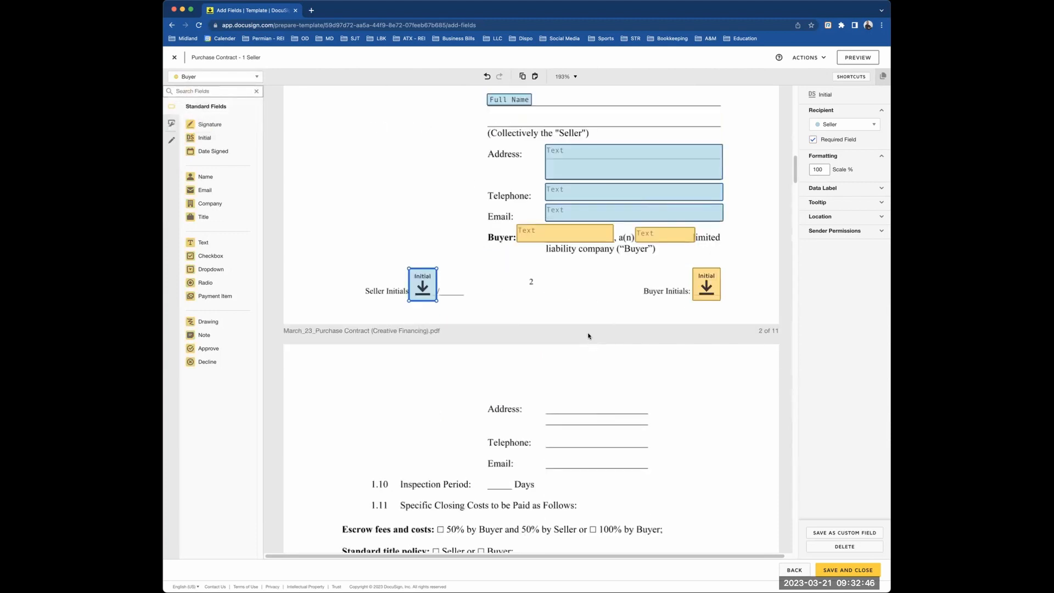
click(652, 237)
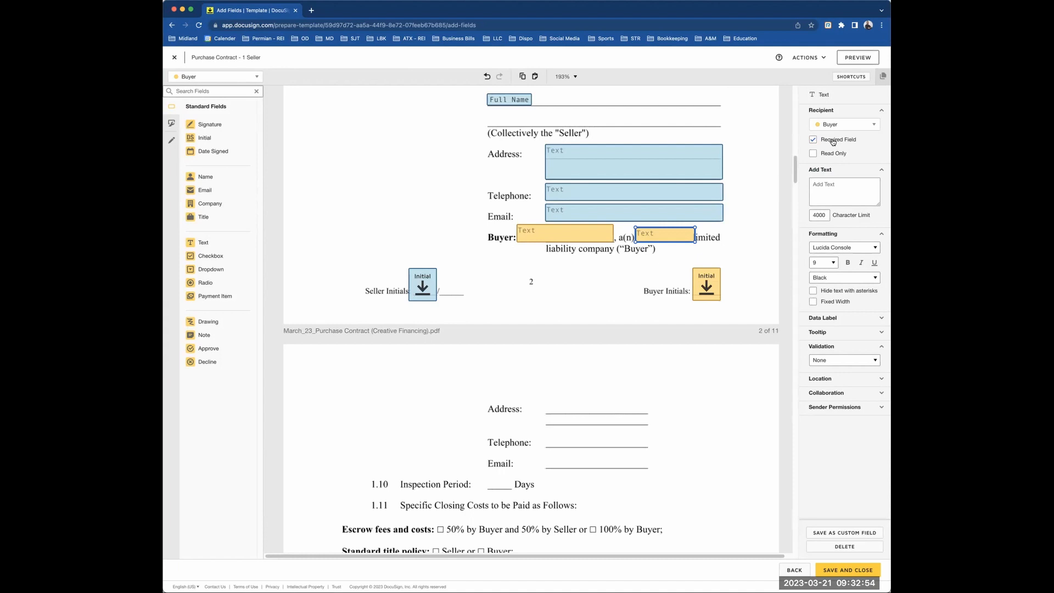
scroll(600, 280, down, 3)
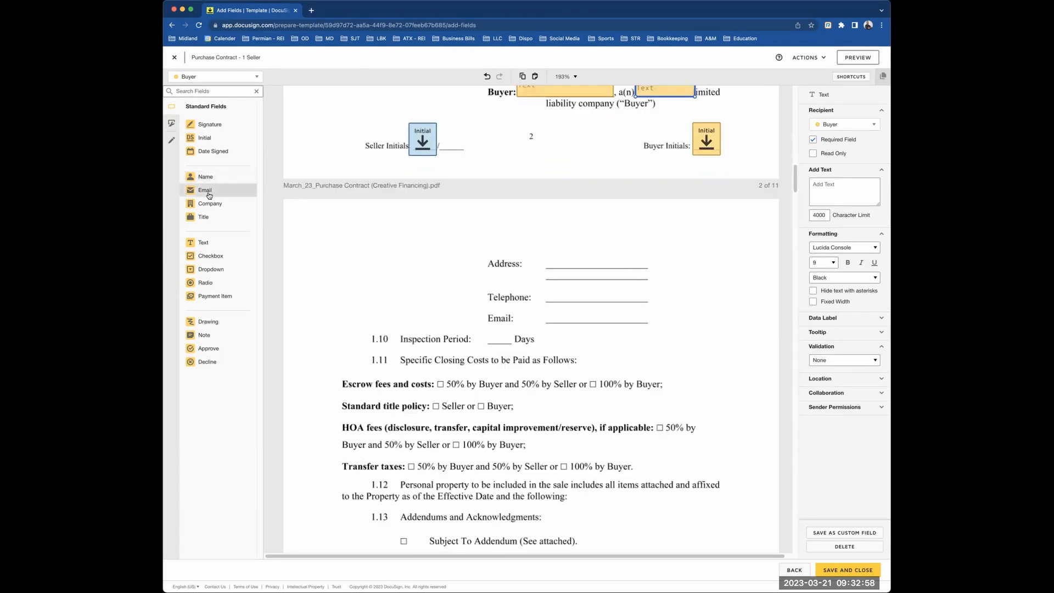
click(212, 242)
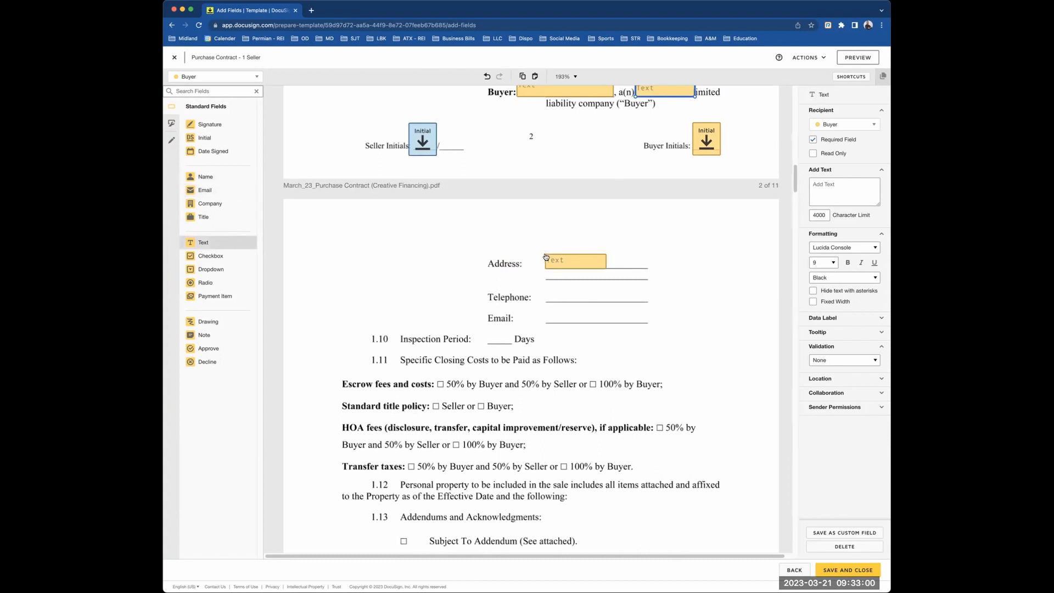
click(550, 259)
drag(605, 268, 649, 236)
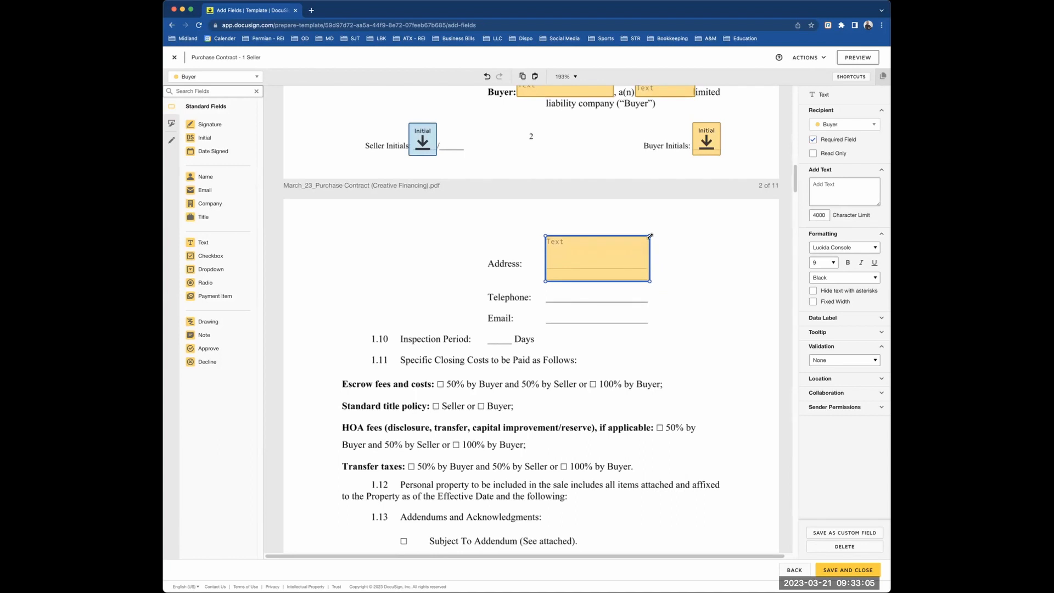
- Place Buyer text fields spanning the Telephone and Email blanks at the start of page 3
click(222, 242)
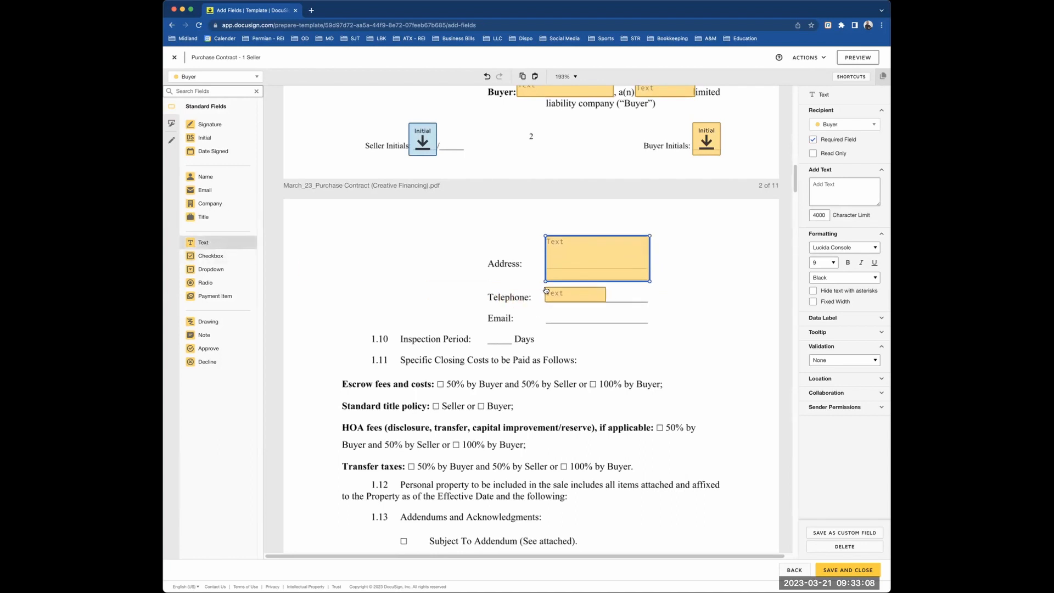
click(546, 291)
drag(605, 287, 650, 283)
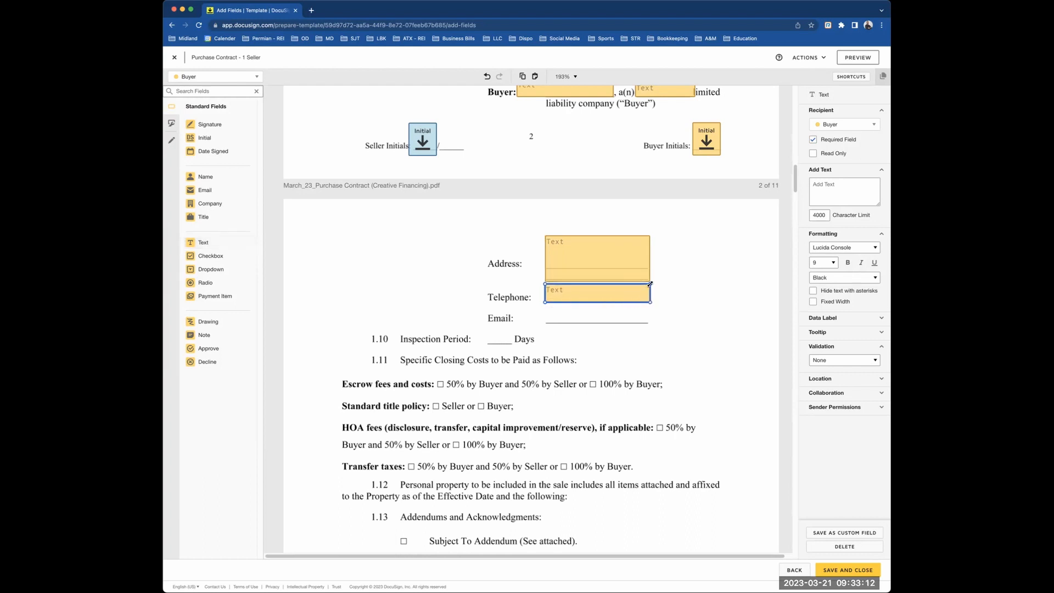
click(203, 242)
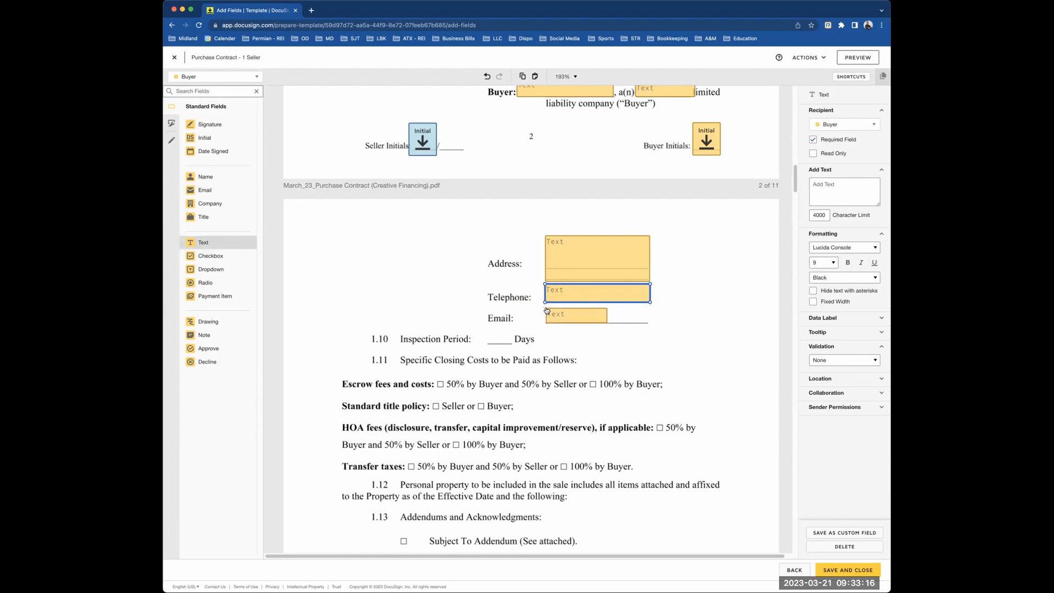
click(546, 311)
drag(606, 309, 650, 306)
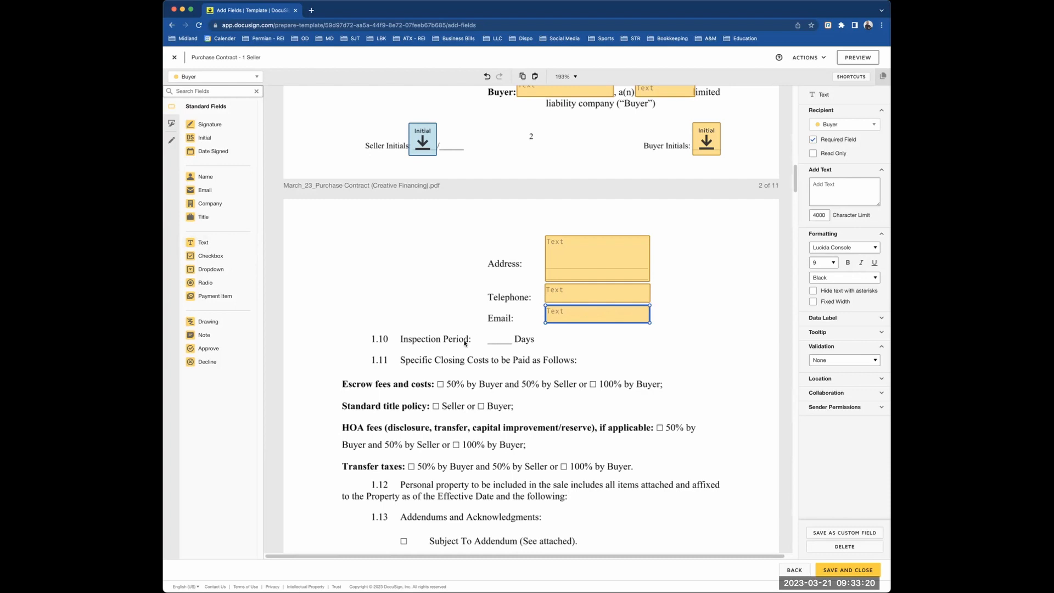
- Place a Buyer text field fitted to the Inspection Period days blank in section 1.10
click(219, 242)
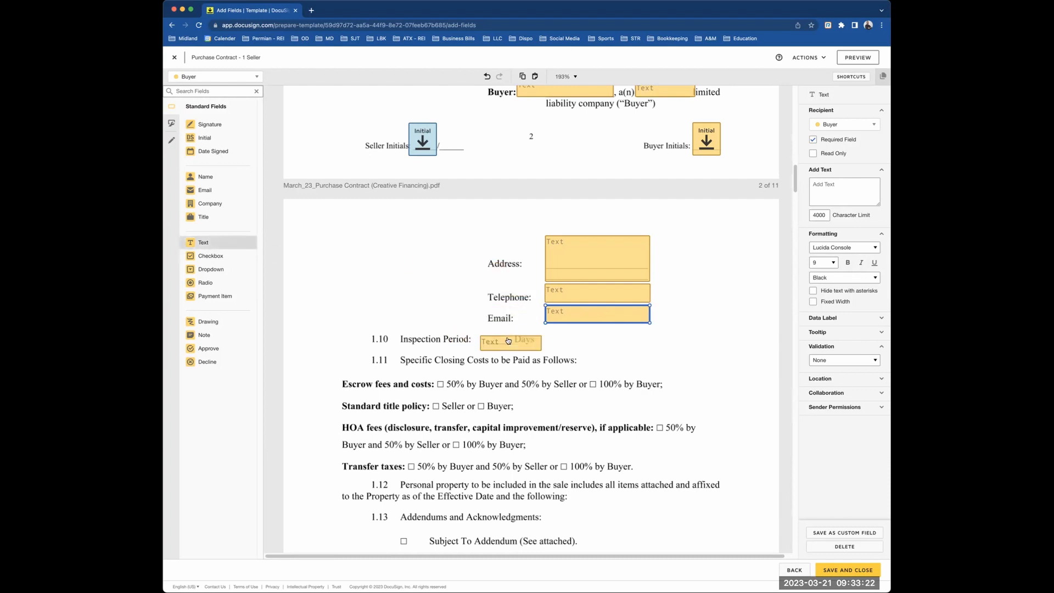
click(487, 331)
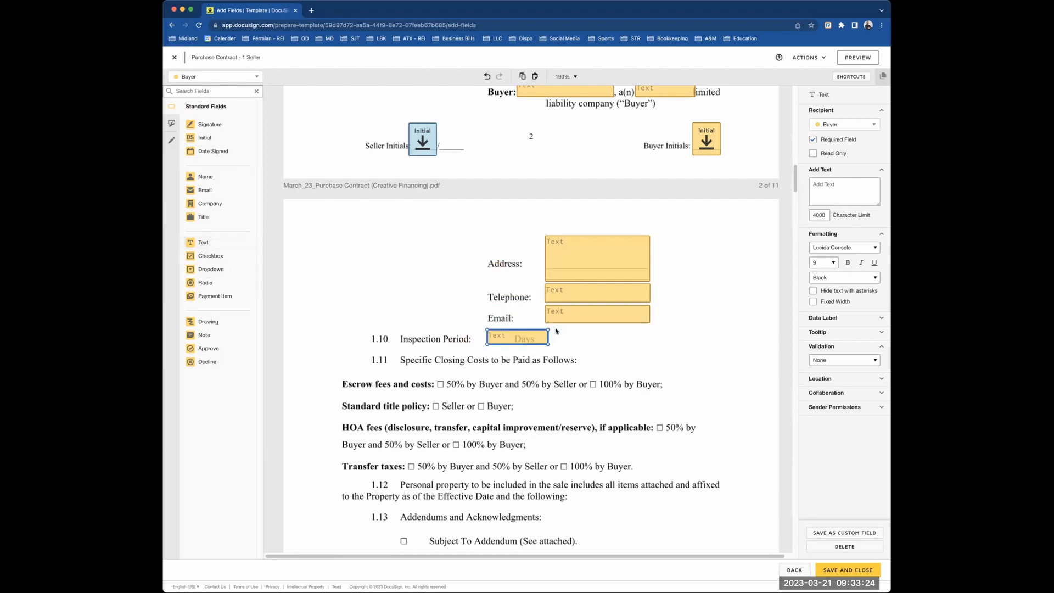
drag(547, 330, 514, 325)
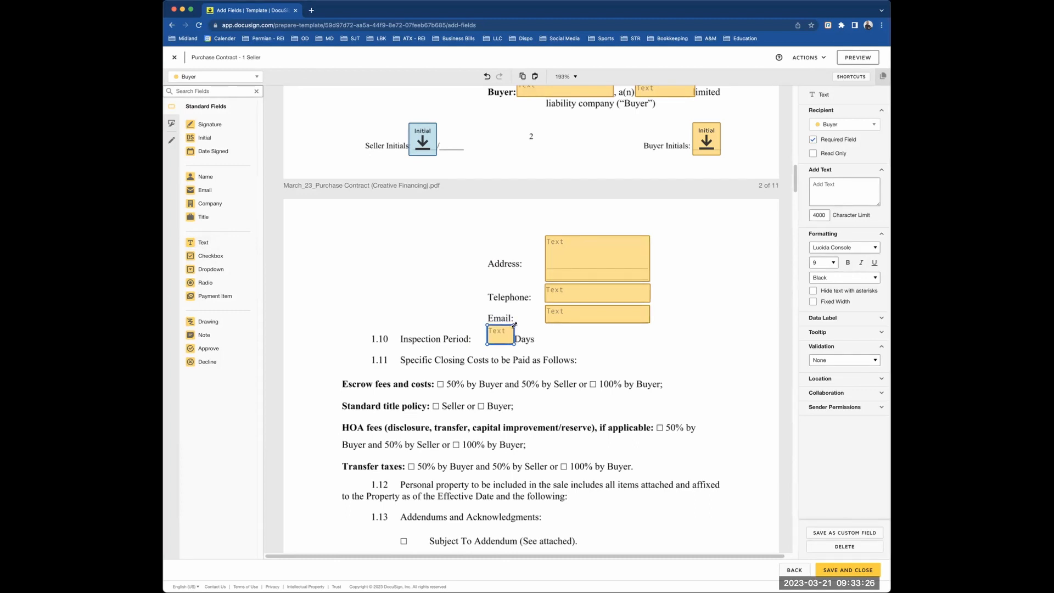
- Place a group of two Buyer checkboxes on the Escrow fees and costs options and set its validation to Select exactly 1
click(214, 256)
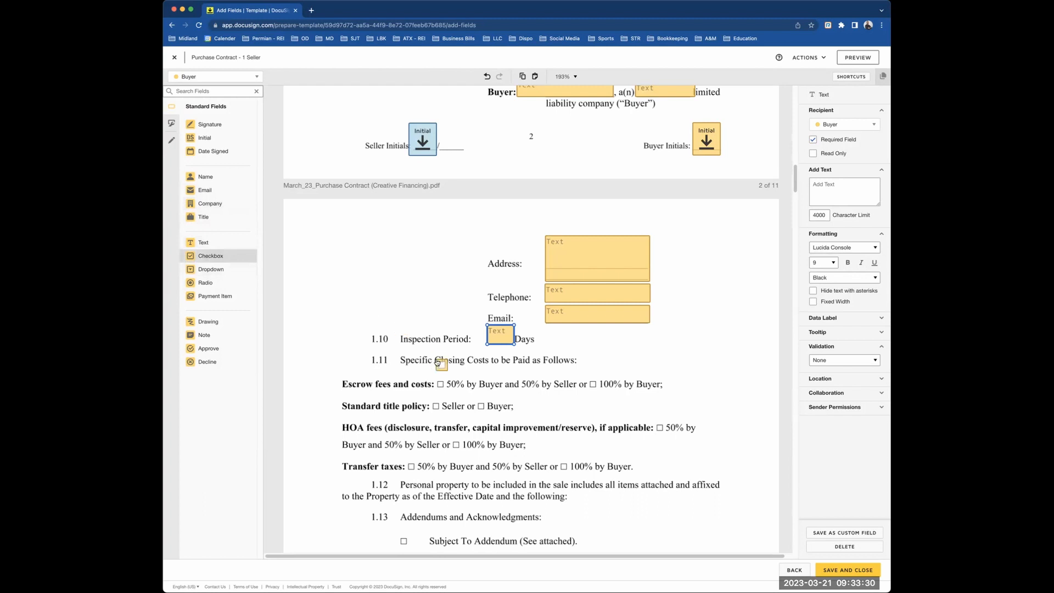
click(437, 382)
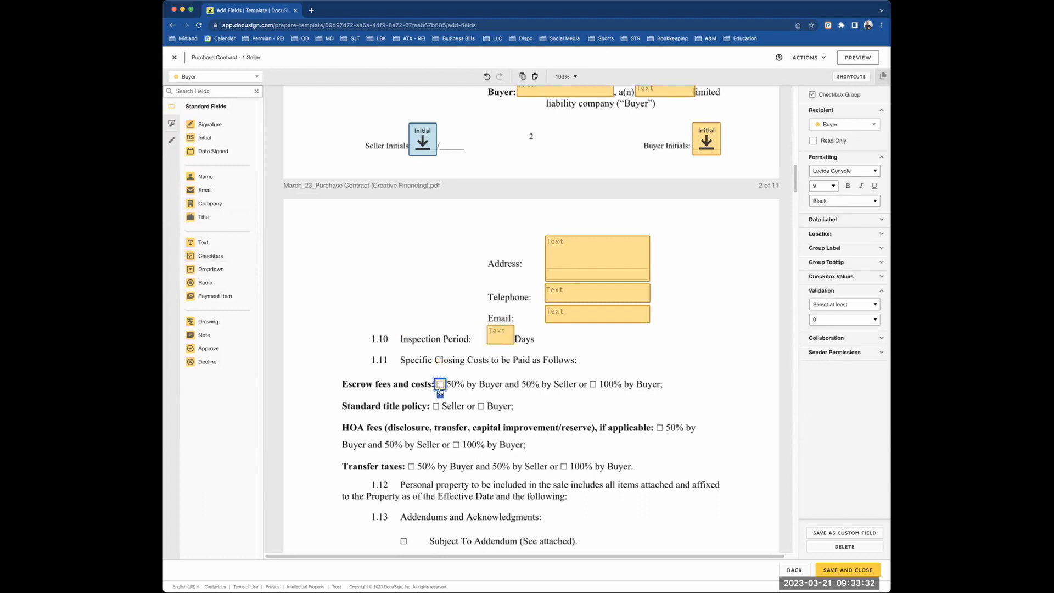
click(440, 395)
drag(439, 396, 593, 383)
click(832, 305)
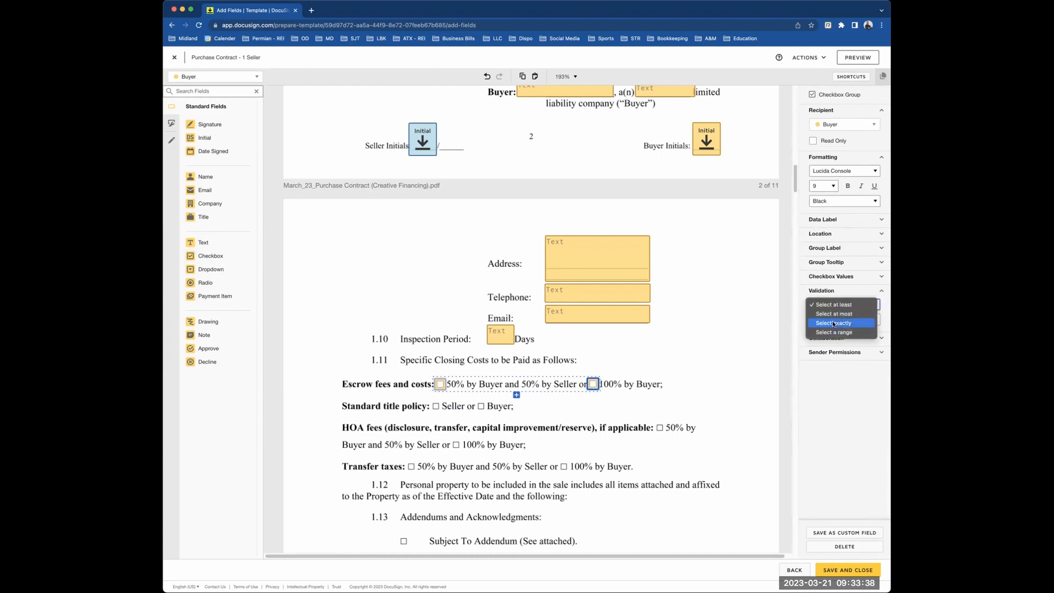
click(833, 324)
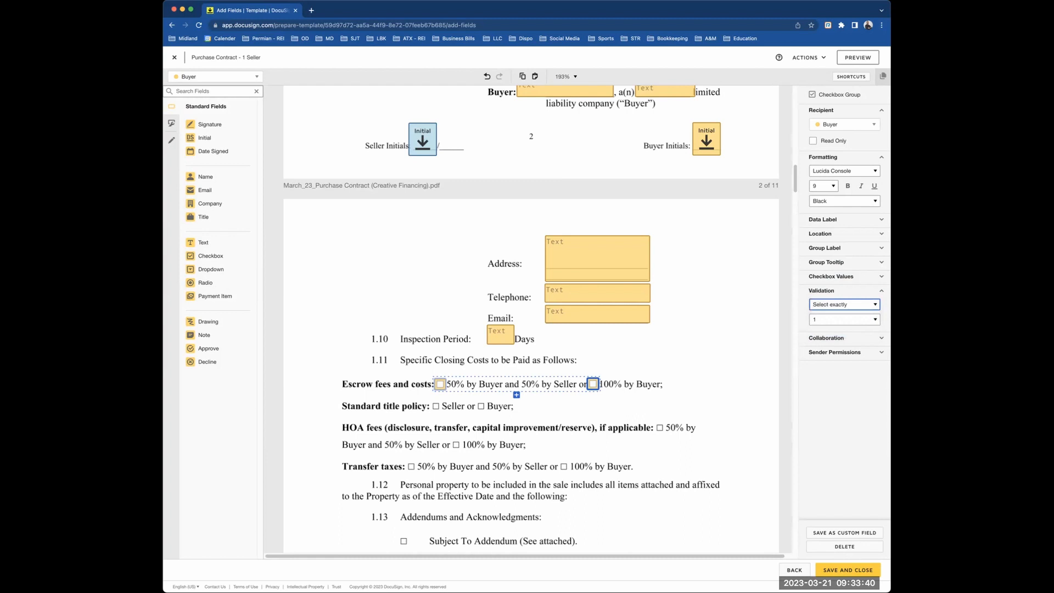
click(439, 384)
click(463, 363)
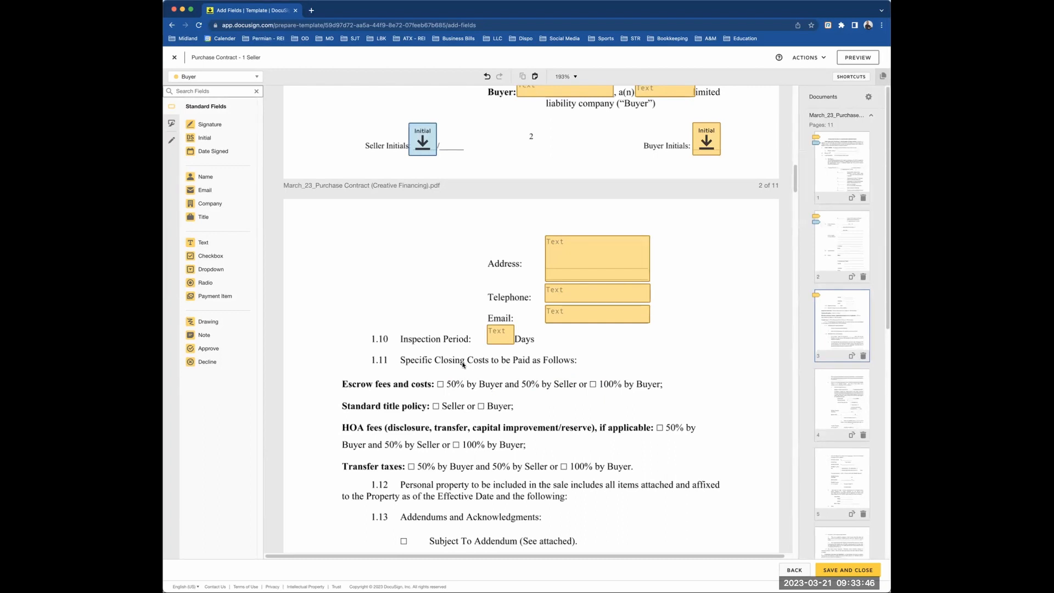
key(super+z)
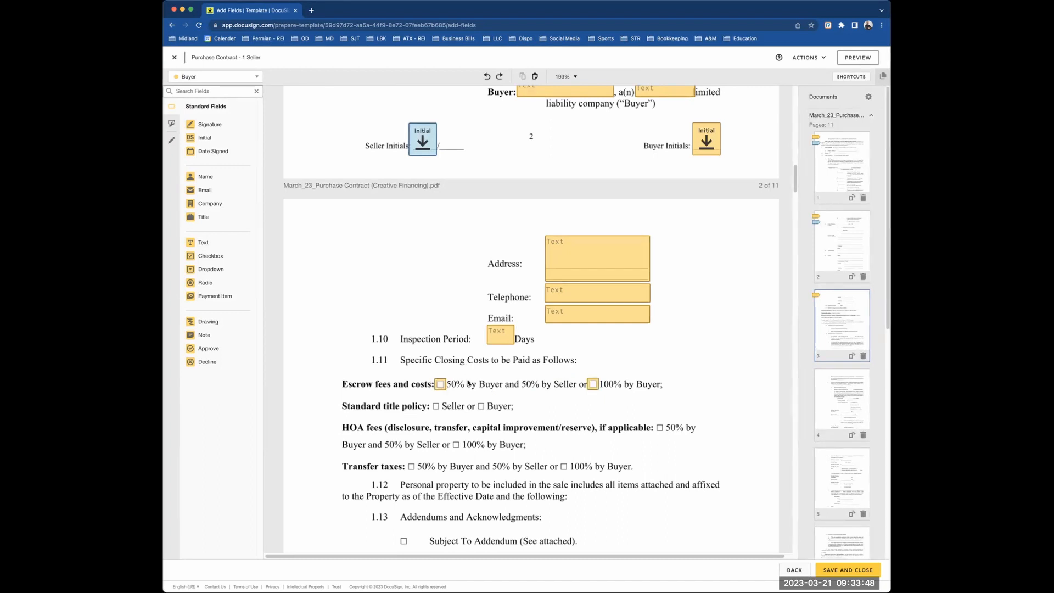
- Duplicate the two Escrow fees checkboxes onto the Seller and Buyer options of the Standard title policy line
drag(427, 374, 623, 392)
key(super+v)
drag(451, 396, 437, 409)
drag(602, 396, 480, 409)
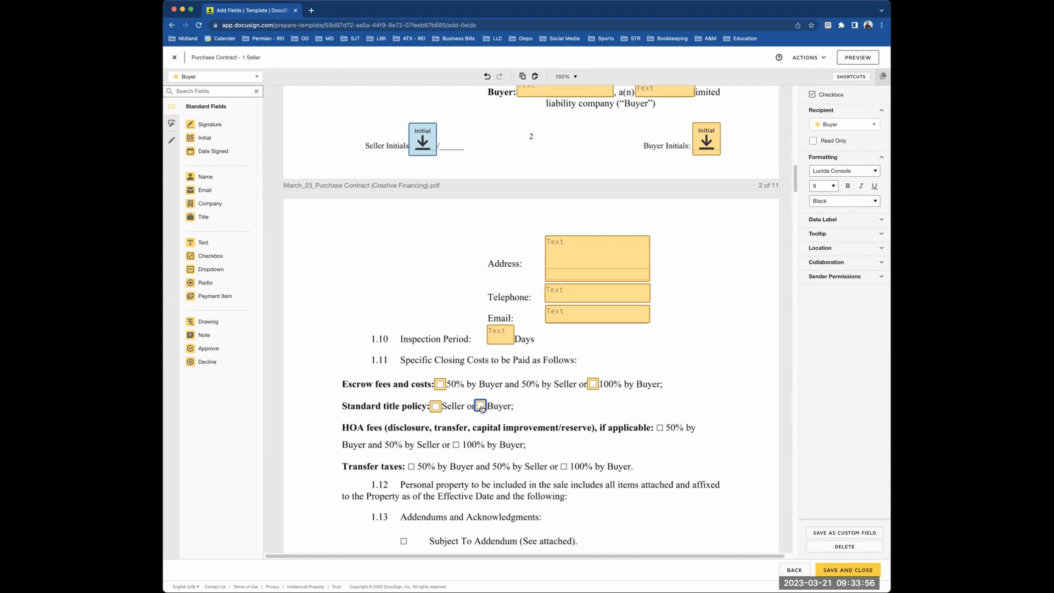
- Delete the checkbox field on the Buyer option of the Standard title policy line
drag(495, 420, 426, 403)
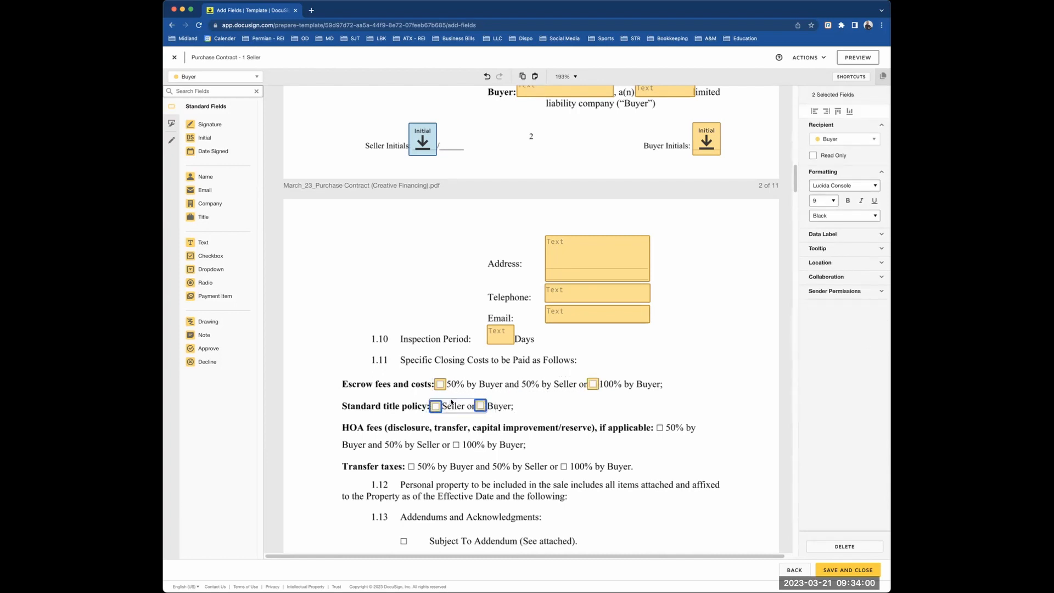
click(482, 407)
key(Delete)
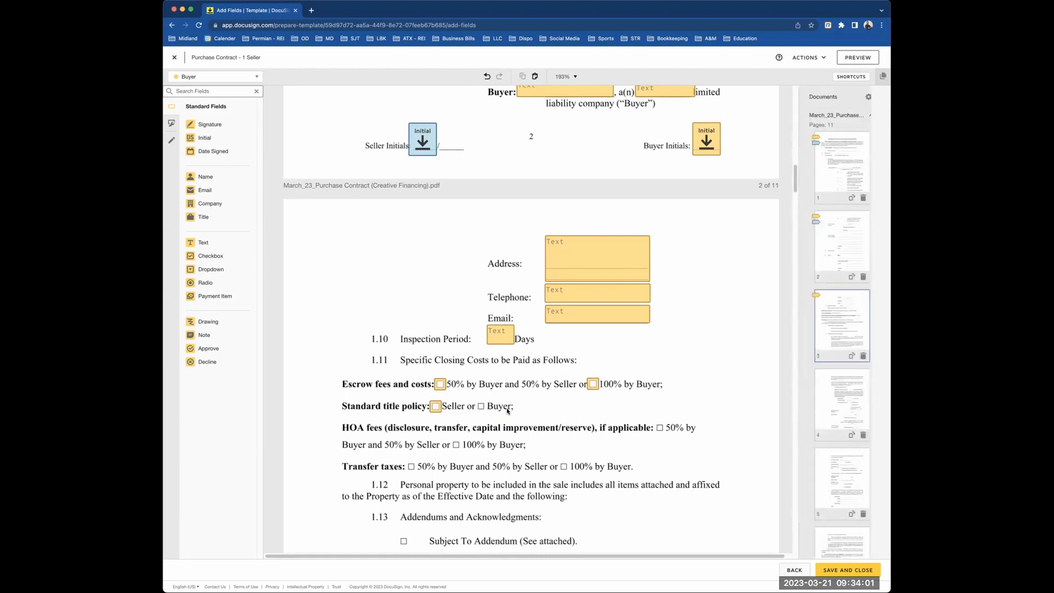
- Replace the Standard title policy checkbox with a grouped pair of Buyer checkboxes on the Seller and Buyer options, validated as Select exactly 1
click(435, 407)
key(Delete)
click(209, 256)
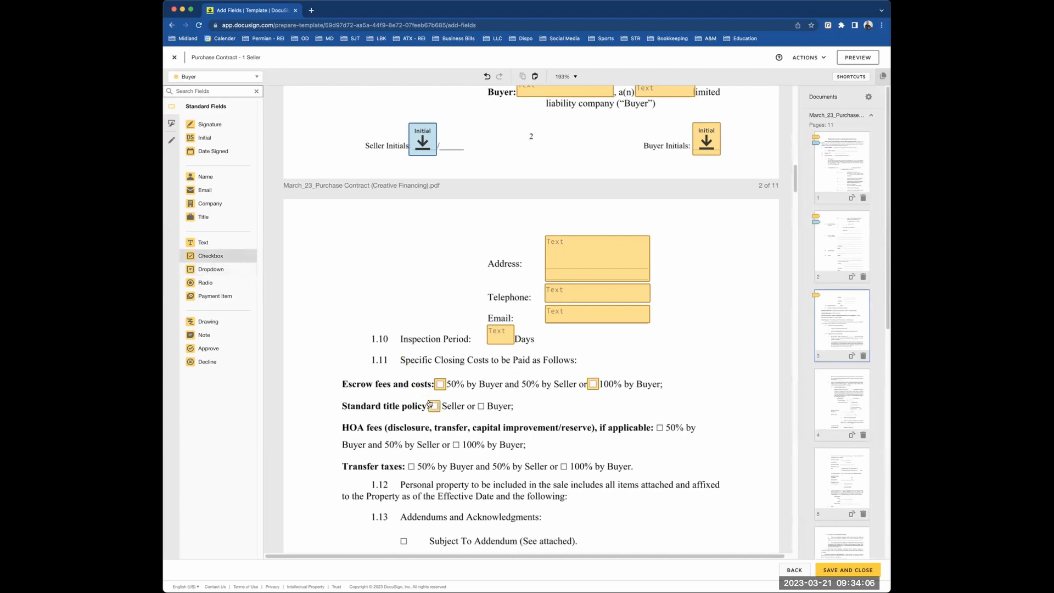
click(446, 414)
click(436, 417)
drag(437, 421, 480, 405)
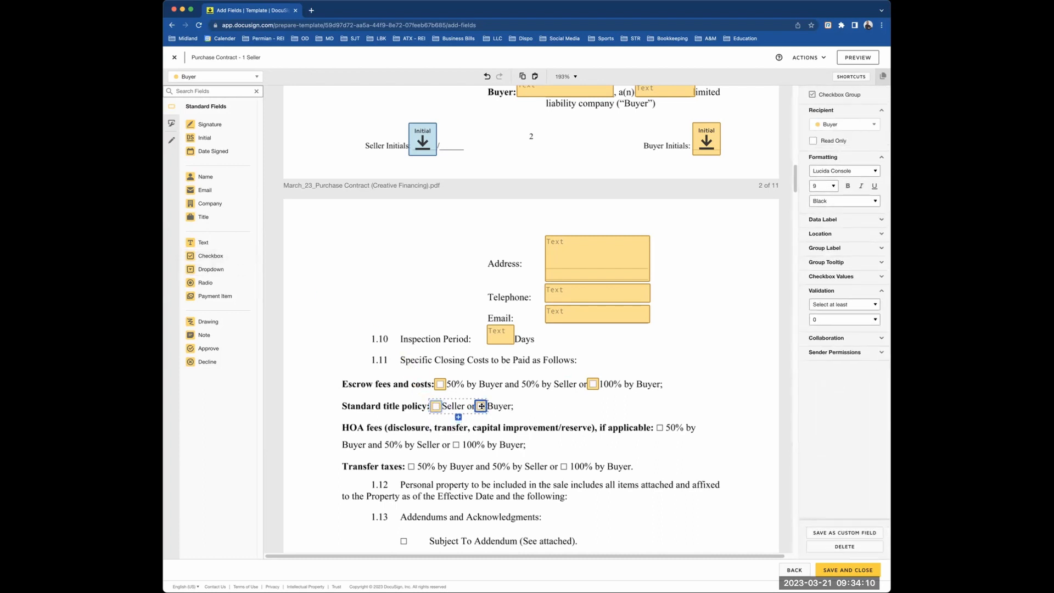
click(816, 309)
click(830, 328)
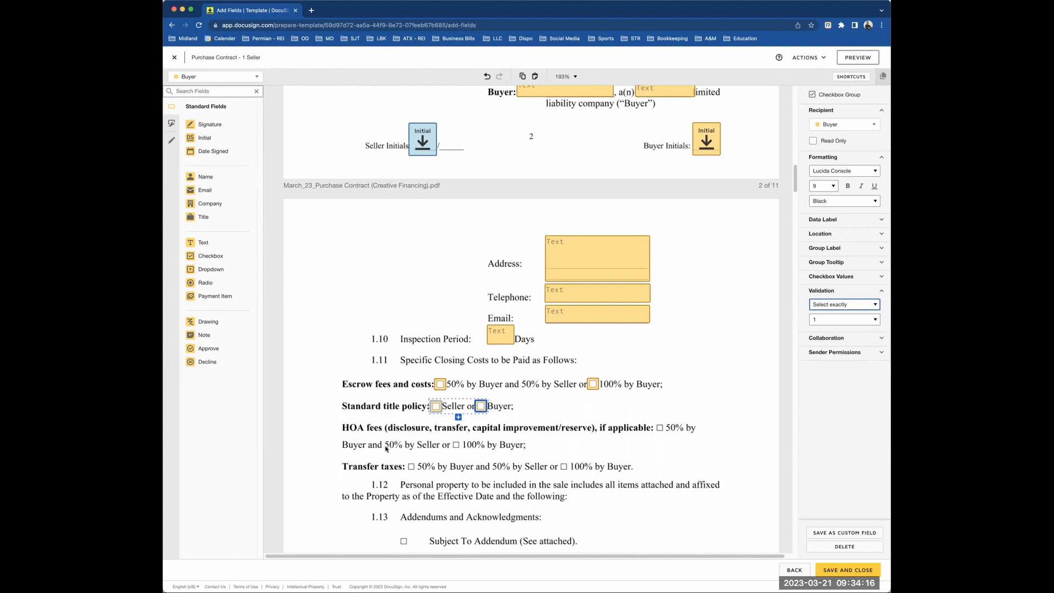
- Place a group of two Buyer checkboxes on the HOA fees options and set its validation to Select exactly 1
drag(225, 257, 456, 445)
click(660, 438)
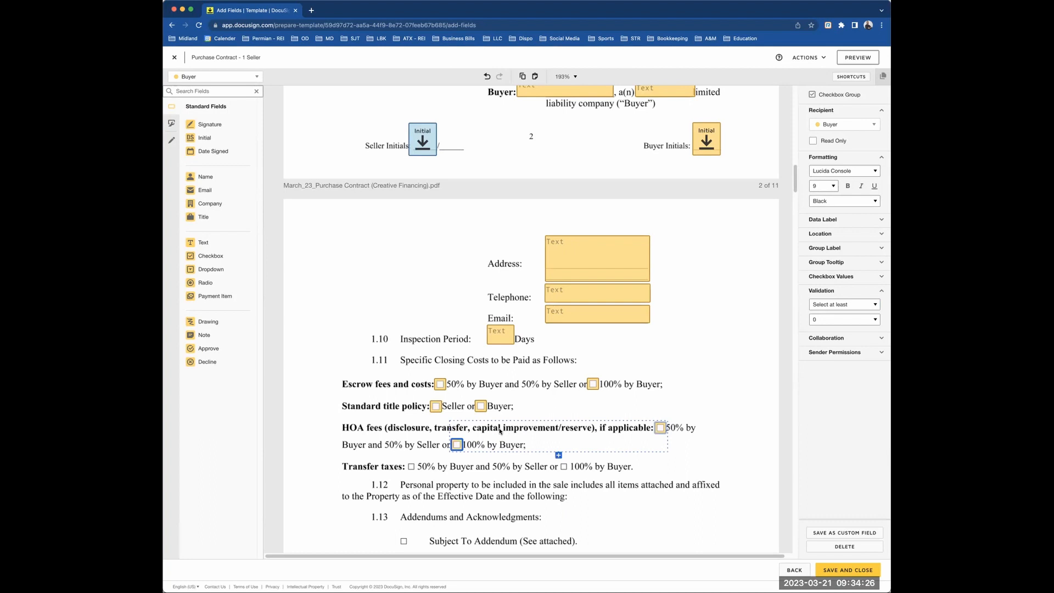
click(834, 304)
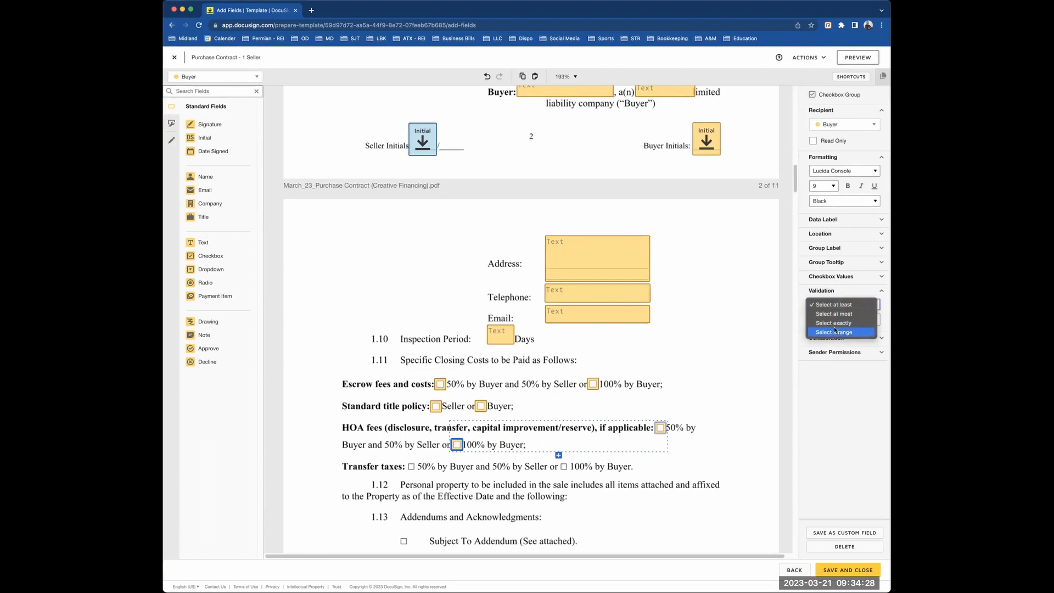
click(834, 324)
click(479, 406)
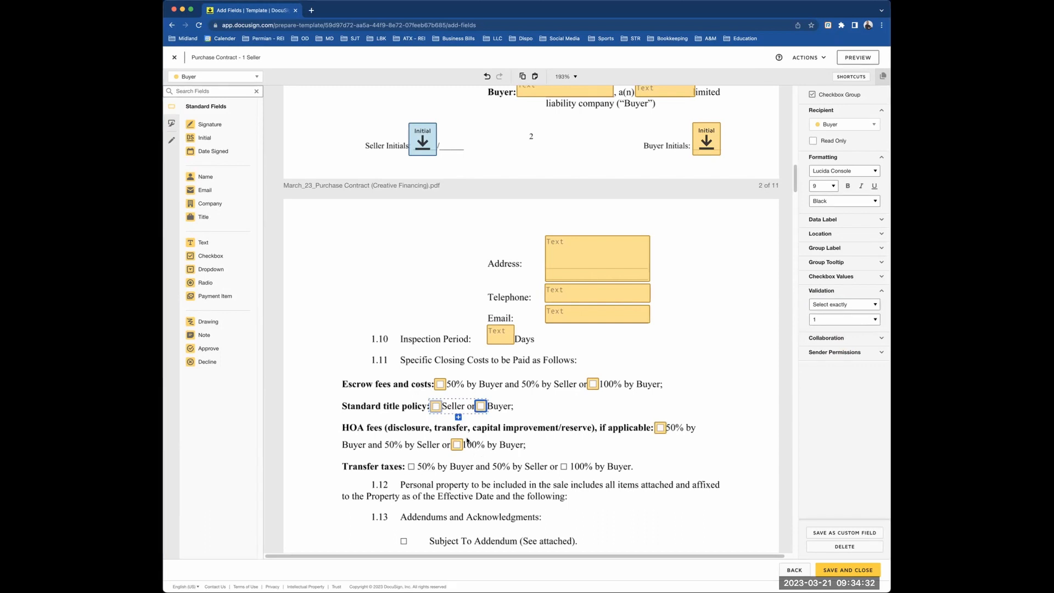
- Place a group of two Buyer checkboxes on the Transfer taxes options and set its validation to Select exactly 1
click(211, 256)
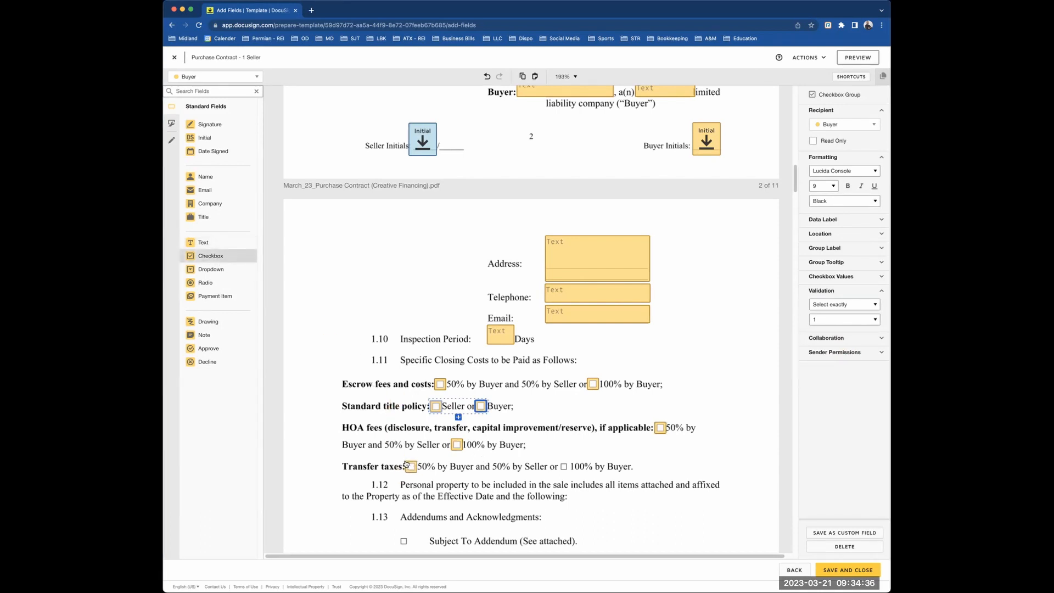
click(408, 468)
click(411, 477)
drag(412, 482, 564, 467)
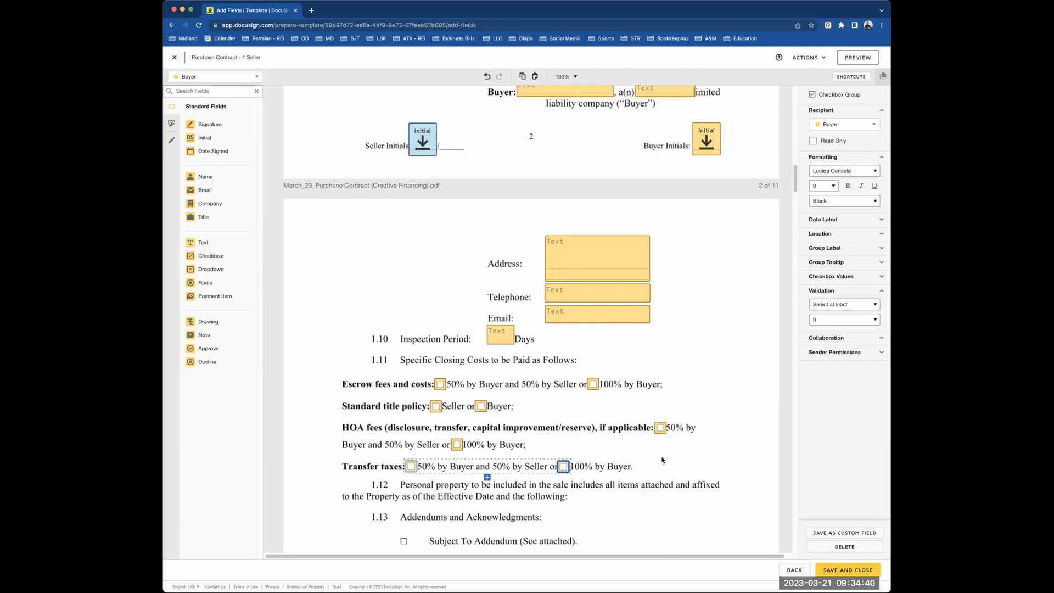
scroll(706, 453, down, 3)
scroll(589, 394, down, 1)
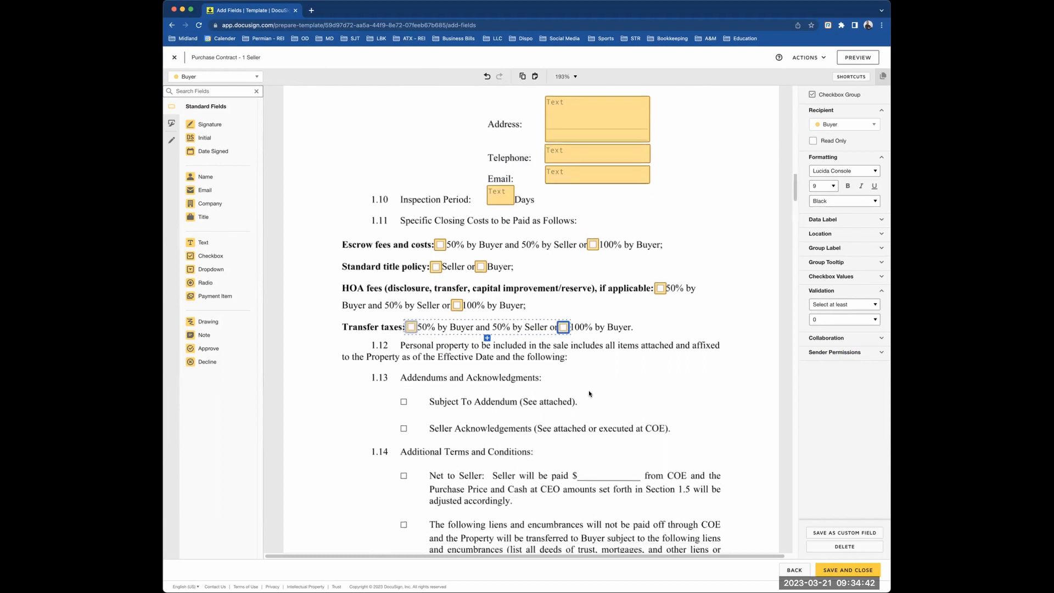
click(852, 307)
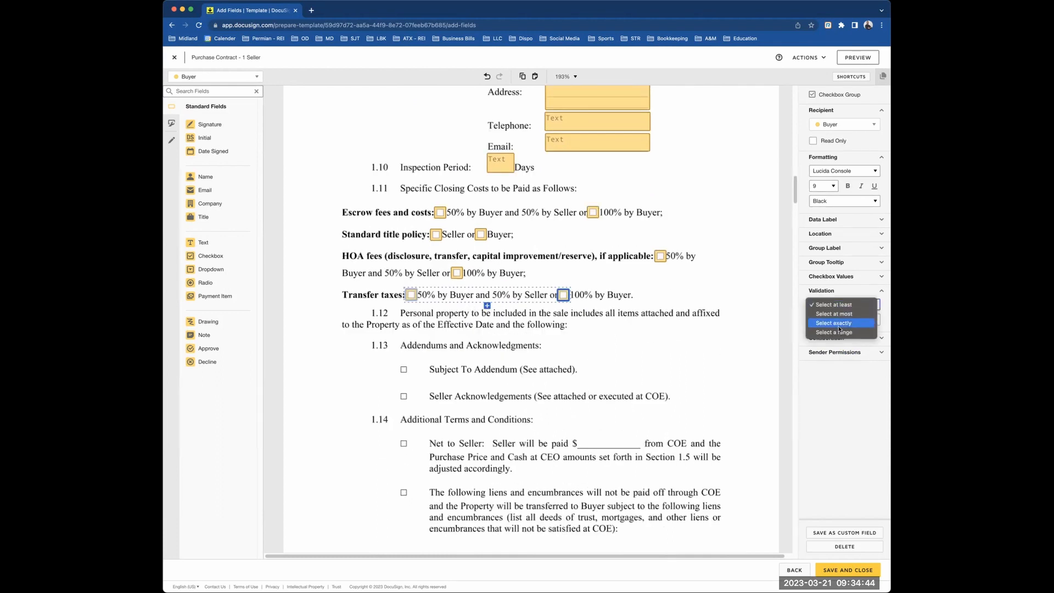
click(840, 324)
click(456, 274)
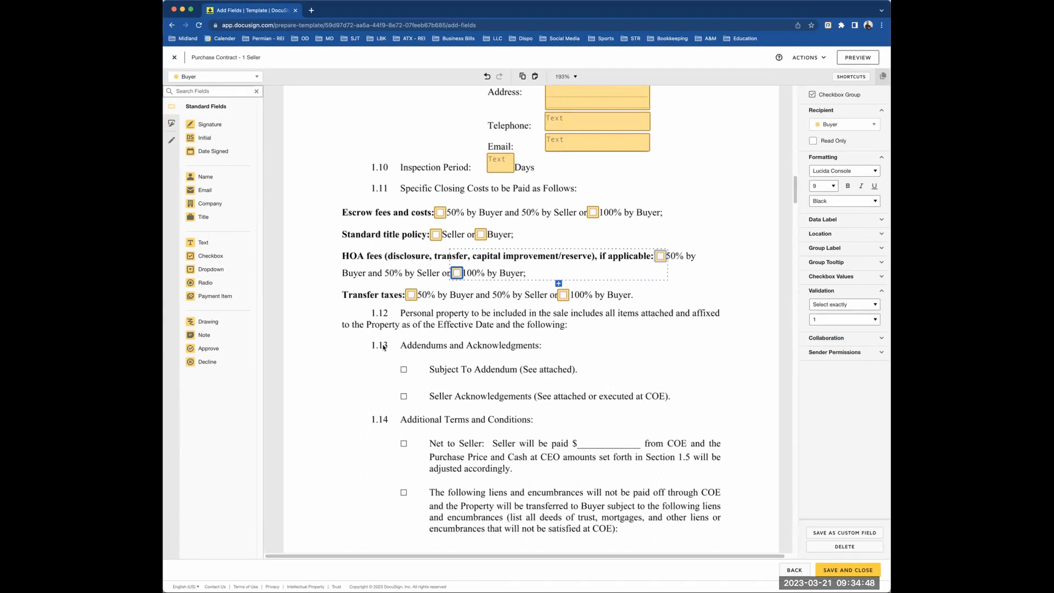
- Place separate Buyer checkboxes on the Subject To Addendum and Seller Acknowledgements lines of section 1.13
click(231, 257)
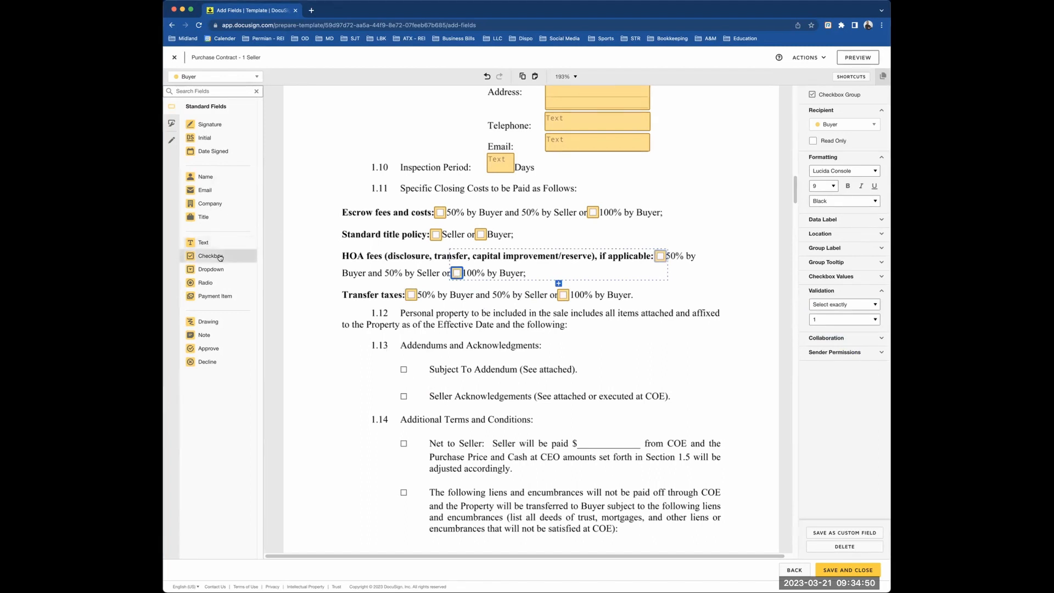
click(398, 366)
key(super+v)
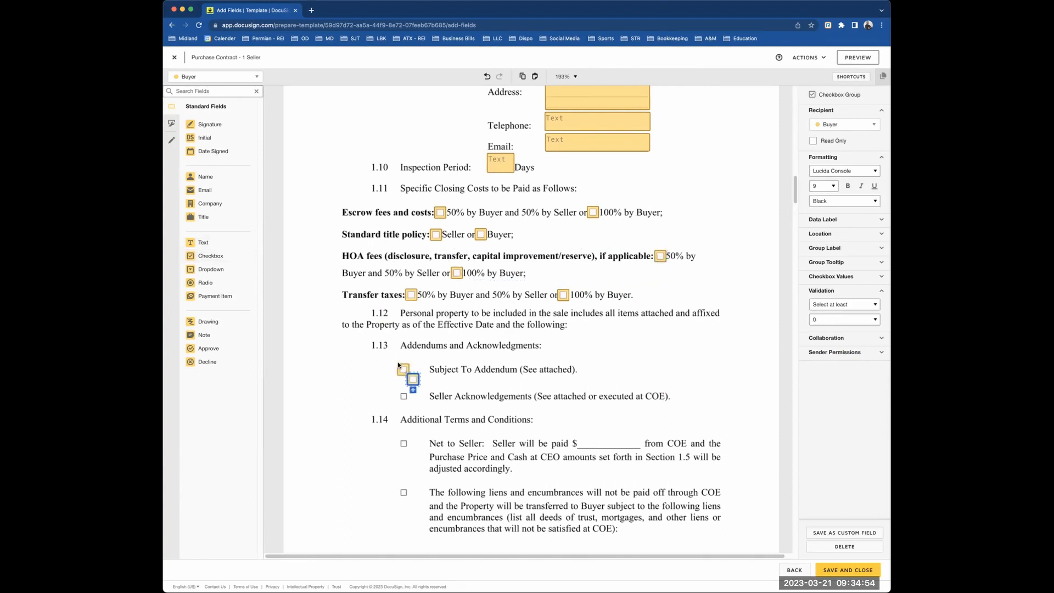
drag(413, 383, 404, 400)
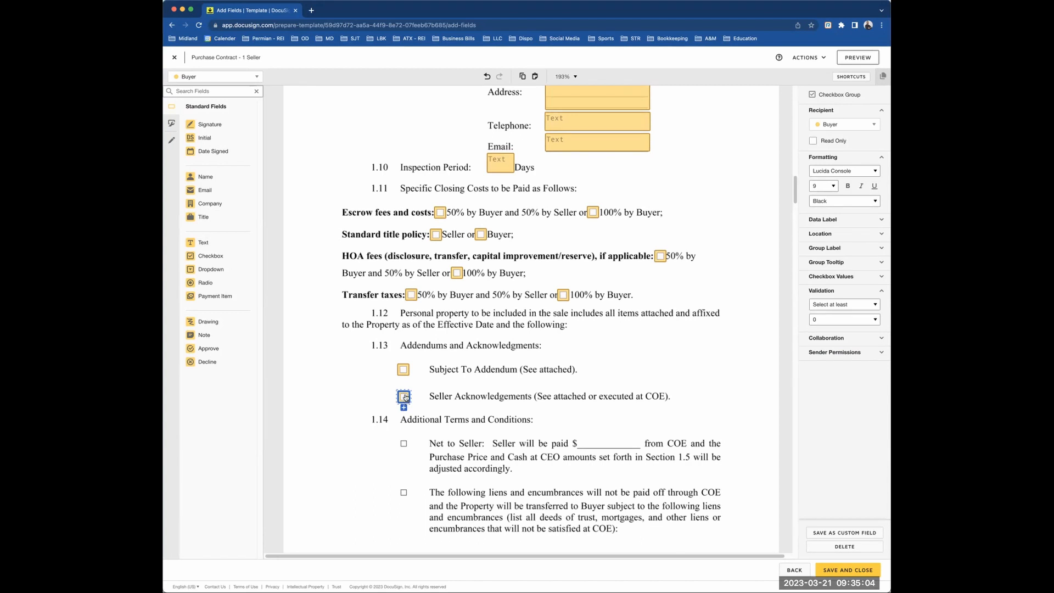
- Set the validation of the Subject To Addendum checkbox to Select at most 1
click(405, 375)
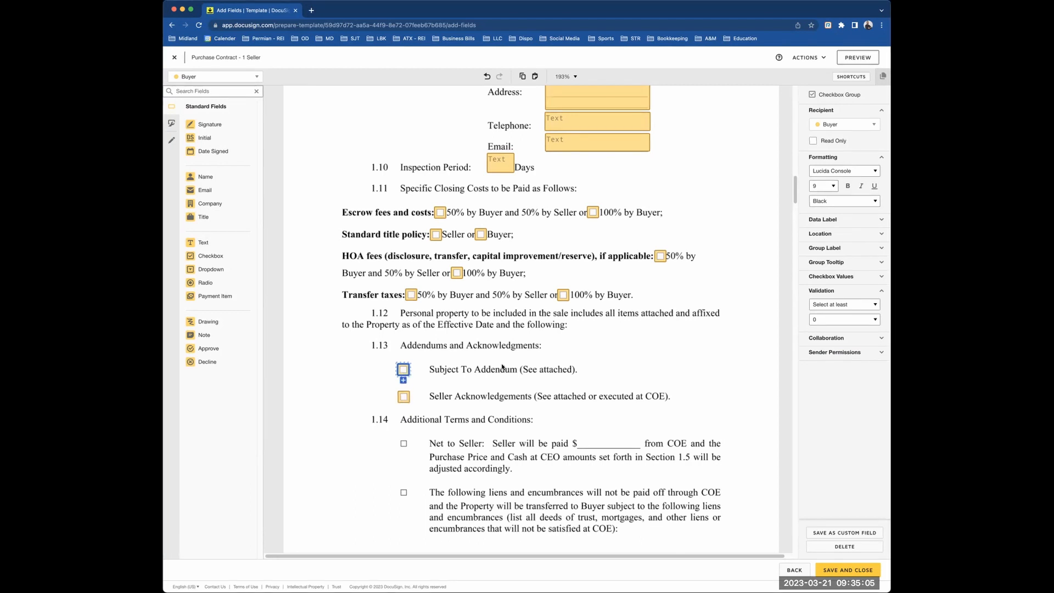
click(836, 306)
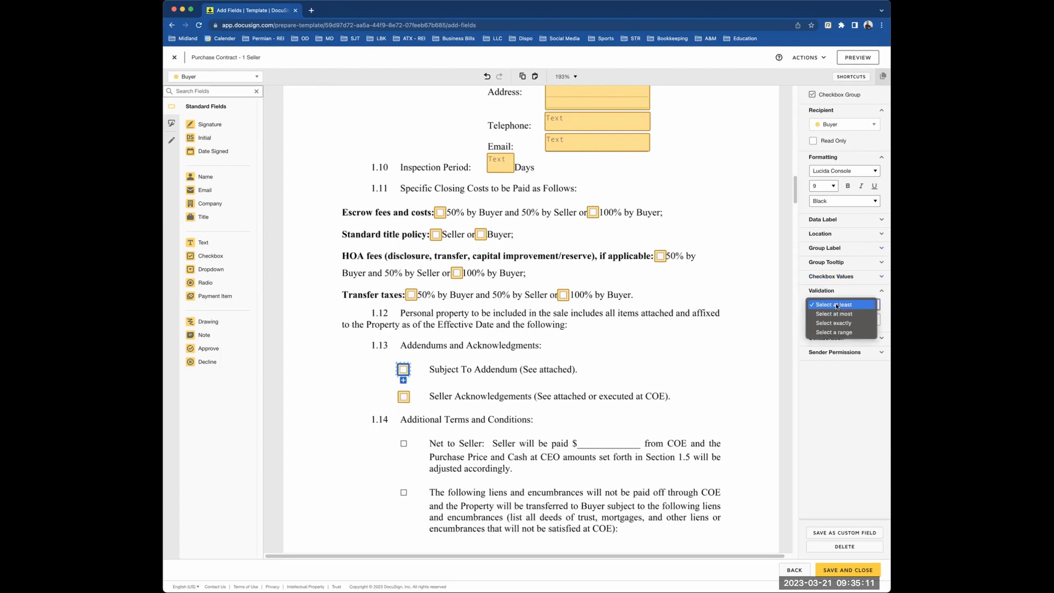
click(834, 332)
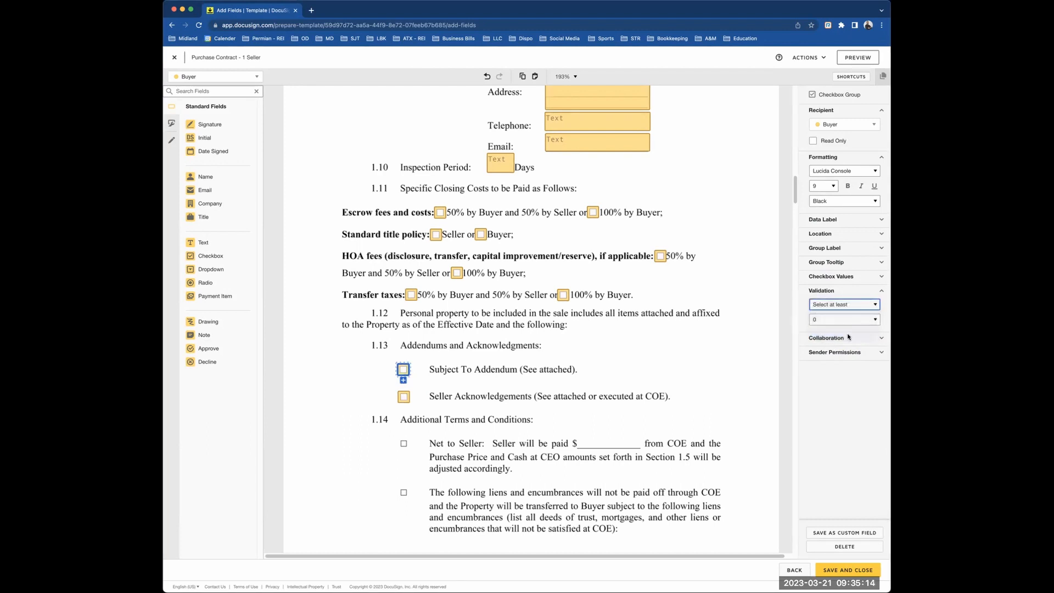
click(606, 381)
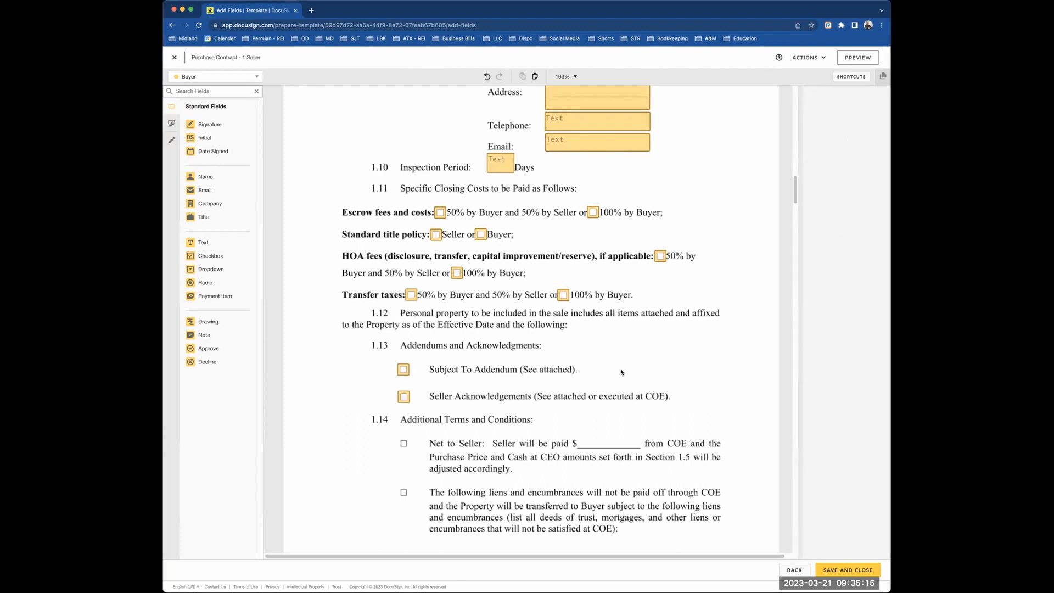
click(404, 374)
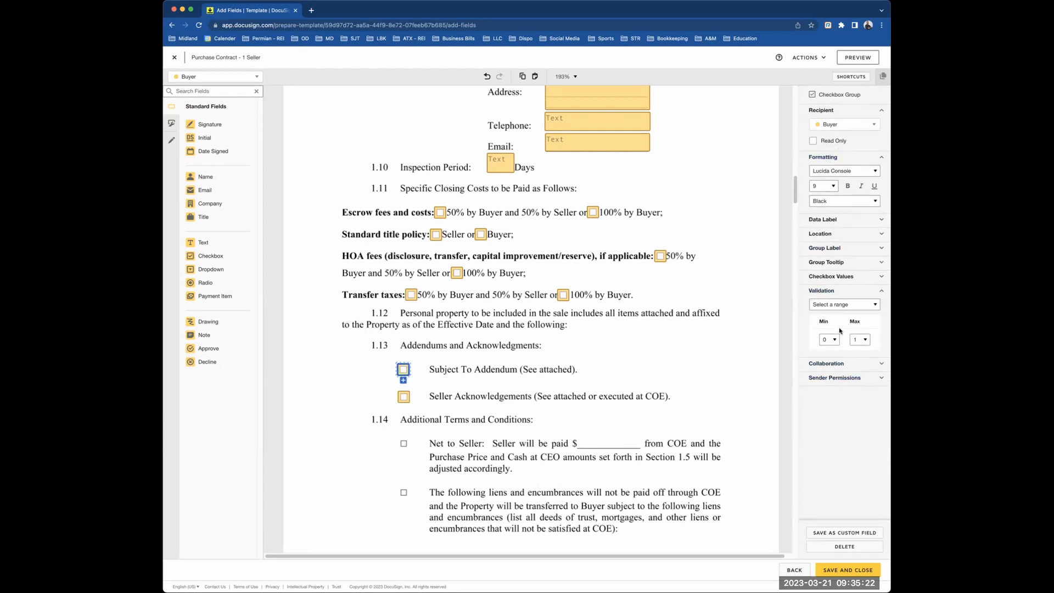
click(833, 306)
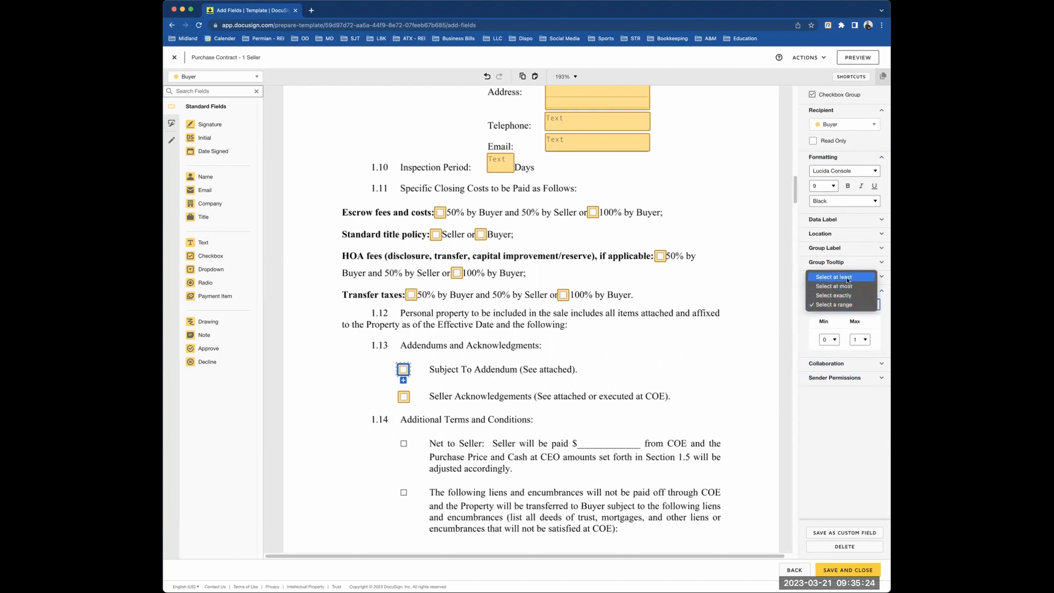
click(834, 286)
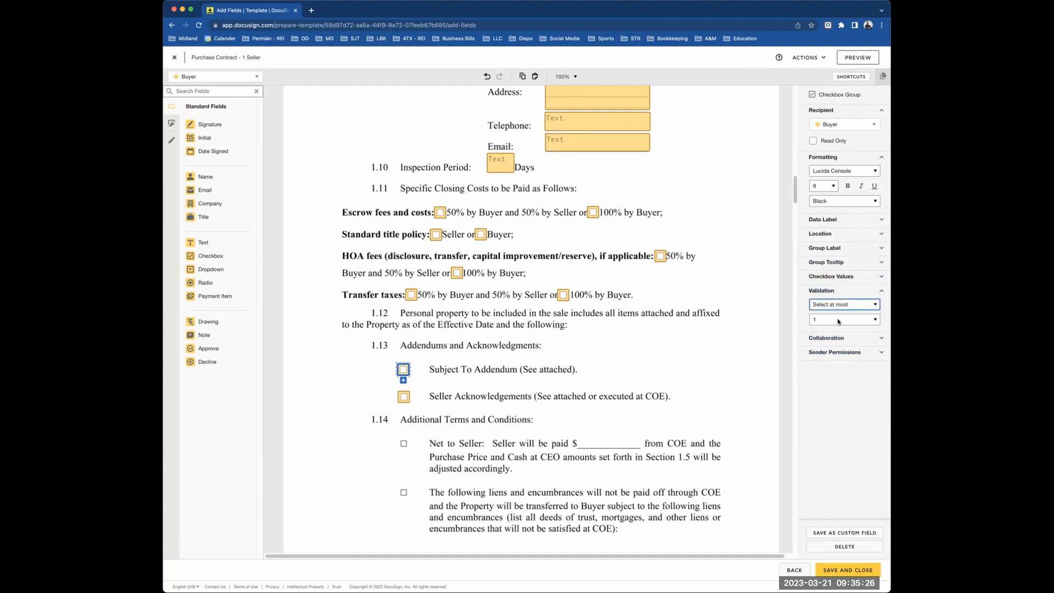
click(420, 375)
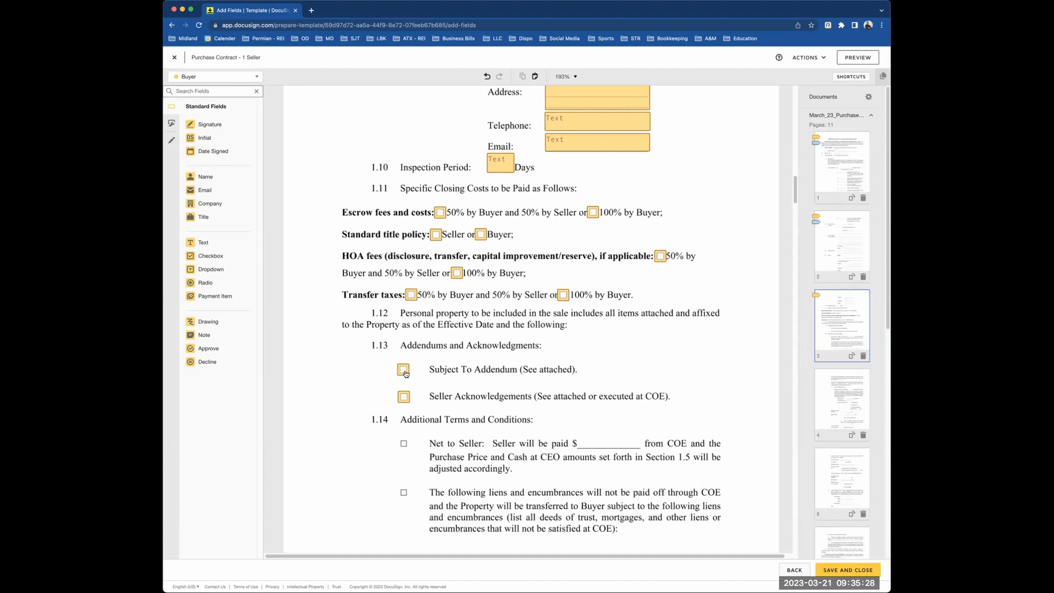
- Place separate Buyer checkboxes on the Net to Seller and liens and encumbrances items of section 1.14, with Select at least validation for Net to Seller
scroll(445, 412, down, 2)
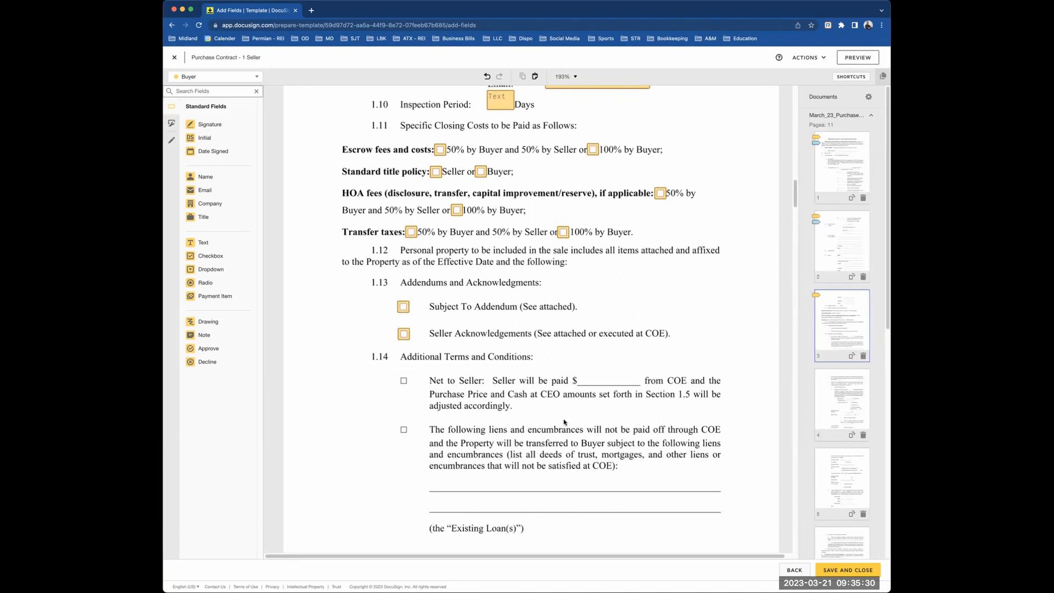
scroll(564, 422, down, 1)
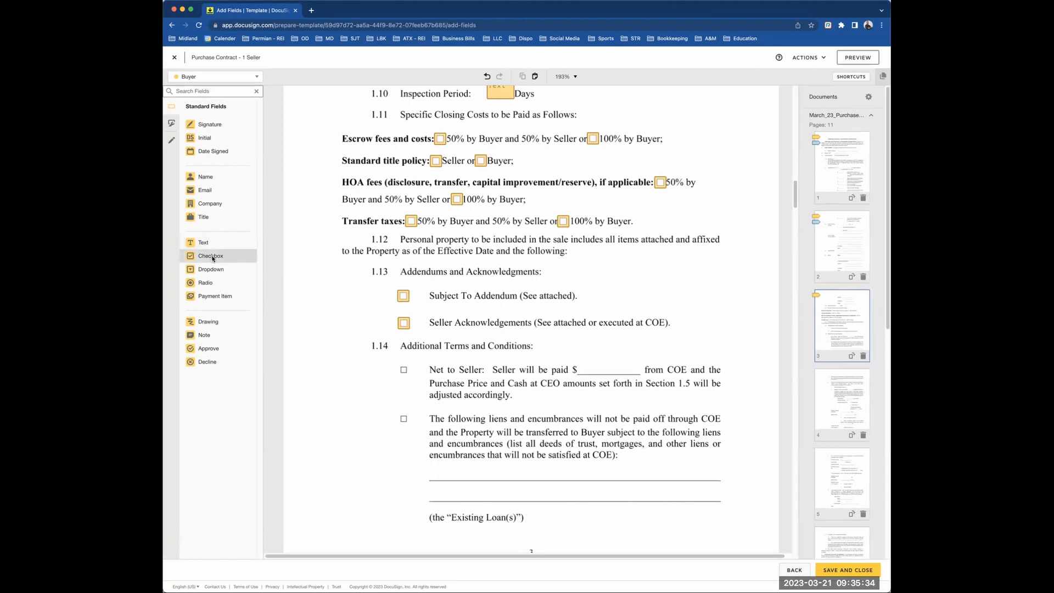
drag(212, 258, 397, 366)
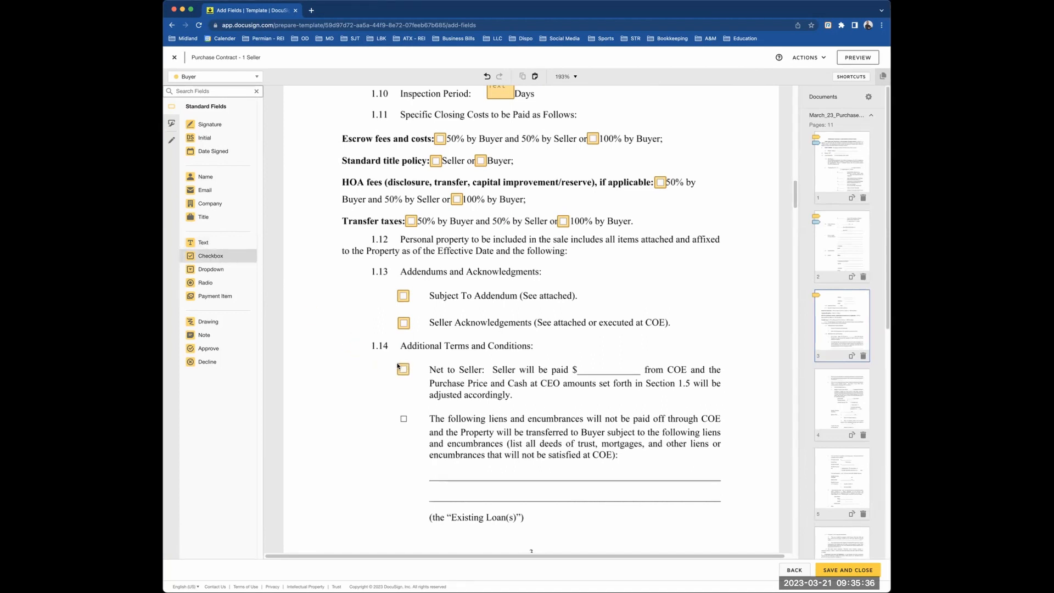
click(398, 366)
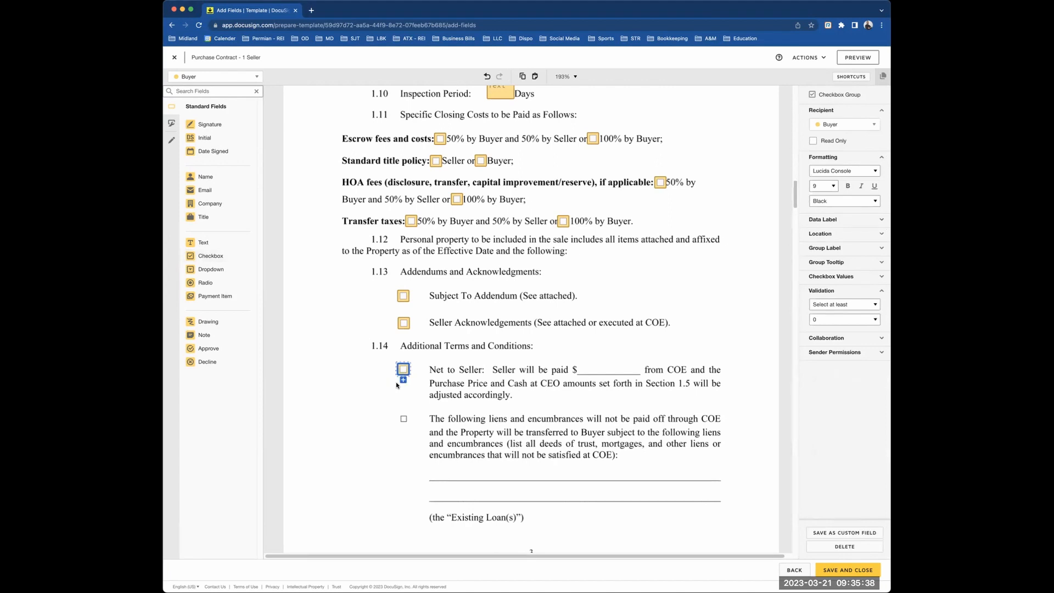
click(403, 379)
drag(402, 403, 402, 419)
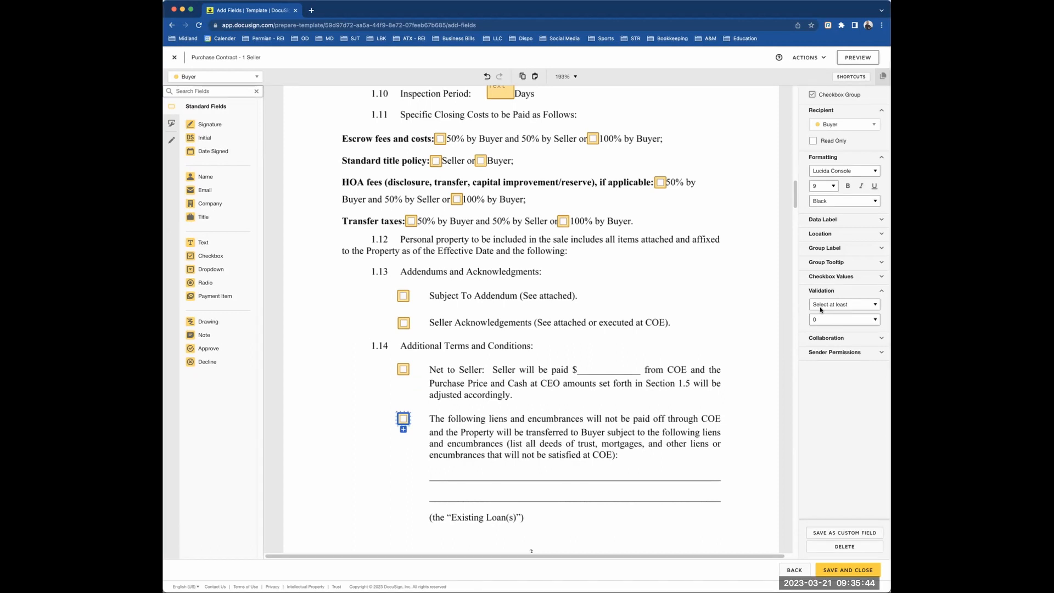
click(402, 370)
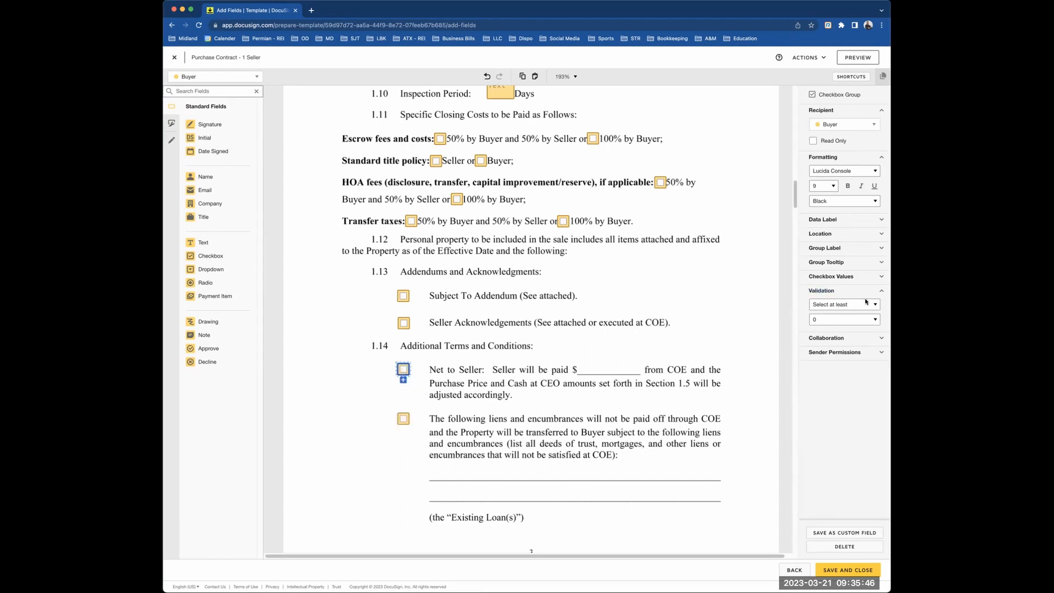
click(844, 306)
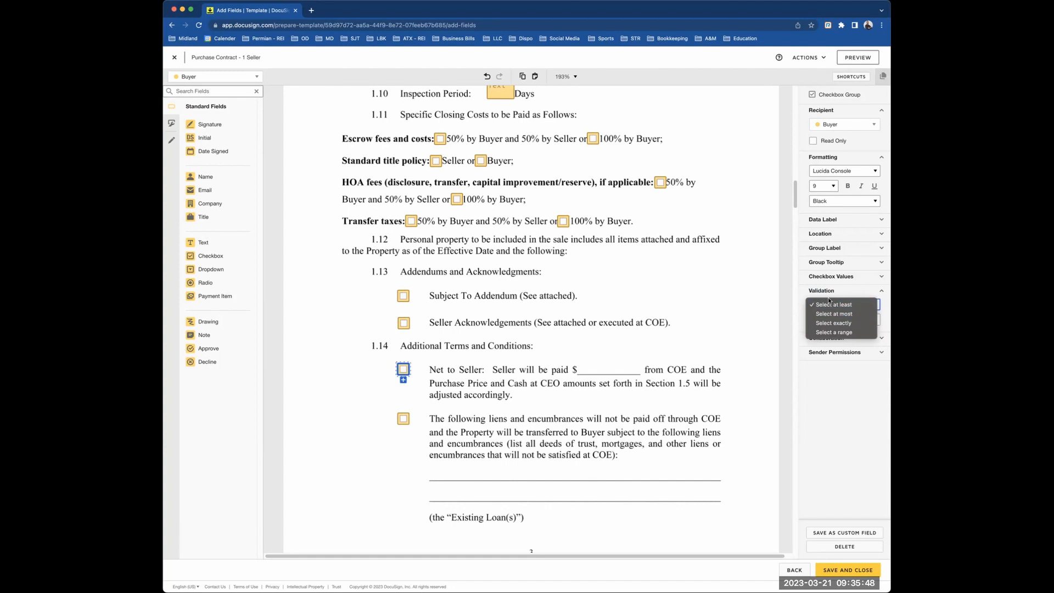
click(829, 304)
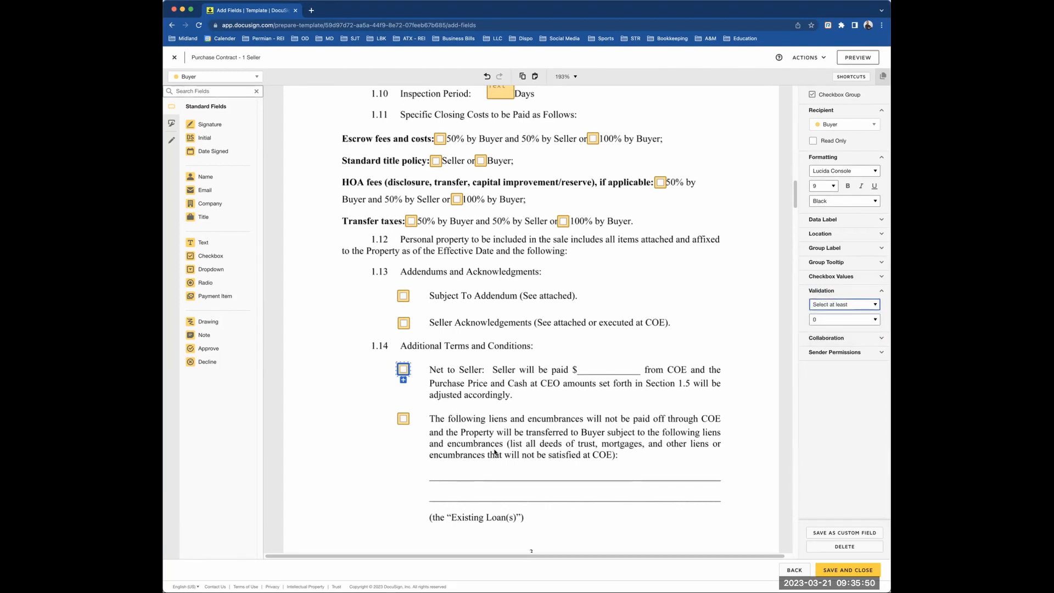
- Place a Buyer text field sized to cover the blank lines for the Existing Loan(s) list in section 1.14
scroll(445, 398, down, 3)
drag(214, 241, 430, 325)
drag(519, 342, 723, 369)
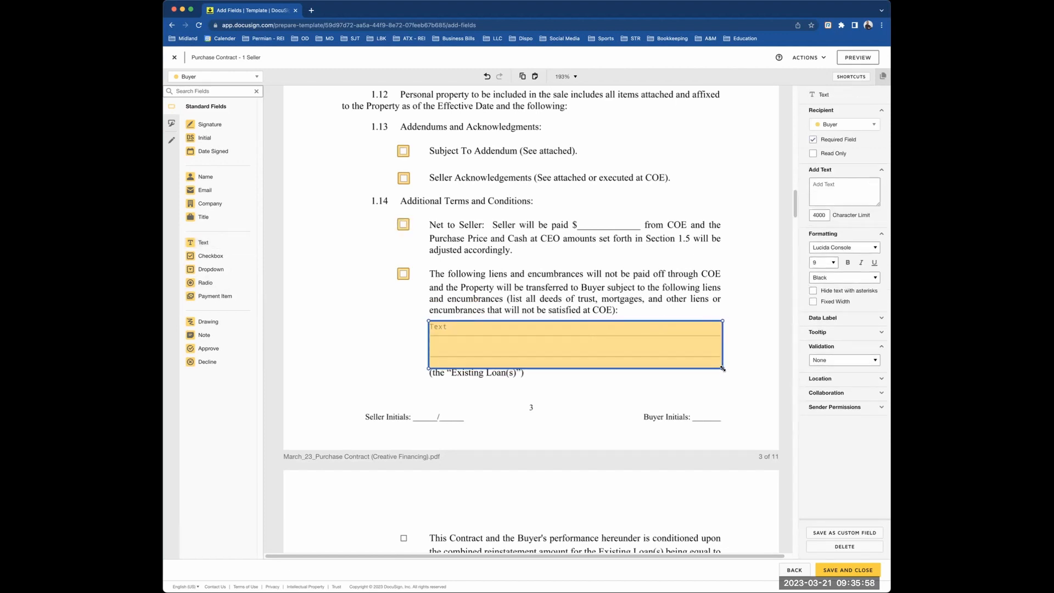
drag(720, 320, 721, 317)
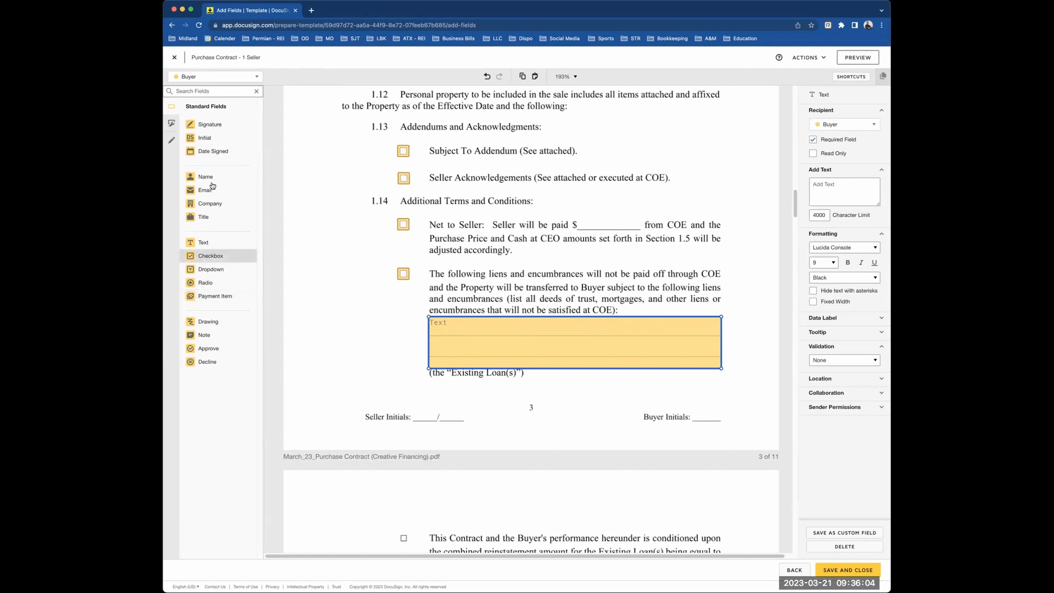
- Place Buyer and Seller initial fields on their footer lines of page 3 and make Buyer the active recipient again
drag(213, 142, 704, 413)
click(222, 79)
click(205, 103)
drag(204, 138, 411, 398)
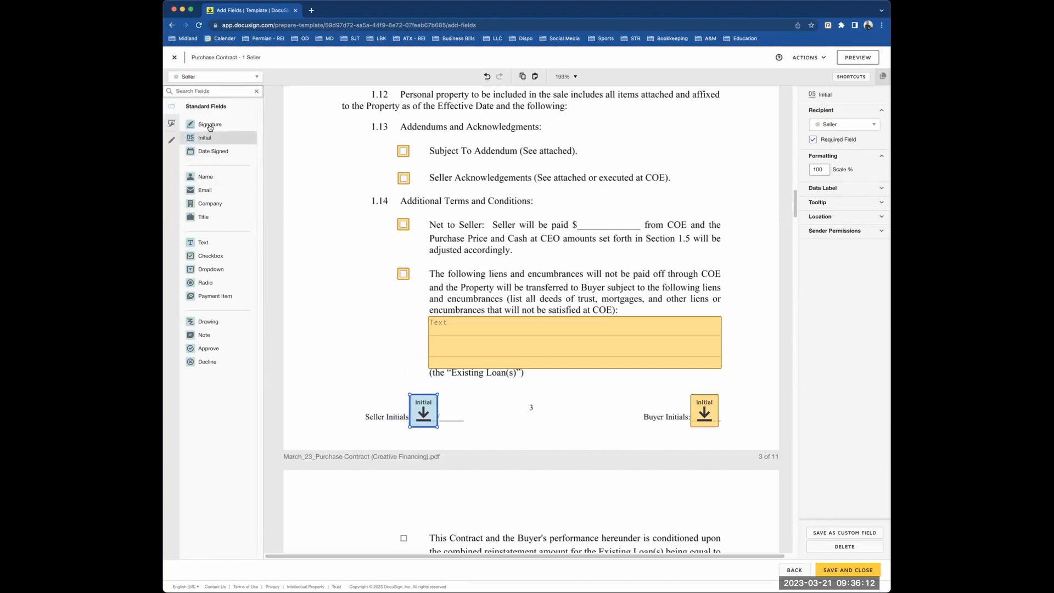
click(220, 77)
click(207, 92)
scroll(576, 424, down, 5)
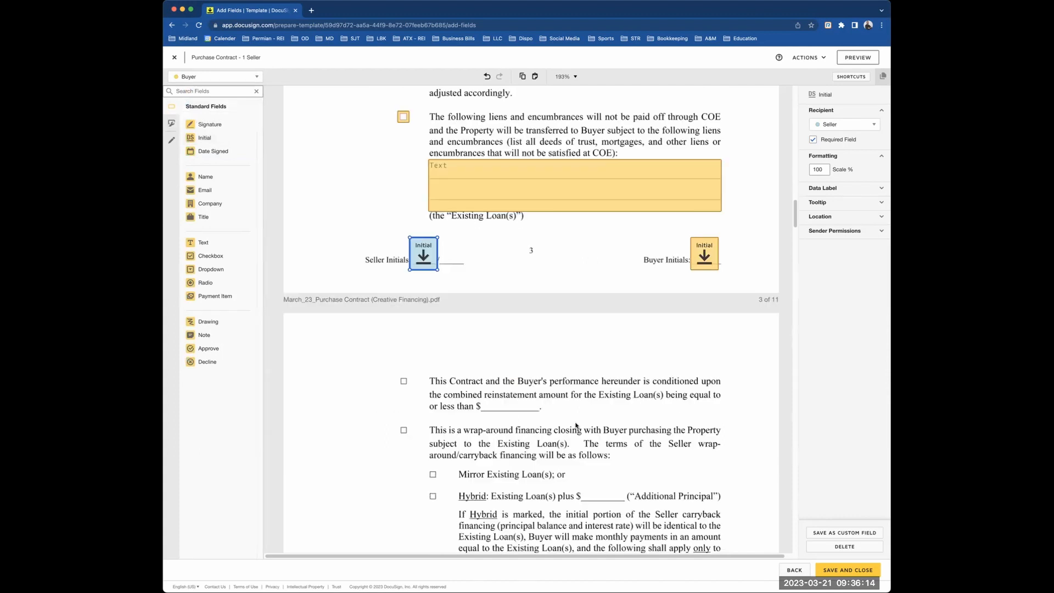
scroll(576, 424, down, 3)
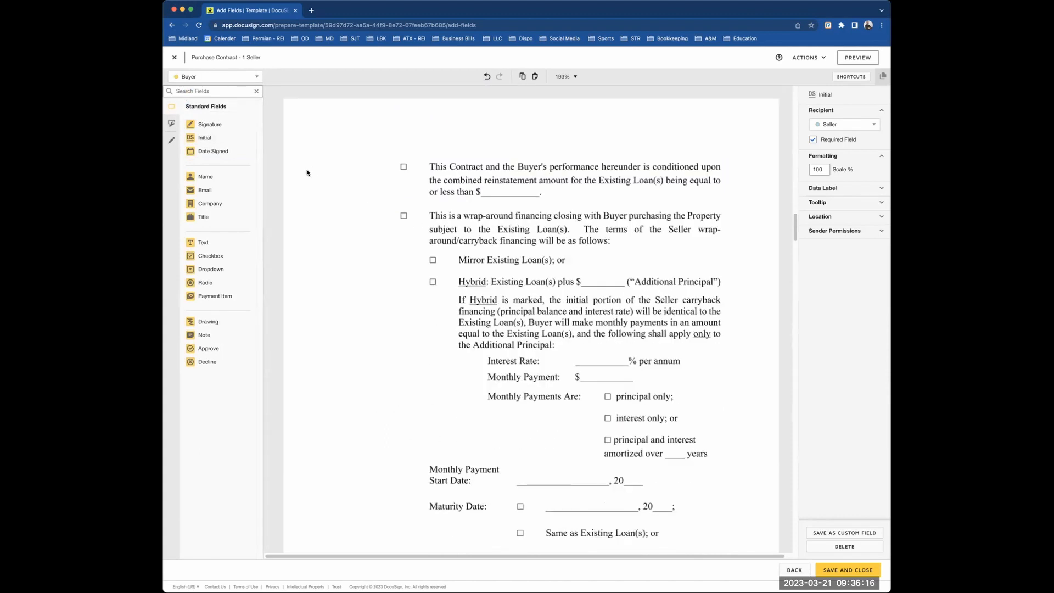
- Place a Buyer checkbox on the reinstatement amount condition and an optional Buyer text field on its dollar blank
click(209, 261)
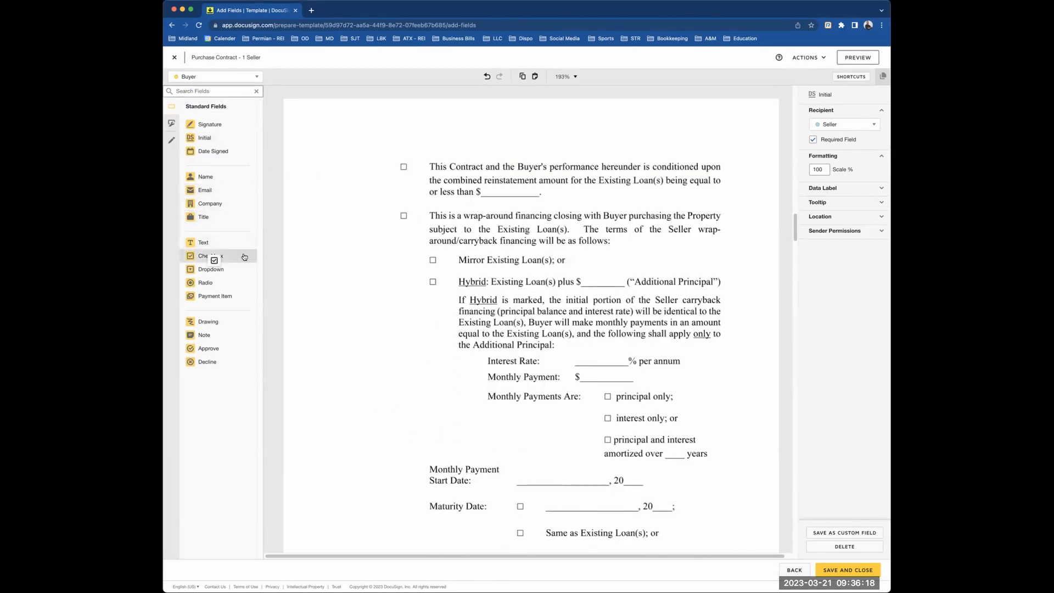
click(399, 166)
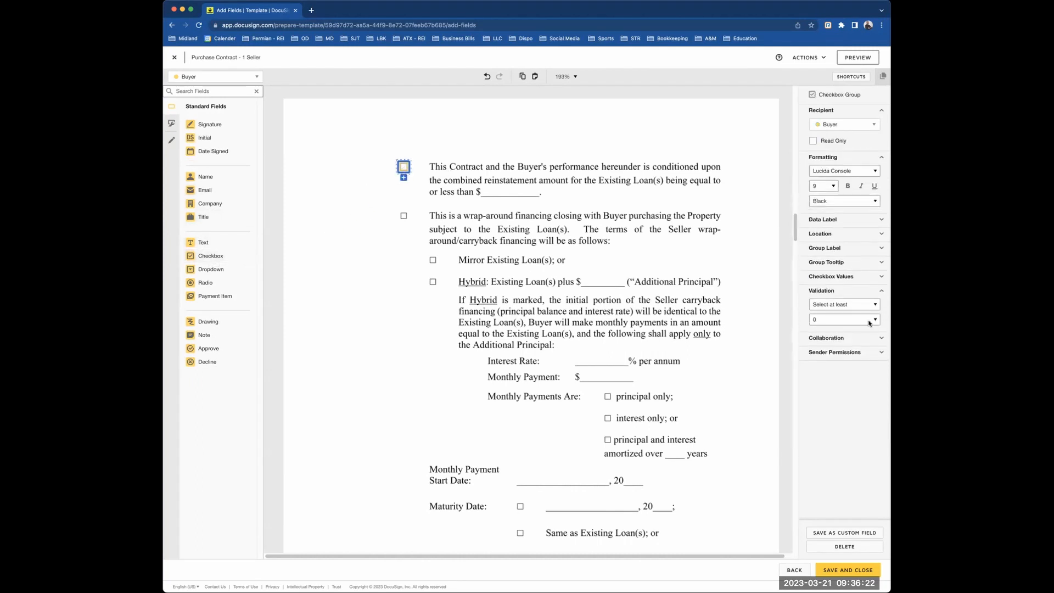
click(211, 242)
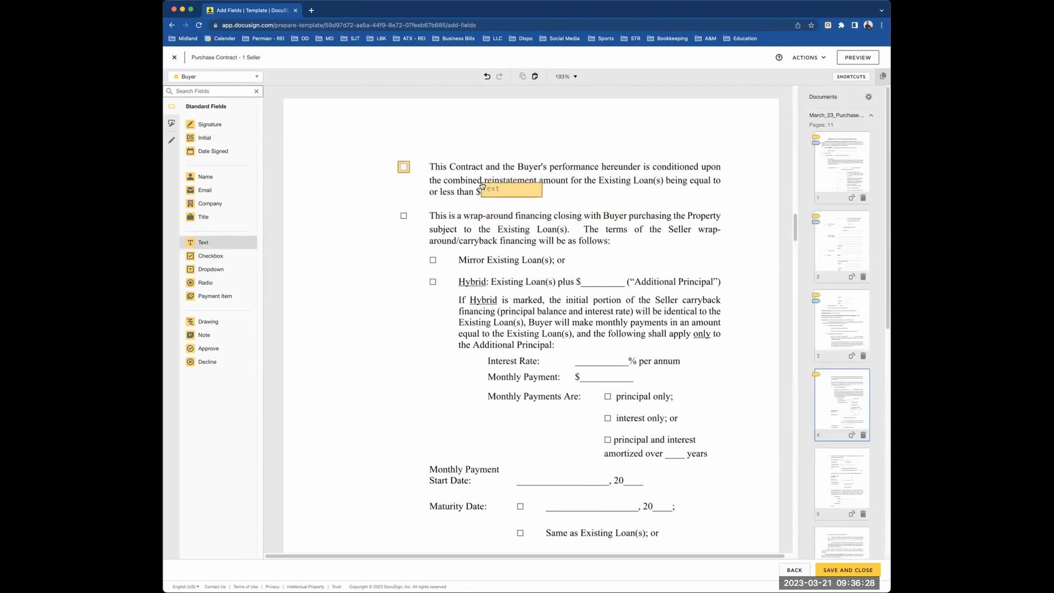
click(481, 186)
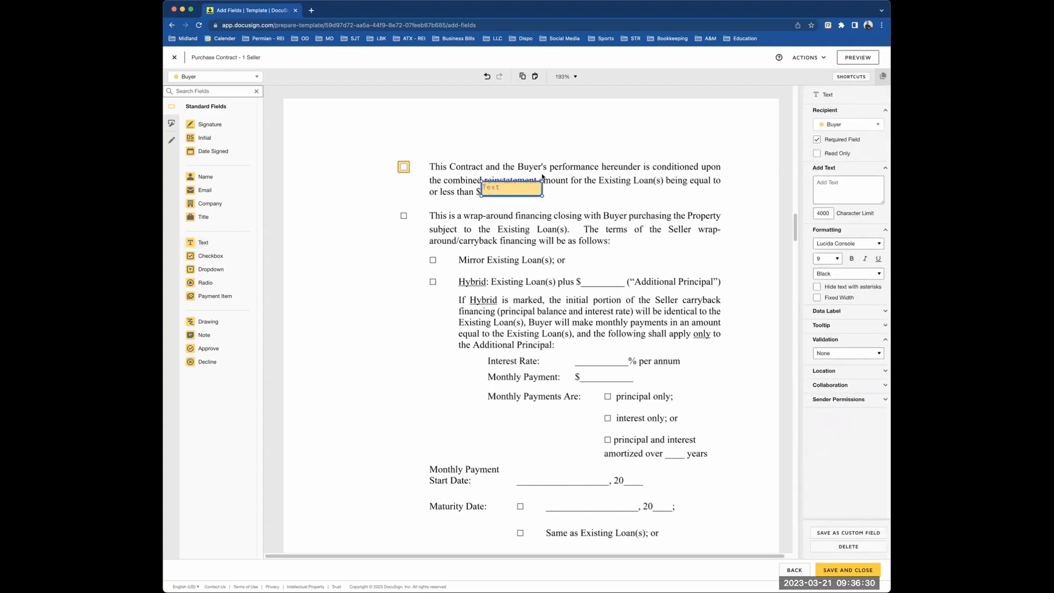
click(840, 140)
click(206, 242)
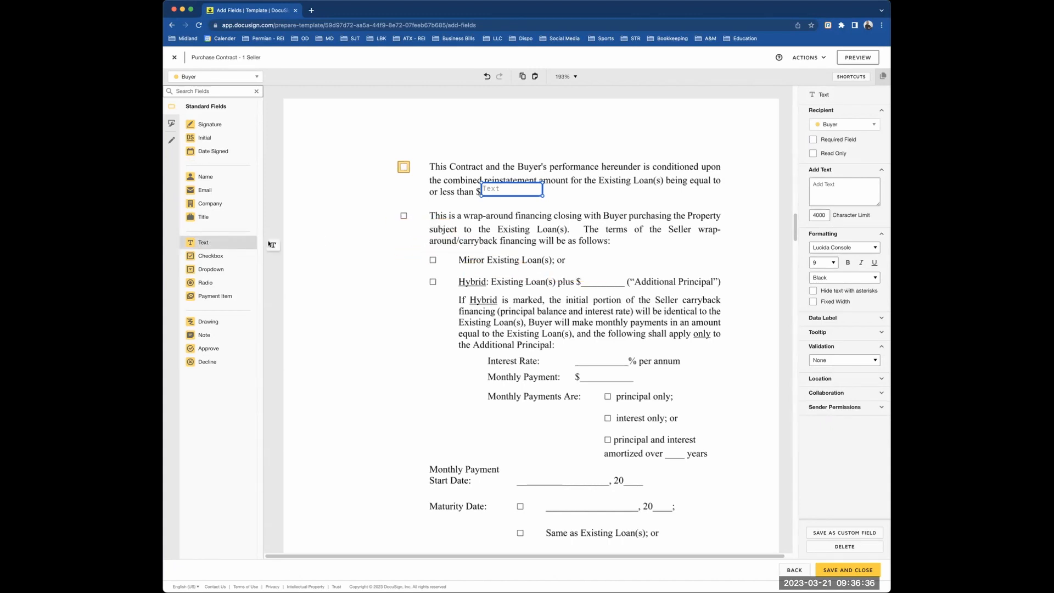
click(581, 275)
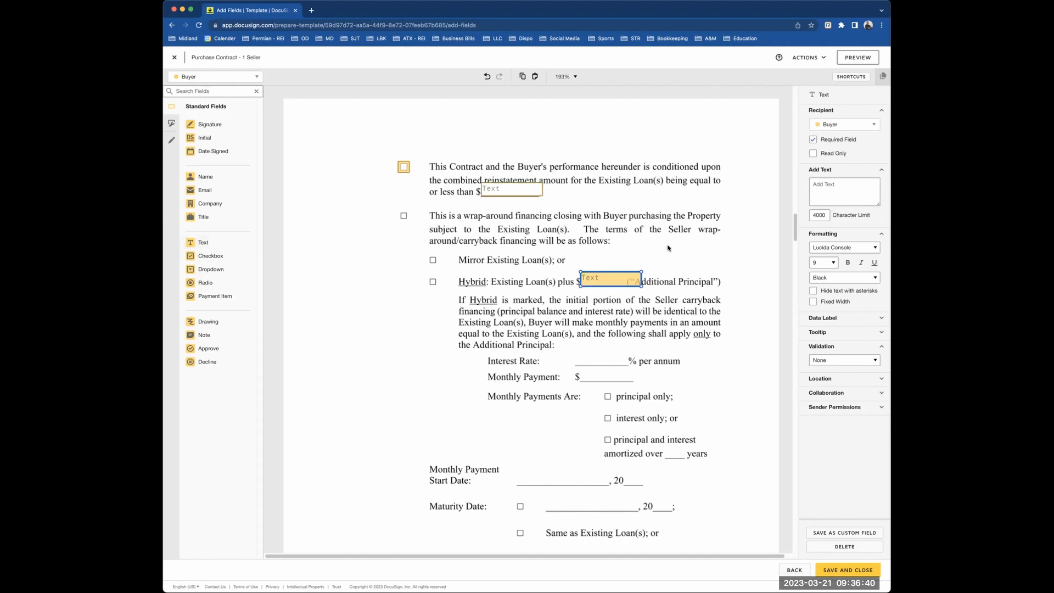
key(Delete)
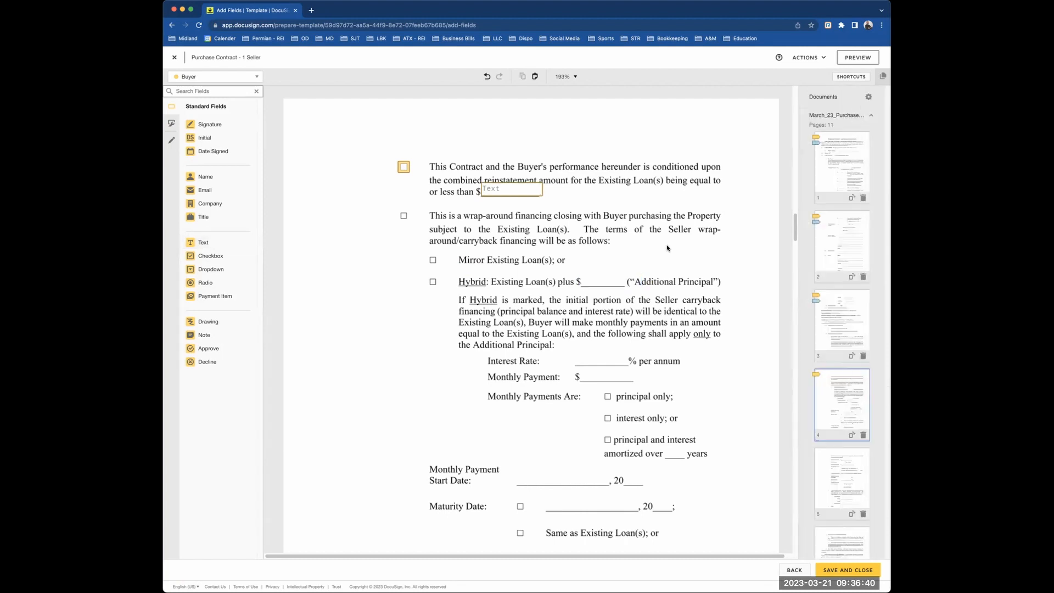
- Place a Buyer checkbox on the wrap-around financing item and a separate two-checkbox group on Mirror Existing Loan(s) and Hybrid
click(210, 256)
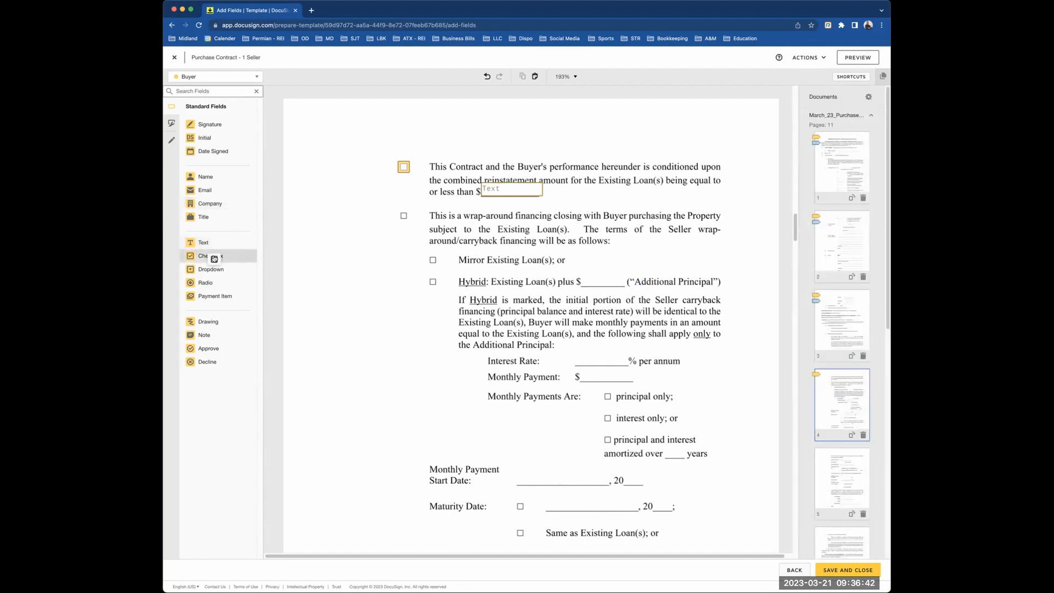
click(398, 213)
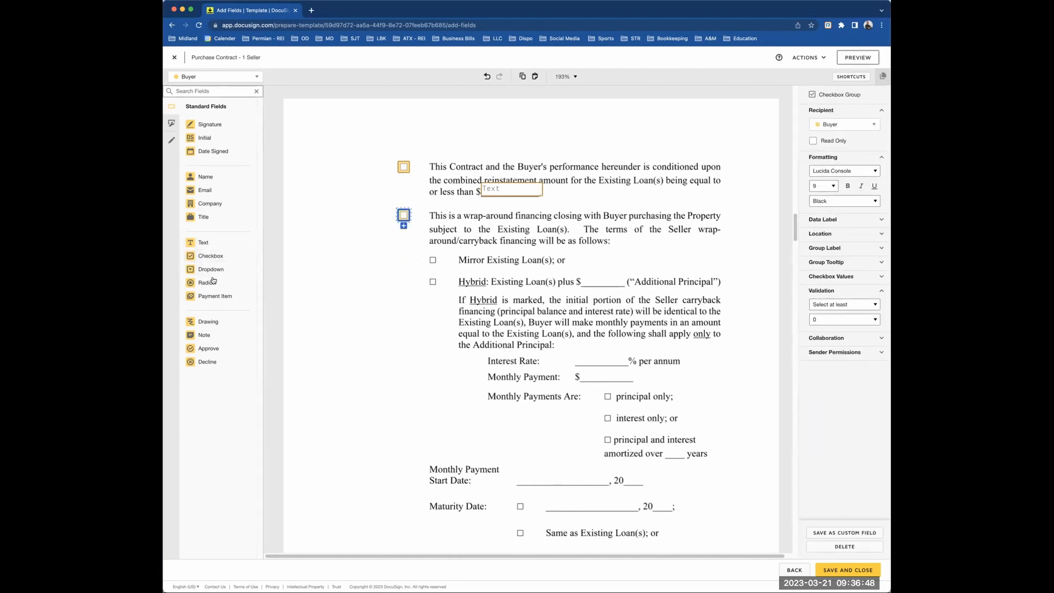
click(209, 256)
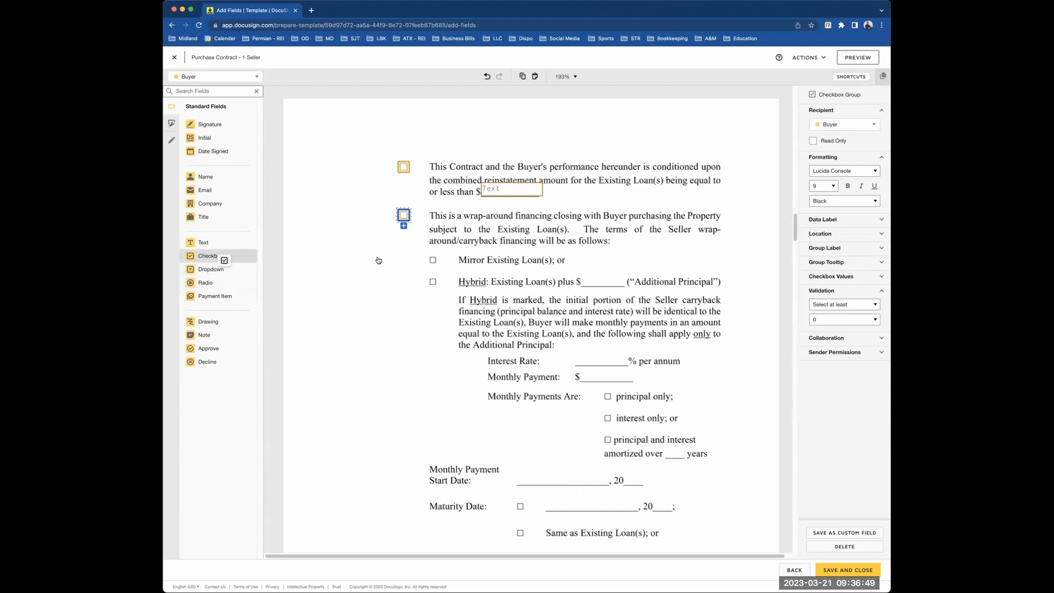
click(430, 258)
click(433, 270)
drag(434, 276, 433, 282)
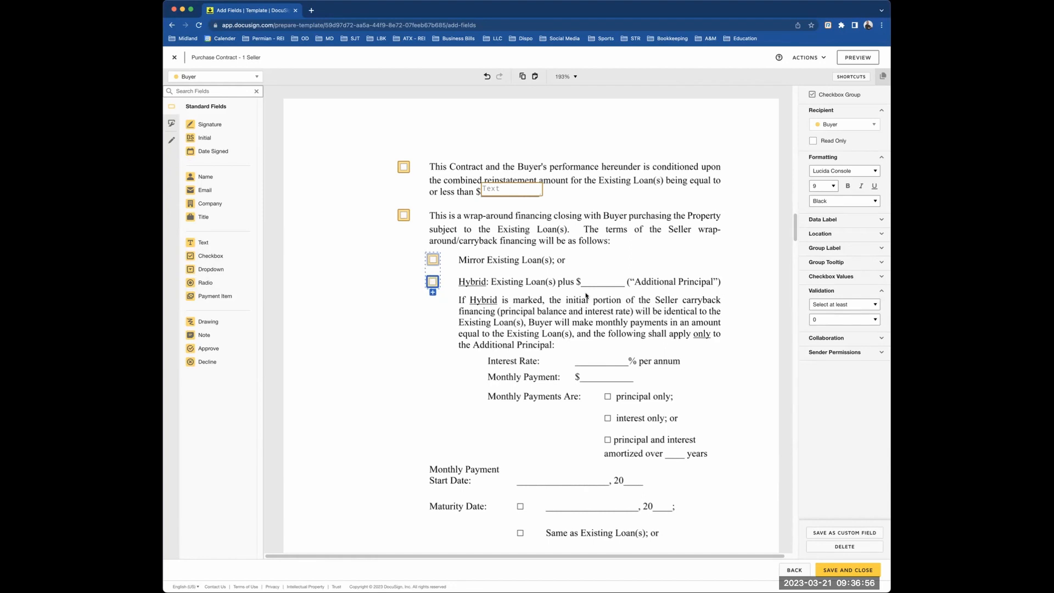
- Place an optional Buyer text field on the Additional Principal blank and set the Mirror/Hybrid checkbox group's validation to Select exactly 1
drag(211, 243, 627, 274)
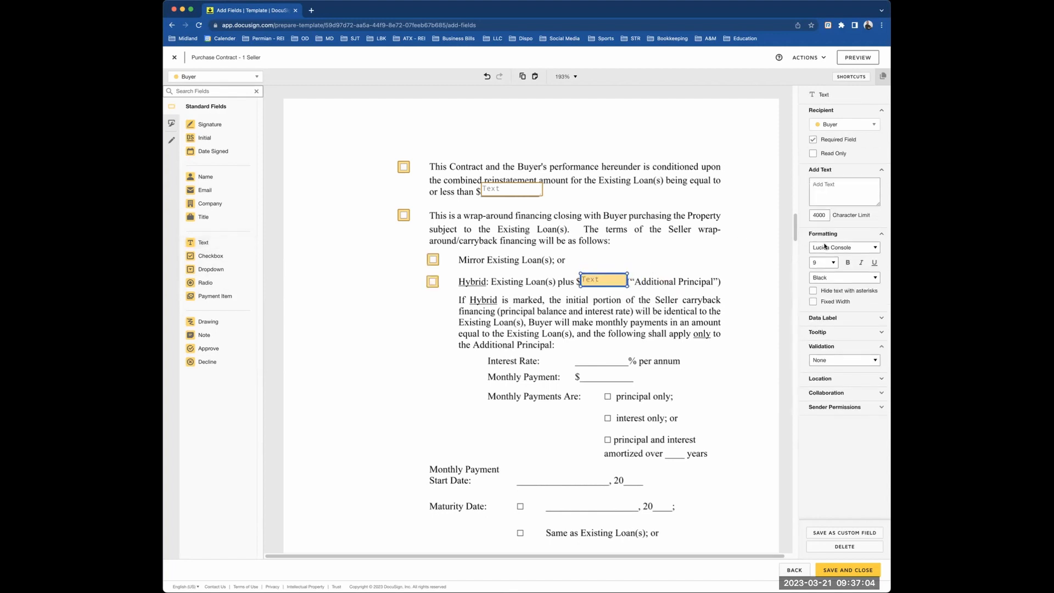
click(836, 143)
click(435, 265)
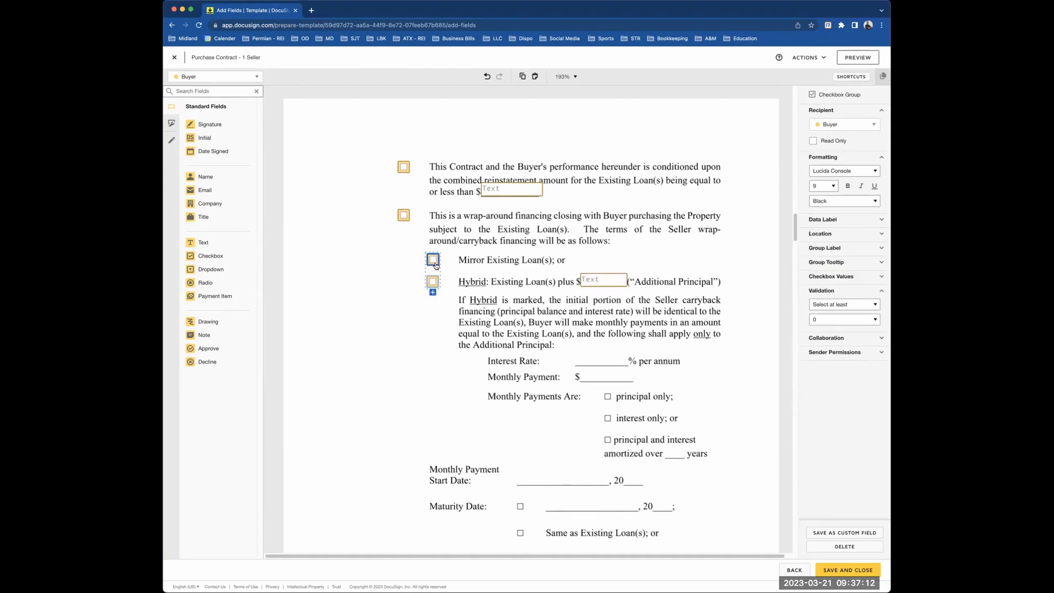
click(846, 305)
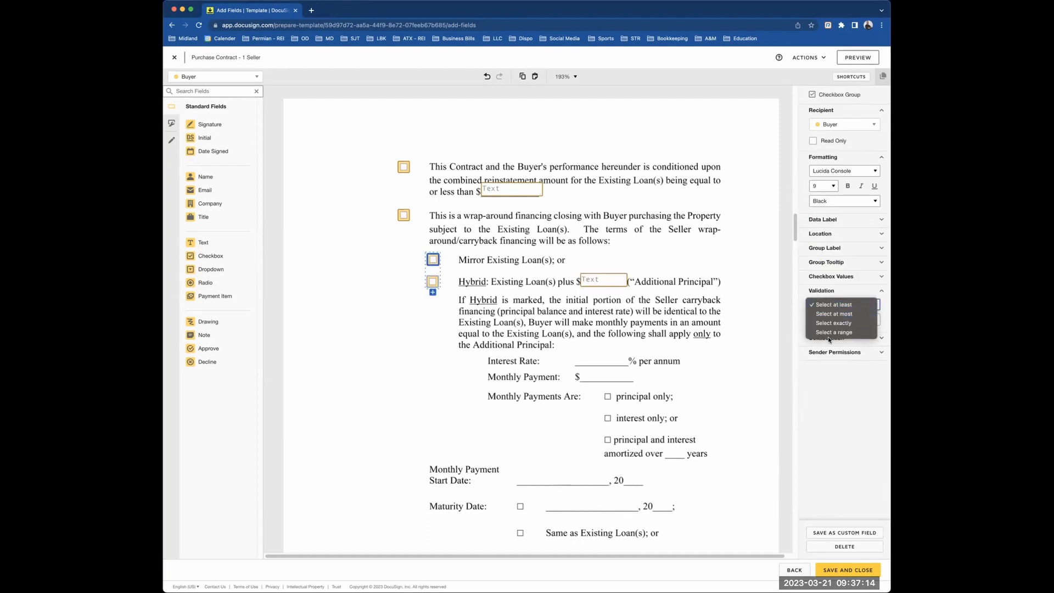
click(833, 323)
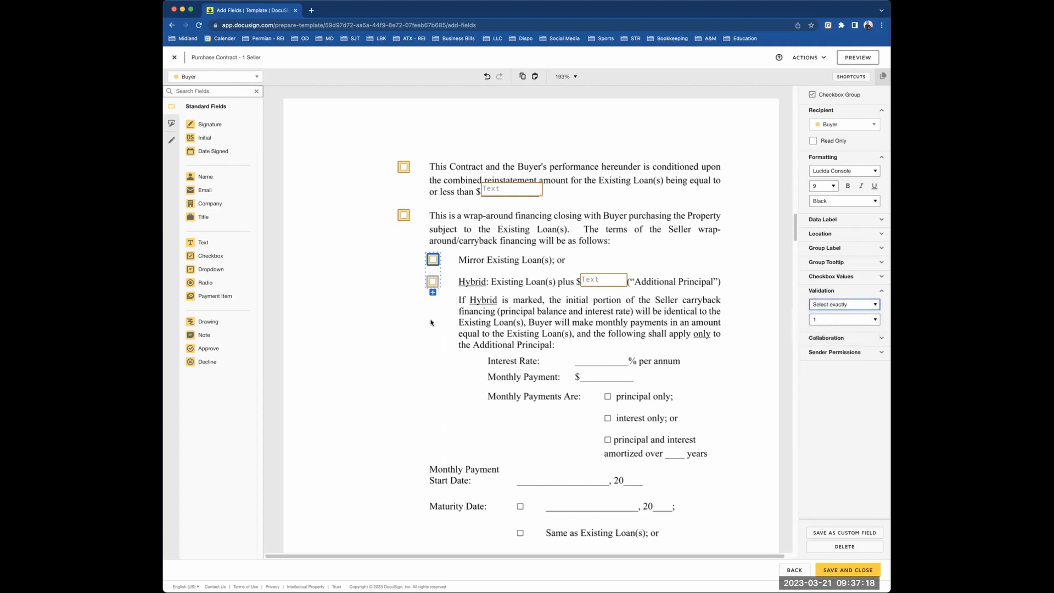
- Place Buyer text fields sized to the Interest Rate and Monthly Payment blanks and make both optional
drag(203, 242, 629, 353)
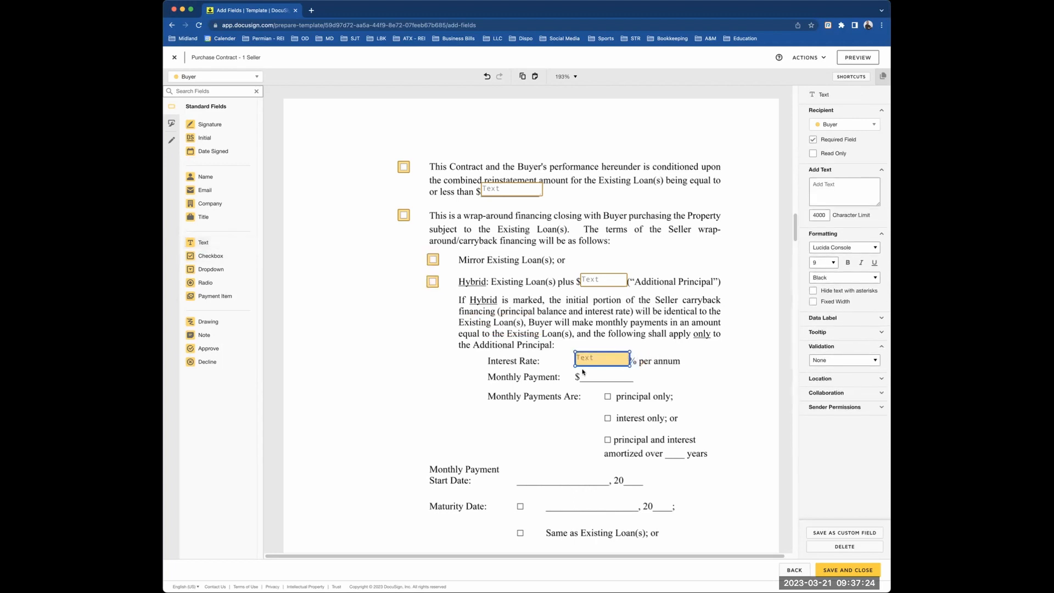
drag(203, 242, 633, 366)
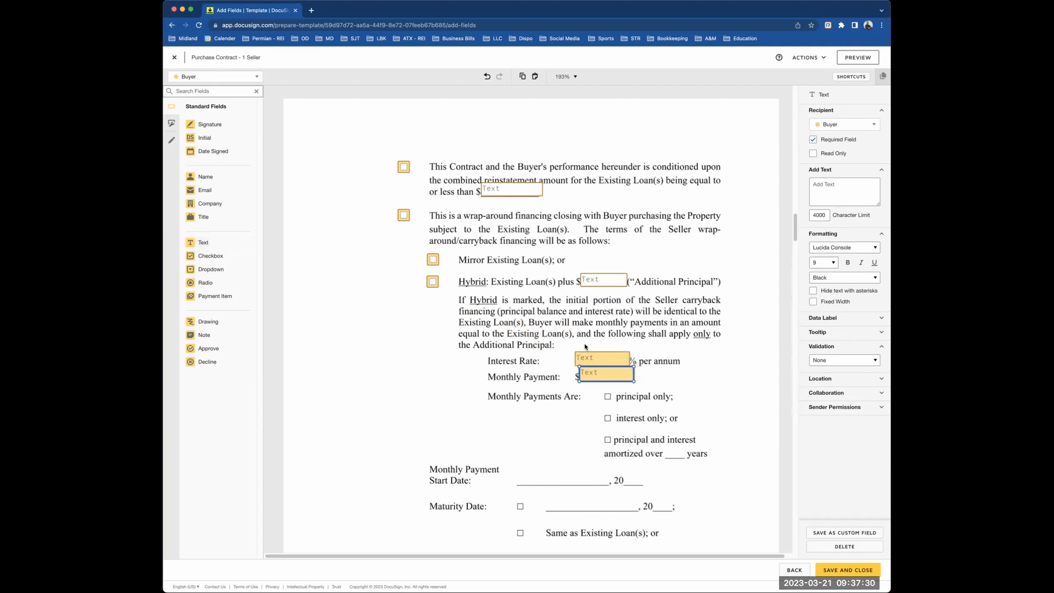
drag(565, 347, 655, 400)
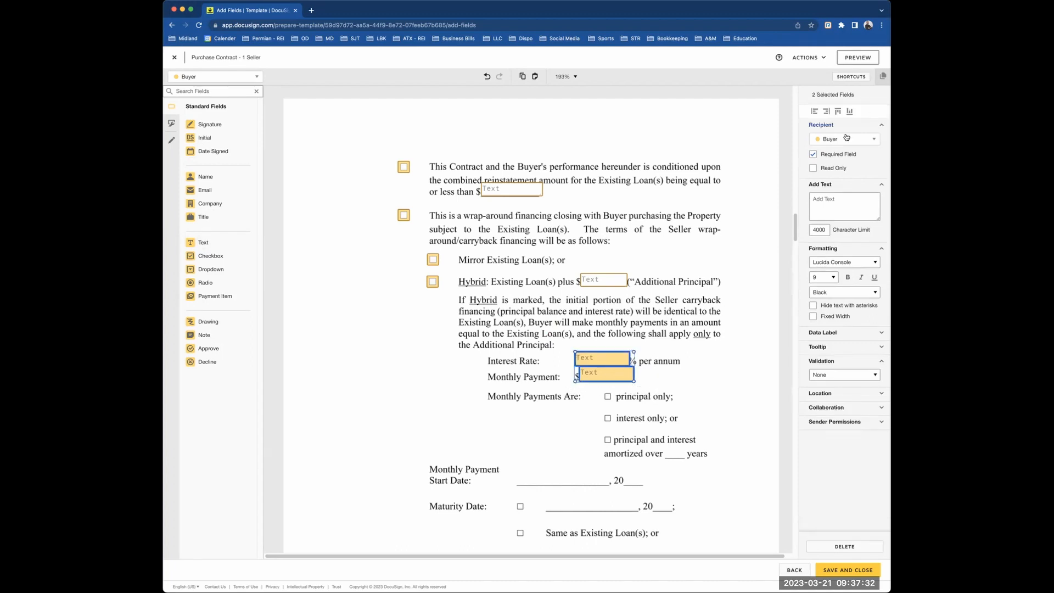
click(708, 382)
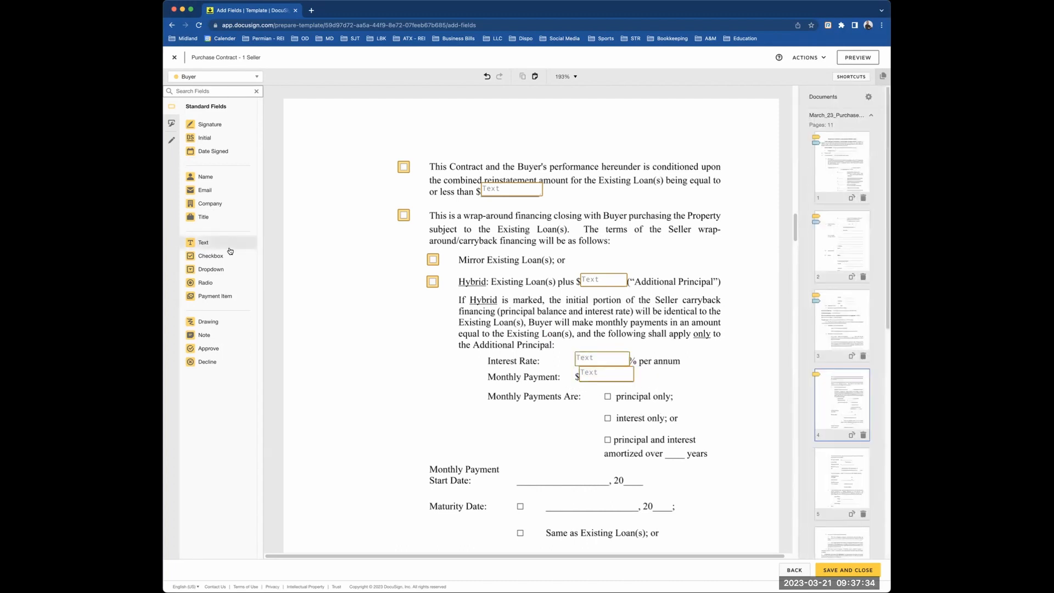
- Place a Buyer group of three checkboxes on the Monthly Payments Are options with validation set to Select at most 1
drag(212, 257, 610, 420)
click(607, 407)
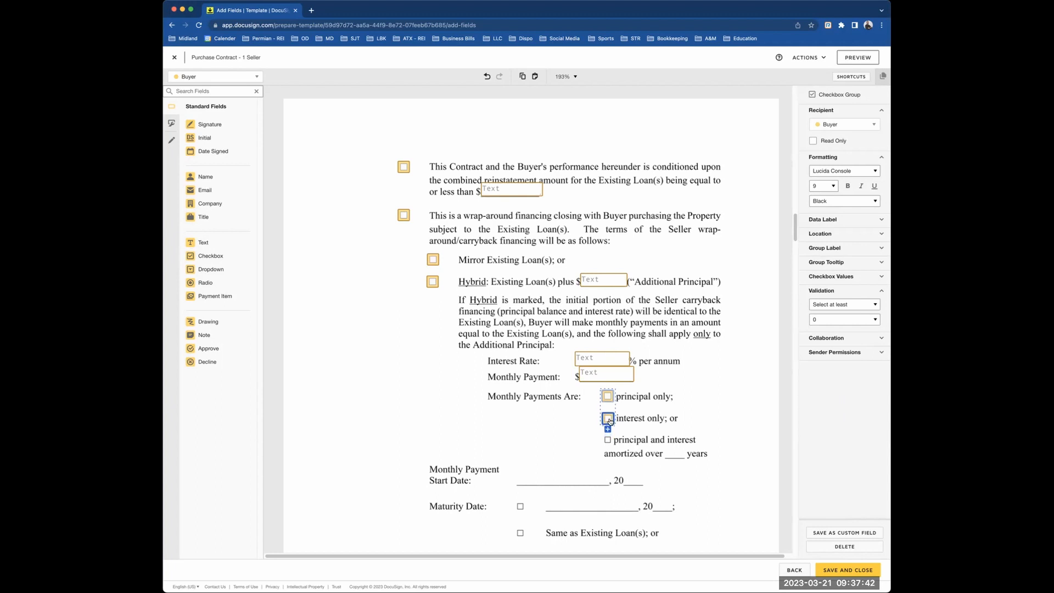
click(607, 429)
drag(608, 433, 607, 440)
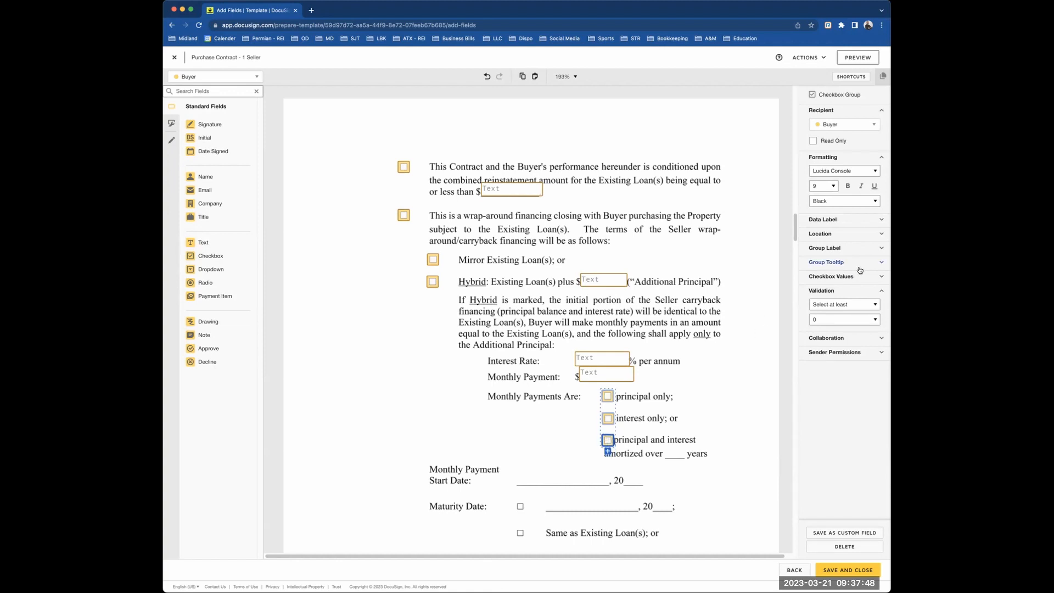
click(825, 303)
click(841, 323)
click(843, 307)
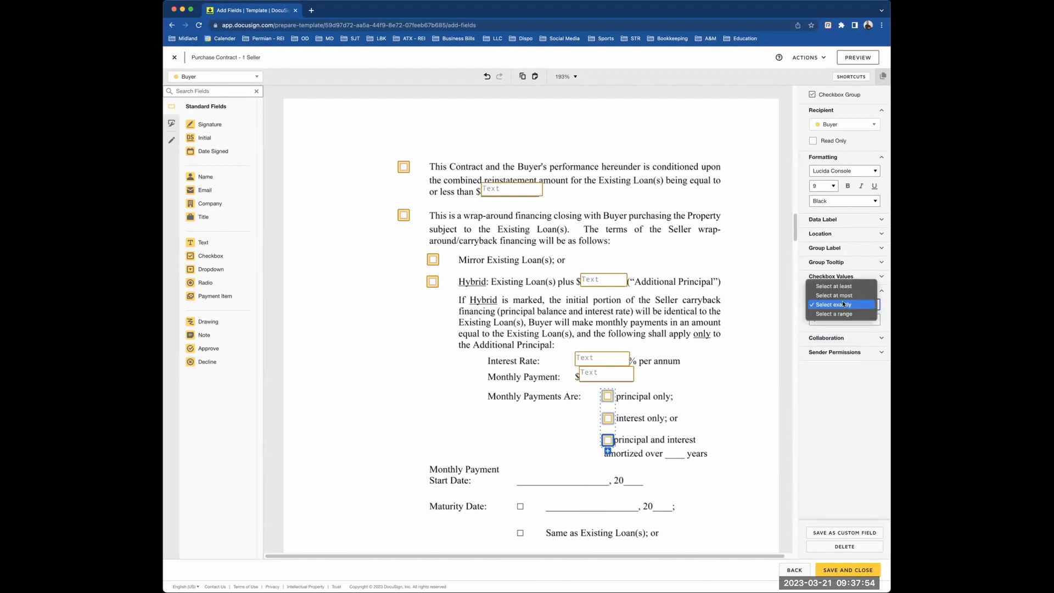
click(843, 296)
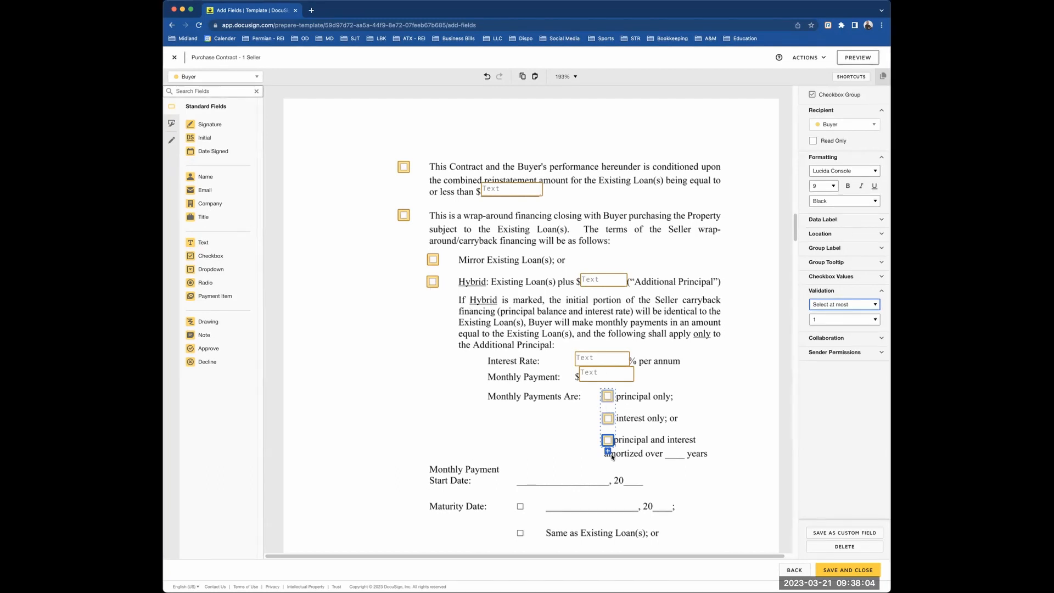
- Place a Buyer text field on the amortized years blank and narrow it to fit the line
click(202, 242)
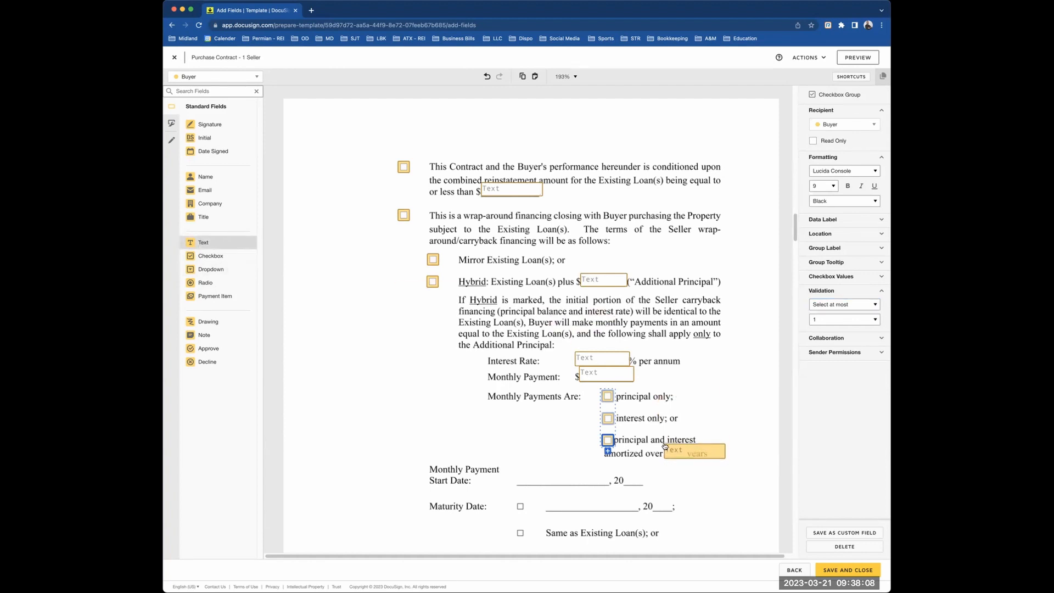
click(665, 447)
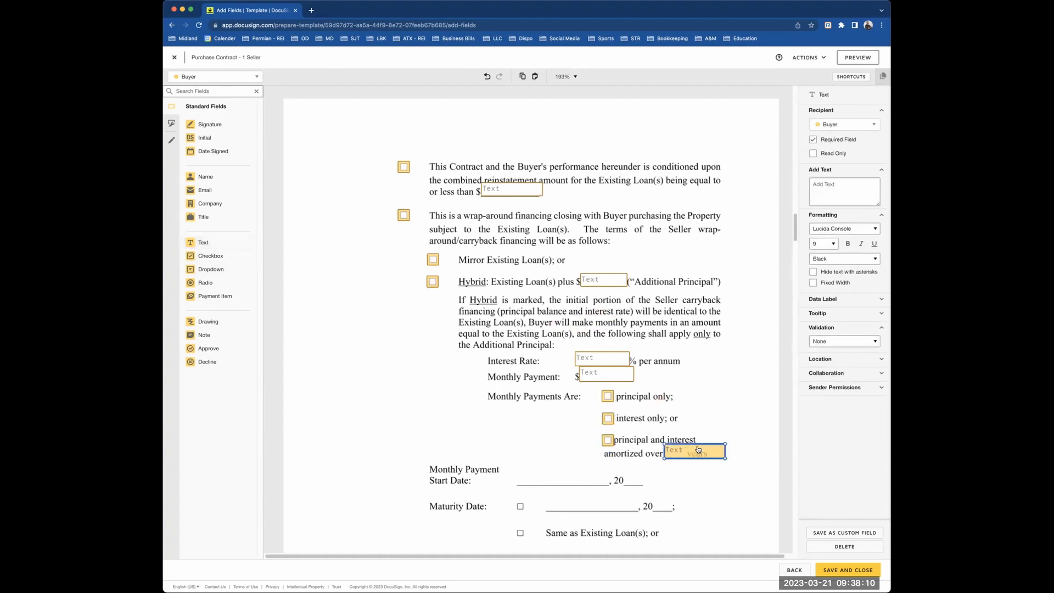
drag(725, 442, 688, 442)
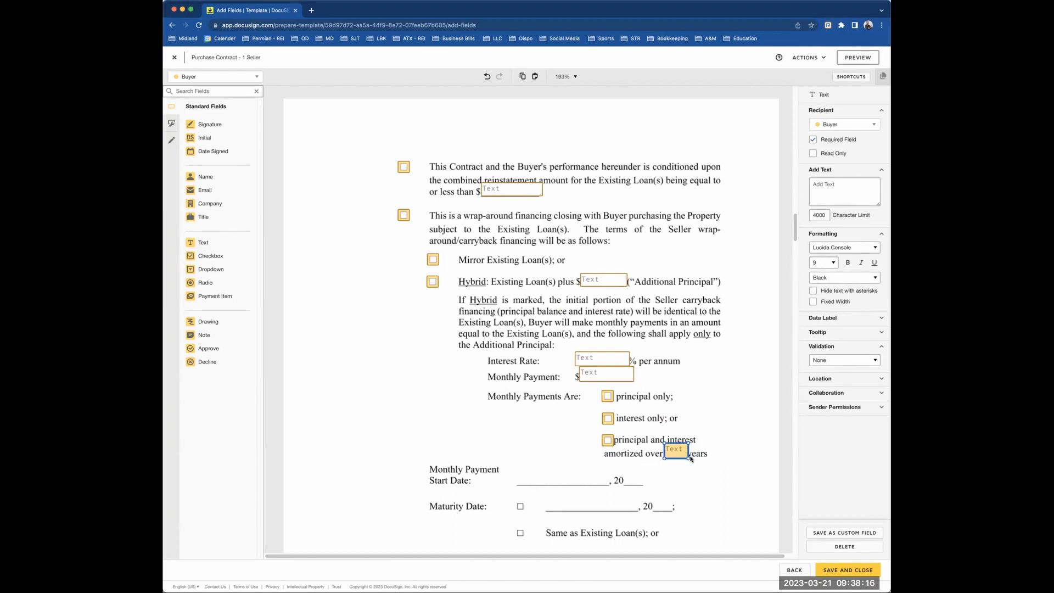
- Place Buyer text fields on the date and year blanks of Monthly Payment Start Date, sized to fit each line
drag(204, 243, 608, 469)
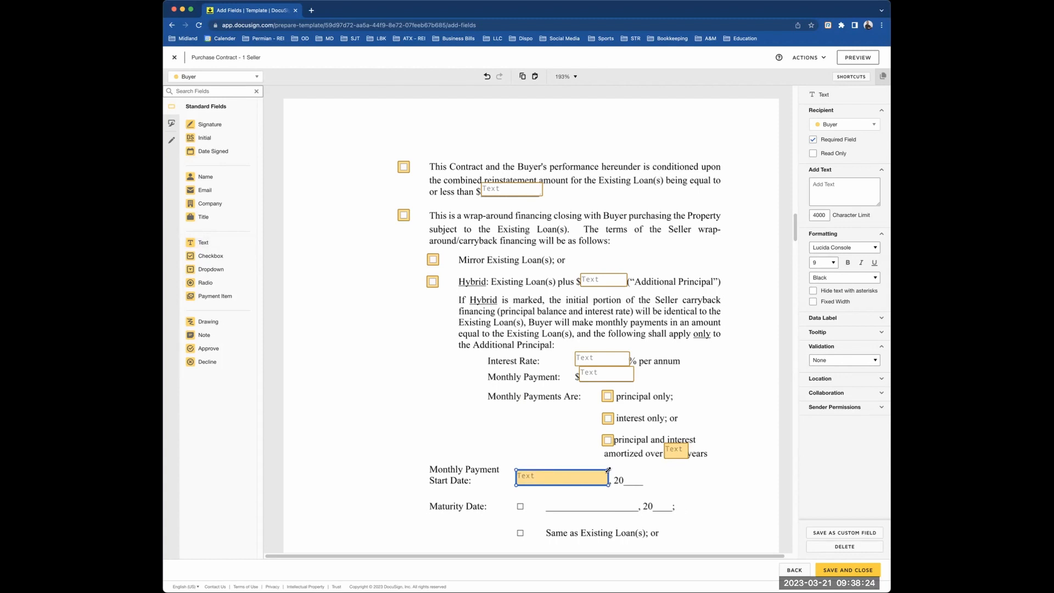
click(206, 240)
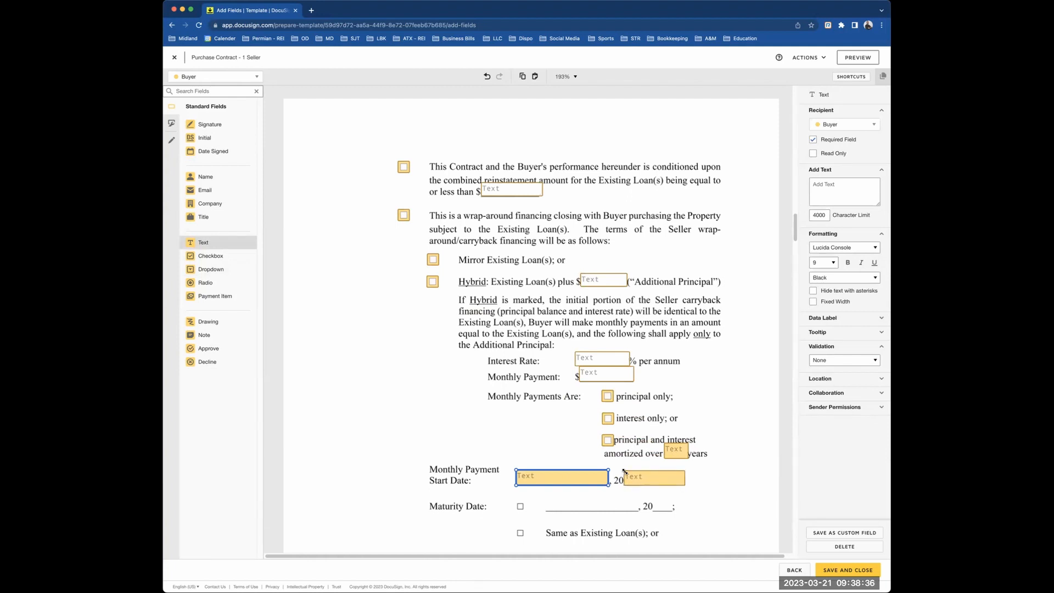
click(624, 474)
drag(685, 471, 645, 469)
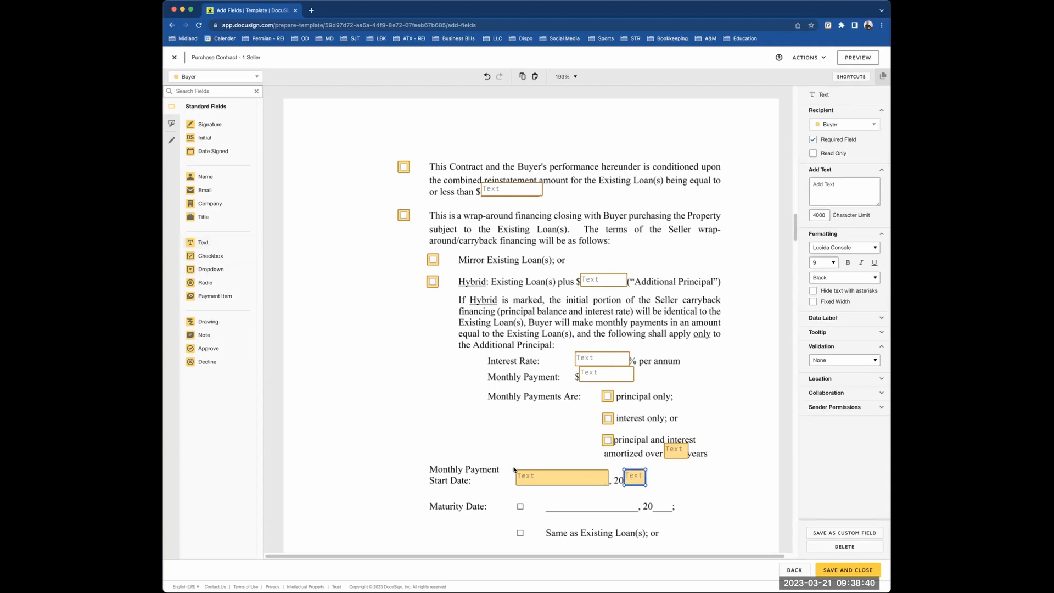
- Make the amortization-years text field and both Monthly Payment Start Date text fields optional
drag(507, 461, 683, 497)
click(675, 456)
drag(706, 433, 528, 490)
click(676, 456)
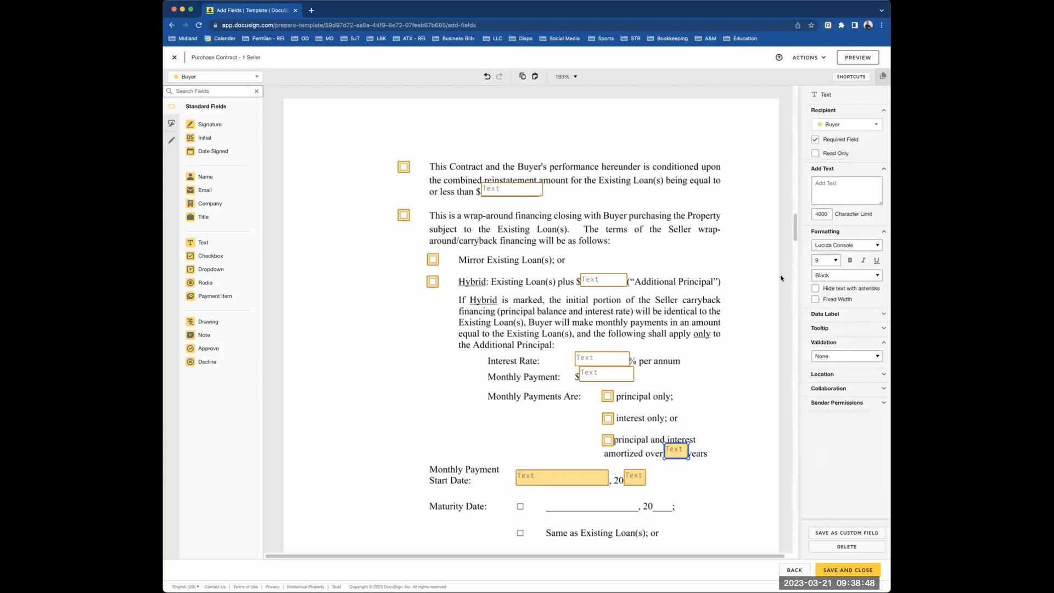
click(847, 140)
drag(660, 490, 490, 456)
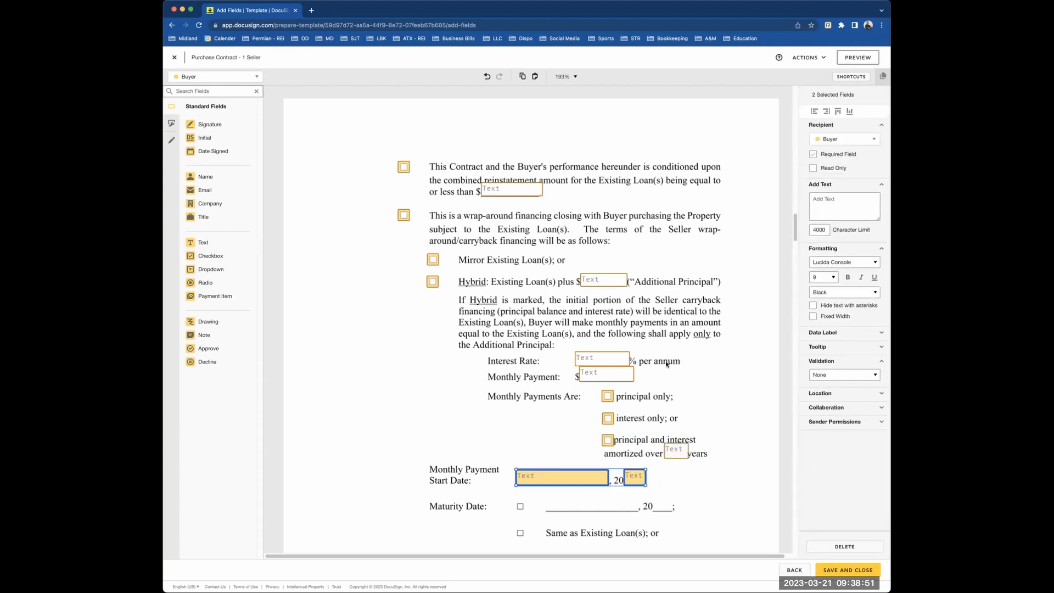
click(827, 158)
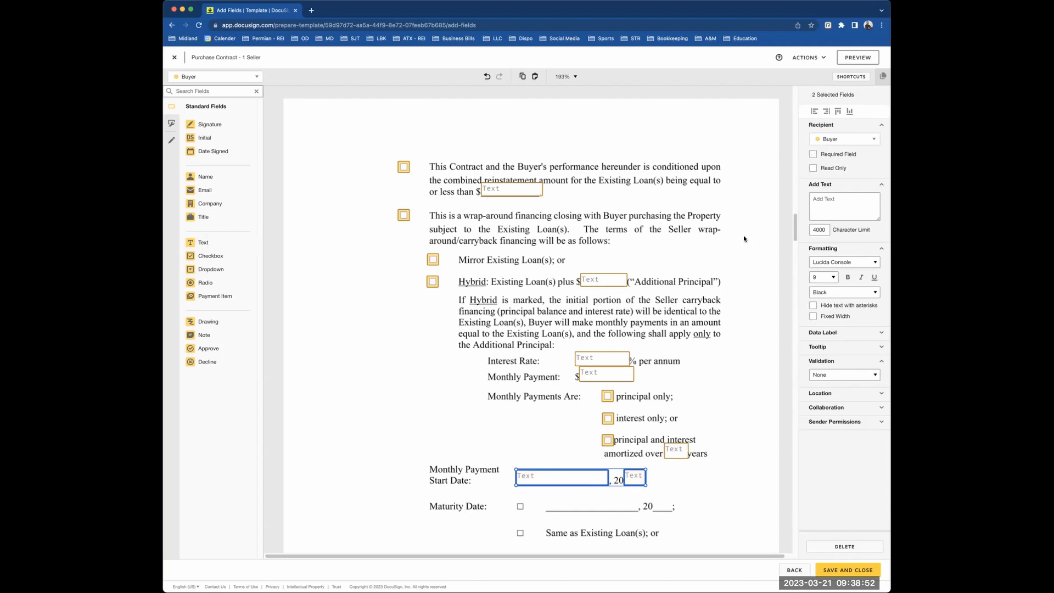
- Copy the Start Date text field onto the Maturity Date blank and move the Start Date's year field to the Maturity Date's year blank
click(589, 477)
key(super+v)
drag(572, 485, 662, 503)
click(632, 478)
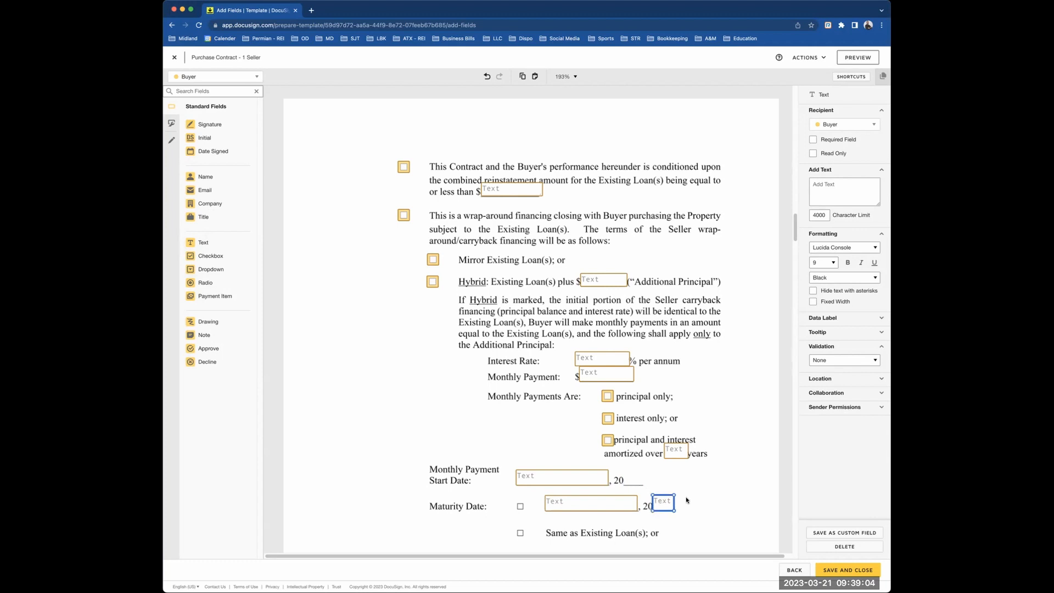
- Place another copy of the date text field on the Additional Principal due-date blank and widen it to cover the line
scroll(718, 500, down, 4)
click(580, 314)
key(super+v)
drag(587, 323, 549, 390)
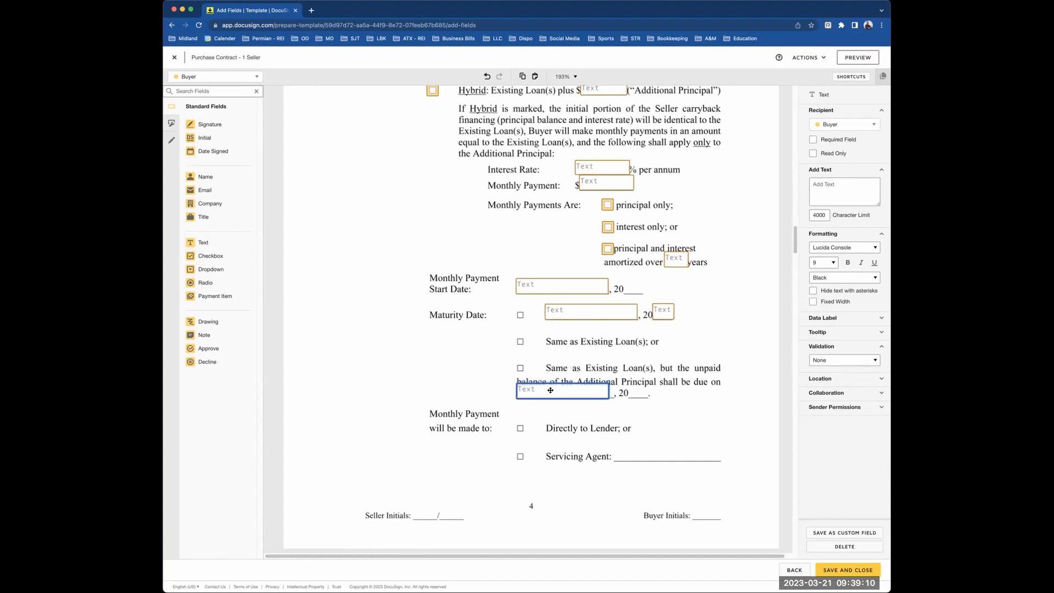
drag(612, 383, 613, 383)
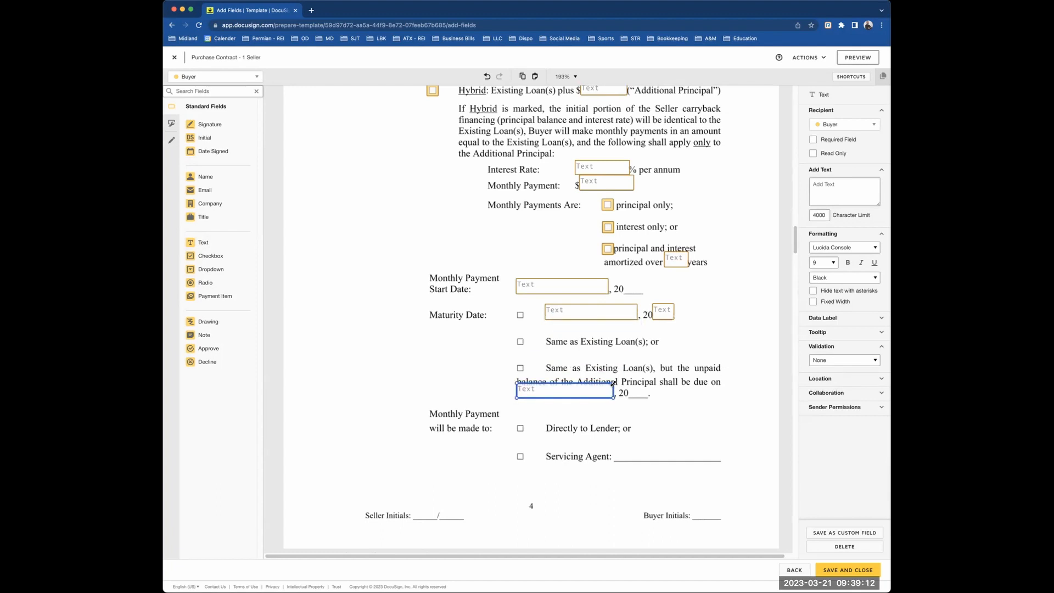
- Copy the Maturity Date's year text field onto the year blank of the Additional Principal due date
click(668, 319)
key(super+c)
key(super+v)
drag(669, 322, 649, 384)
click(458, 323)
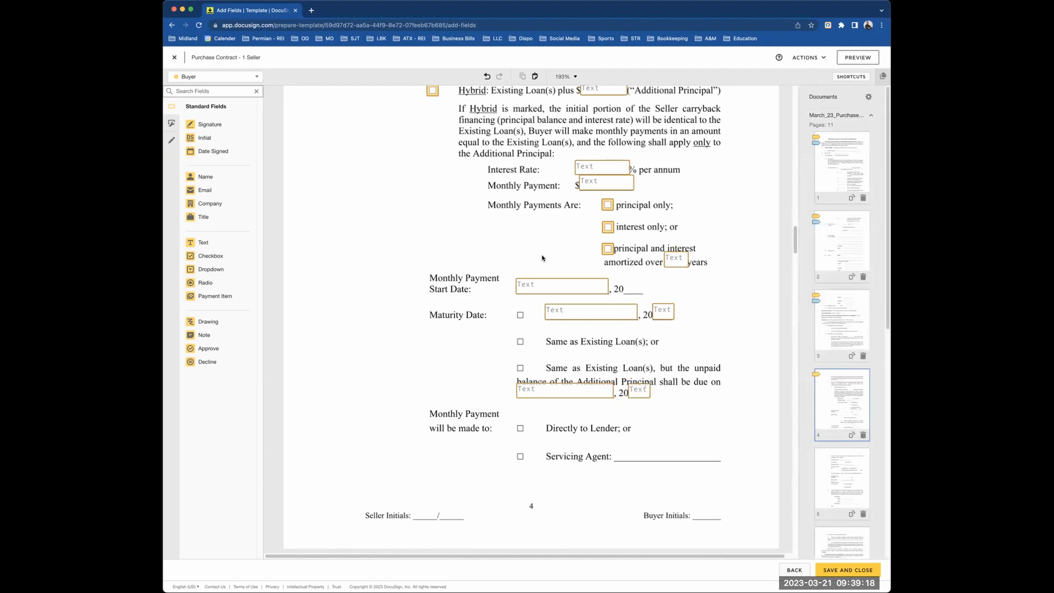
- Add a group of three checkboxes on the Maturity Date options and set its validation to Select at most 1
drag(210, 255, 520, 368)
click(520, 325)
click(521, 352)
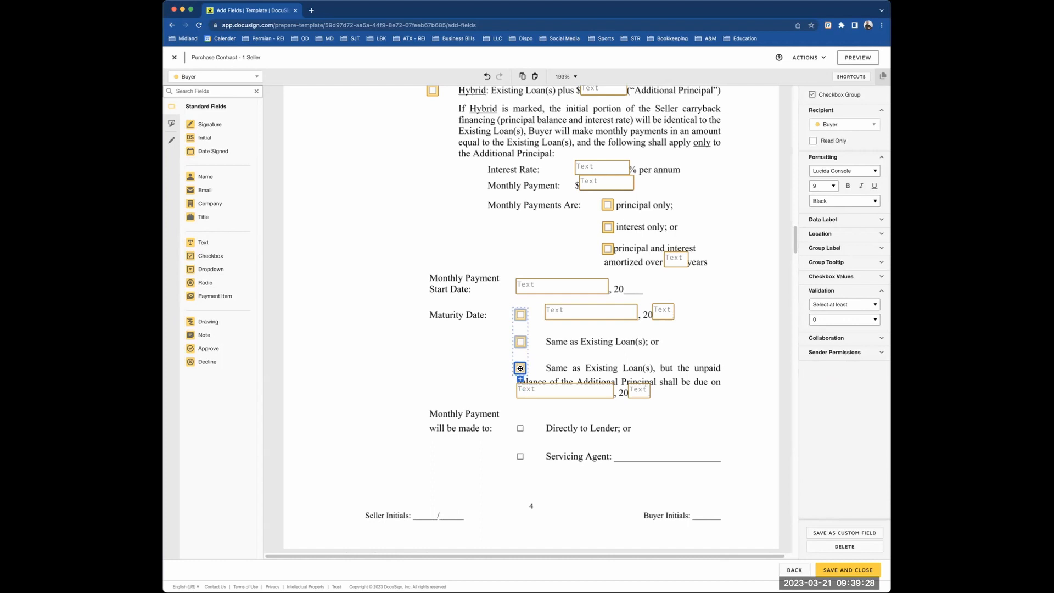
click(849, 305)
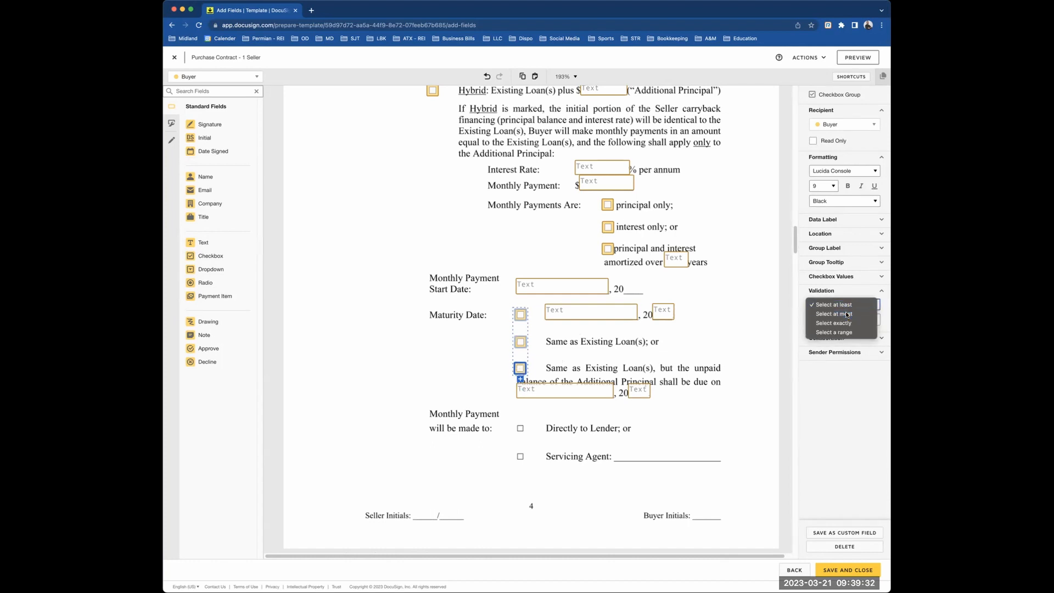
click(846, 315)
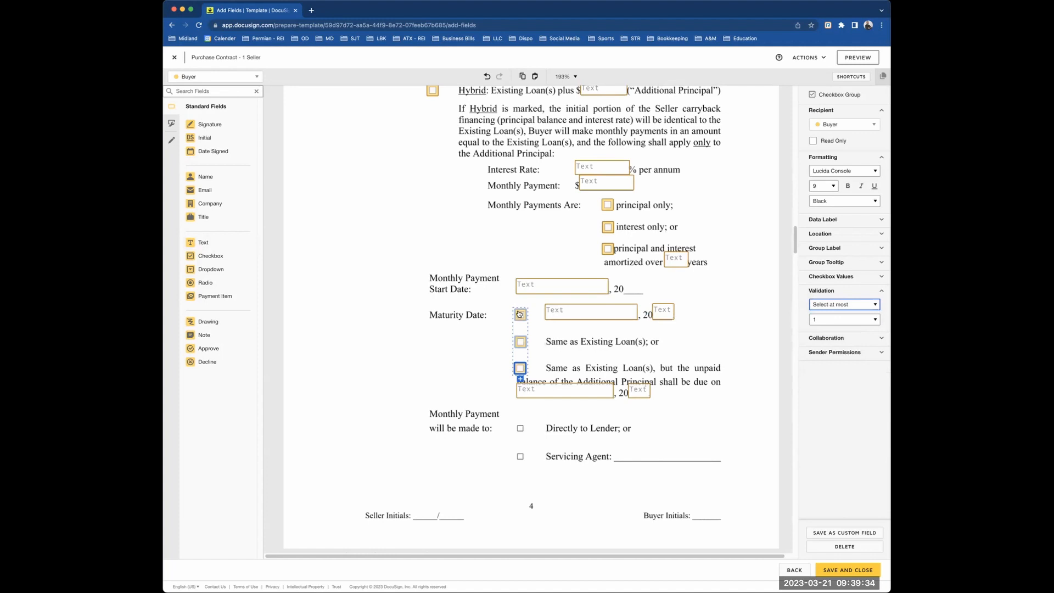
- Add a two-checkbox group beside Directly to Lender and Servicing Agent and set its validation to Select at most 1
scroll(556, 440, down, 1)
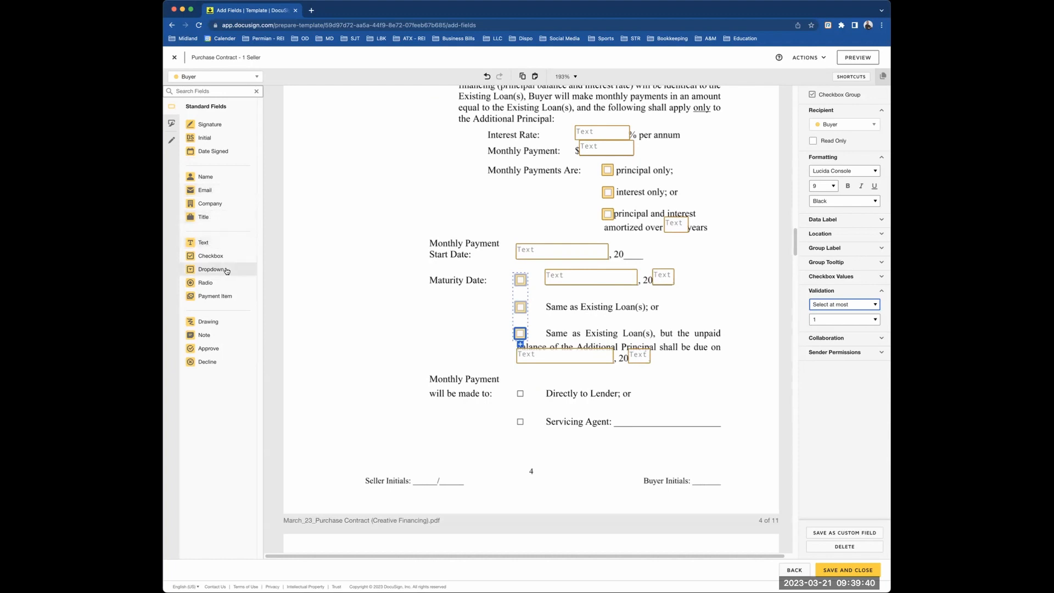
drag(221, 260, 517, 391)
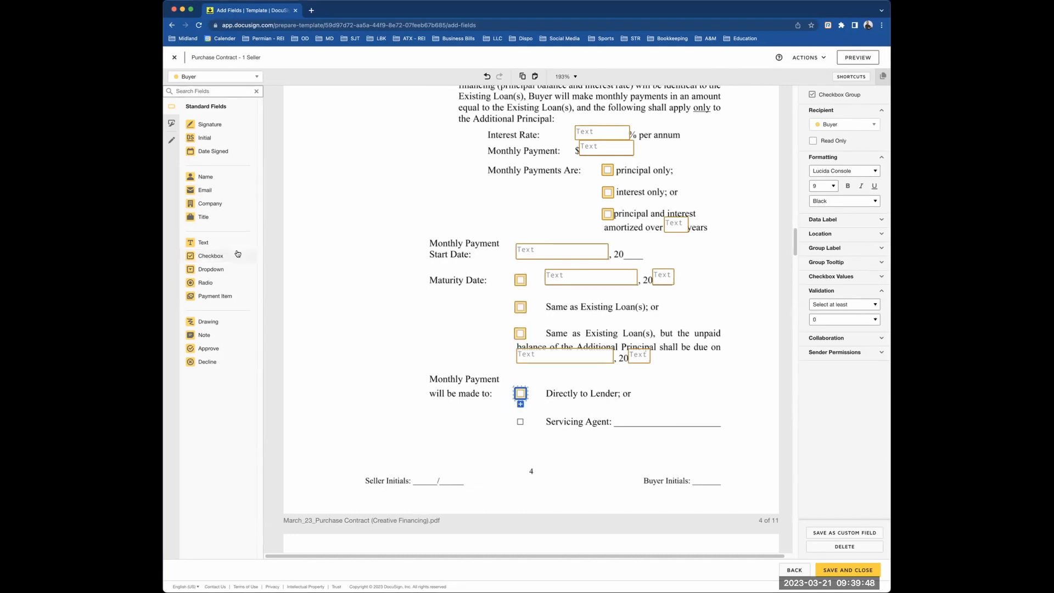
click(520, 404)
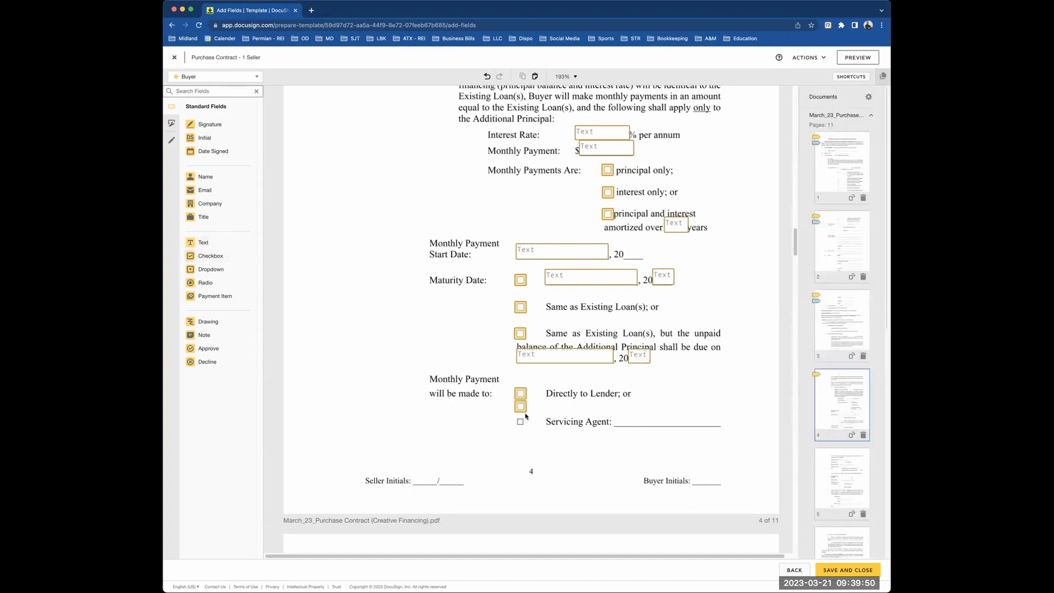
click(521, 422)
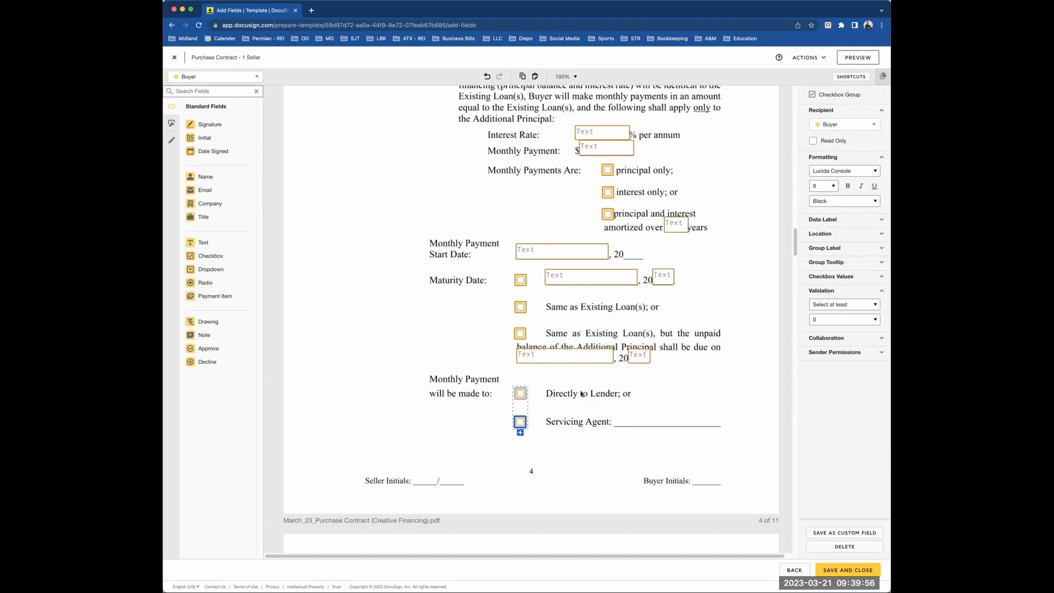
click(847, 304)
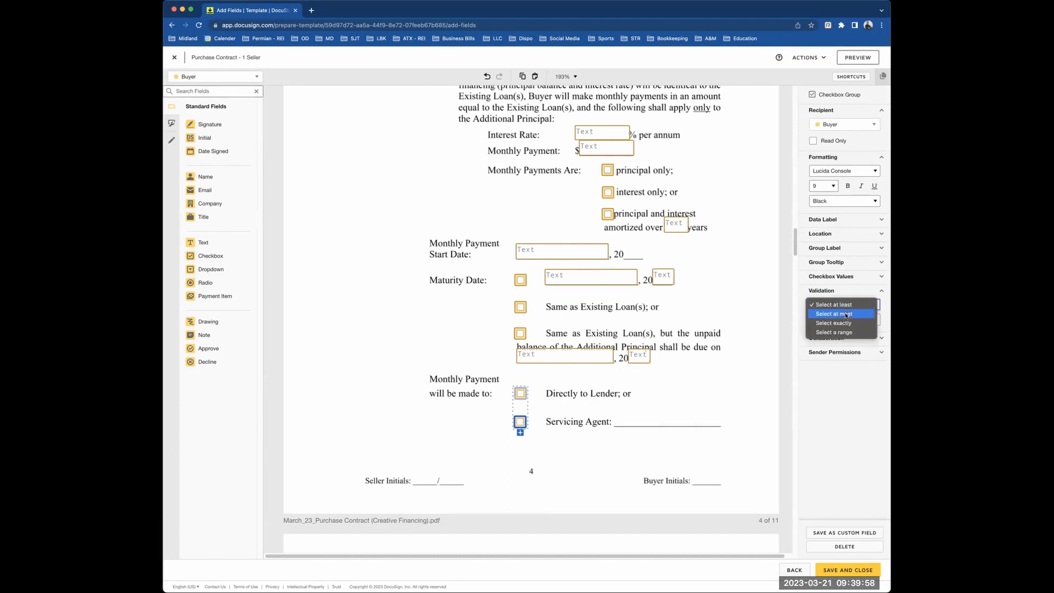
click(844, 324)
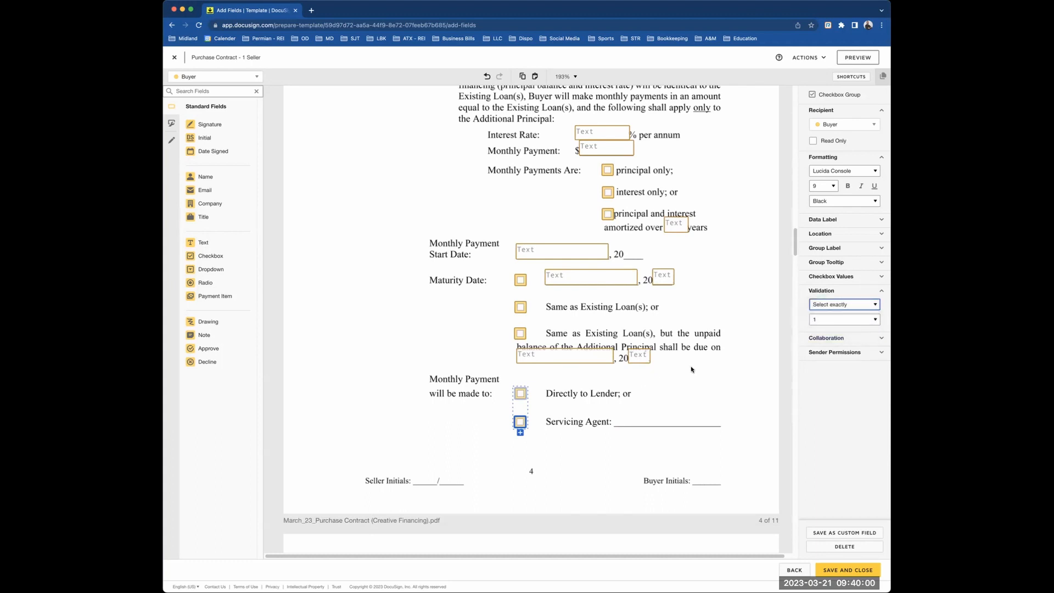
click(835, 305)
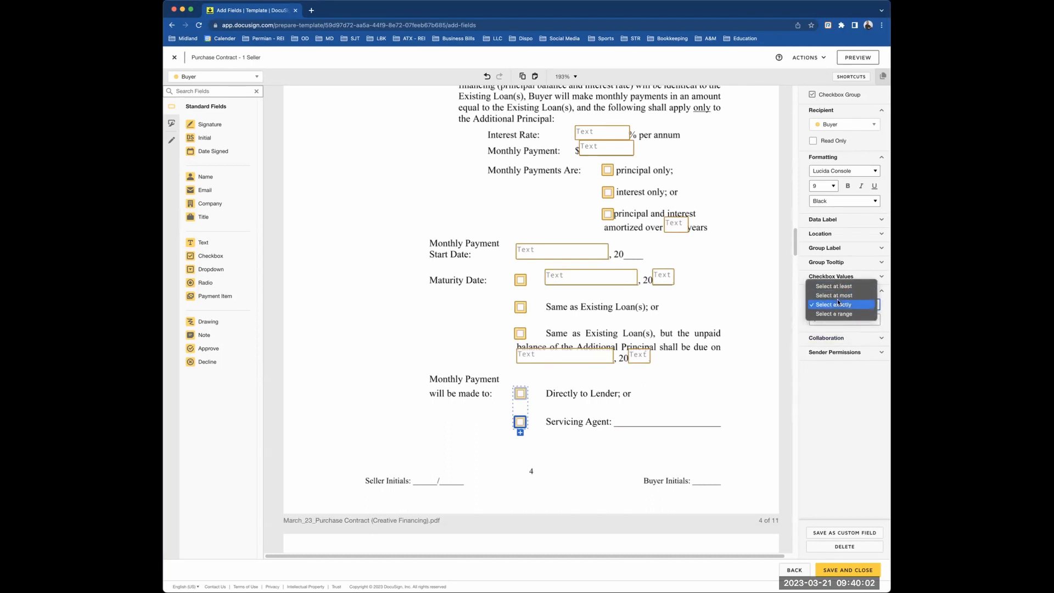
click(827, 305)
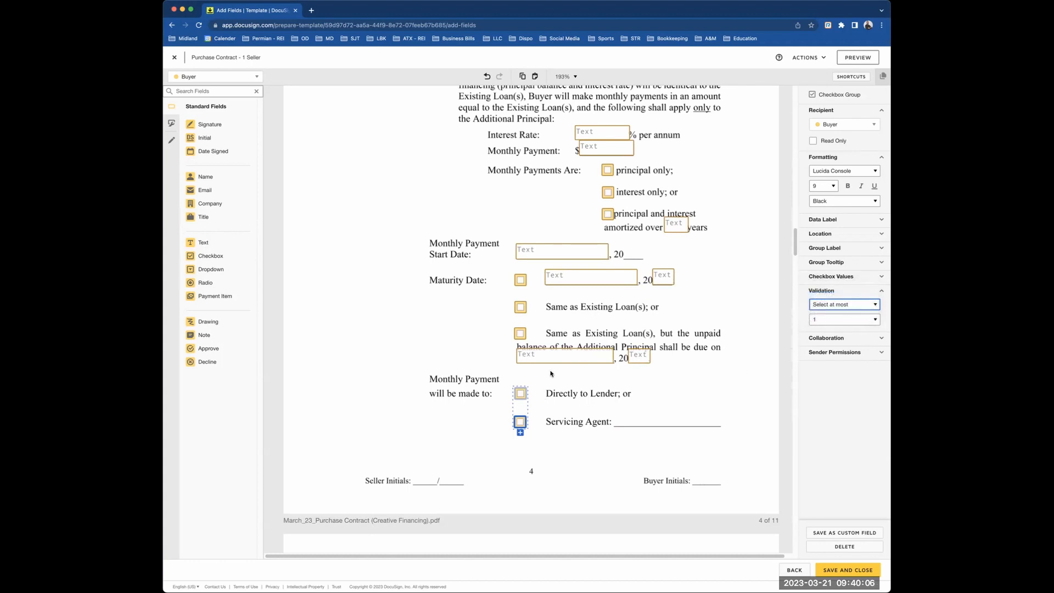
- Add a Buyer text field on the Servicing Agent blank and widen it to span the whole line
click(203, 242)
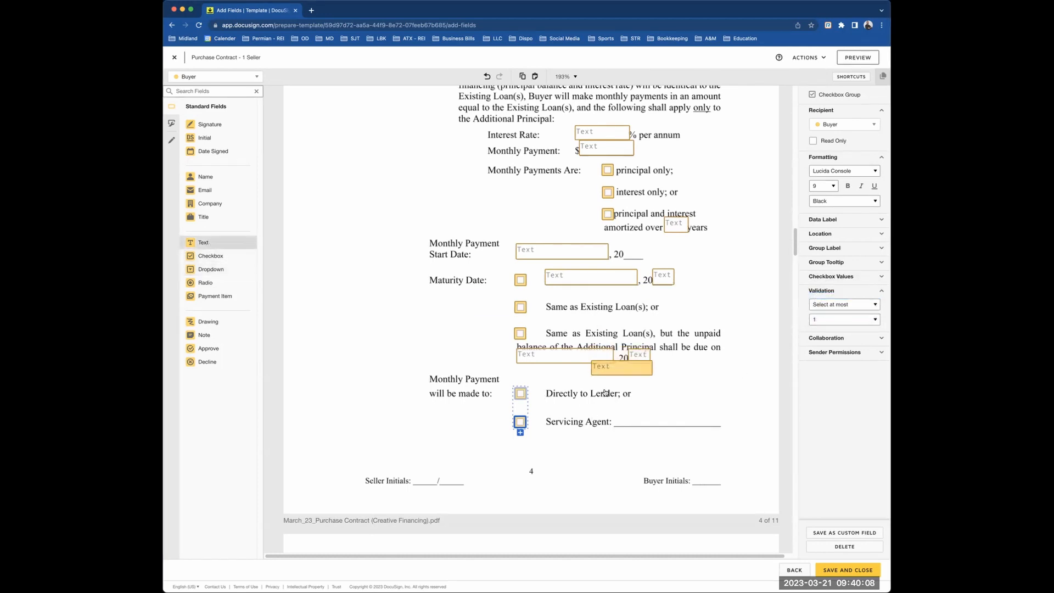
click(620, 414)
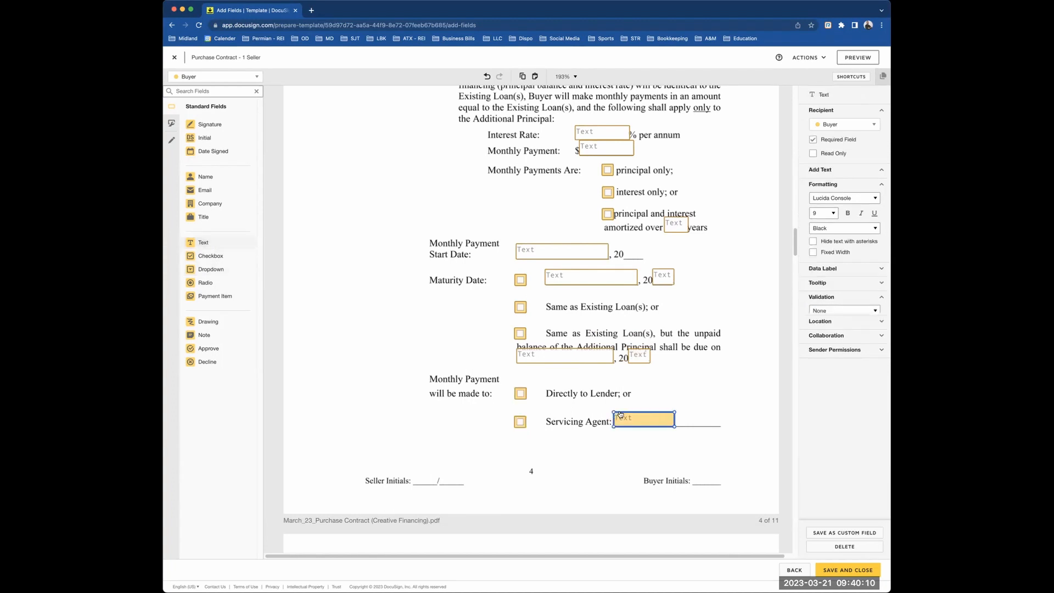
drag(673, 411, 733, 408)
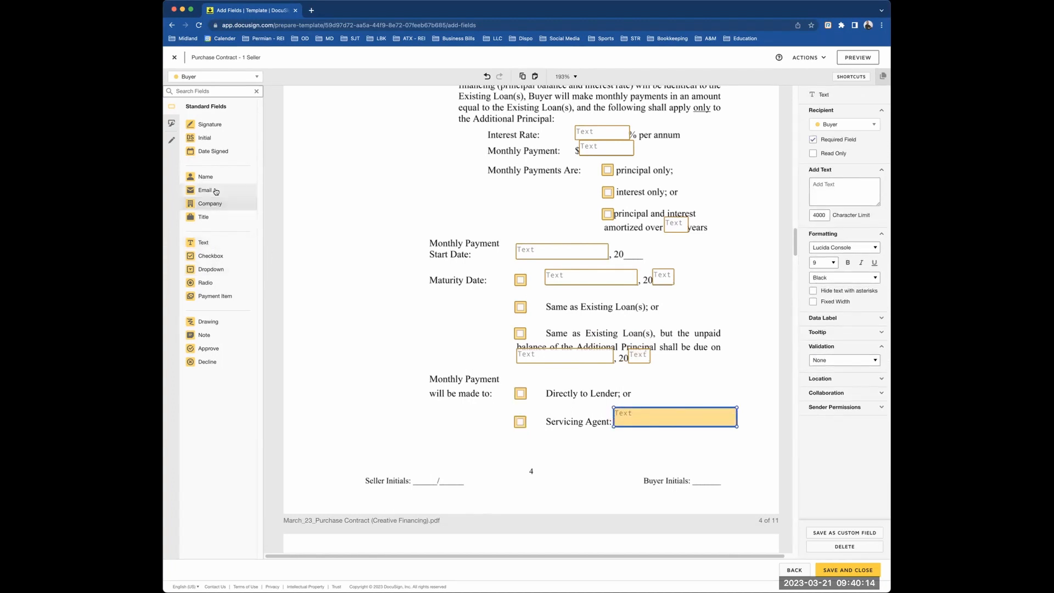
- Place an Initial field for the Buyer on Buyer Initials and one for the Seller on Seller Initials at the foot of page 4
click(204, 138)
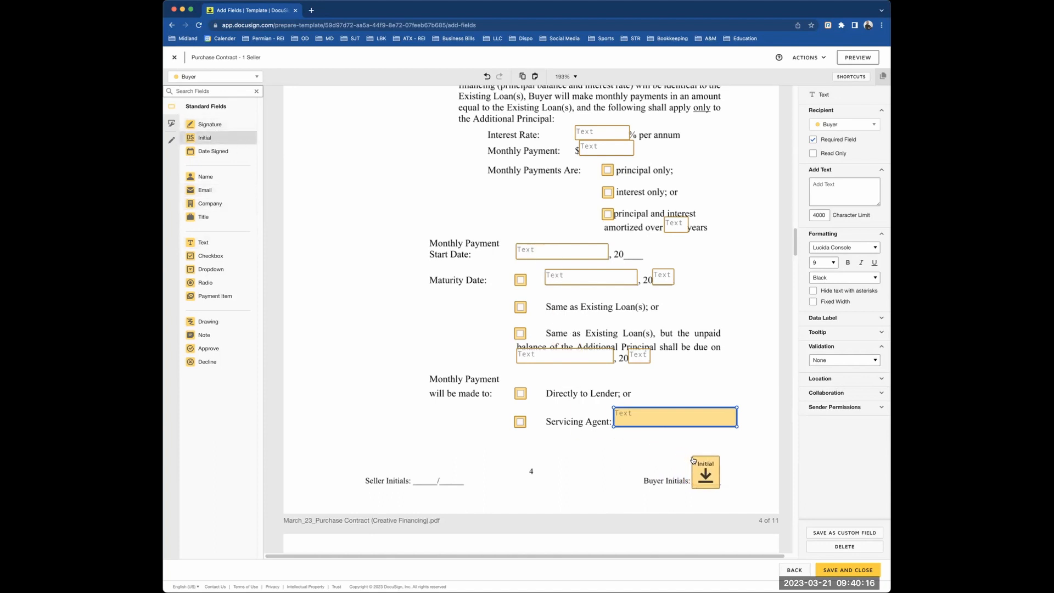
click(705, 473)
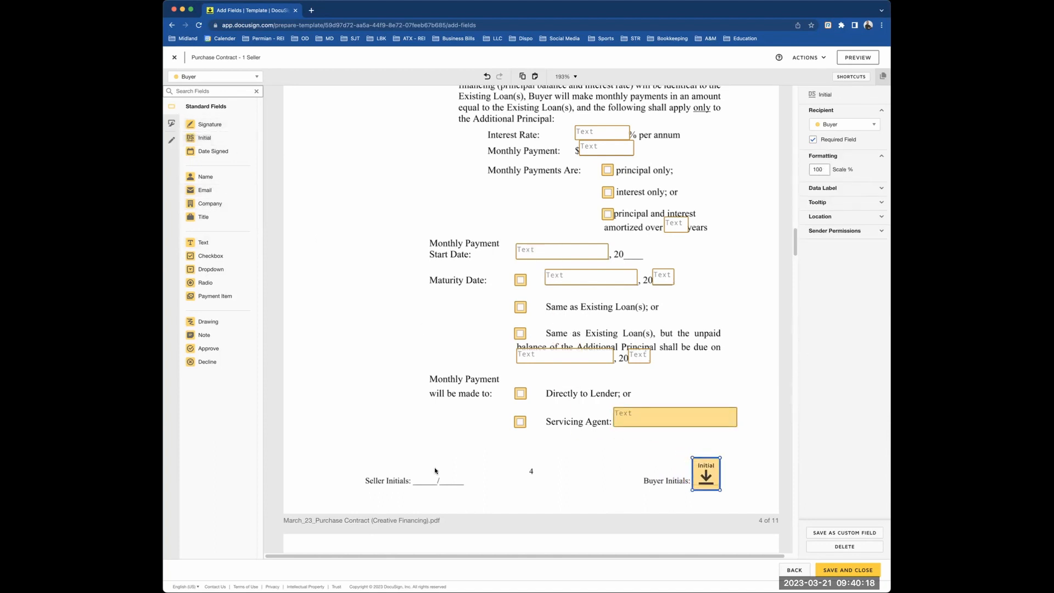
click(230, 78)
click(210, 104)
click(205, 138)
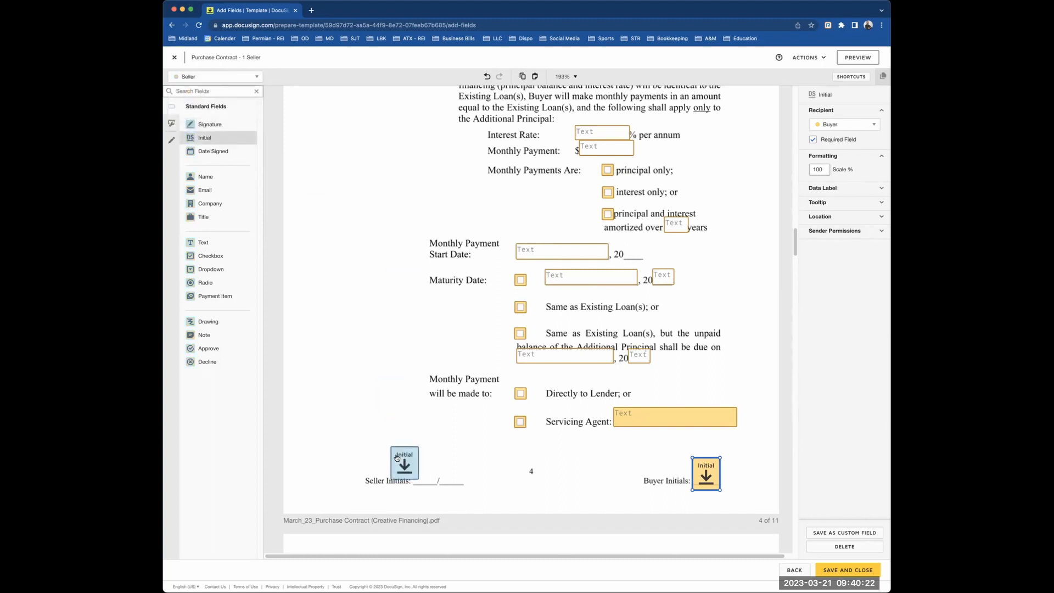
click(410, 461)
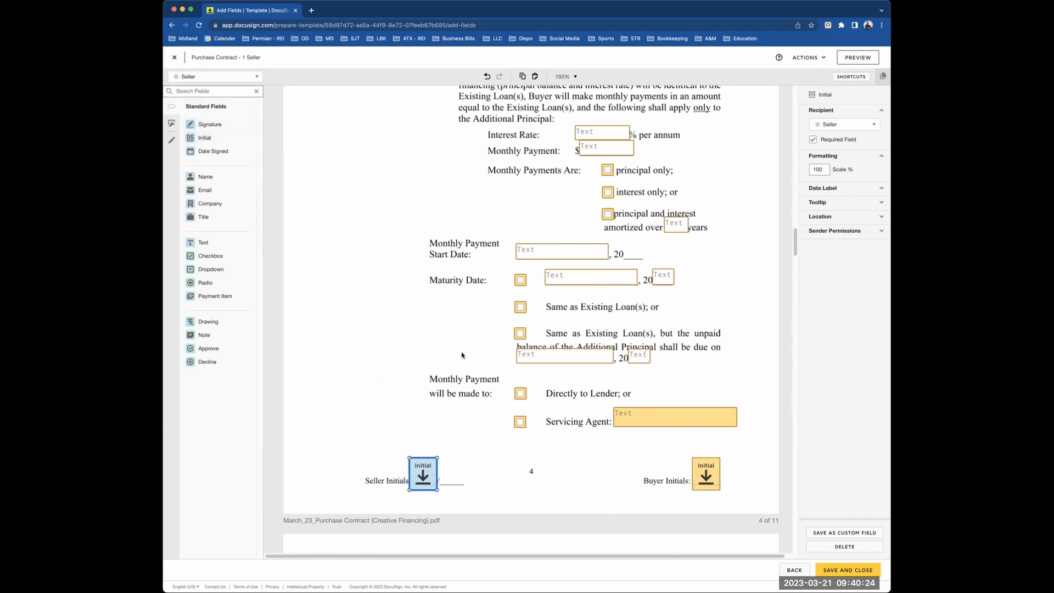
- Make the Servicing Agent text field on page 4 optional
scroll(462, 355, down, 1)
click(645, 392)
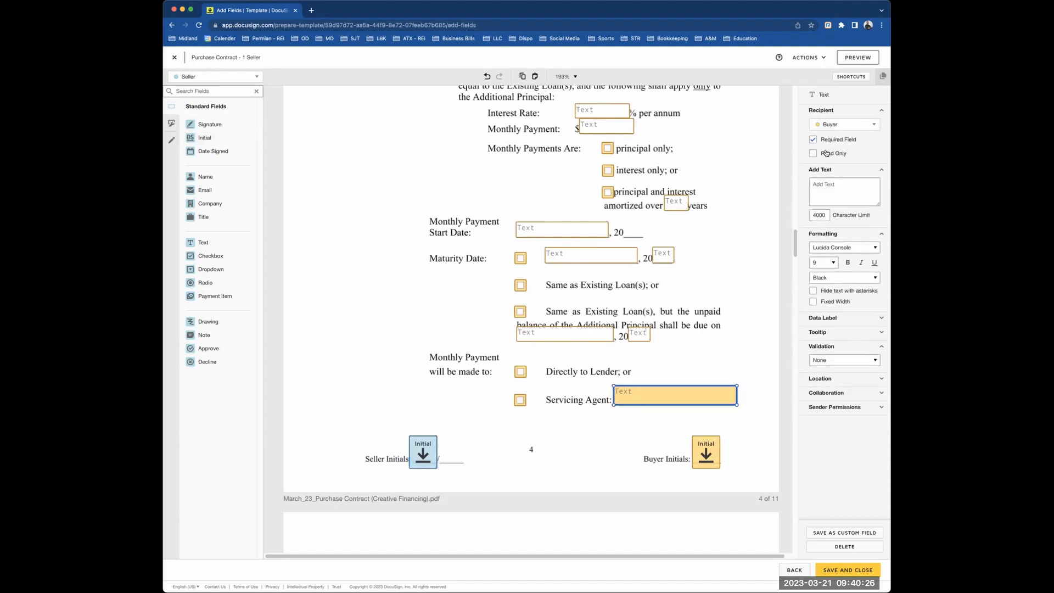
click(826, 140)
- Switch the field recipient back to Buyer and add a checkbox beside the Seller carryback clause on page 5
scroll(466, 467, down, 5)
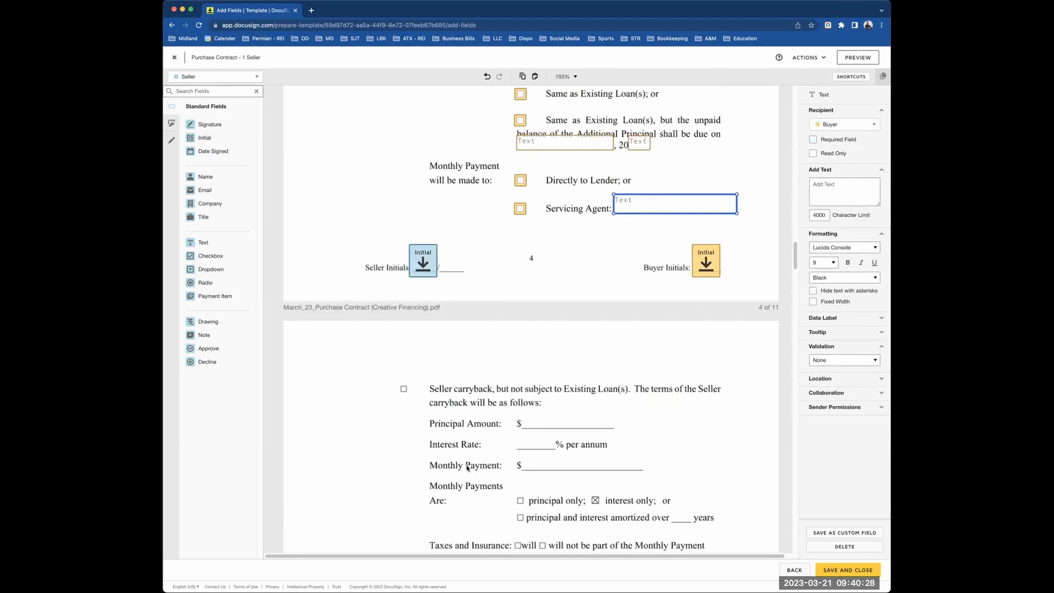
click(225, 76)
click(221, 90)
scroll(483, 342, down, 2)
scroll(483, 342, up, 8)
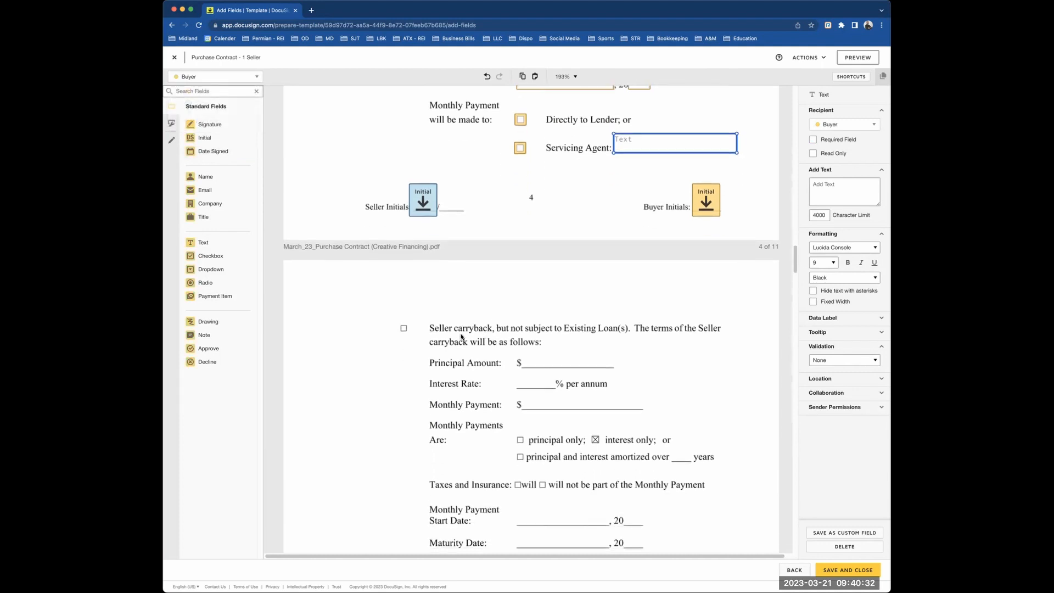
scroll(421, 149, up, 3)
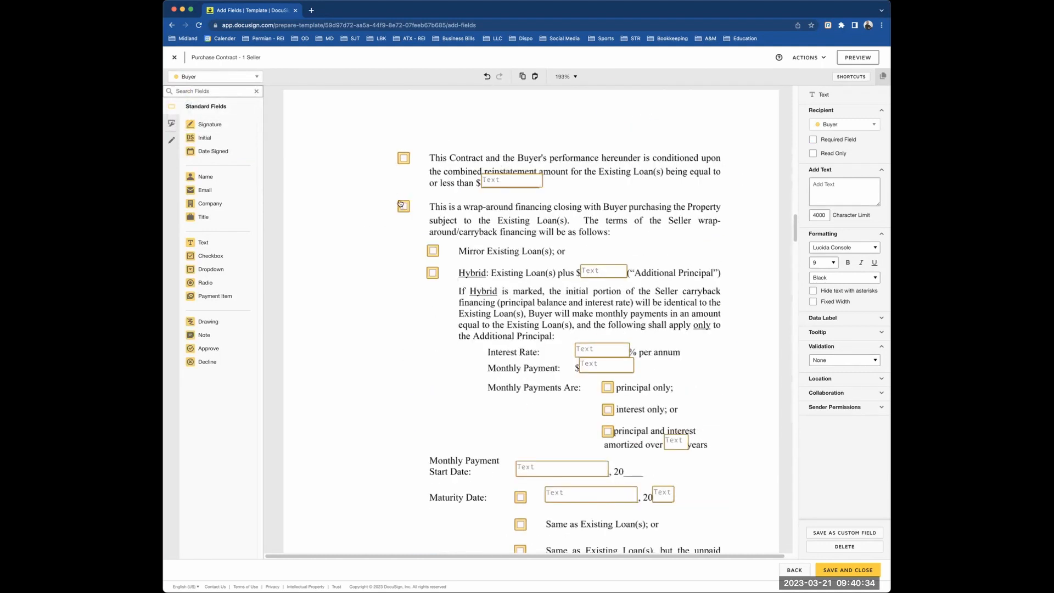
click(403, 206)
scroll(461, 308, down, 10)
scroll(451, 330, down, 3)
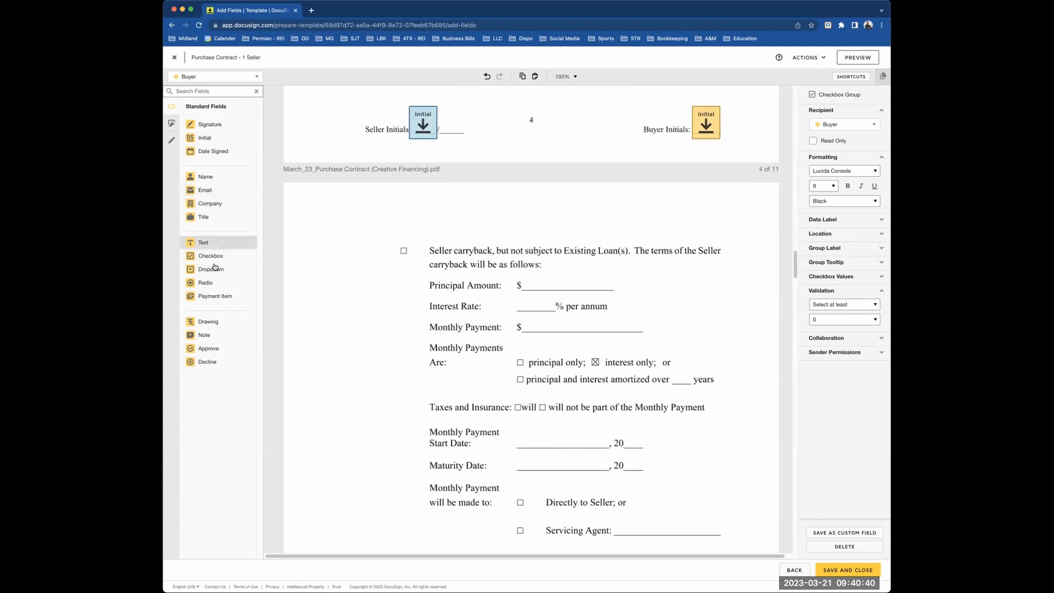
drag(214, 259, 400, 249)
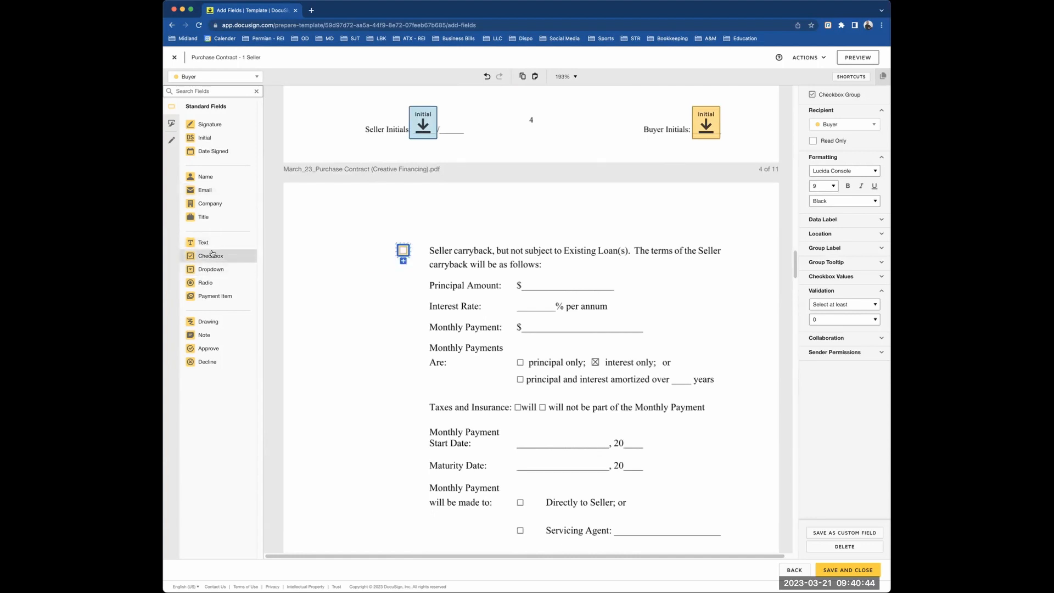
- Add text fields on the Principal Amount and Interest Rate blanks on page 5, sizing them to fit
drag(203, 242, 515, 278)
drag(582, 273, 619, 271)
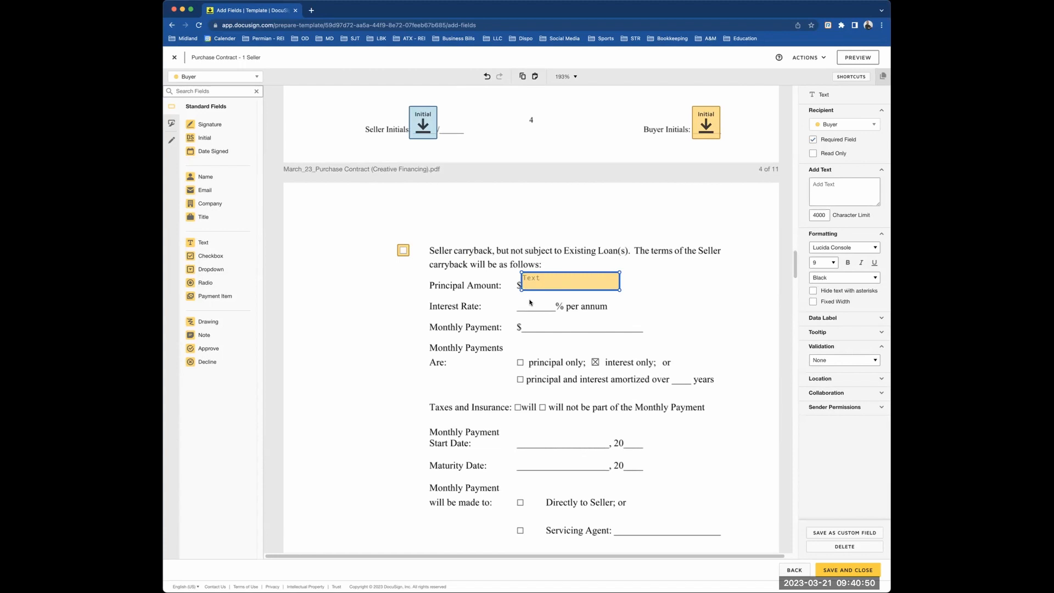
drag(198, 243, 555, 296)
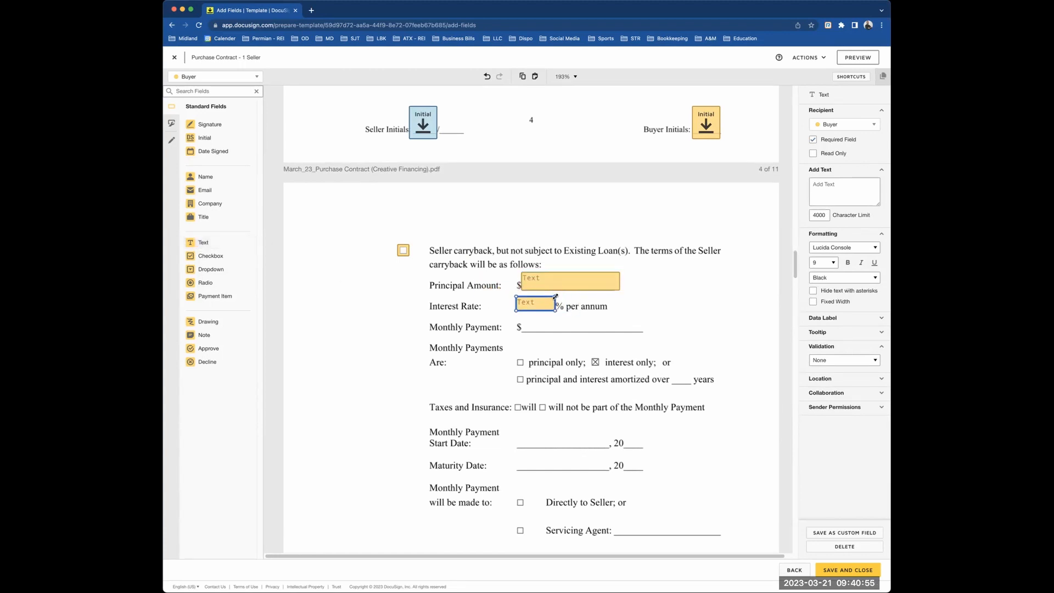
click(604, 282)
drag(620, 272, 640, 271)
- Widen the Principal Amount text field on page 5 and duplicate it onto the Monthly Payment blank
scroll(652, 252, up, 3)
scroll(652, 252, up, 3)
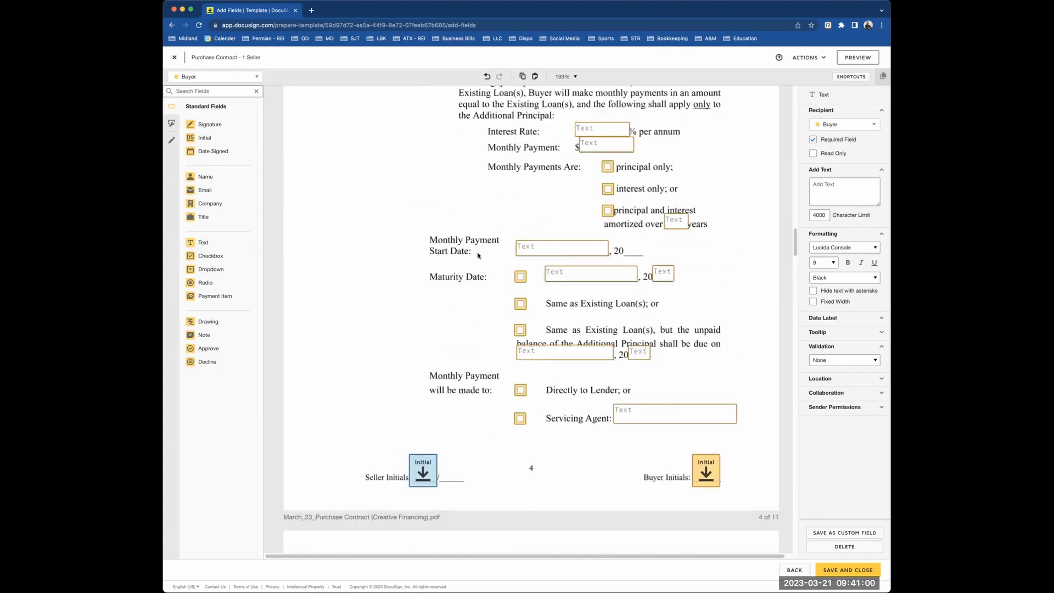
scroll(470, 211, up, 2)
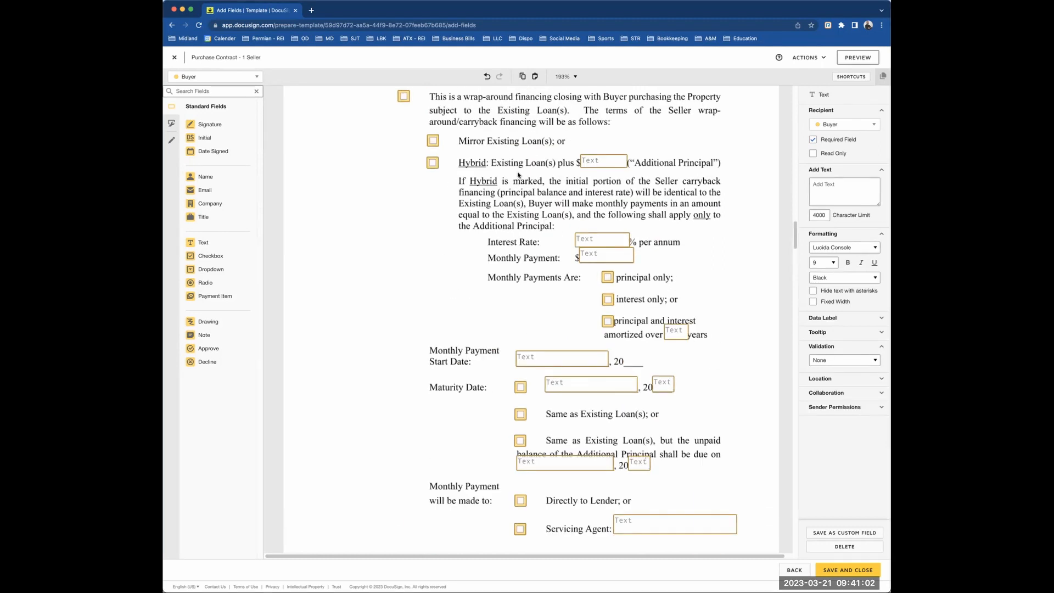
scroll(607, 364, down, 7)
scroll(608, 363, down, 2)
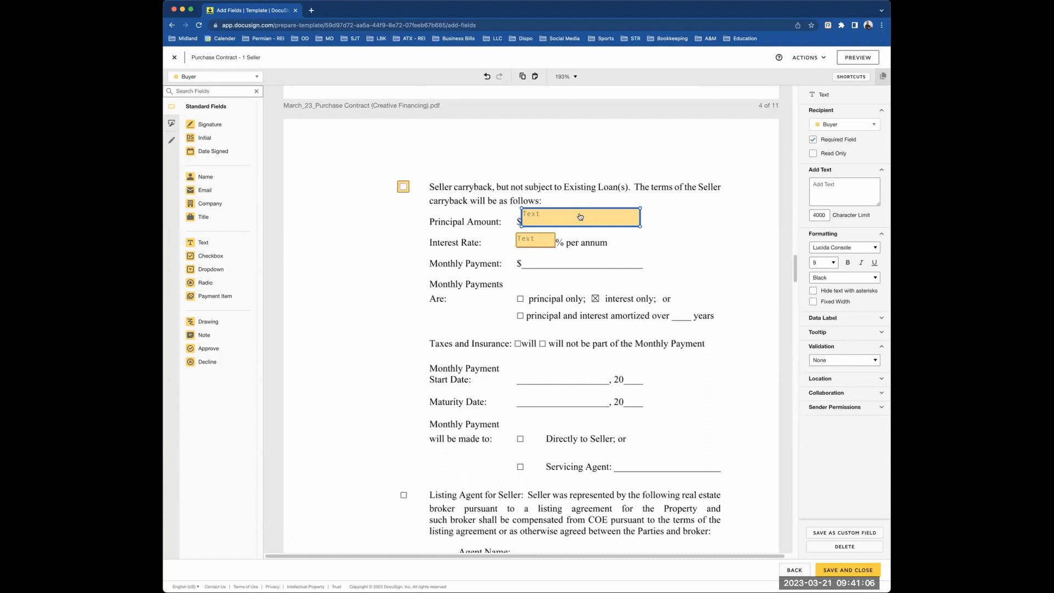
key(super+v)
drag(579, 228, 568, 258)
- Make the Principal Amount, Interest Rate and Monthly Payment text fields on page 5 optional
drag(476, 179, 621, 287)
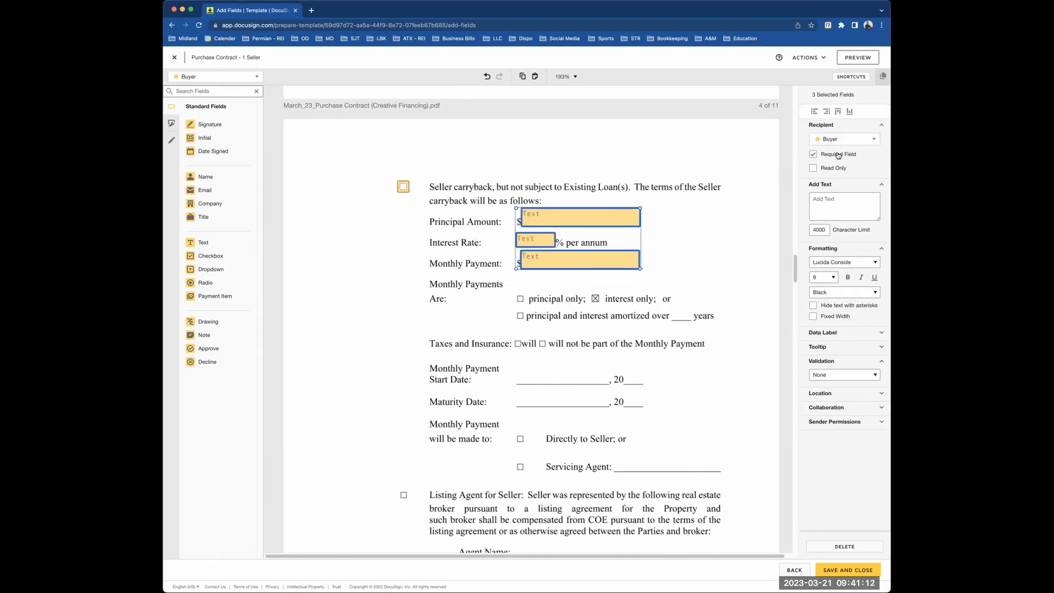
click(838, 154)
click(595, 299)
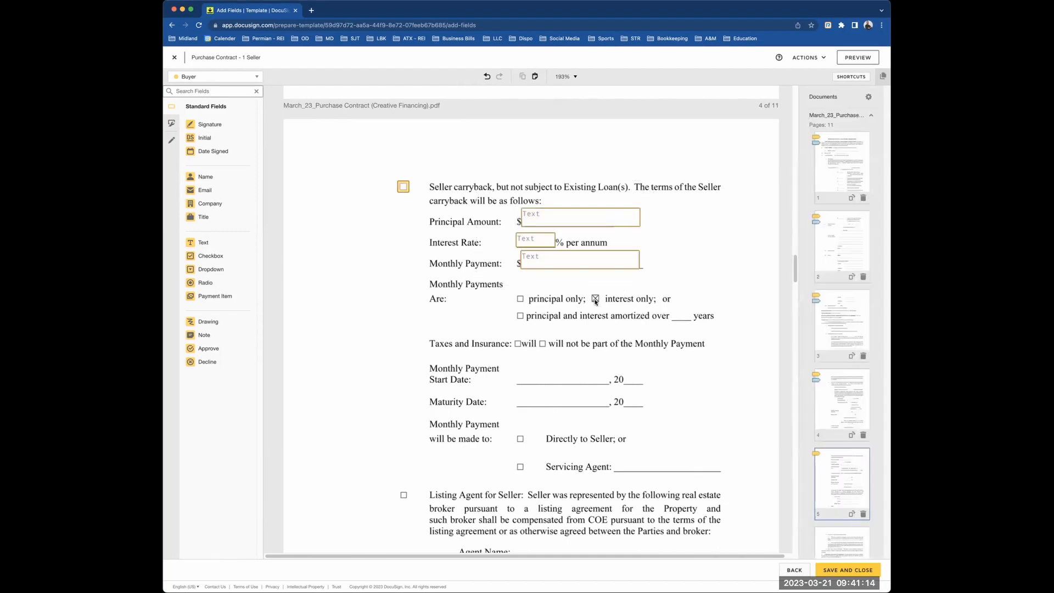
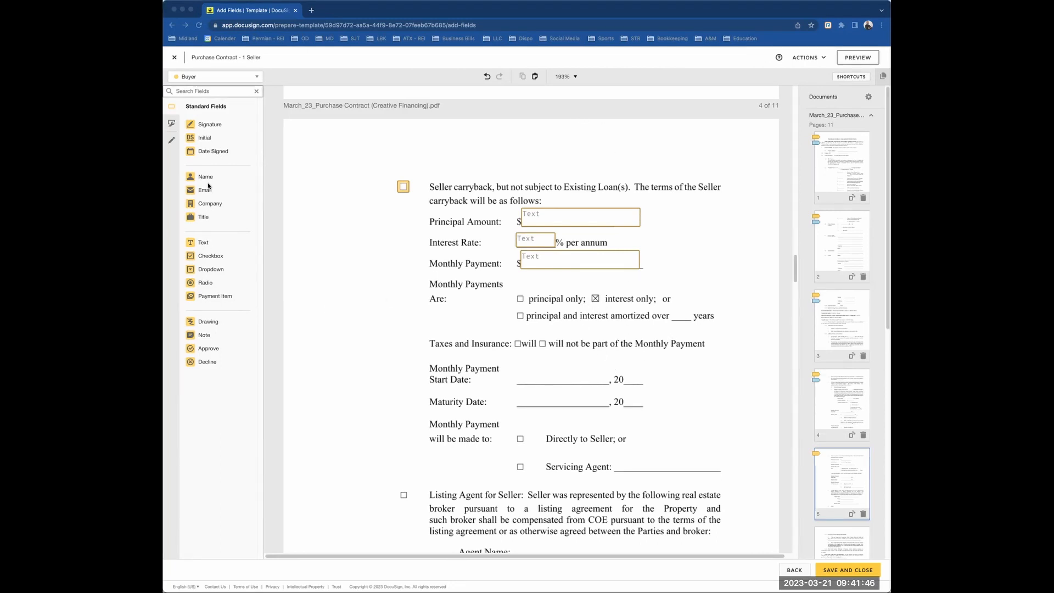
- Place three grouped checkboxes on principal only, interest only, and principal and interest amortized, with validation set to Select at most 1
drag(209, 256, 519, 298)
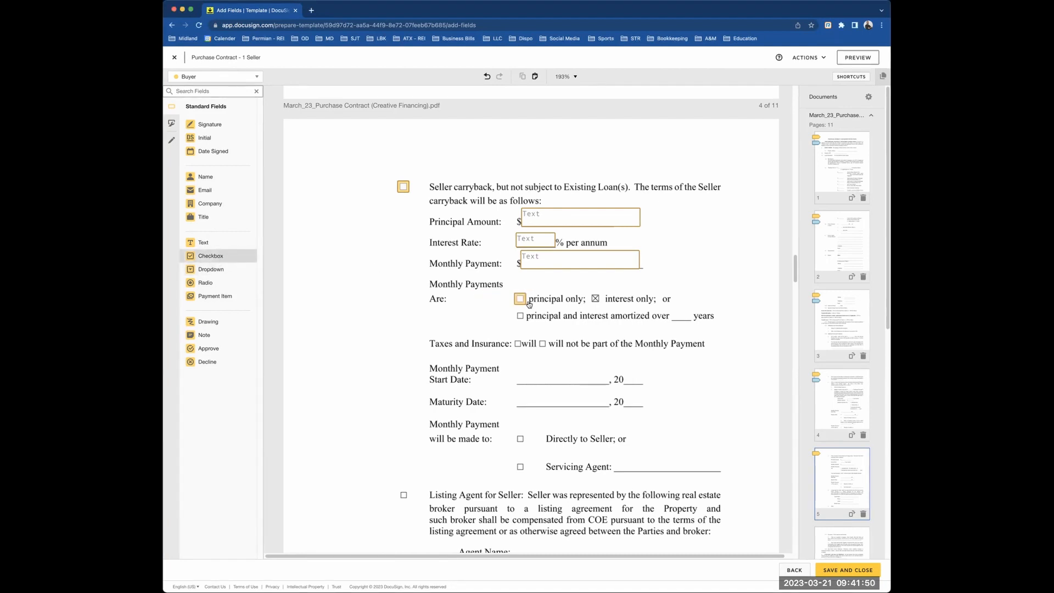
click(520, 311)
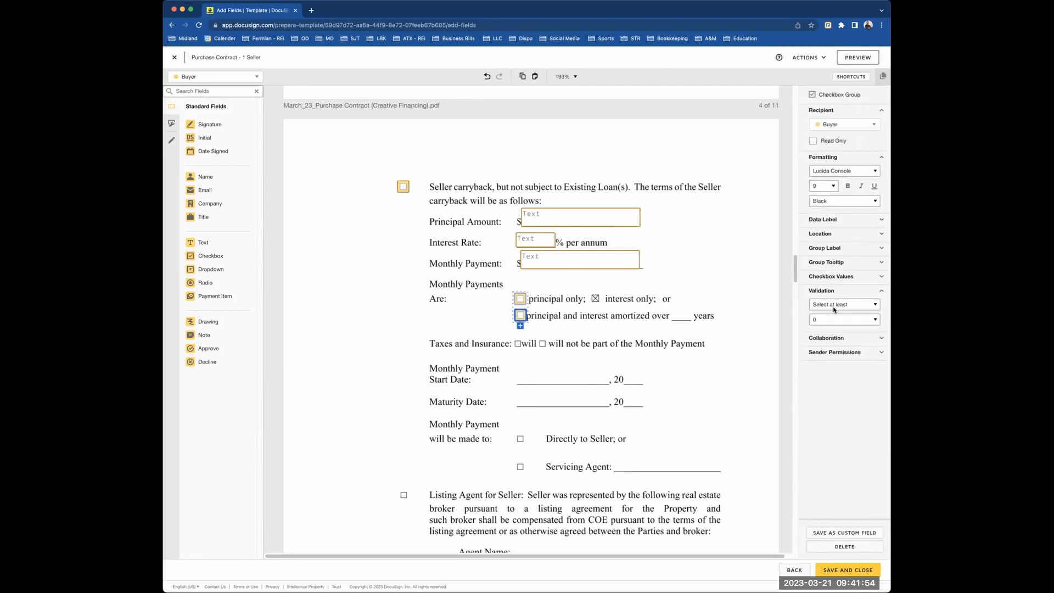
click(834, 310)
click(837, 312)
drag(521, 323, 596, 298)
click(558, 312)
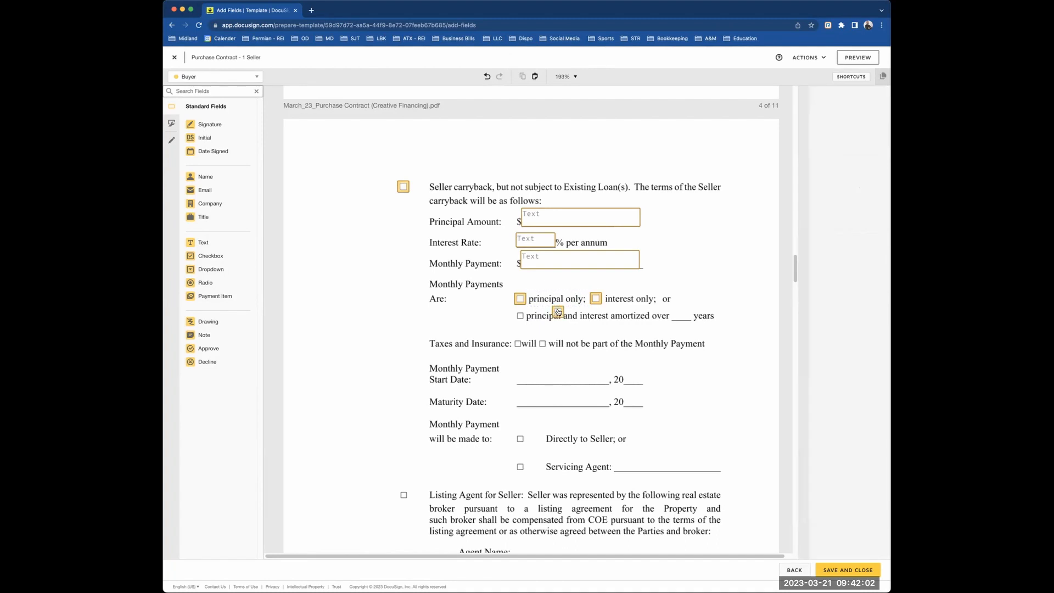
click(558, 314)
drag(522, 320, 519, 318)
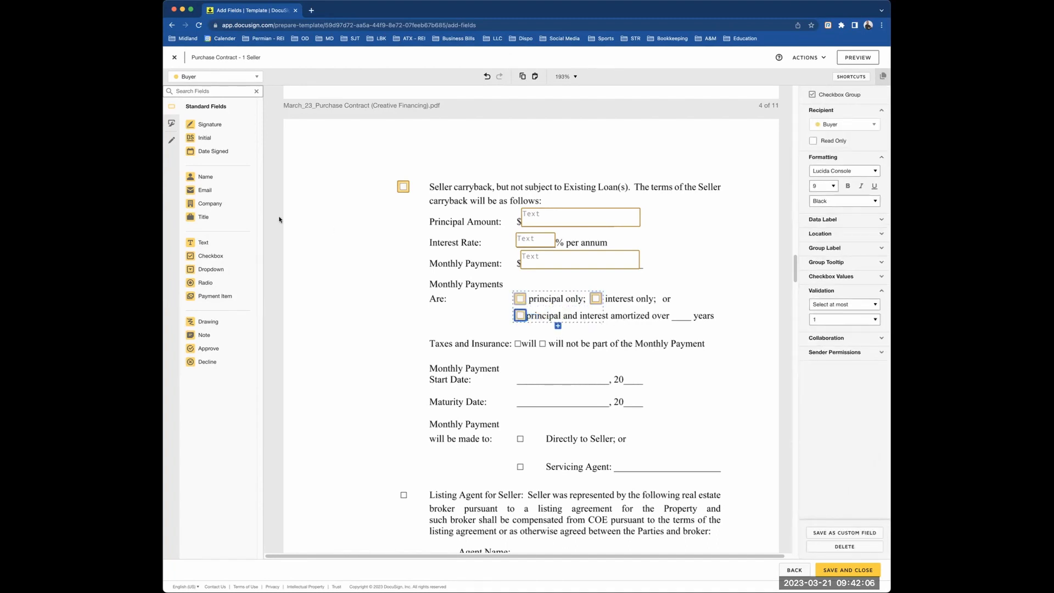
- Add an optional text field on the amortized years blank, sized slightly wider than the blank
drag(217, 244, 694, 305)
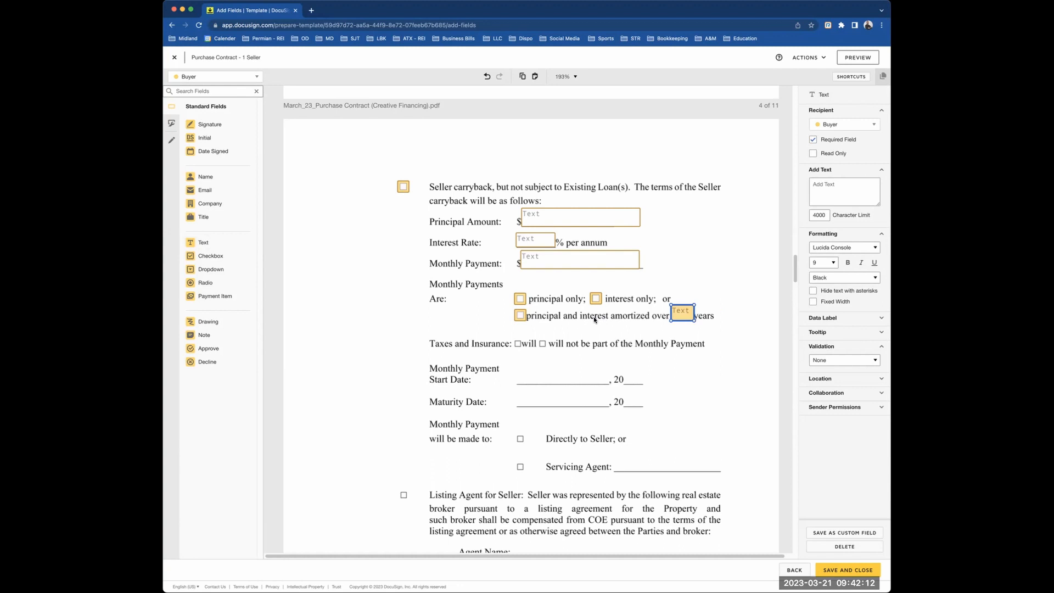
drag(694, 304, 699, 303)
click(829, 140)
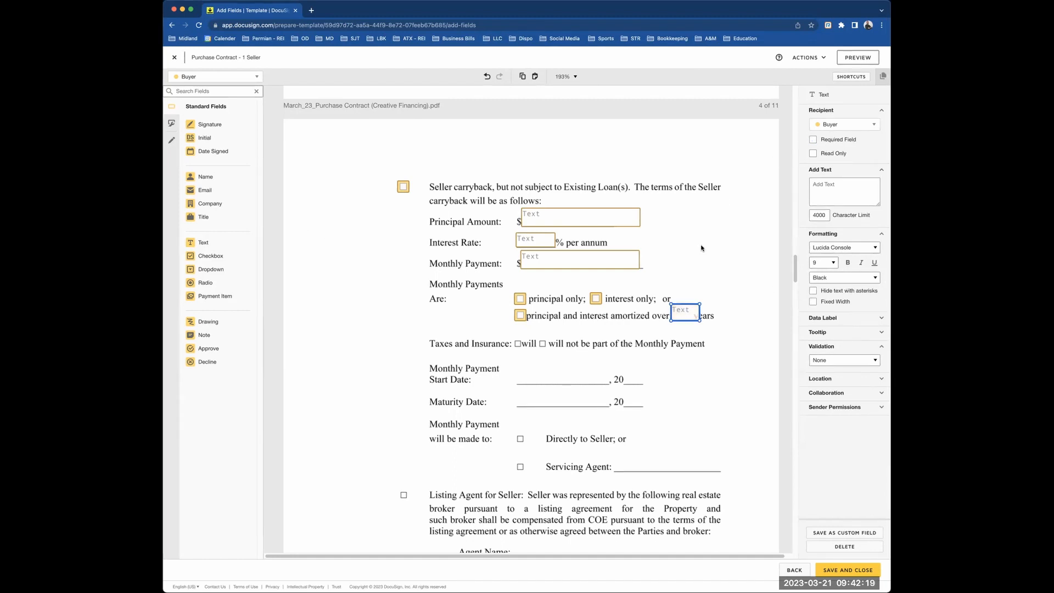
click(597, 301)
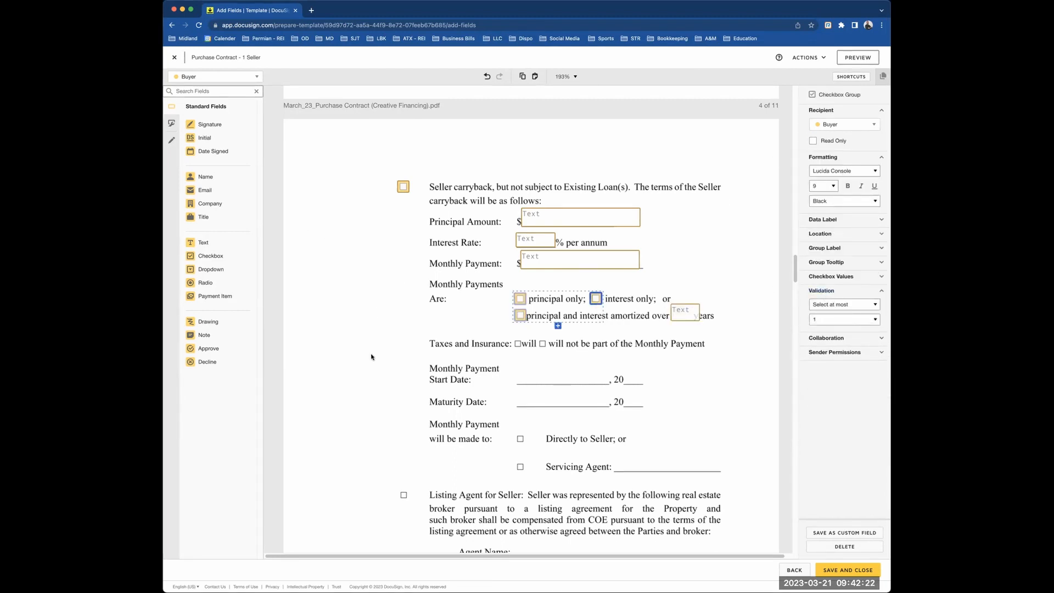
- Add text fields on the Monthly Payment Start Date blank and its year blank, sizing each to fit
drag(204, 242, 608, 368)
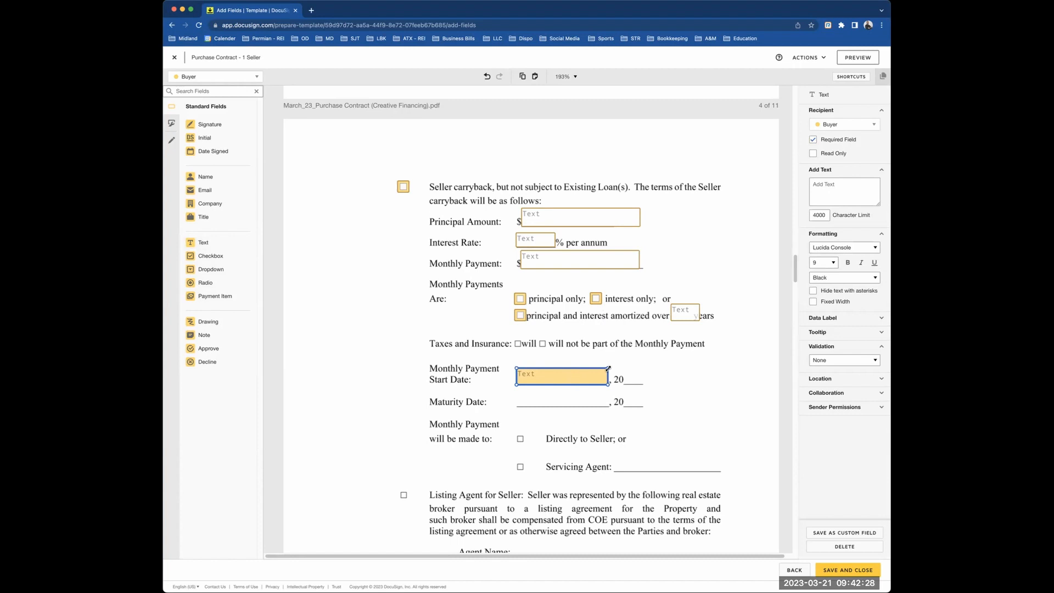
key(super+c)
key(super+v)
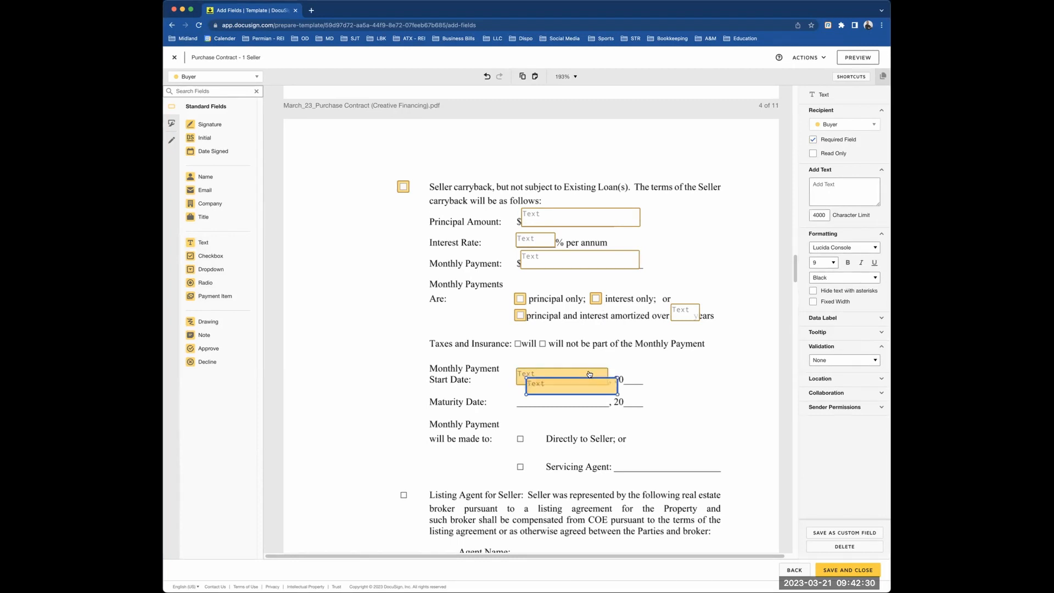
drag(571, 389, 648, 368)
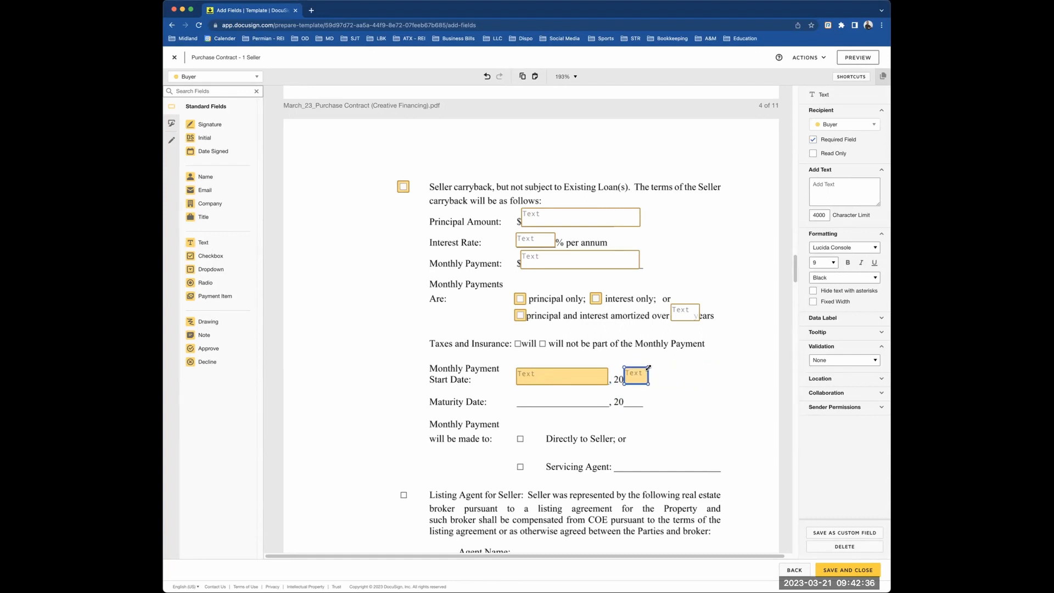
- Duplicate the Start Date text field onto the Maturity Date blank and its year blank, narrowing the year copy
click(574, 380)
key(super+v)
drag(570, 386, 561, 398)
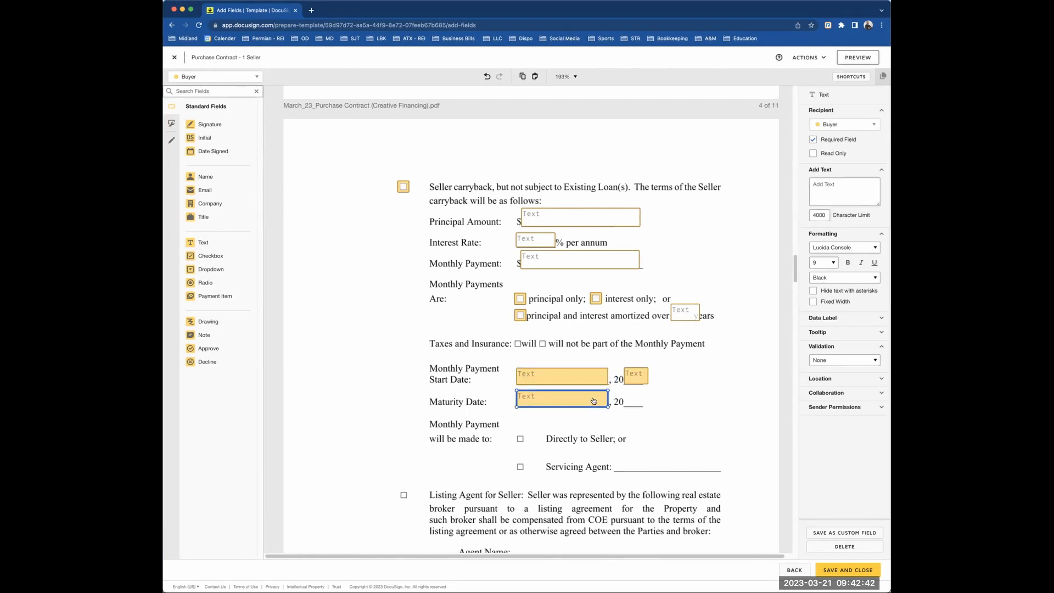
key(super+v)
drag(589, 411, 648, 388)
click(638, 380)
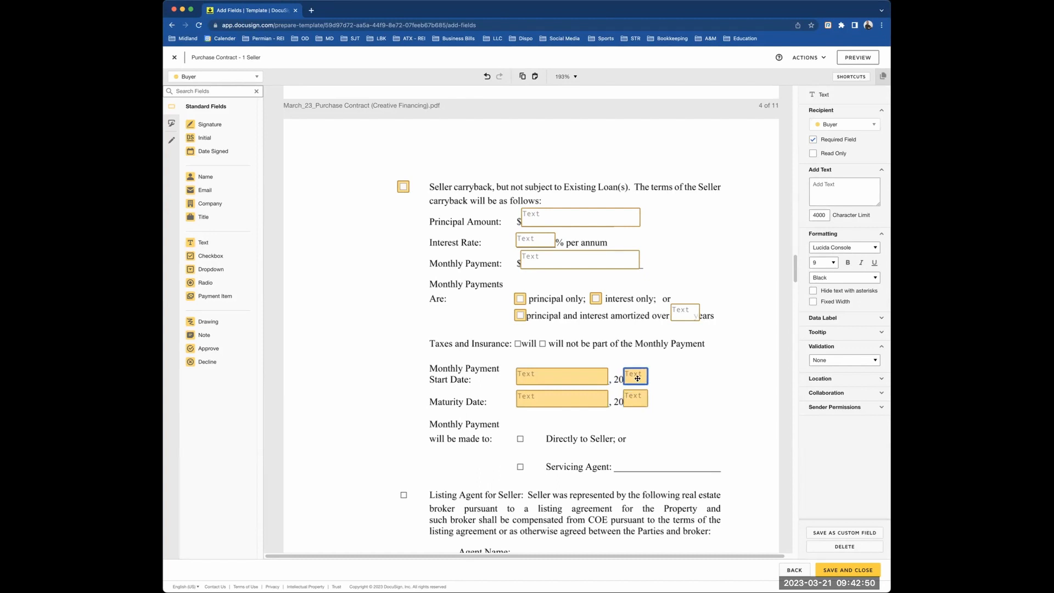
- Place grouped checkboxes on Directly to Seller and Servicing Agent, and make the four start and maturity date text fields optional
drag(212, 259, 518, 467)
click(521, 455)
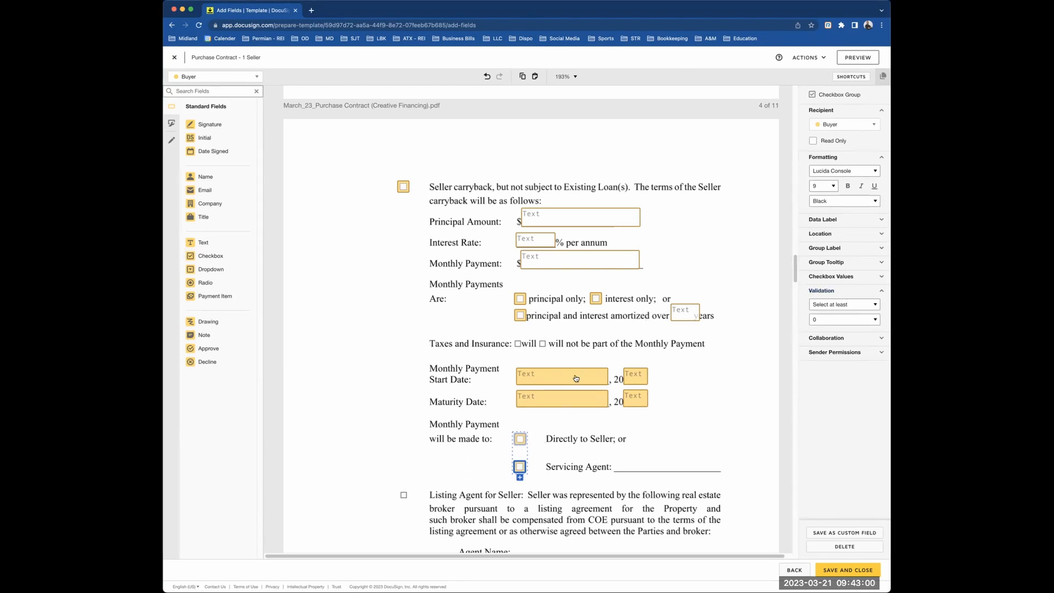
drag(494, 359, 650, 409)
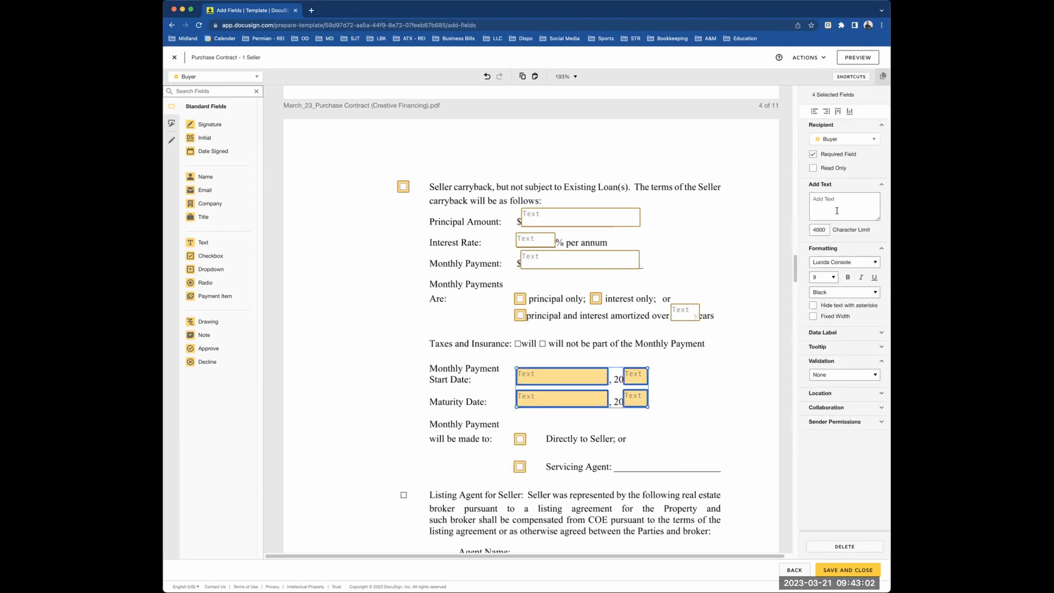
click(850, 154)
- Copy the optional Maturity Date text field onto the Servicing Agent blank on page 5 and widen it to cover the line
click(562, 397)
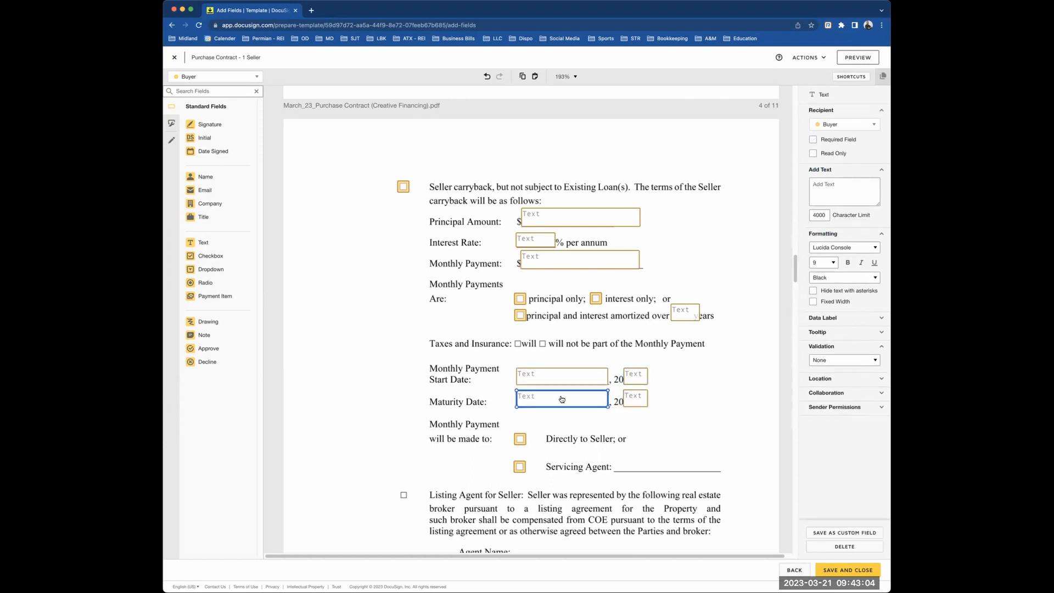
key(ctrl+c)
key(ctrl+v)
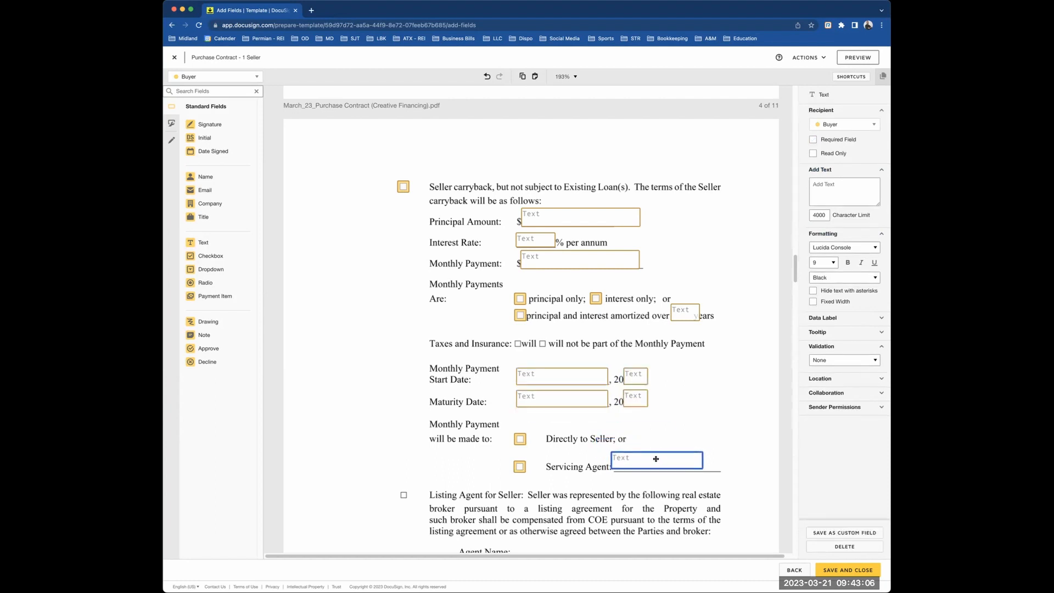
click(656, 461)
drag(705, 455, 732, 455)
scroll(641, 409, down, 3)
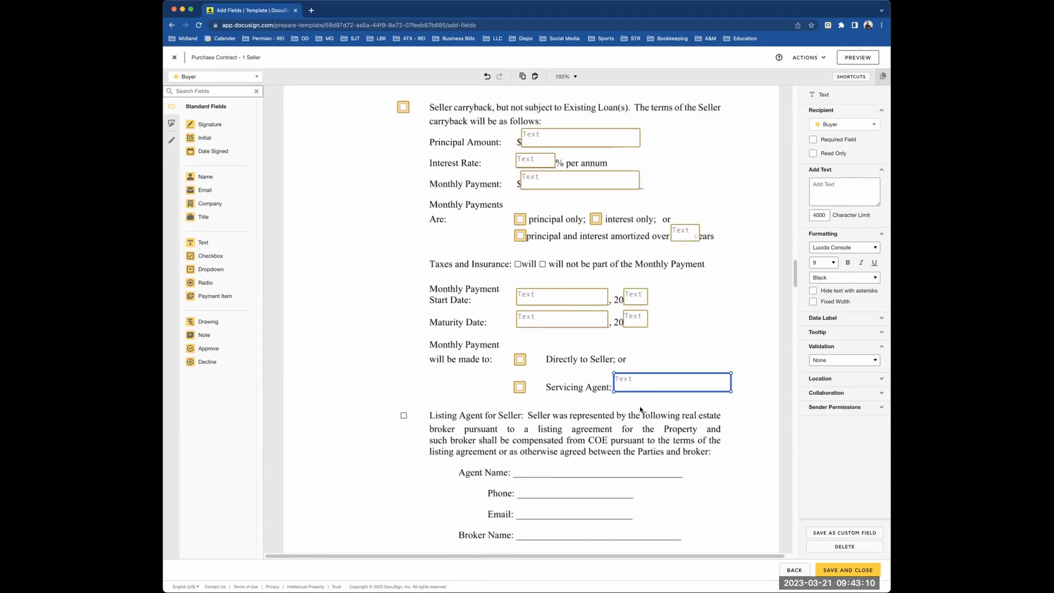
scroll(423, 373, down, 1)
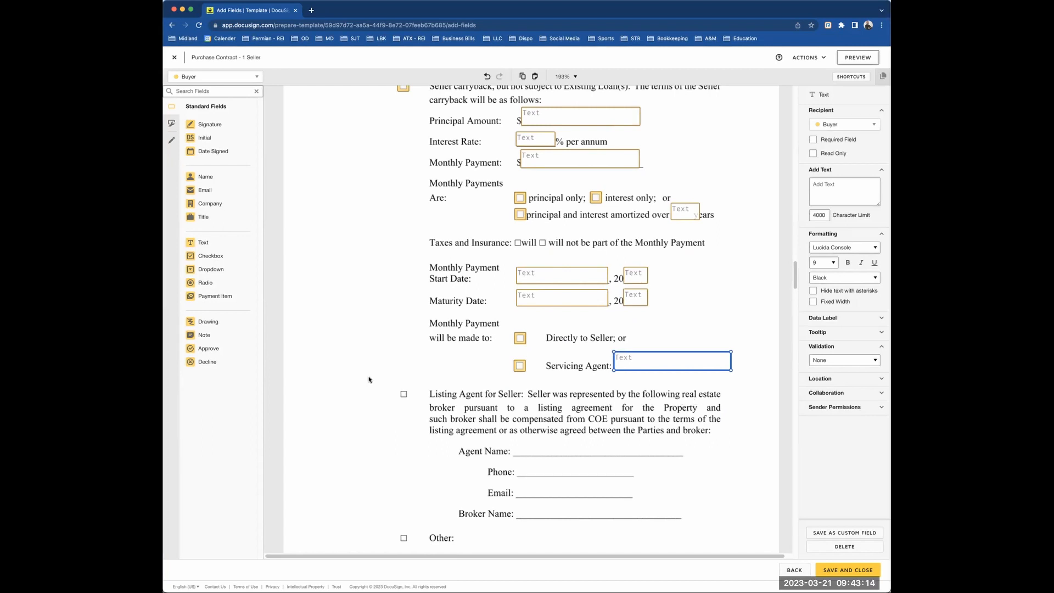
click(207, 242)
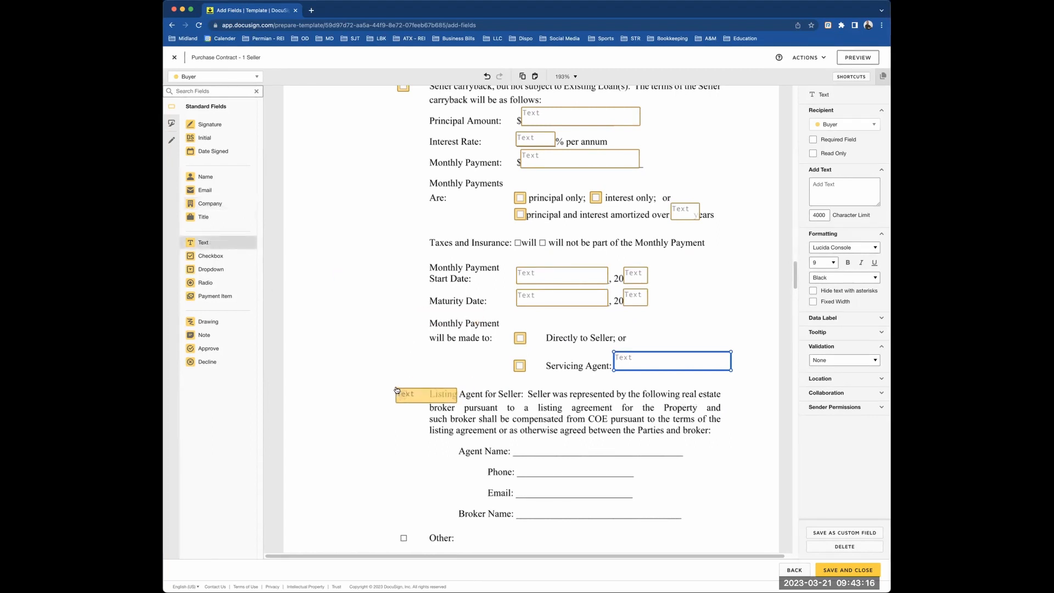
click(429, 360)
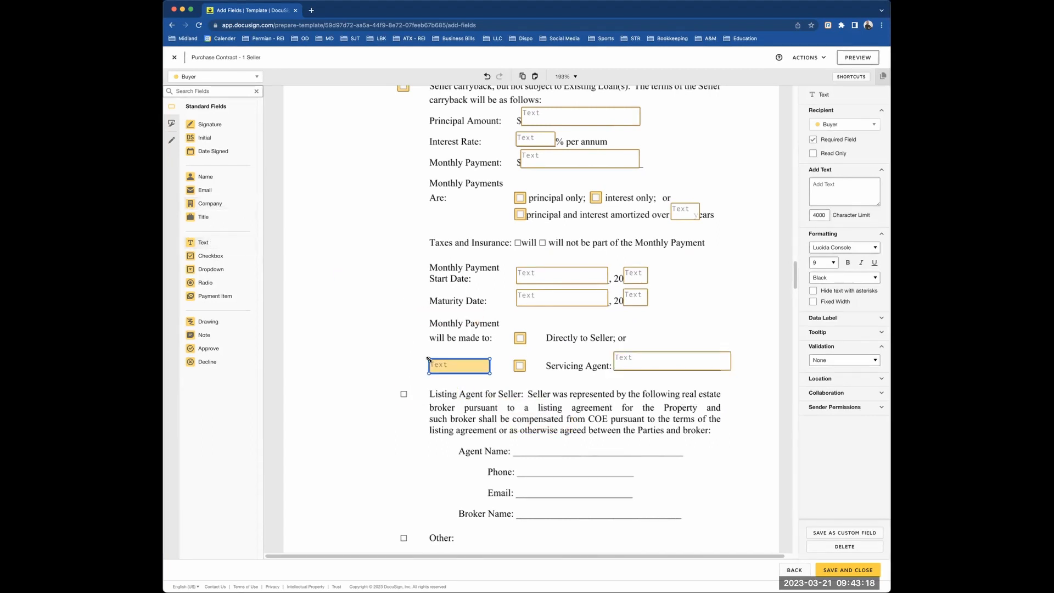
key(Delete)
- Add a checkbox beside the Listing Agent for Seller clause and a text field stretched across the Agent Name blank
click(210, 256)
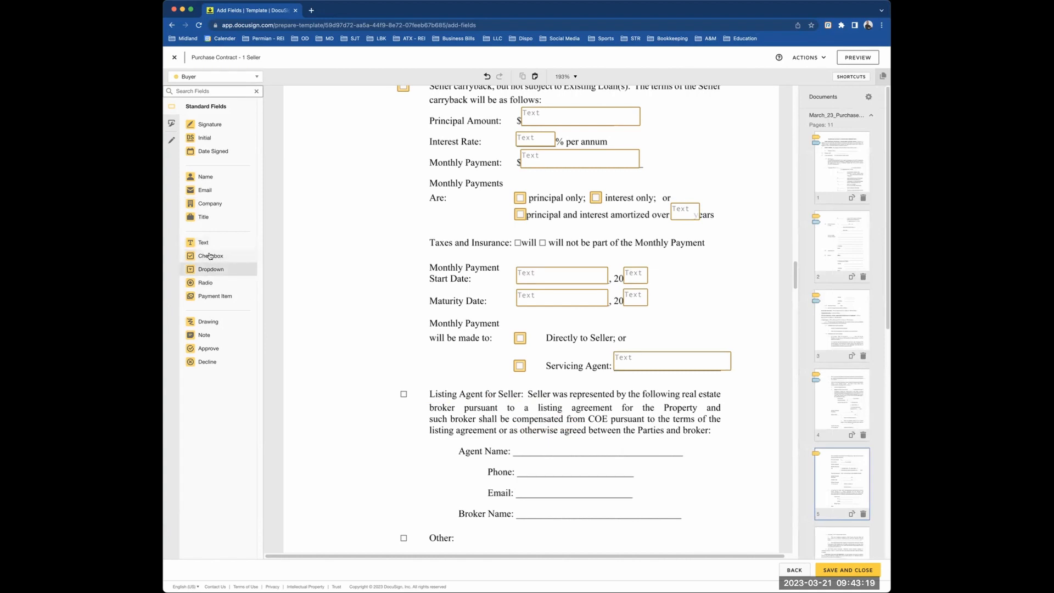
click(398, 392)
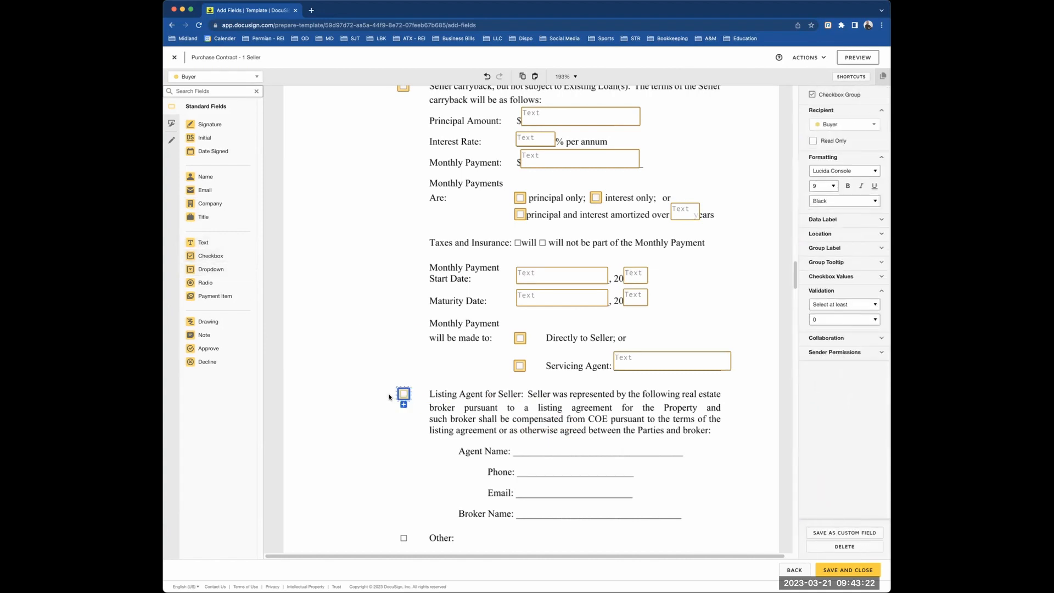
click(203, 241)
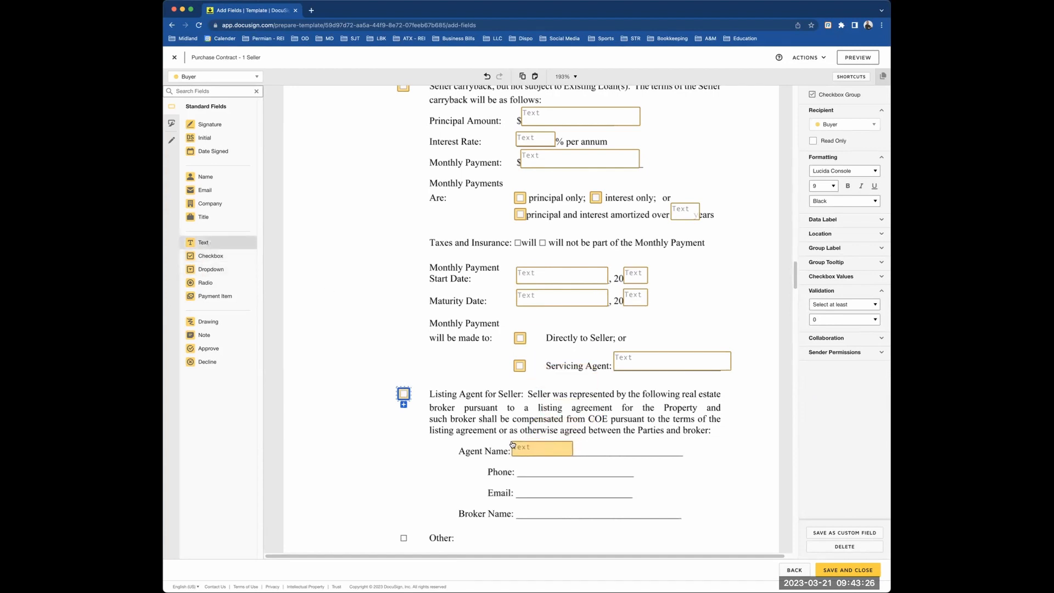
click(513, 443)
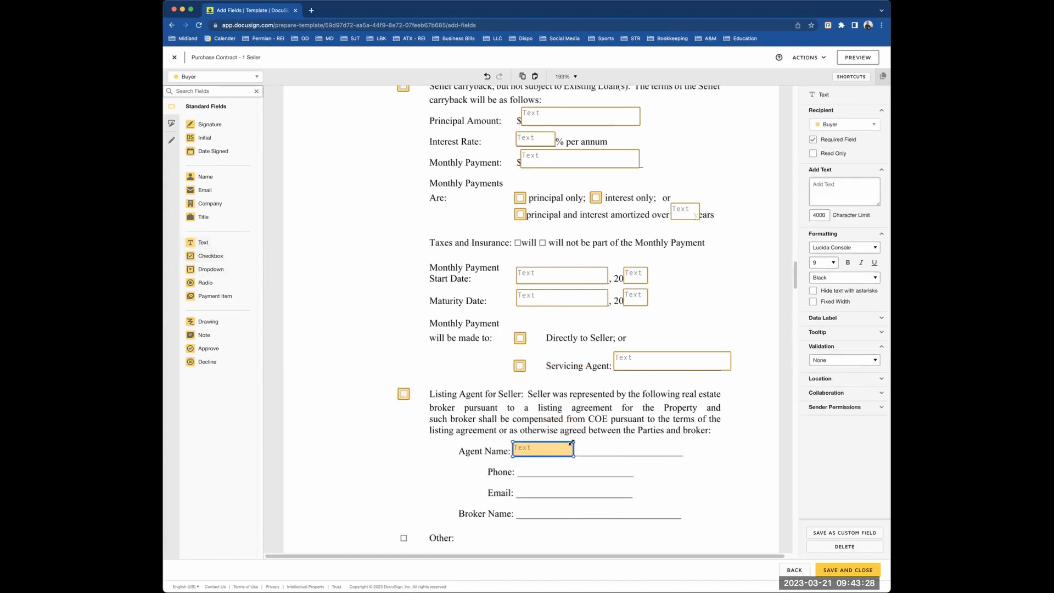
drag(592, 440, 683, 438)
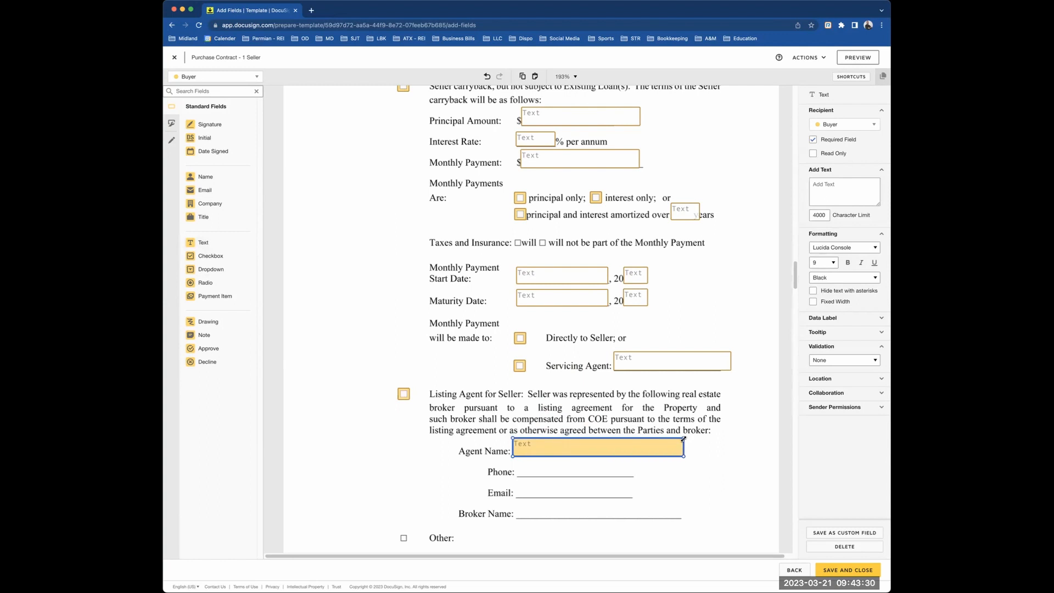
- Copy the Agent Name text field onto the Phone, Email and Broker Name blanks in a narrower size, and make all four fields optional
key(super+c)
key(super+v)
drag(586, 456, 579, 465)
drag(686, 458, 602, 488)
key(super+c)
key(super+v)
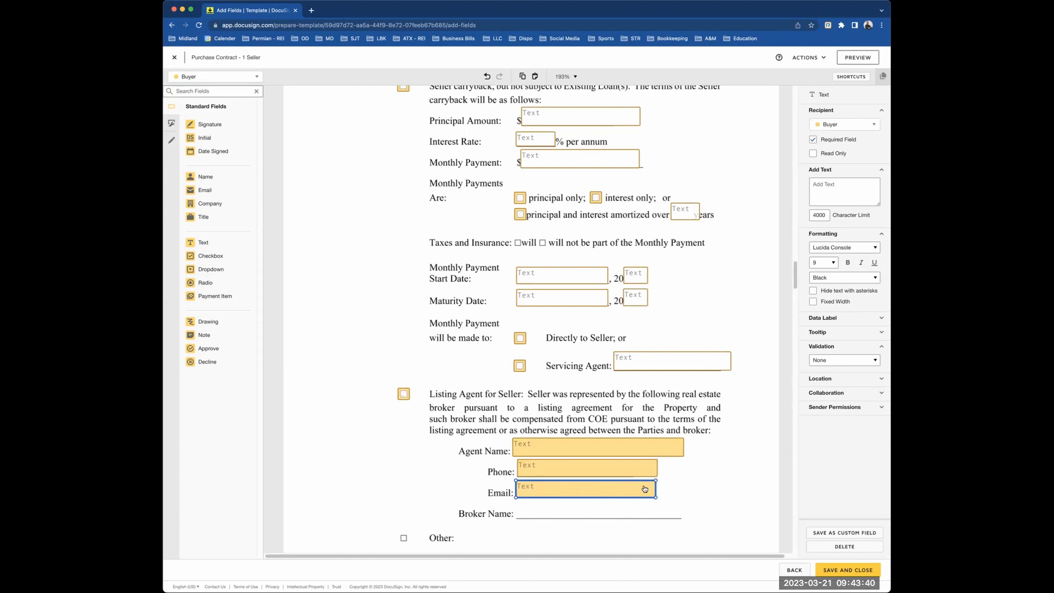
key(super+c)
key(super+v)
drag(601, 502, 591, 508)
drag(707, 528, 562, 406)
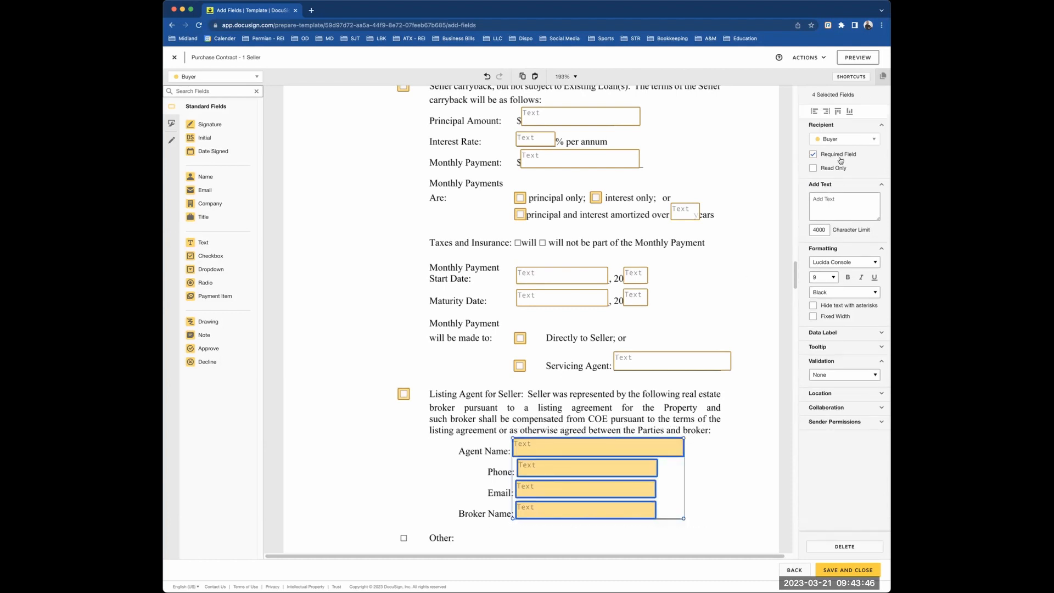
click(812, 154)
- Add a Buyer checkbox beside Other on page 5 and a text field stretched over both blank lines beneath it
scroll(682, 384, down, 5)
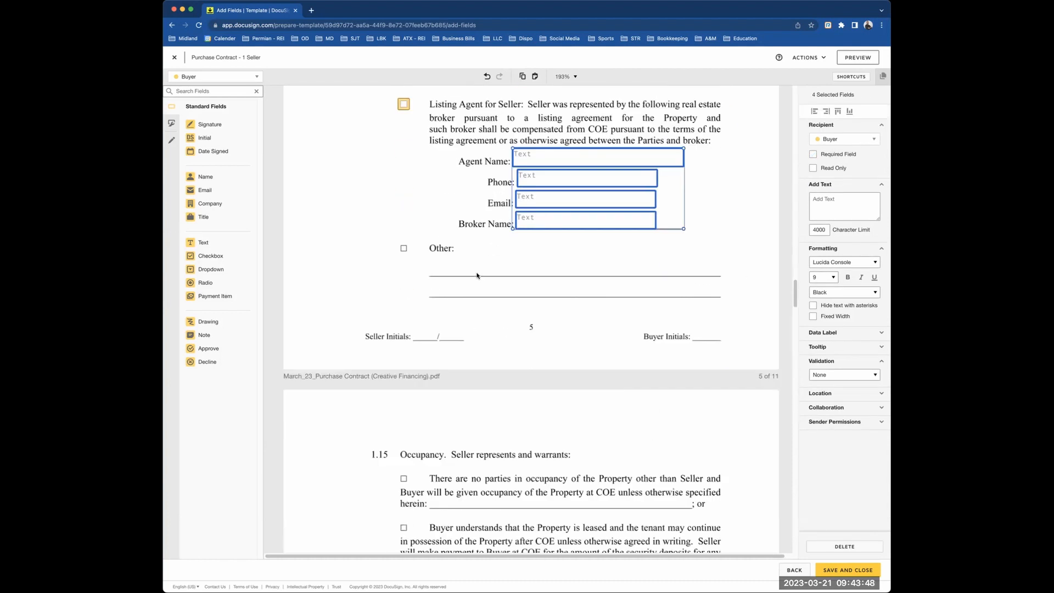
click(214, 255)
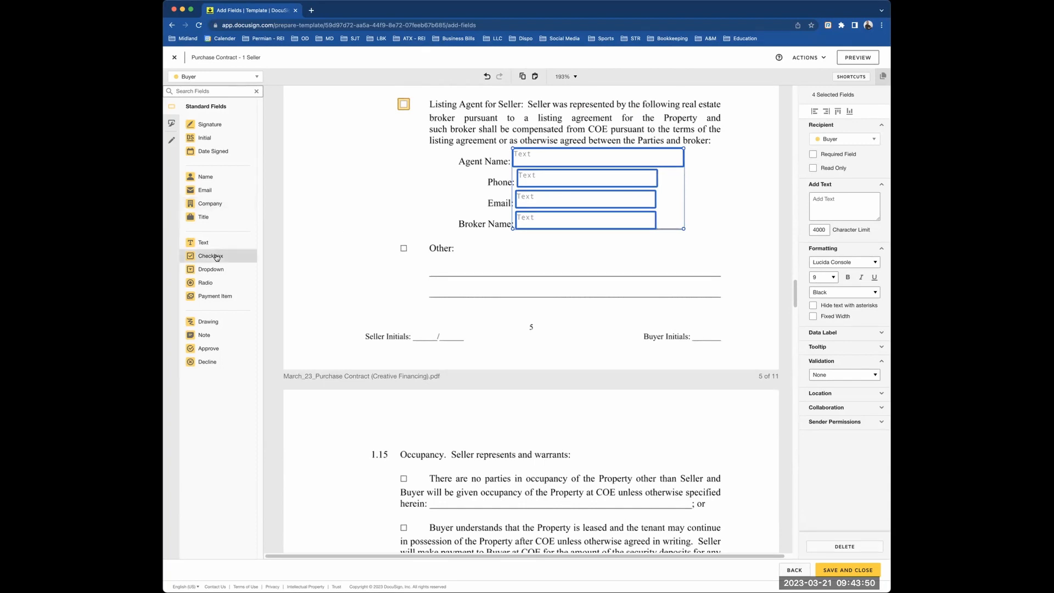
click(398, 245)
click(214, 246)
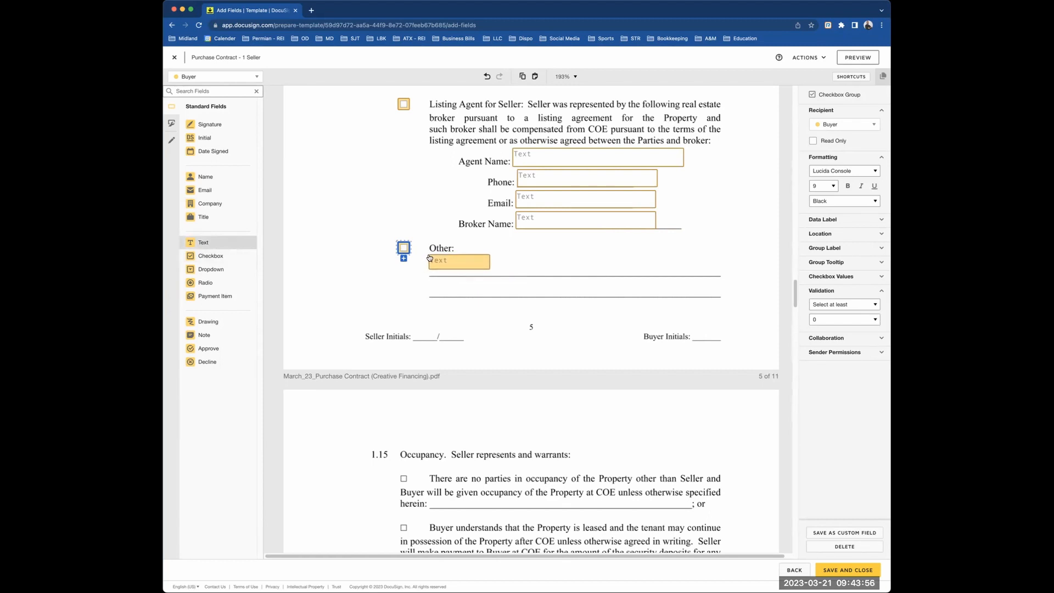
click(430, 258)
drag(489, 270, 728, 300)
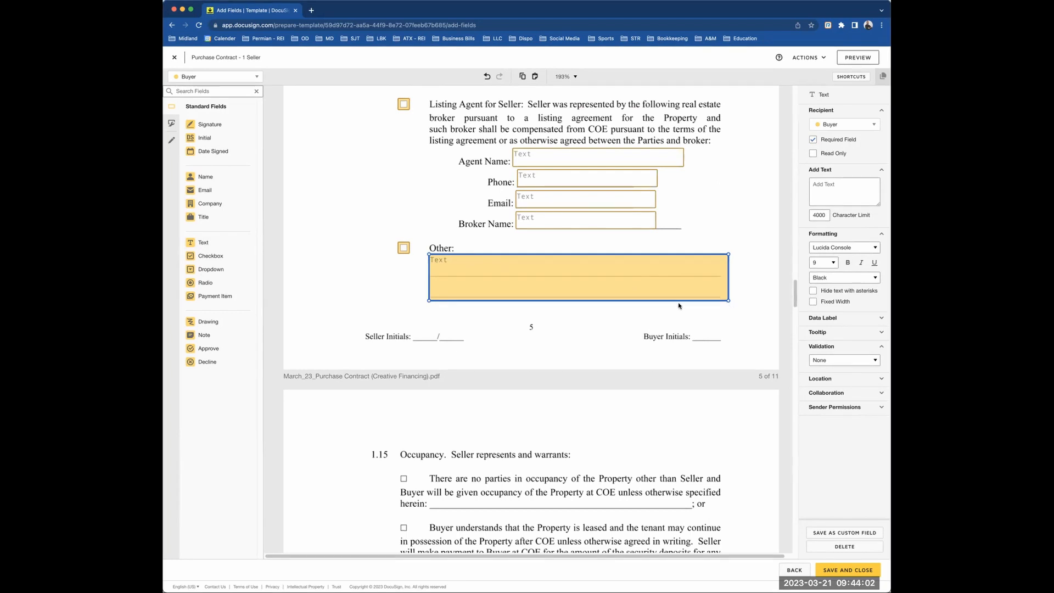
- Place Buyer and Seller initial fields on page 5's footer lines and make the Other text field optional
drag(216, 141, 692, 316)
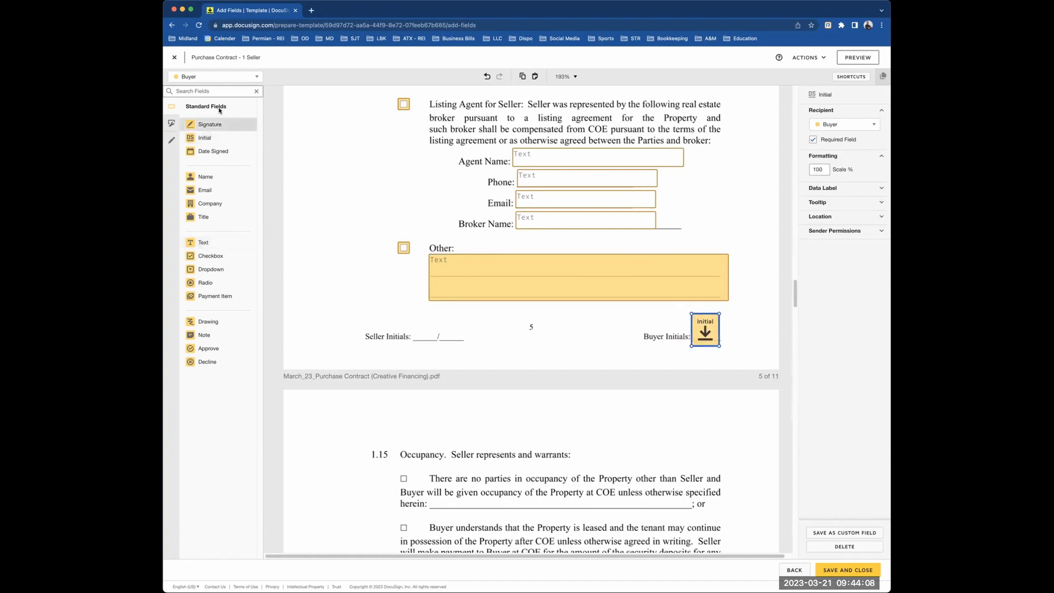
click(219, 78)
click(201, 102)
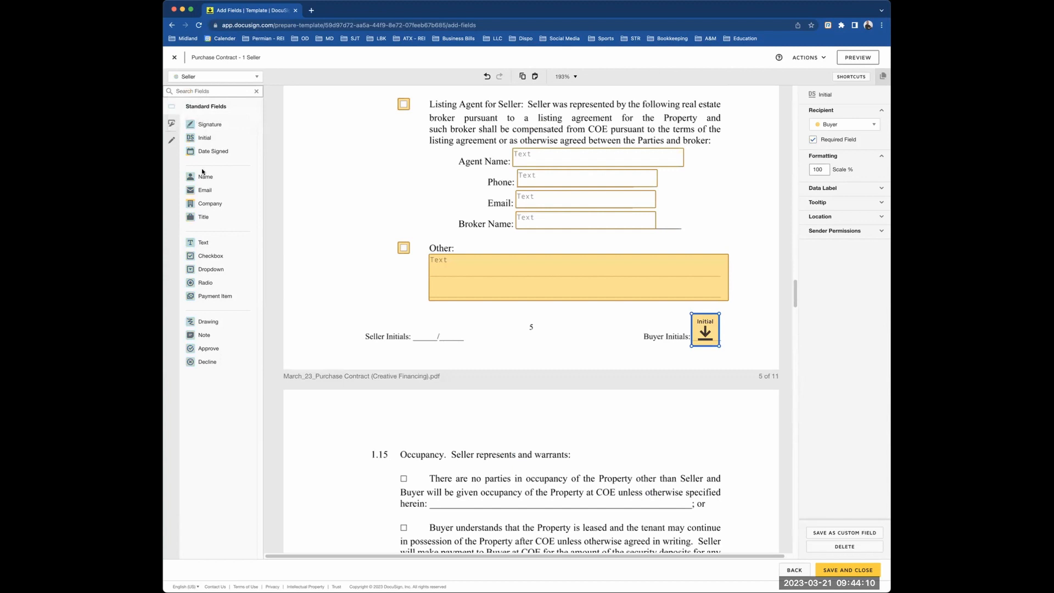
drag(206, 139, 409, 314)
scroll(464, 243, up, 8)
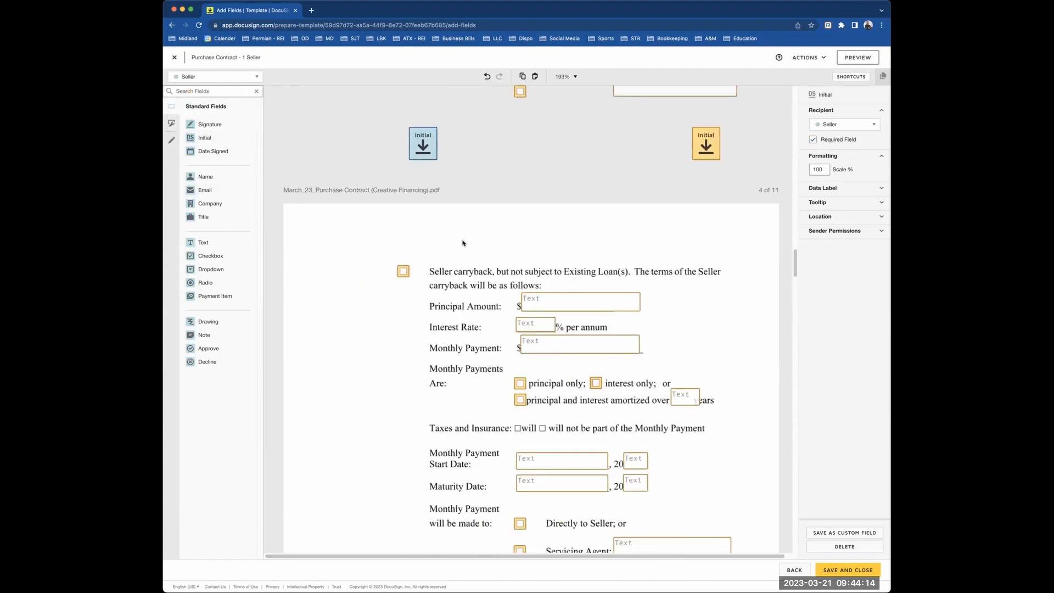
scroll(463, 243, down, 3)
scroll(462, 243, down, 5)
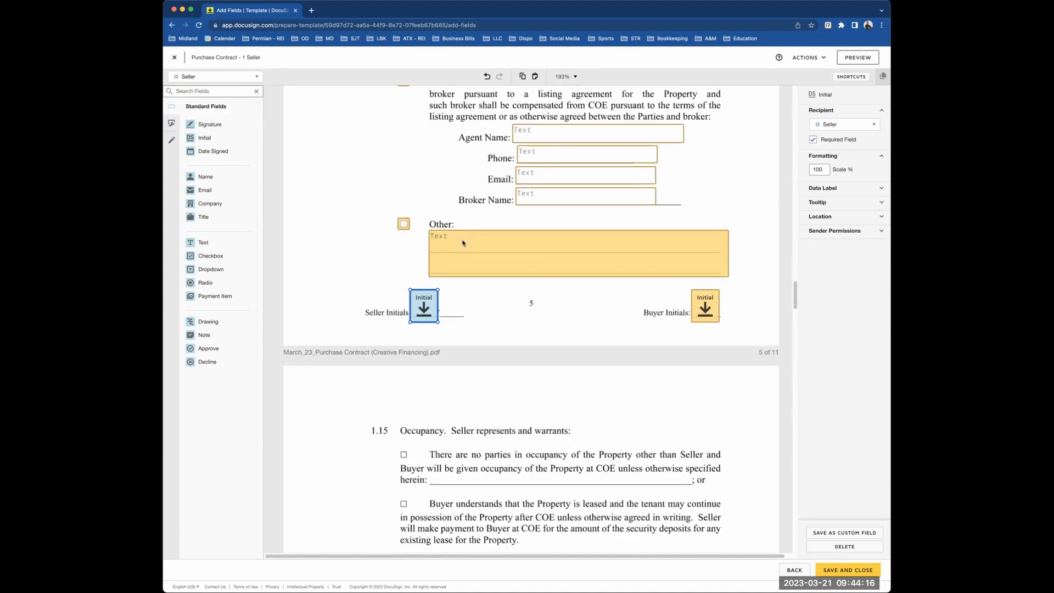
click(455, 214)
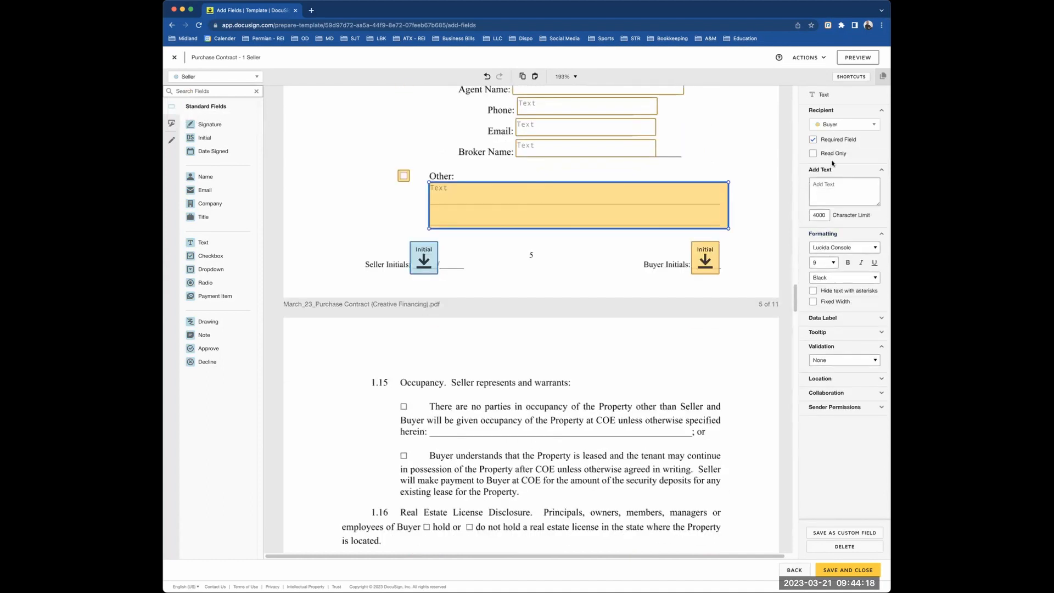
click(831, 141)
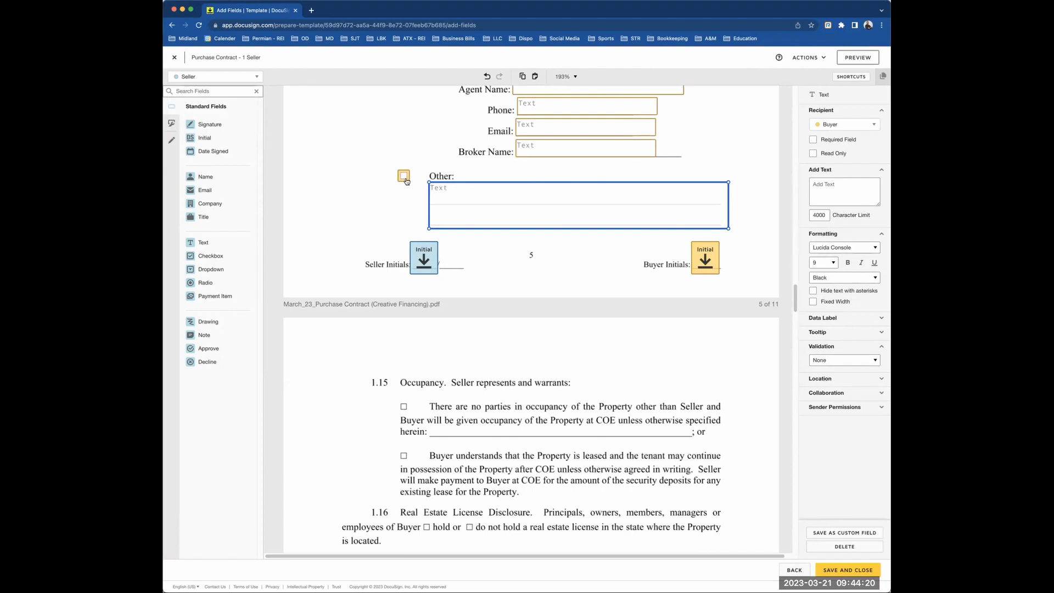
- For the Buyer, add checkboxes to both Occupancy options in section 1.15 and an optional text field spanning the herein blank
scroll(554, 198, down, 2)
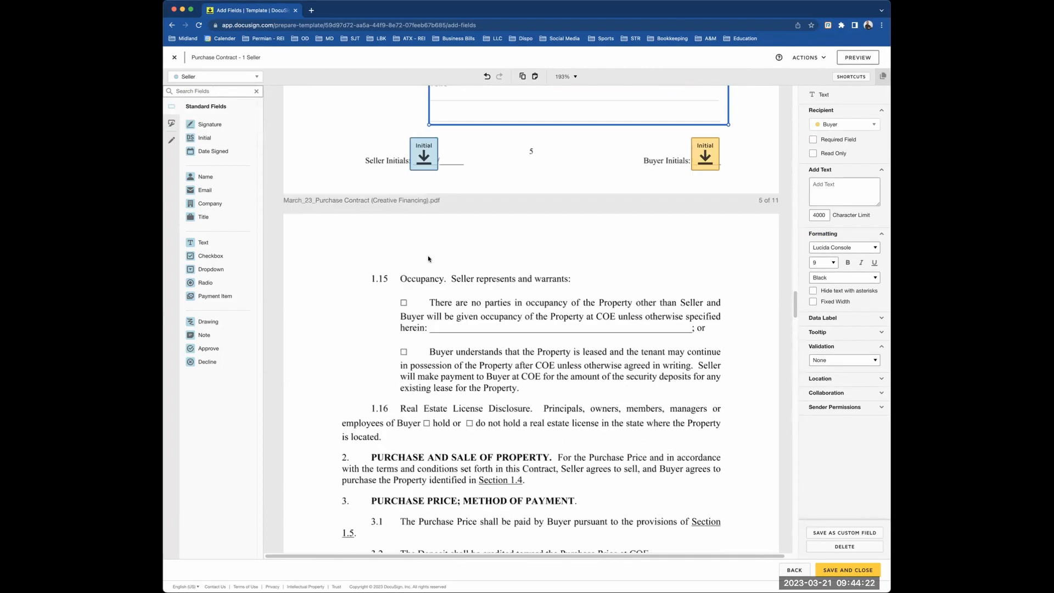
scroll(428, 259, down, 1)
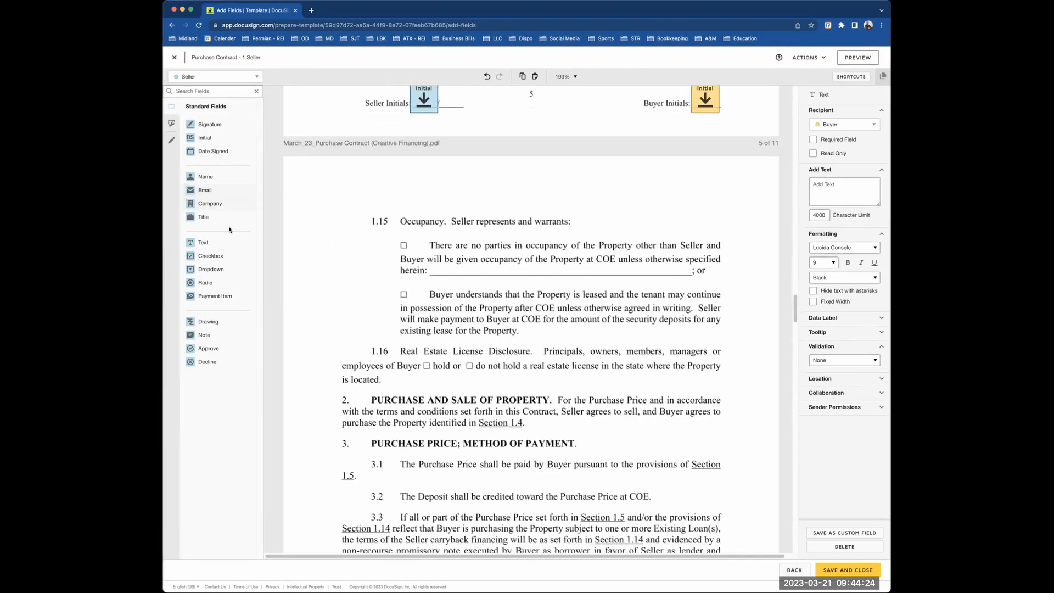
click(218, 83)
click(220, 91)
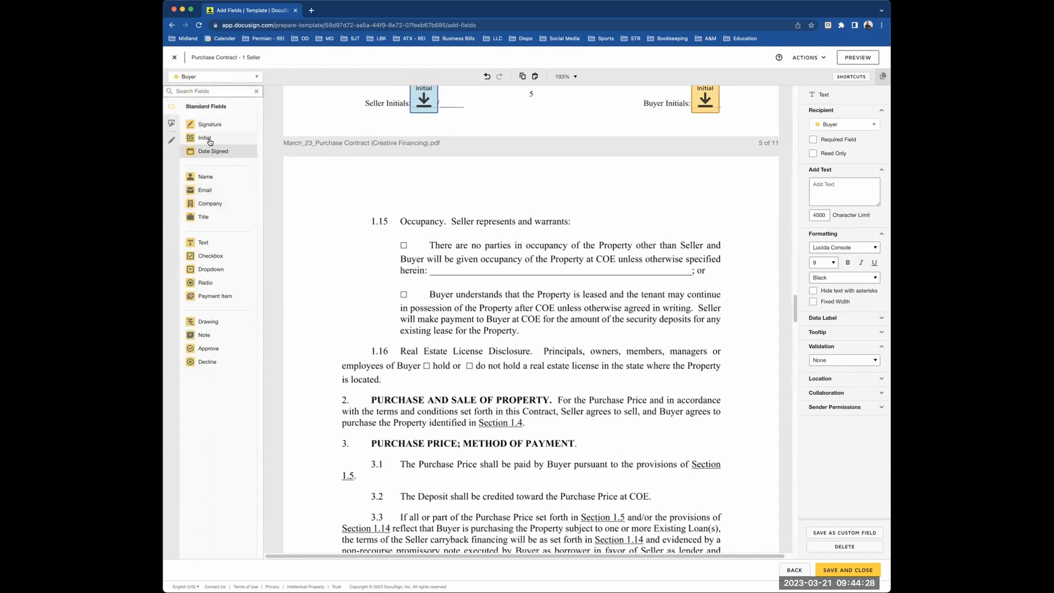
drag(211, 256, 403, 245)
drag(215, 260, 399, 292)
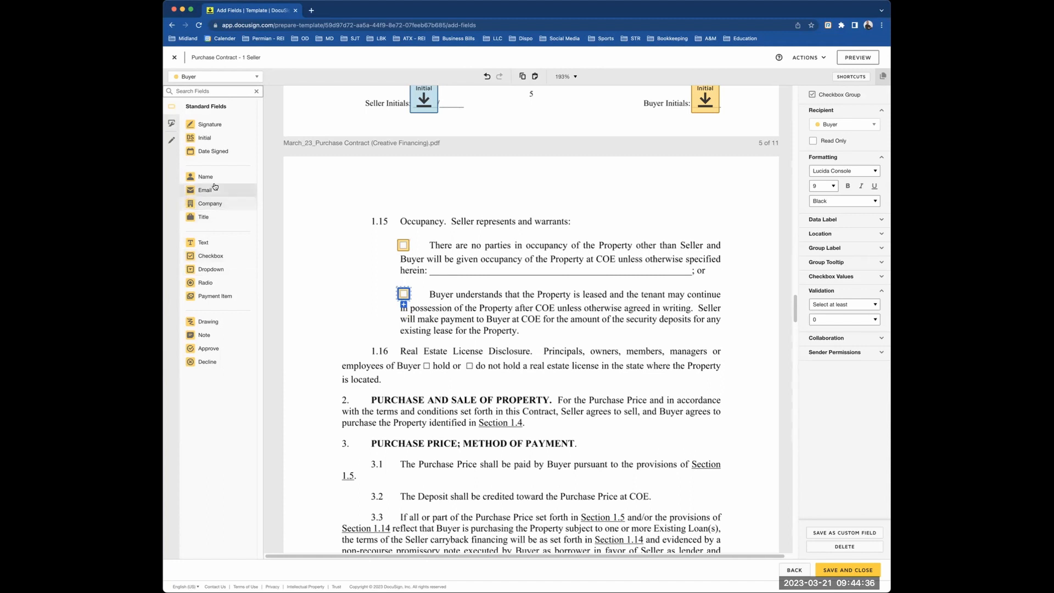
click(218, 244)
drag(219, 244, 693, 262)
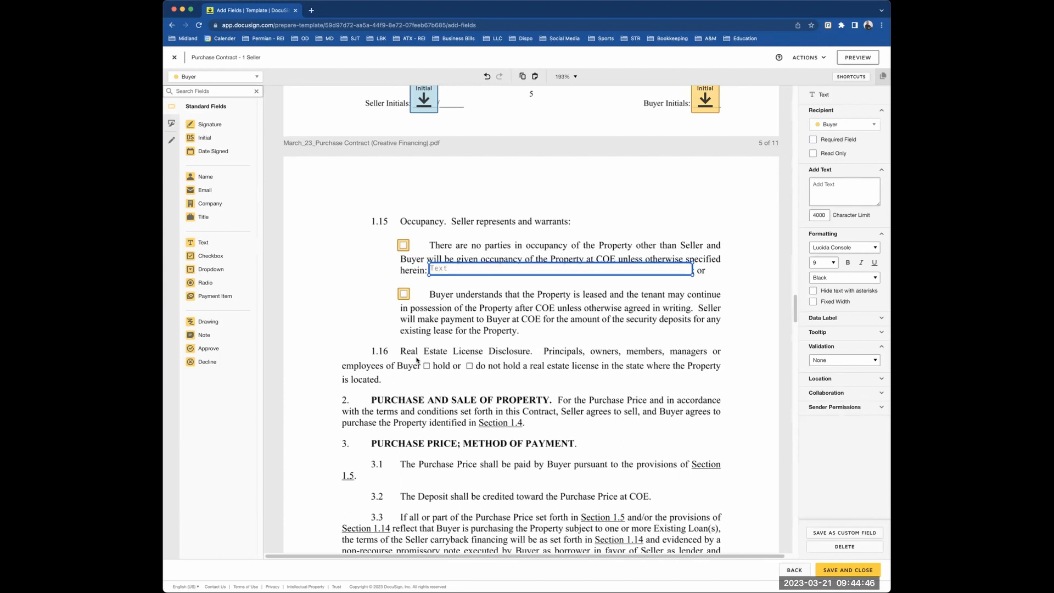
- Place grouped Buyer checkboxes on hold and do not hold in section 1.16, Real Estate License Disclosure
scroll(503, 352, down, 1)
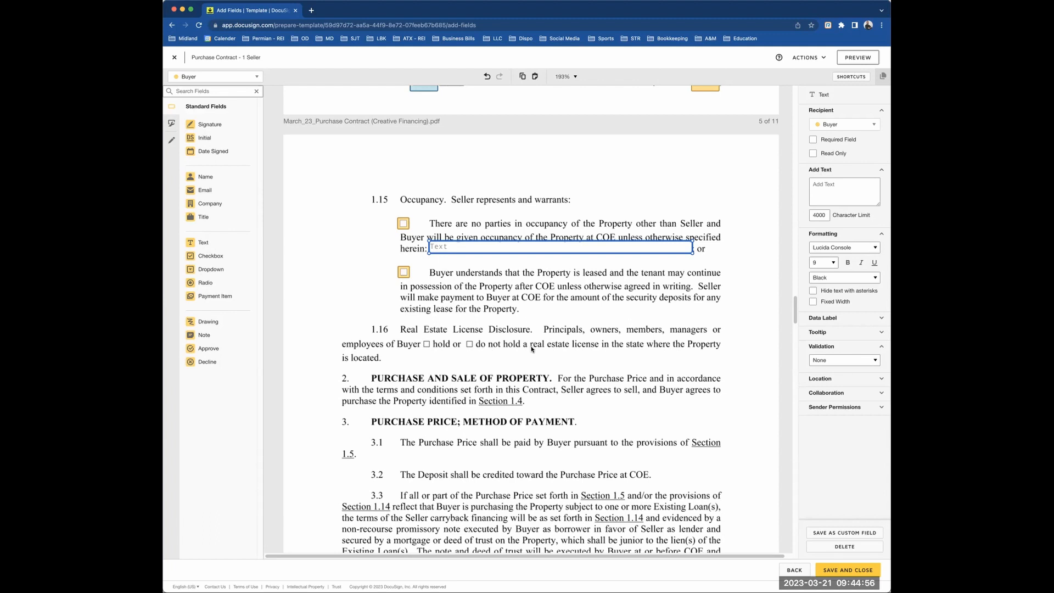
scroll(531, 349, down, 1)
click(212, 256)
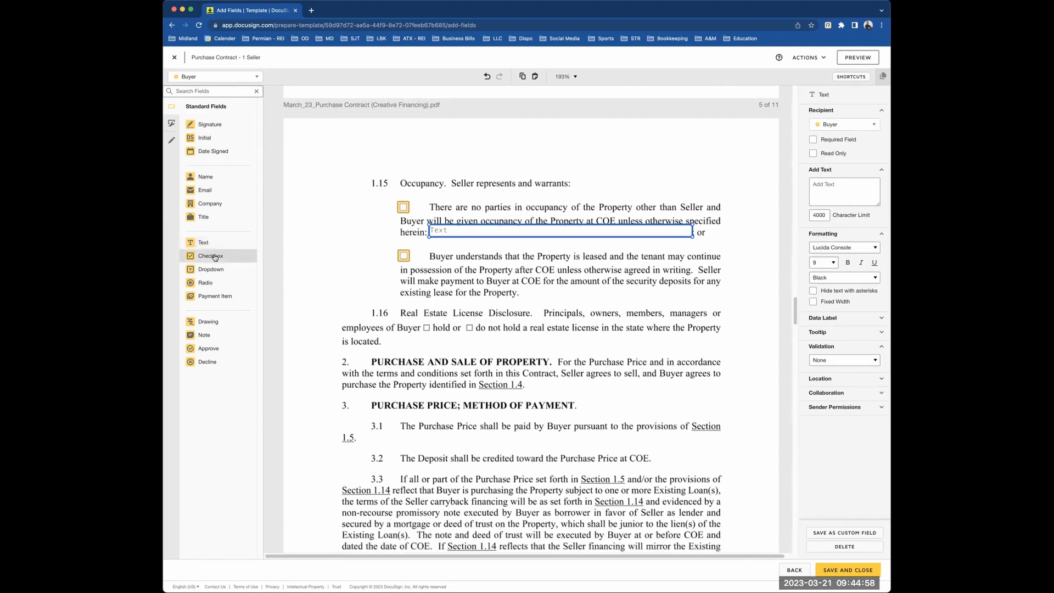
click(422, 325)
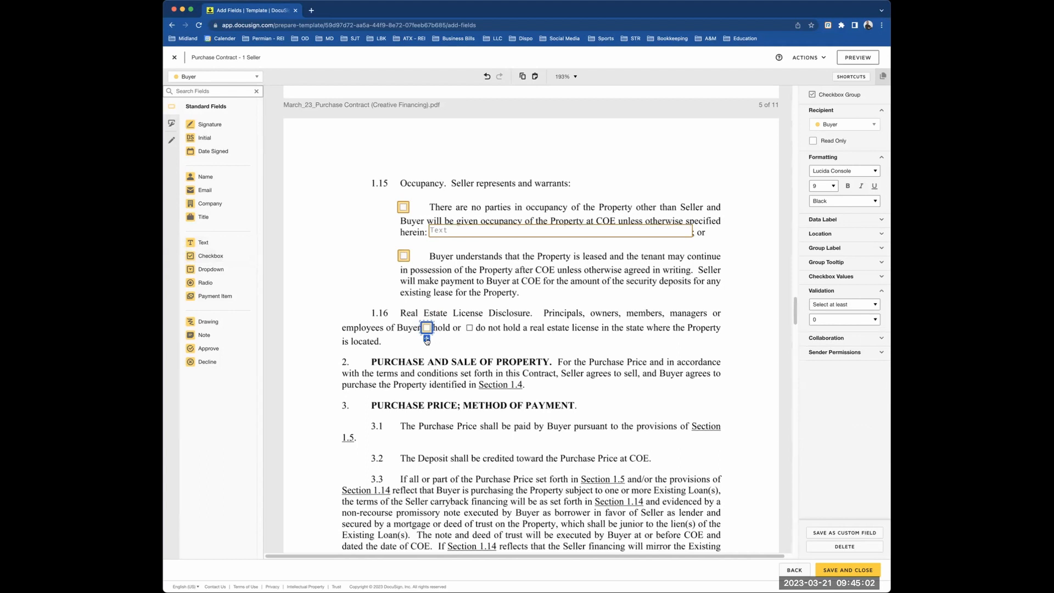
click(426, 338)
drag(468, 329, 468, 329)
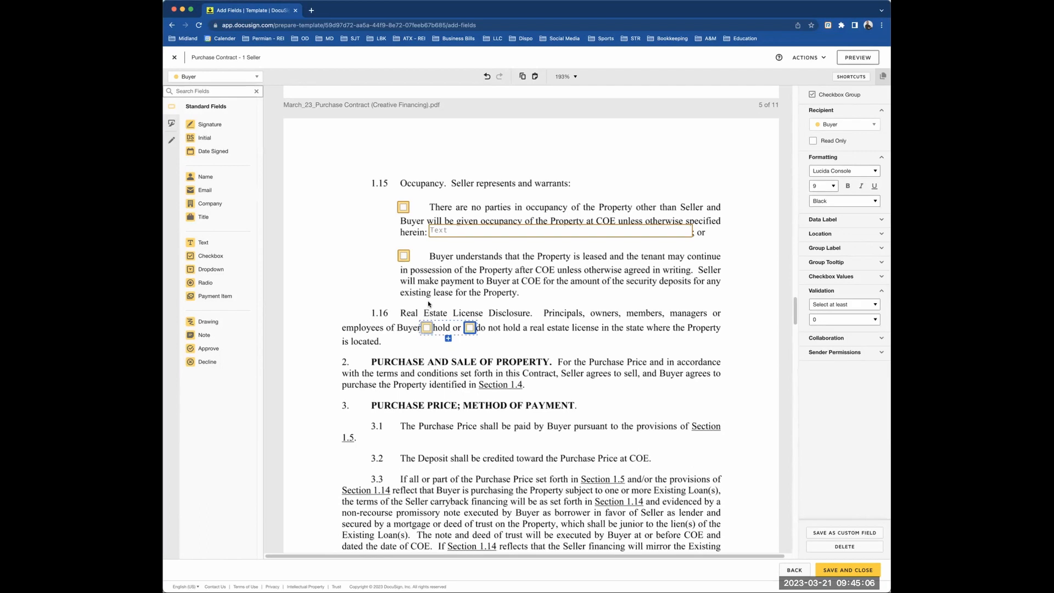
- Set the license disclosure checkbox group's validation to select at least 1
click(845, 304)
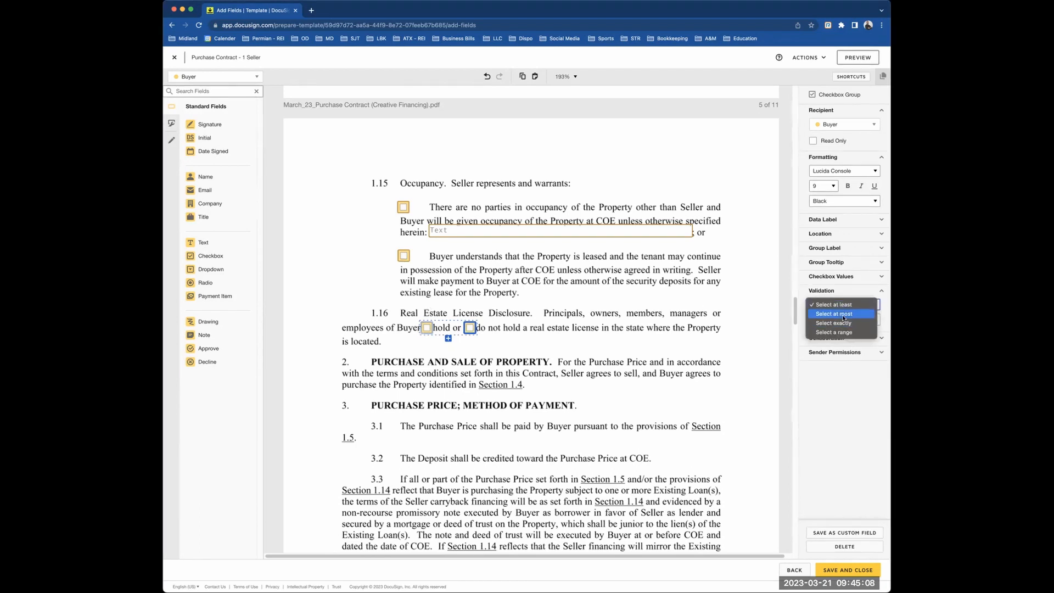
click(834, 304)
click(833, 319)
click(832, 328)
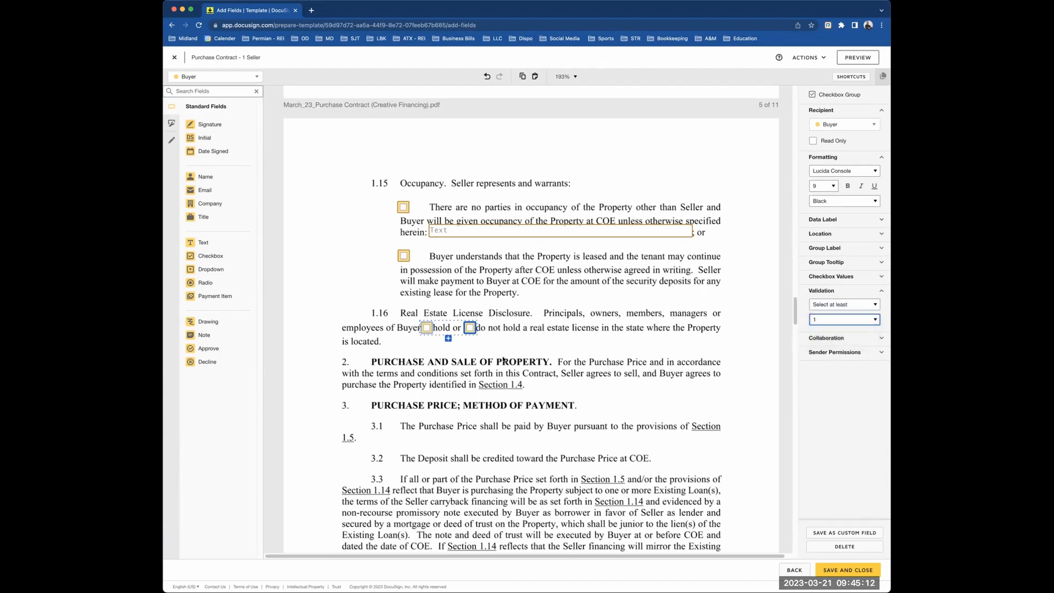
- Place a Buyer initial field and a Seller initial field on their initials lines at the foot of page 6
scroll(469, 391, down, 5)
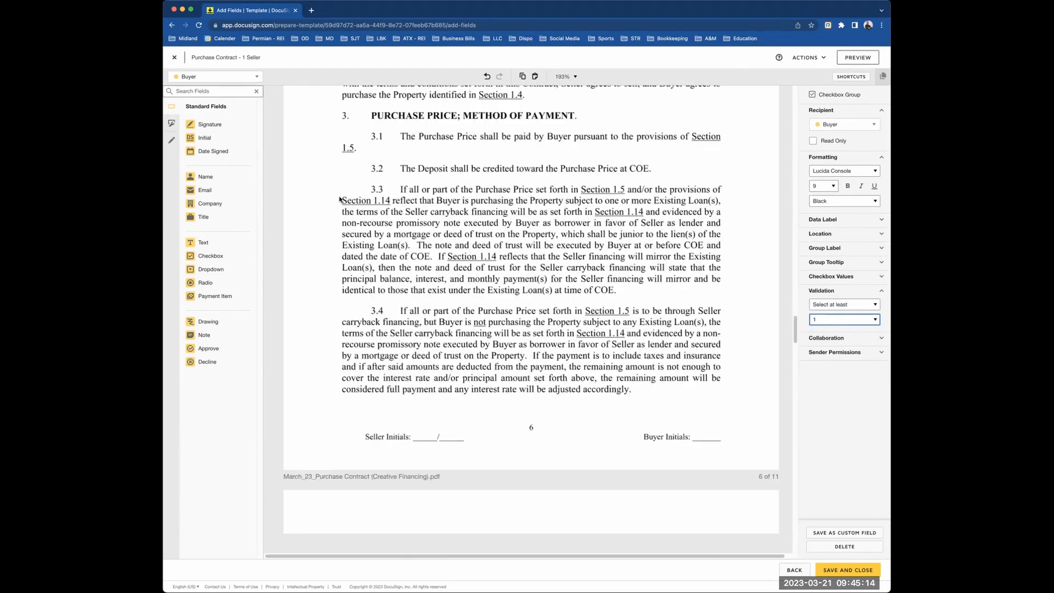
click(209, 137)
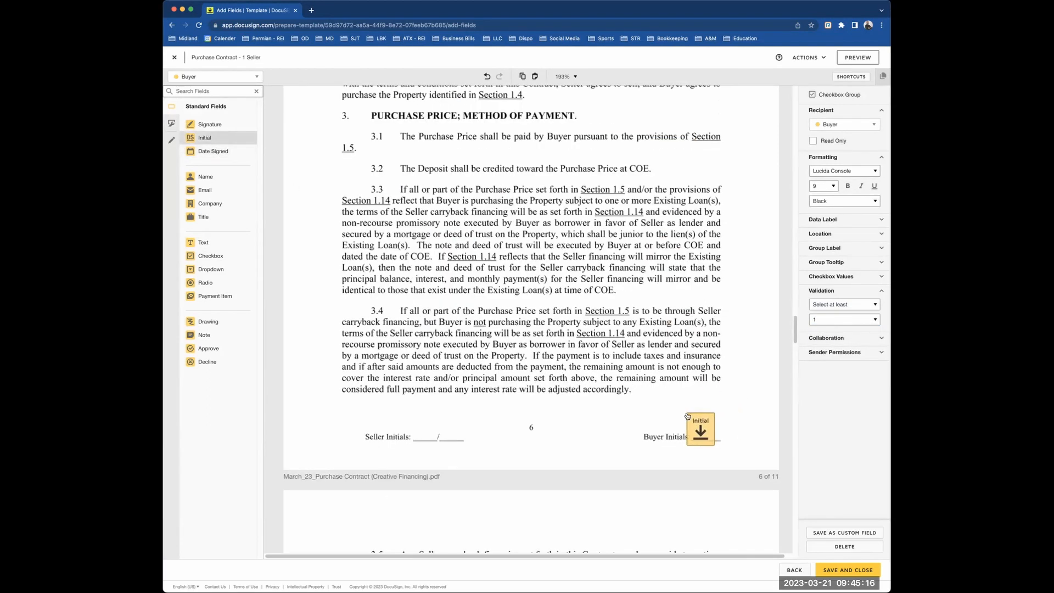
click(691, 417)
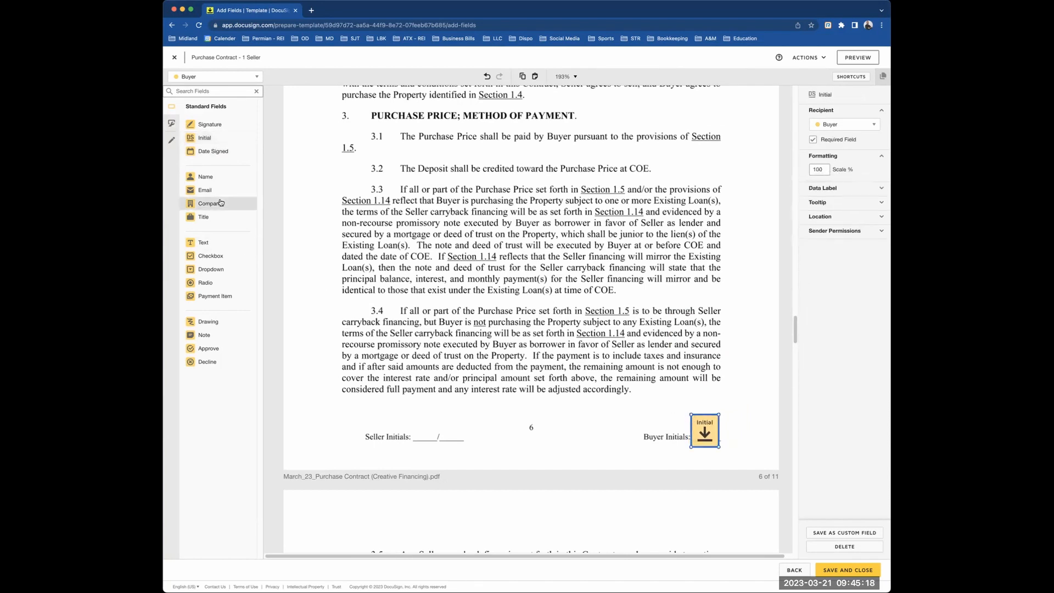
click(203, 138)
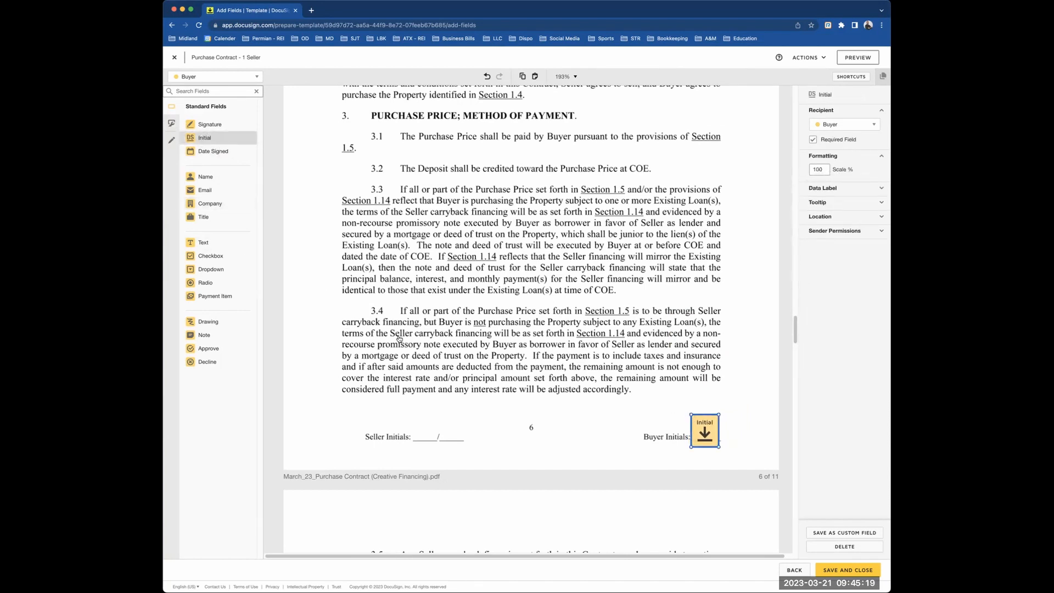
click(212, 138)
click(211, 77)
click(205, 102)
click(204, 138)
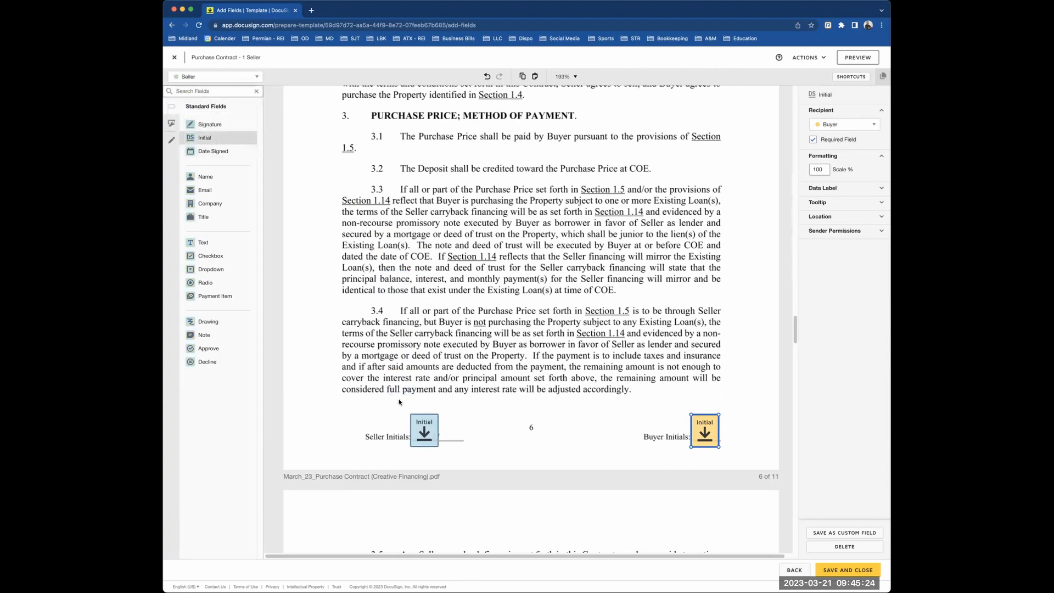
click(423, 431)
- Place a Buyer initial field and a Seller initial field on their initials lines at the foot of page 7
scroll(525, 358, down, 7)
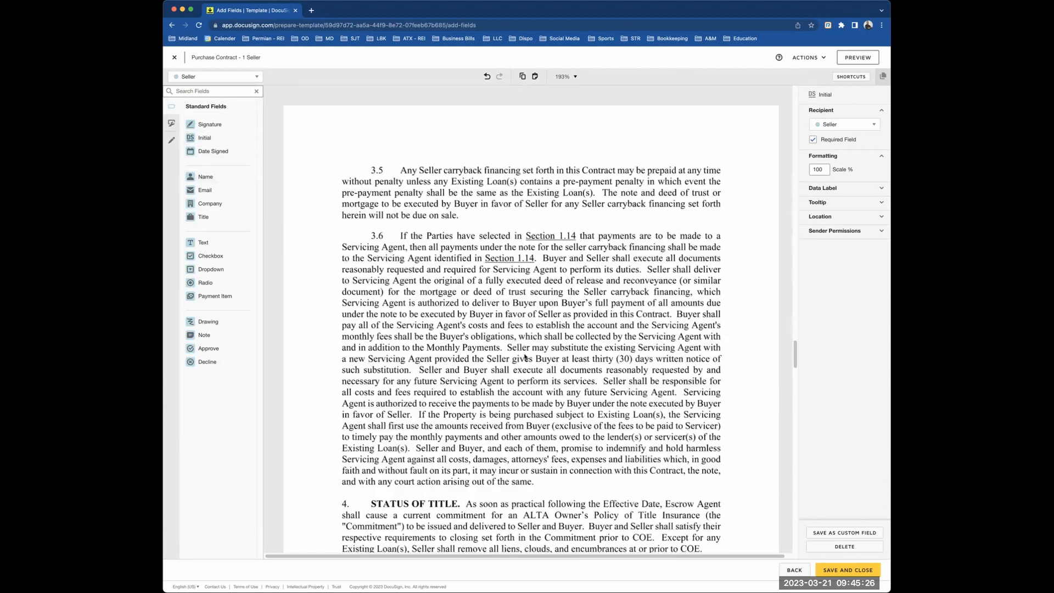
scroll(525, 357, down, 4)
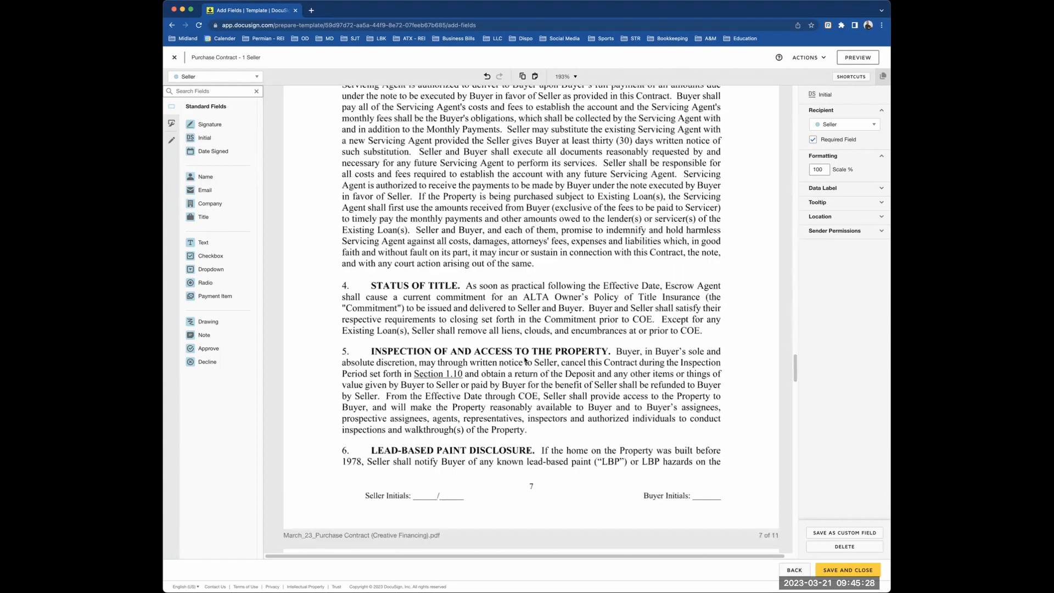
scroll(546, 361, up, 3)
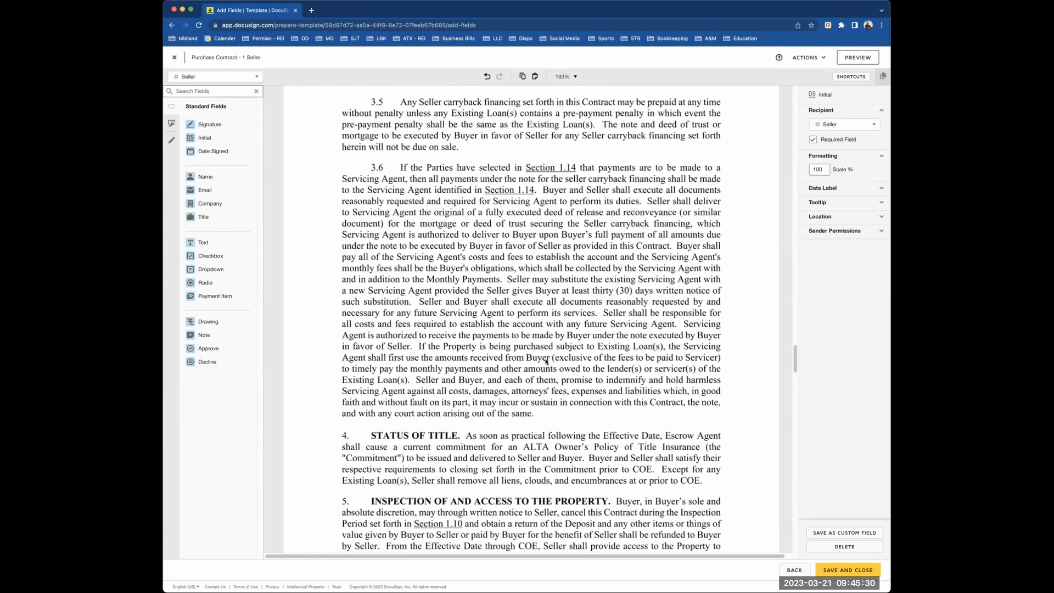
scroll(546, 362, up, 1)
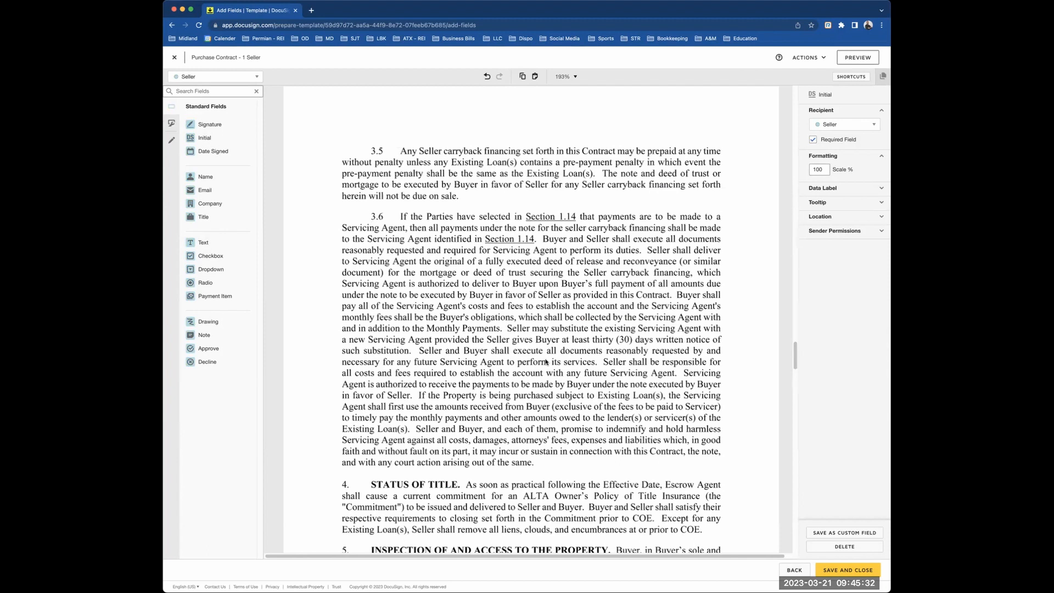
scroll(546, 361, down, 5)
scroll(410, 293, down, 4)
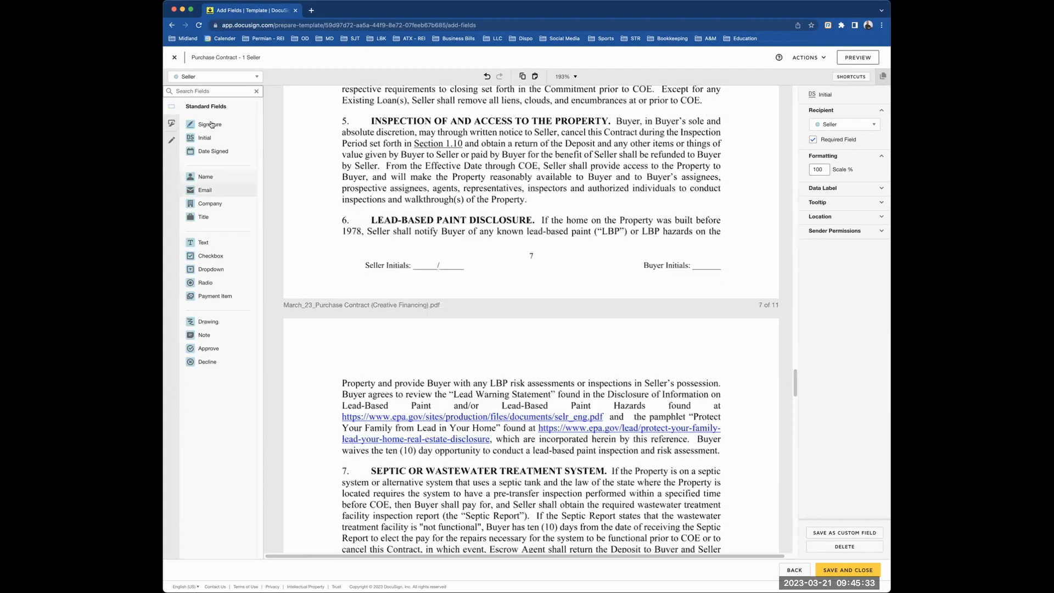
click(204, 78)
click(207, 103)
click(207, 138)
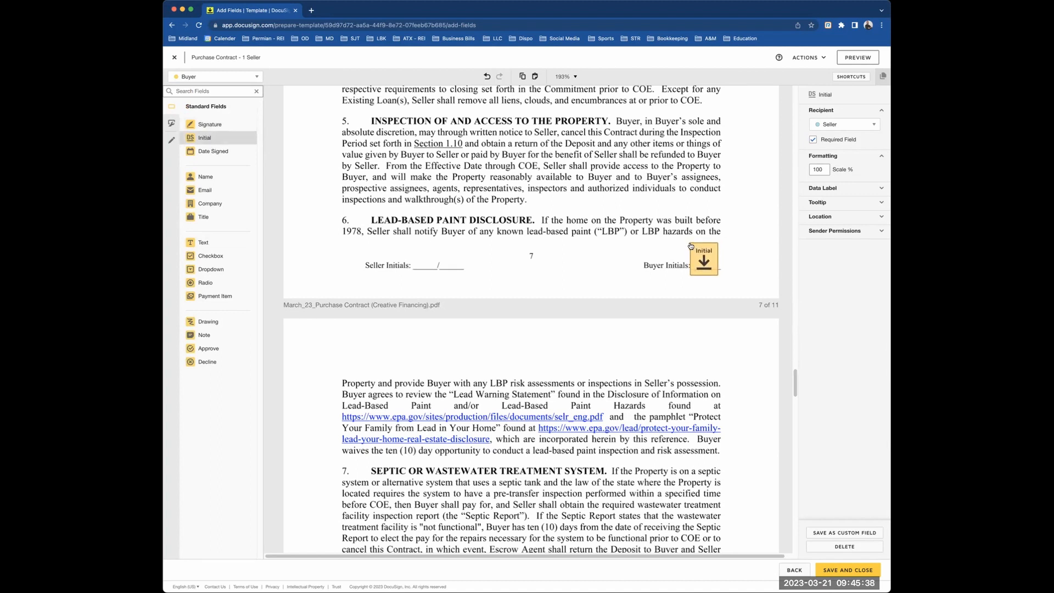
click(686, 245)
click(187, 83)
click(197, 91)
click(208, 138)
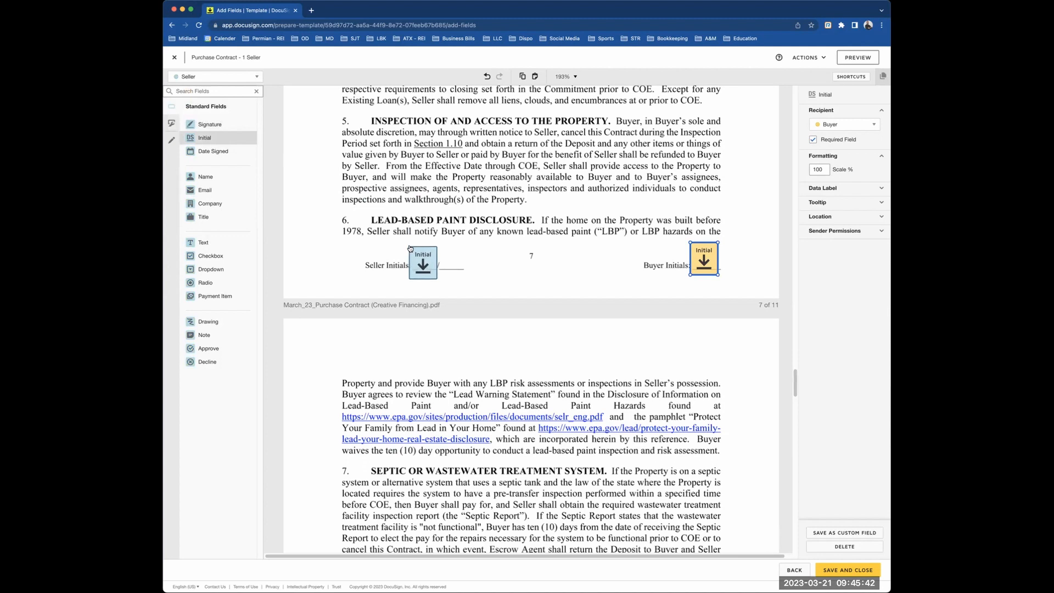
click(411, 248)
- Place a Buyer initial field and a Seller initial field on their initials lines at the foot of page 8
scroll(573, 316, down, 2)
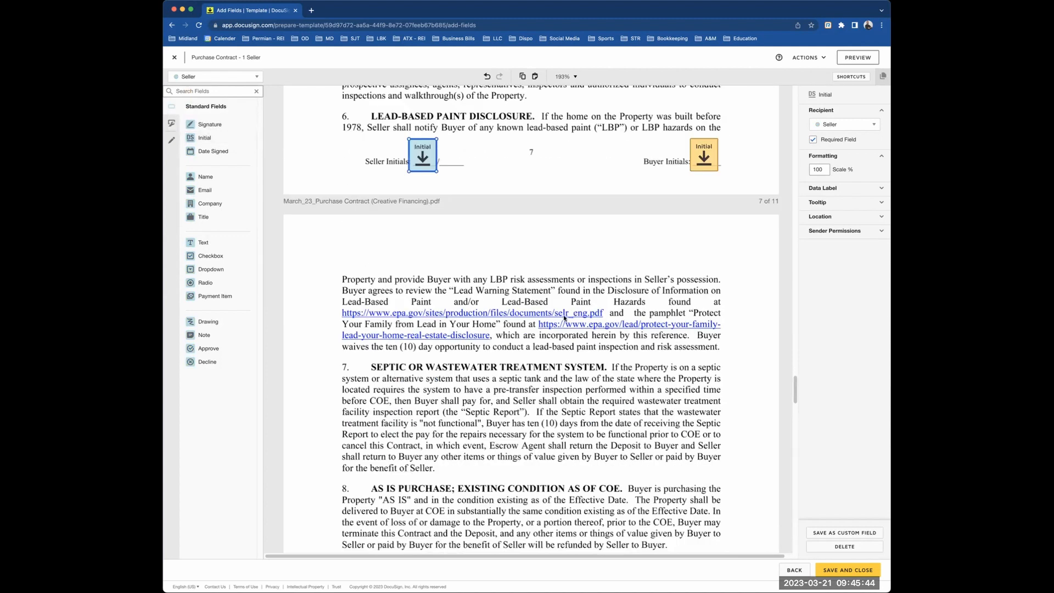
scroll(609, 311, down, 2)
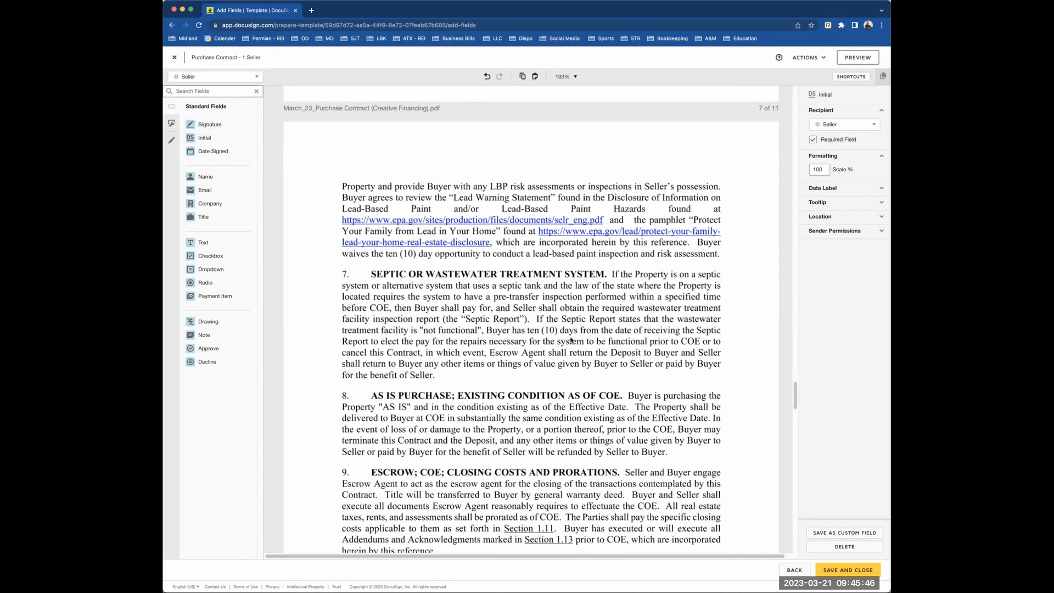
scroll(521, 343, down, 5)
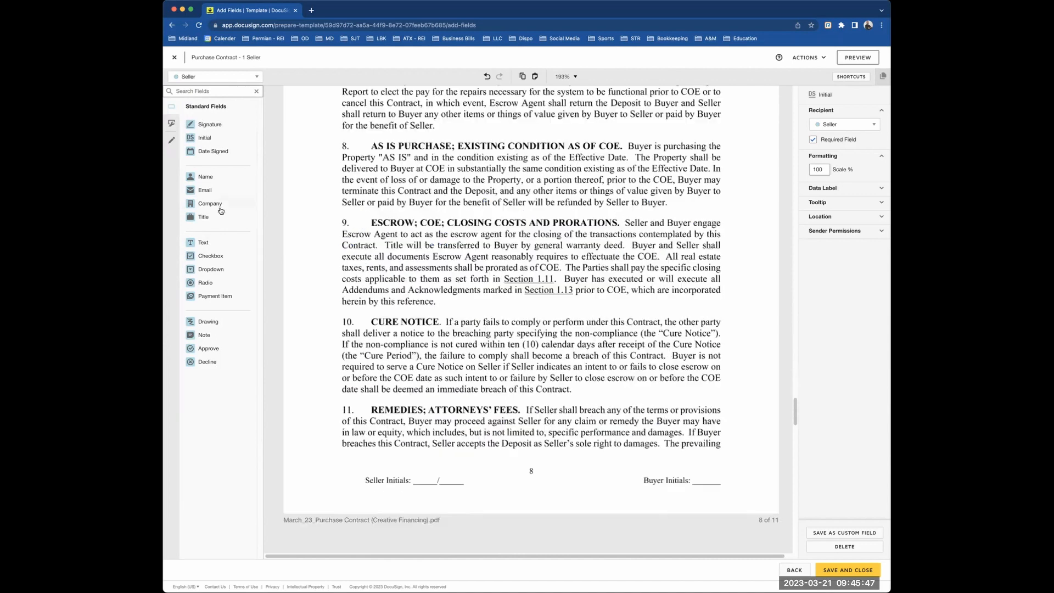
click(213, 78)
click(212, 103)
drag(206, 138, 706, 476)
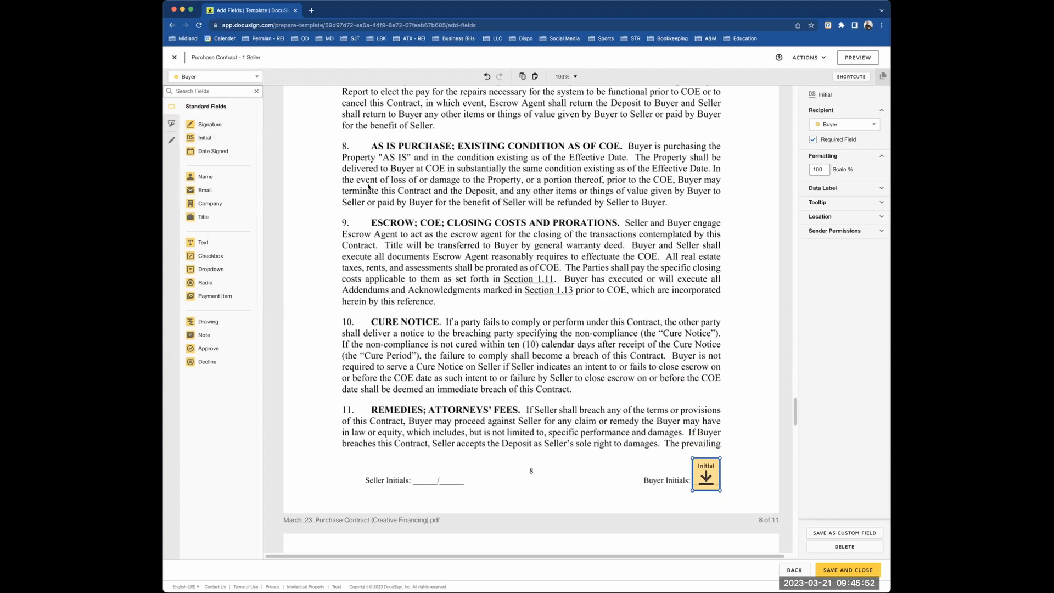
click(212, 77)
click(209, 105)
drag(206, 138, 411, 461)
- Place a Buyer initial field and a Seller initial field on their initials lines at the foot of page 9
scroll(483, 364, down, 5)
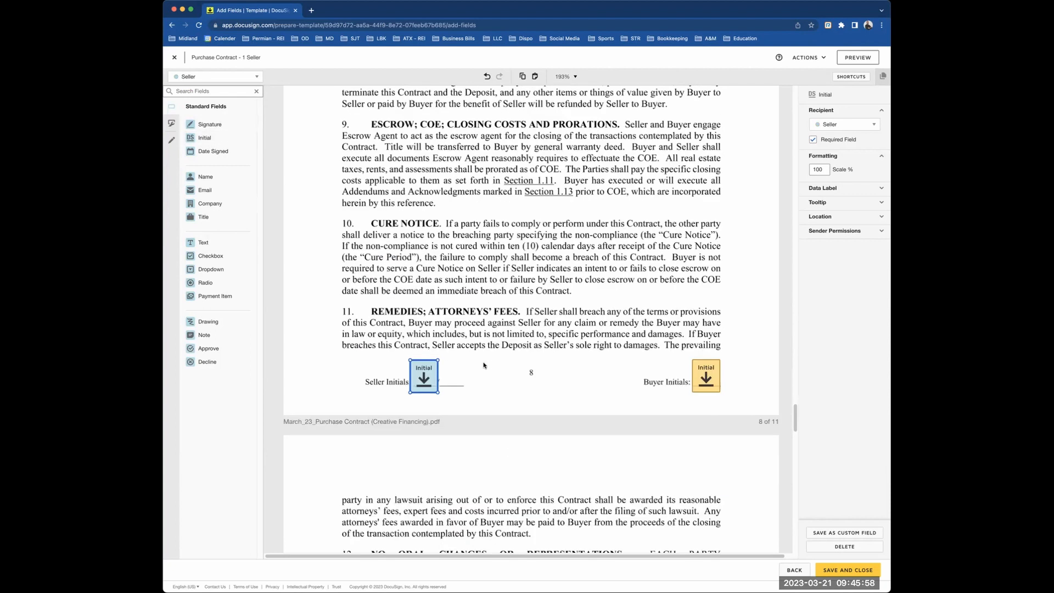
scroll(483, 363, down, 5)
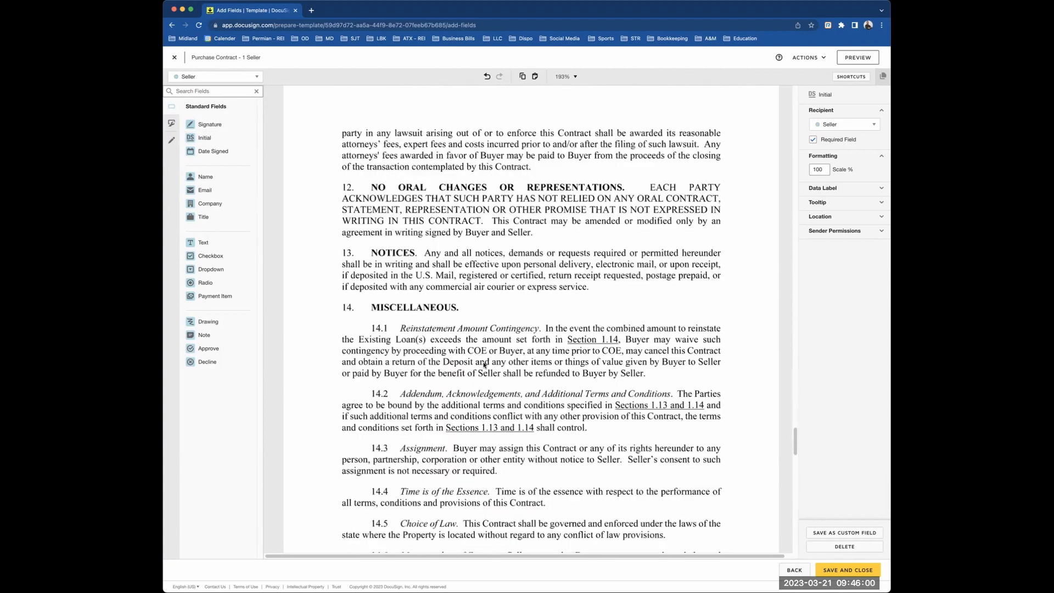
scroll(484, 364, down, 6)
click(217, 76)
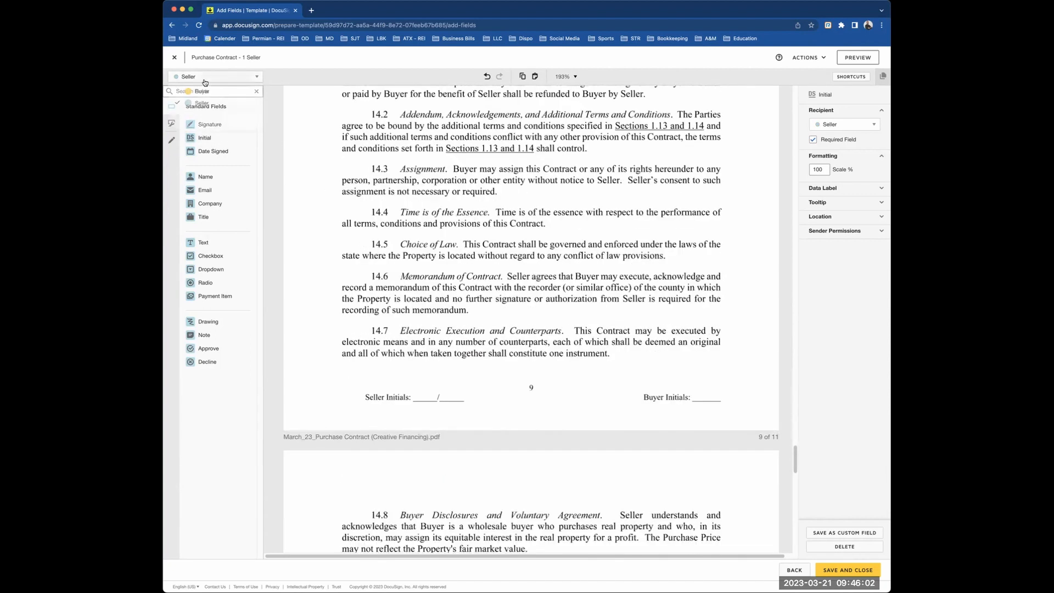
click(192, 101)
drag(204, 137, 705, 384)
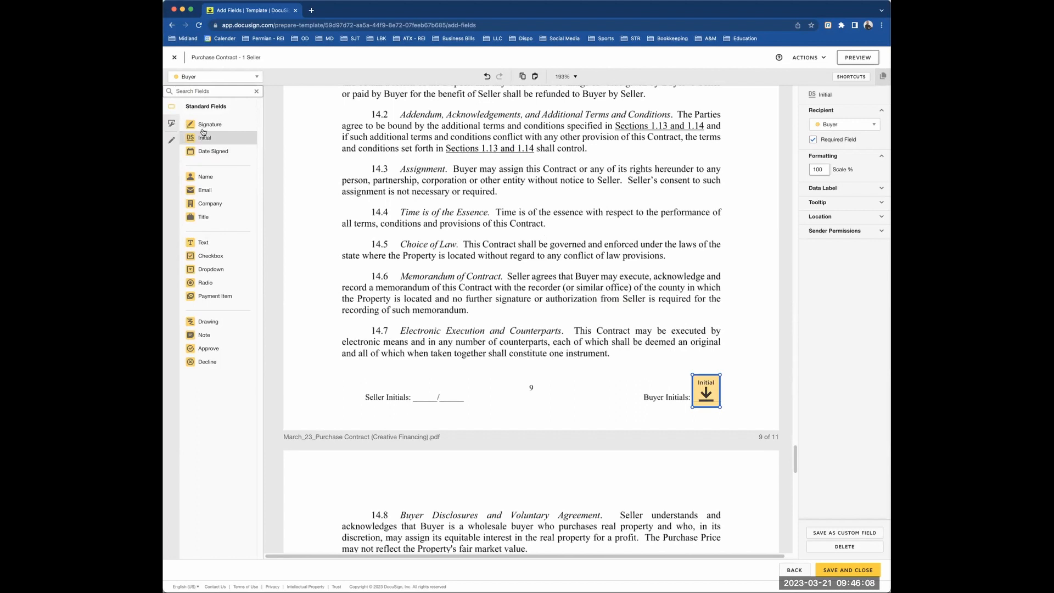
click(201, 77)
click(202, 104)
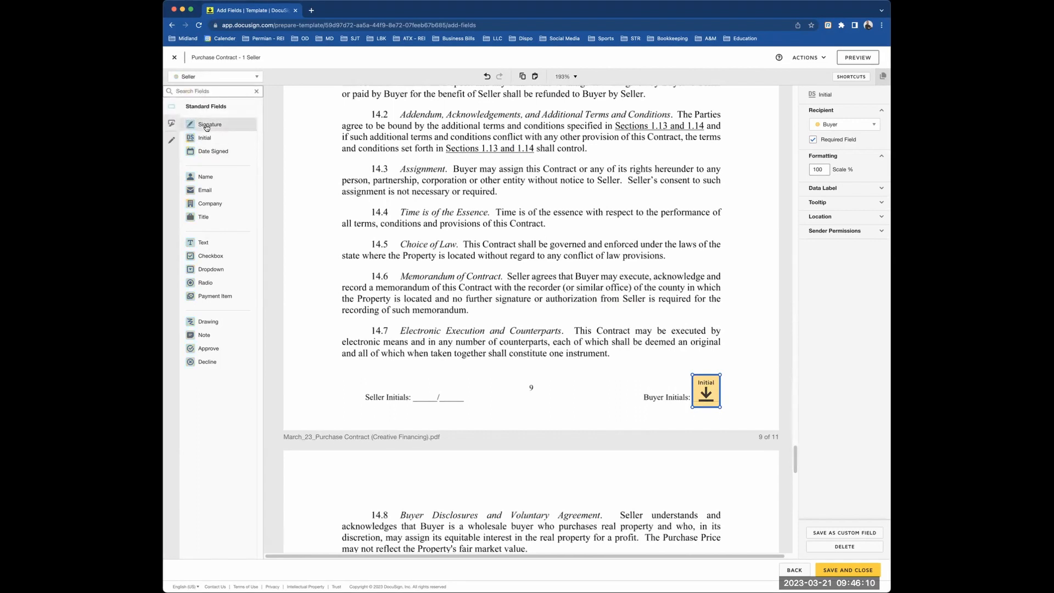
drag(205, 138, 411, 378)
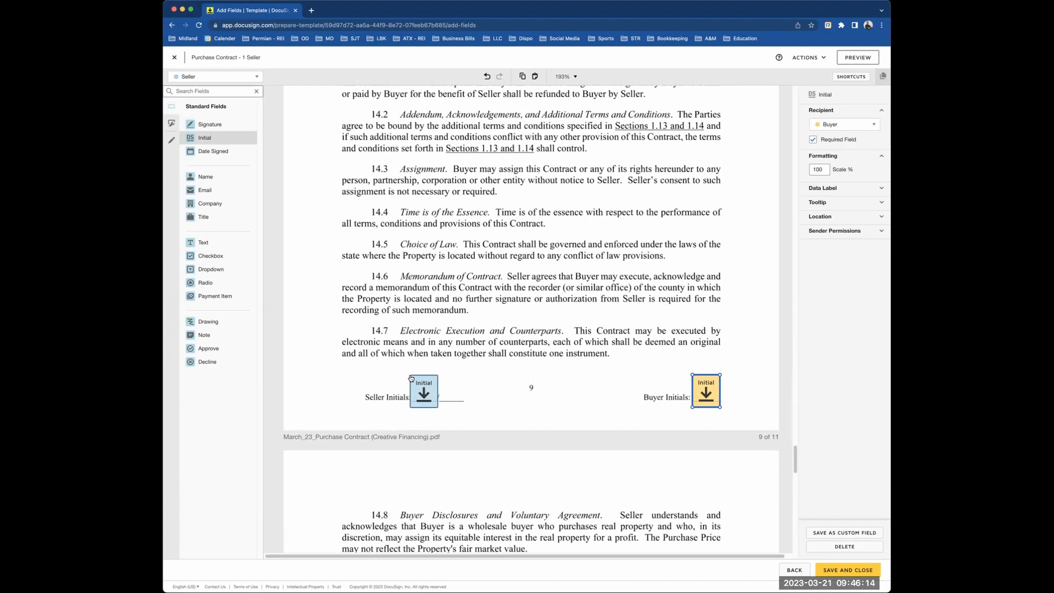
click(412, 379)
- Place three Buyer text fields over the cancellation clause's date, year and time blanks on page 10 and make them optional
scroll(481, 324, down, 5)
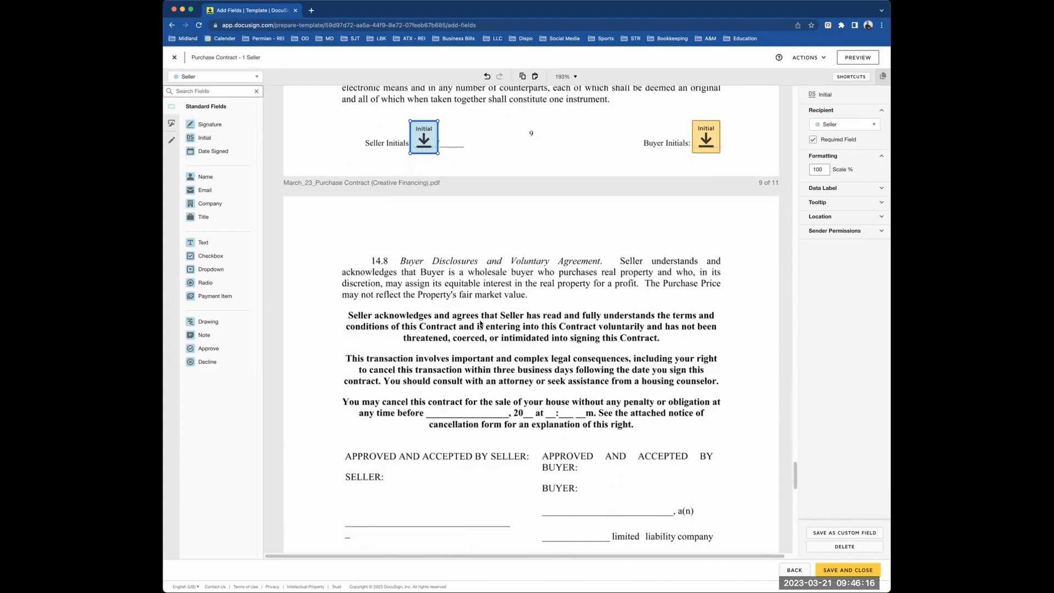
scroll(481, 324, down, 2)
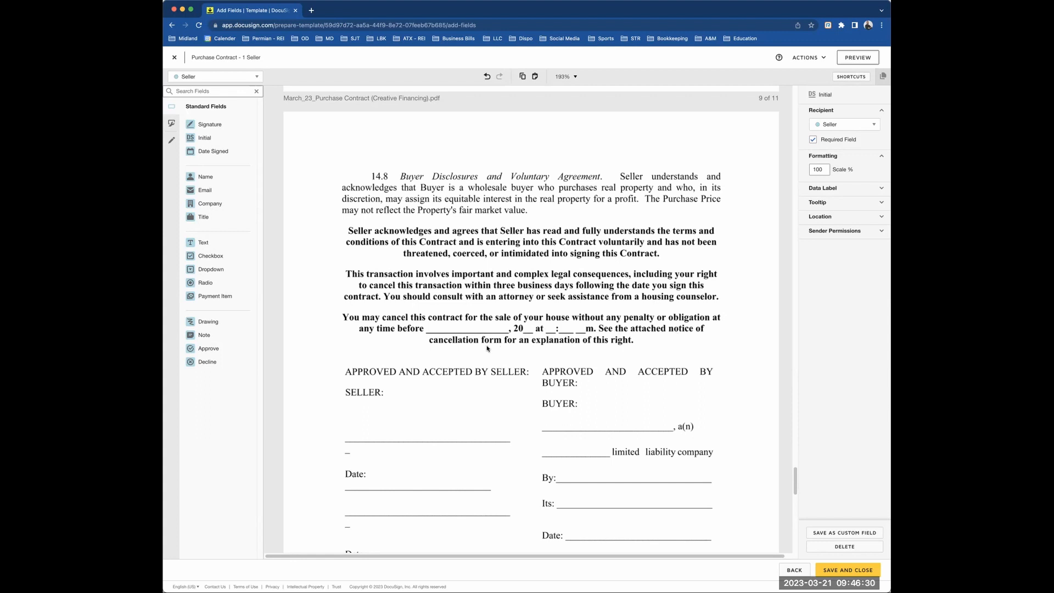
scroll(521, 328, down, 2)
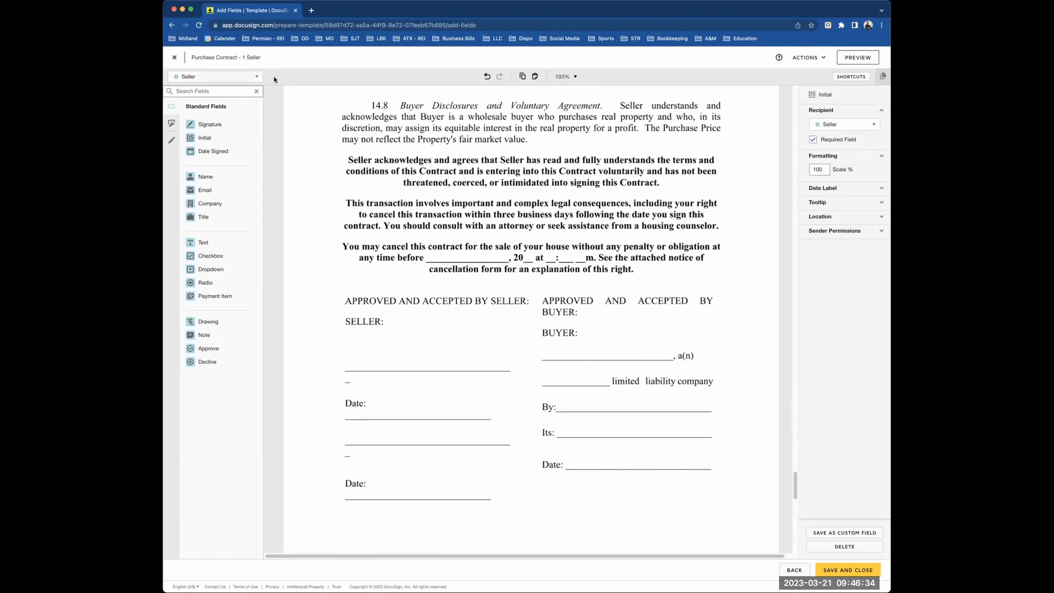
click(258, 78)
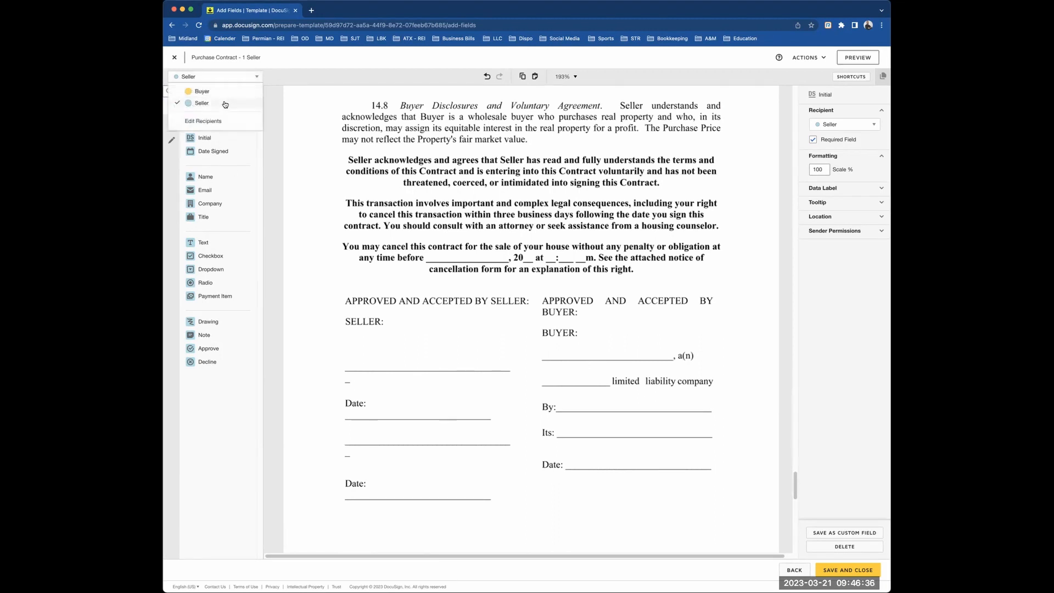
click(202, 92)
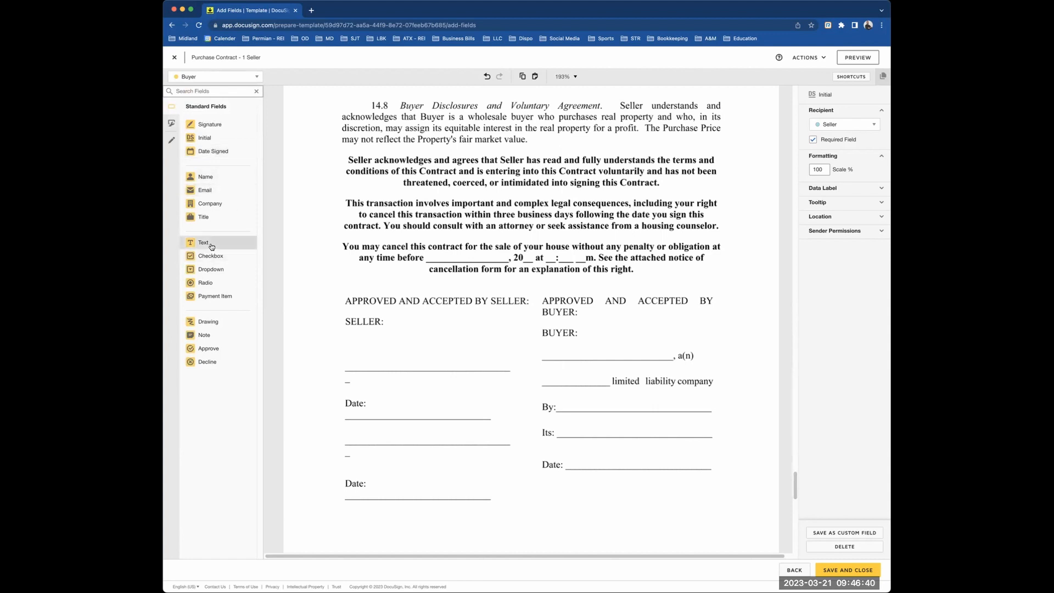
drag(211, 243, 507, 248)
drag(213, 244, 543, 249)
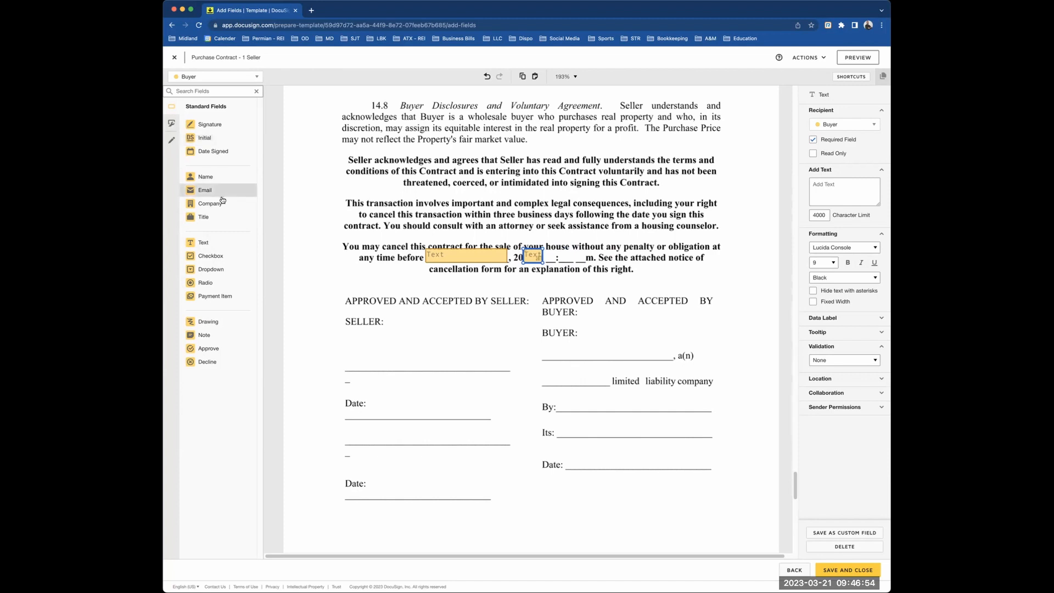
drag(203, 242, 583, 248)
drag(401, 229, 679, 295)
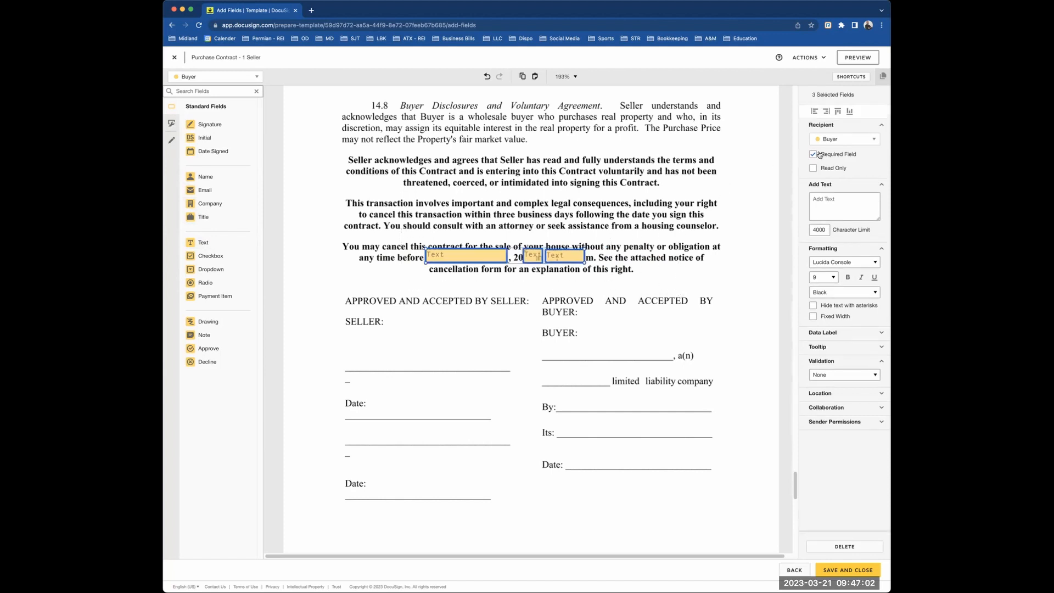
click(816, 155)
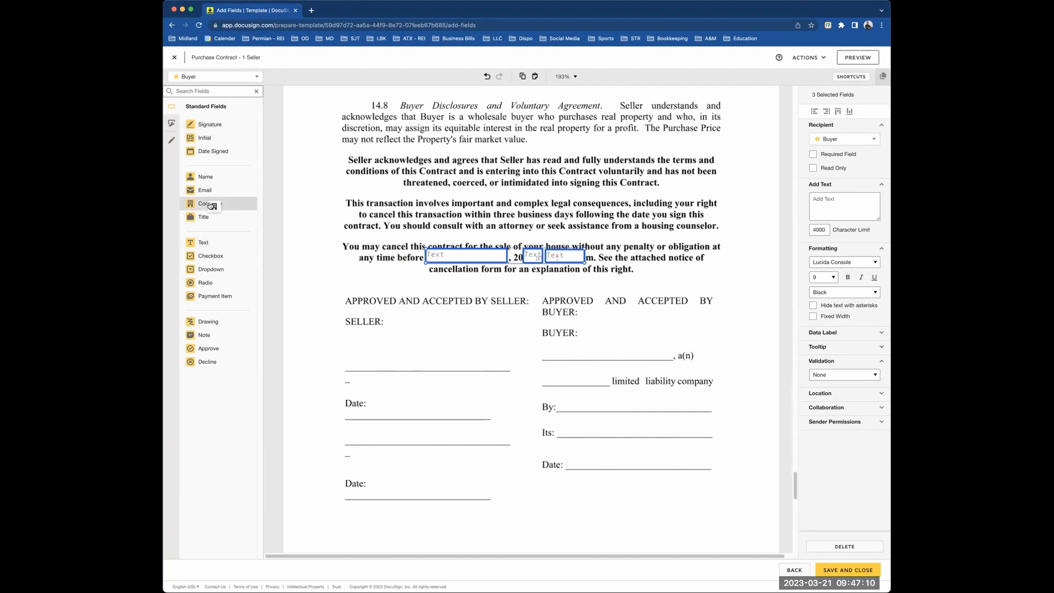
- Place Company, Text, Name, Title and Date Signed fields for the Buyer on the lines of the Buyer acceptance block
drag(210, 205, 540, 352)
drag(219, 242, 610, 370)
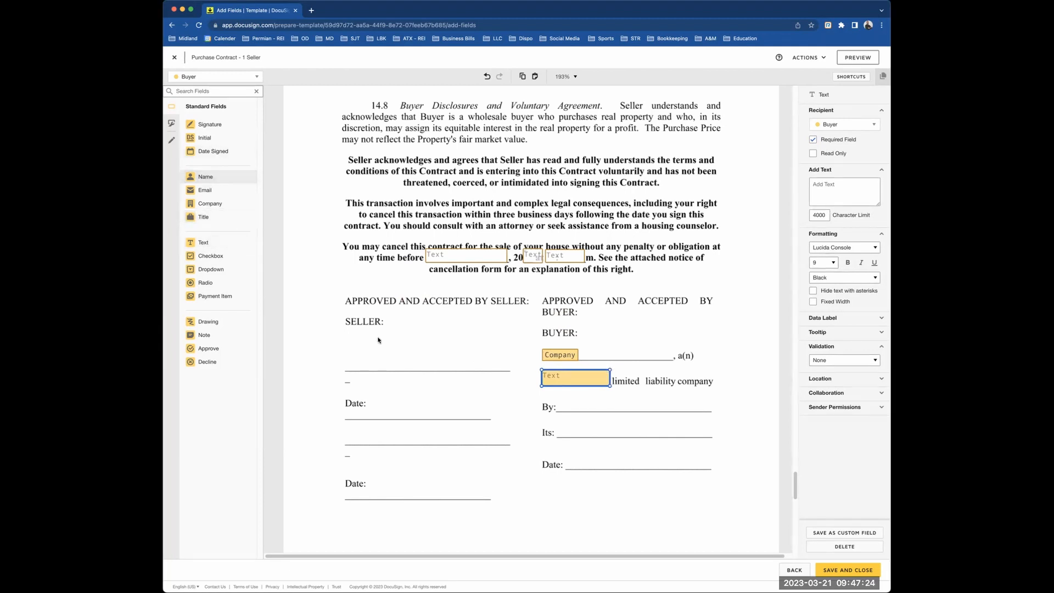
mouse_move(207, 176)
mouse_down()
mouse_move(488, 389)
mouse_move(557, 405)
mouse_up()
drag(210, 221, 557, 429)
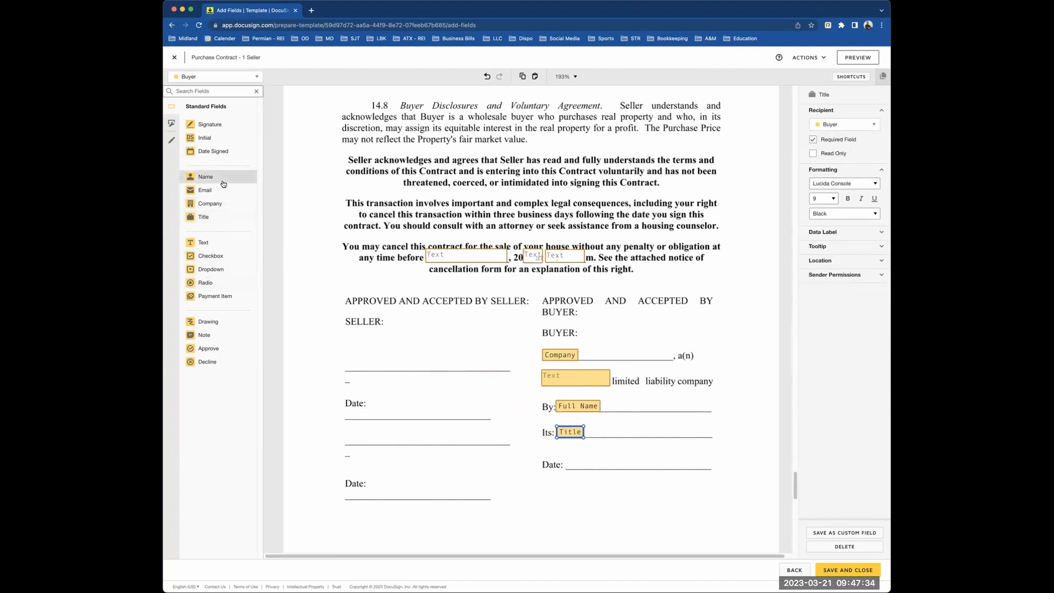
drag(217, 154, 566, 462)
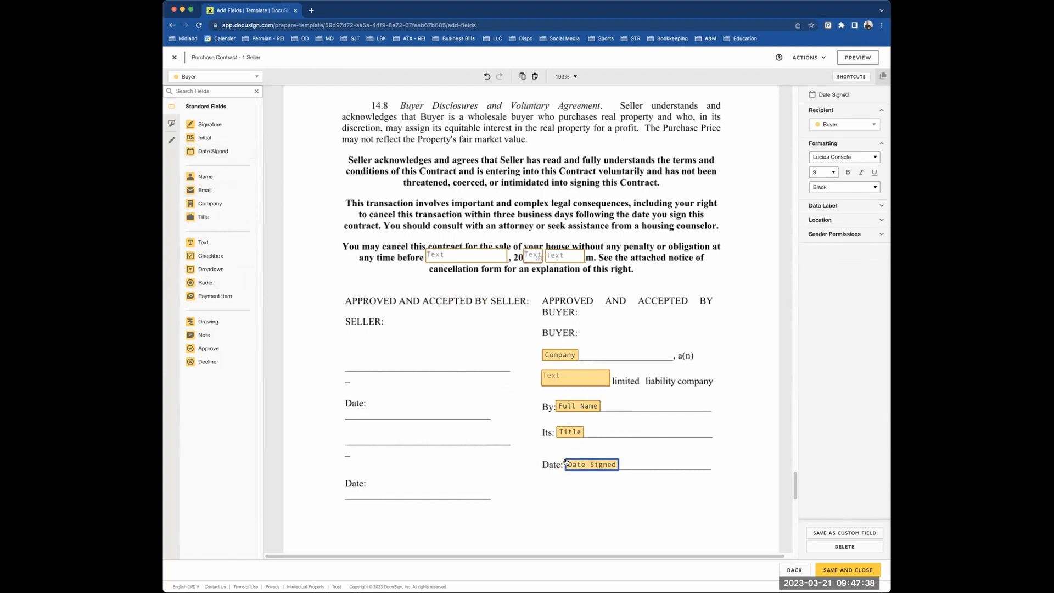
- Place a Buyer initial field at the foot of page 10 and switch the active recipient to Seller
scroll(545, 358, down, 5)
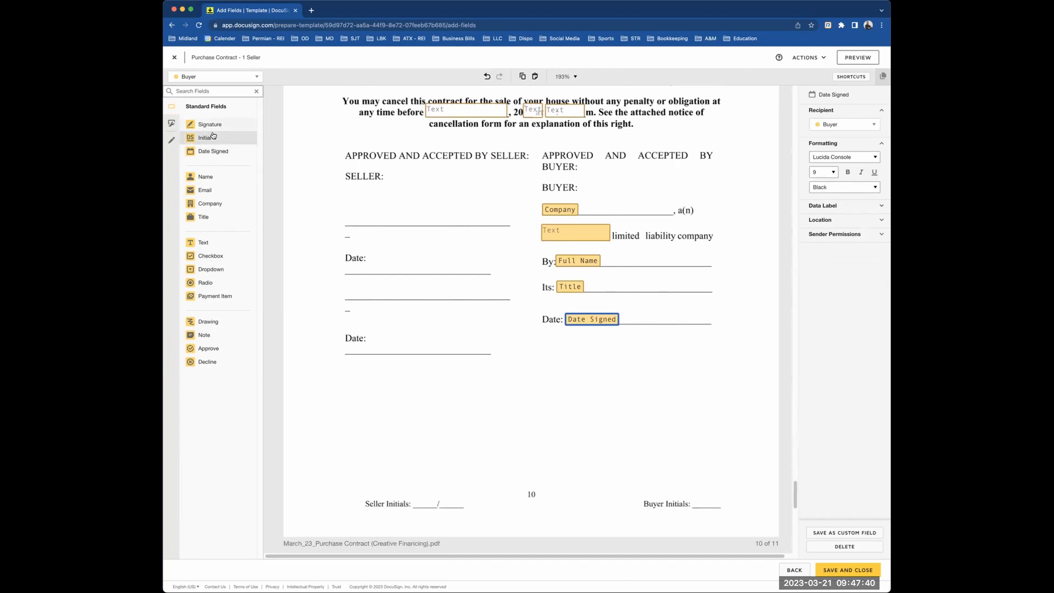
drag(209, 140, 695, 485)
click(217, 76)
click(203, 105)
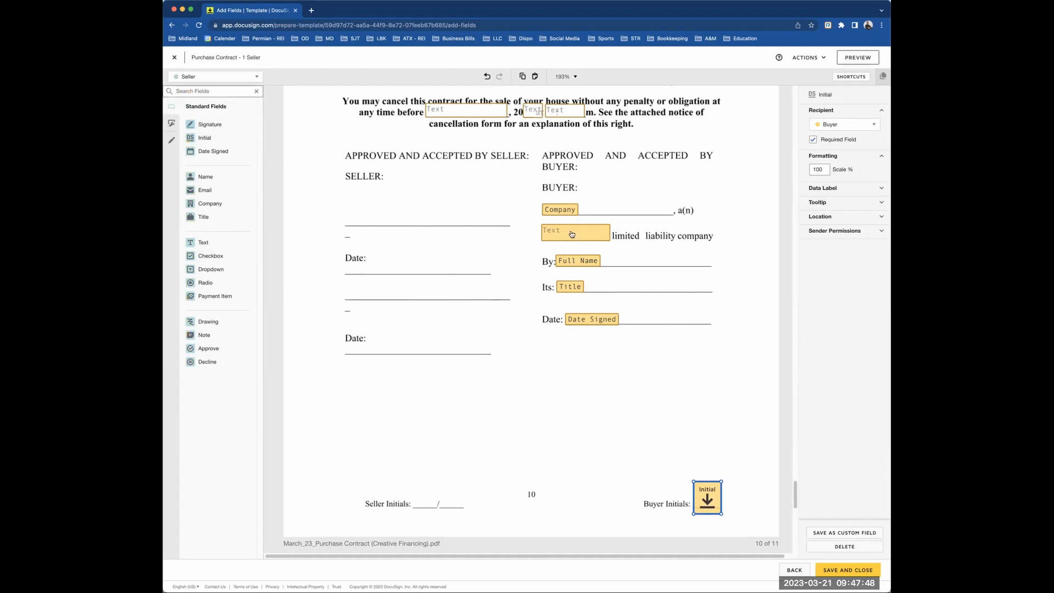
- Review the fields placed on the earlier pages, including the Seller and Buyer entries in section 1.9, Parties
drag(797, 501, 777, 196)
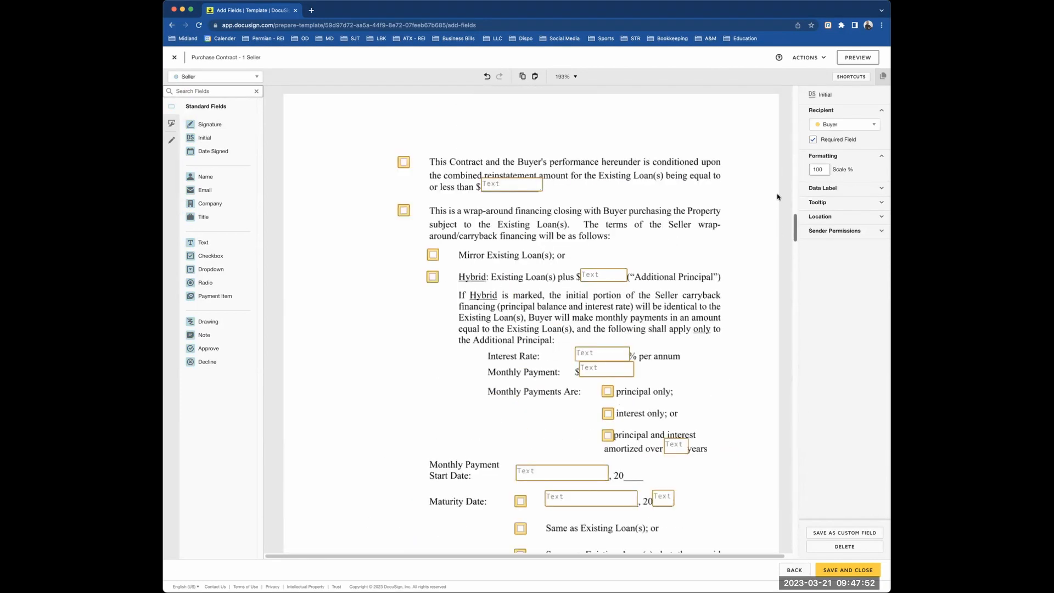
scroll(777, 196, up, 10)
scroll(768, 162, up, 15)
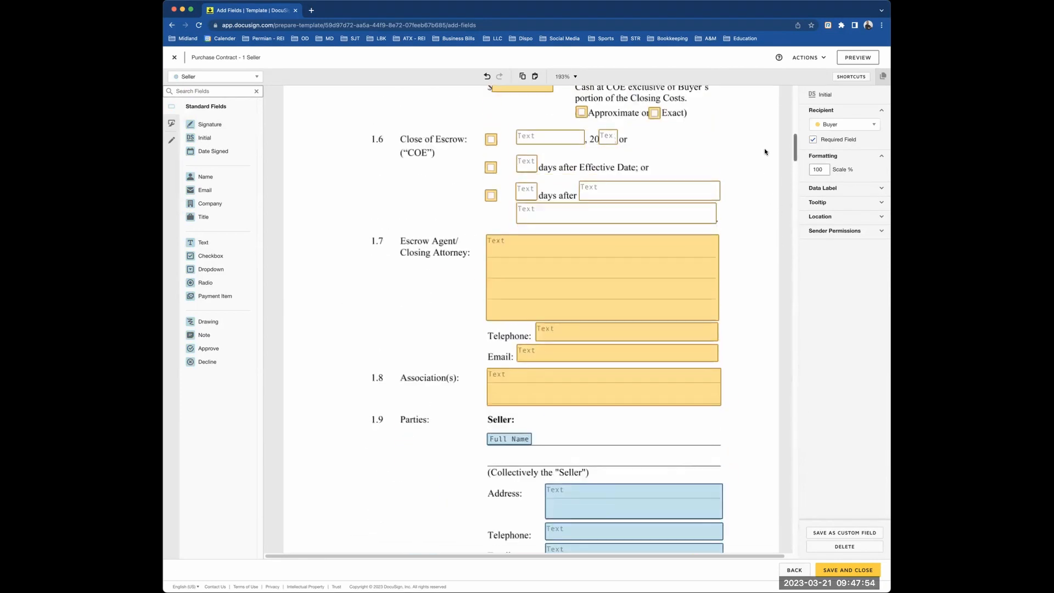
scroll(761, 128, up, 10)
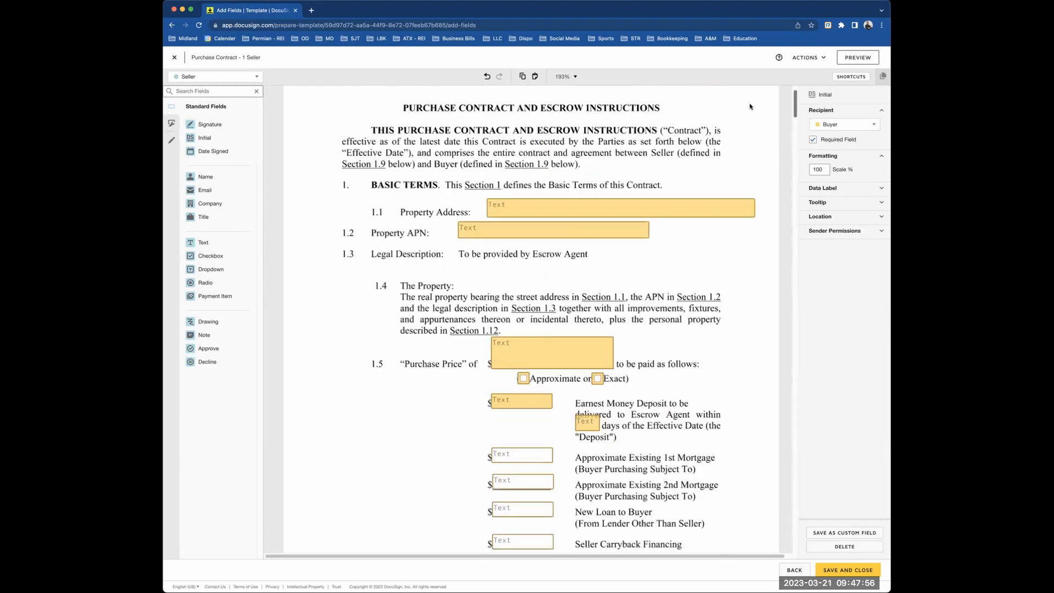
scroll(748, 137, down, 15)
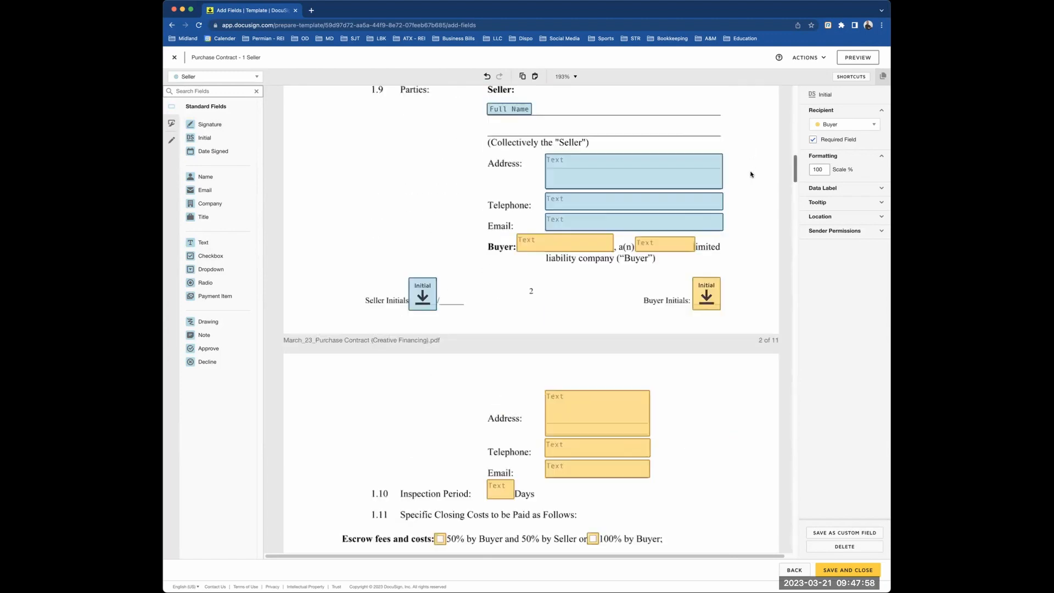
scroll(752, 171, down, 20)
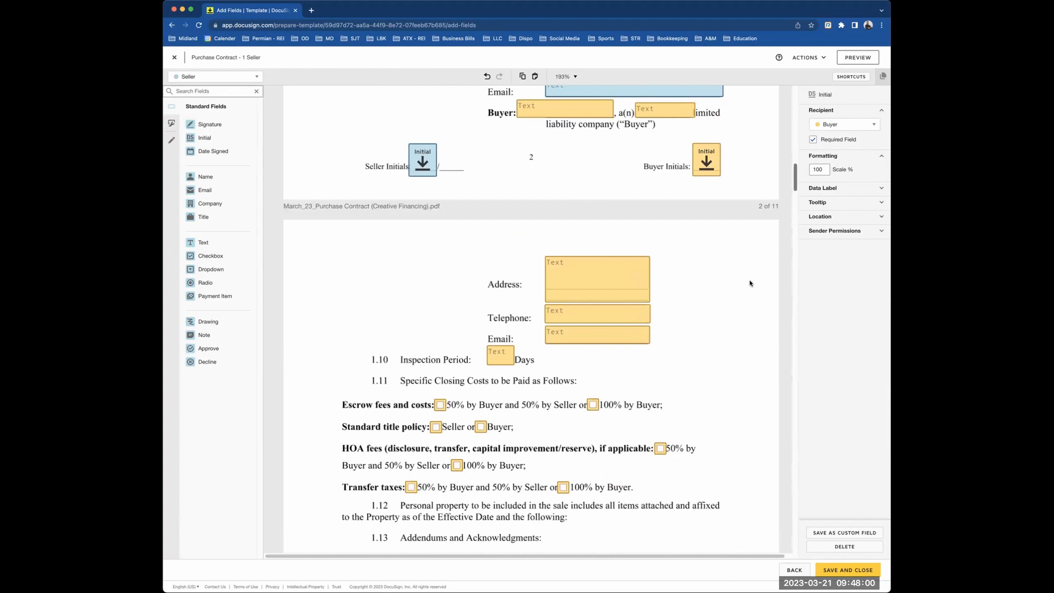
scroll(789, 500, down, 10)
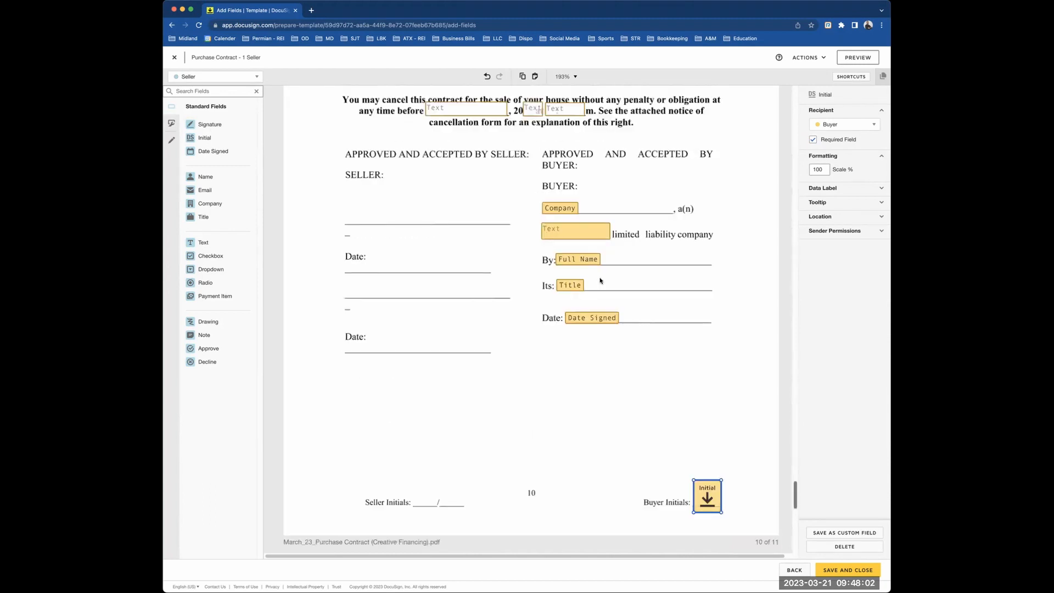
- Replace the Buyer block's Company field with a line-wide copy of the text field below, and make the limited liability company text field optional
click(570, 207)
key(Delete)
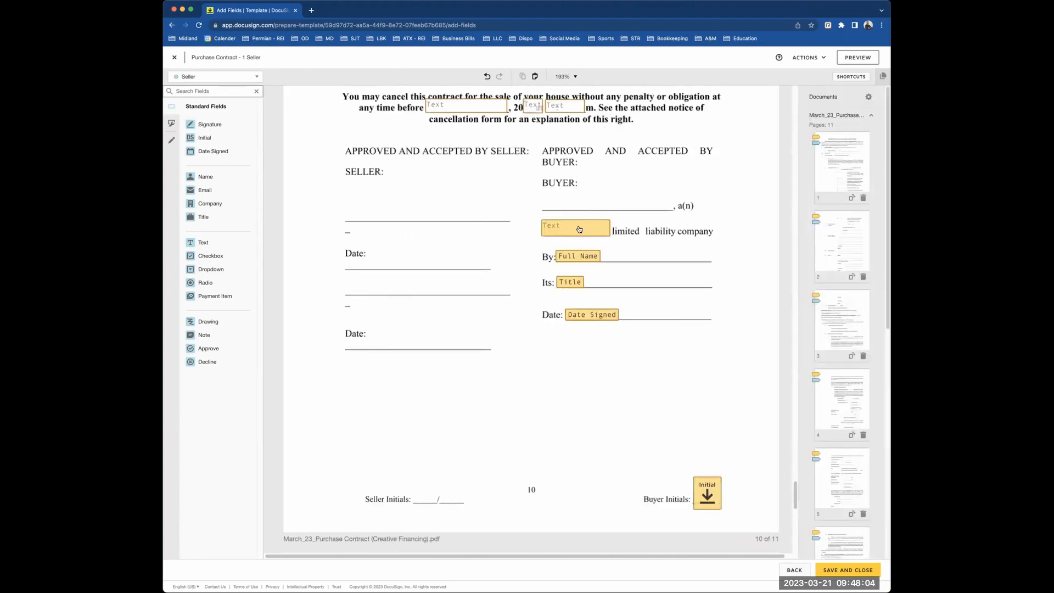
click(579, 230)
key(super+c)
key(super+v)
drag(577, 232, 568, 196)
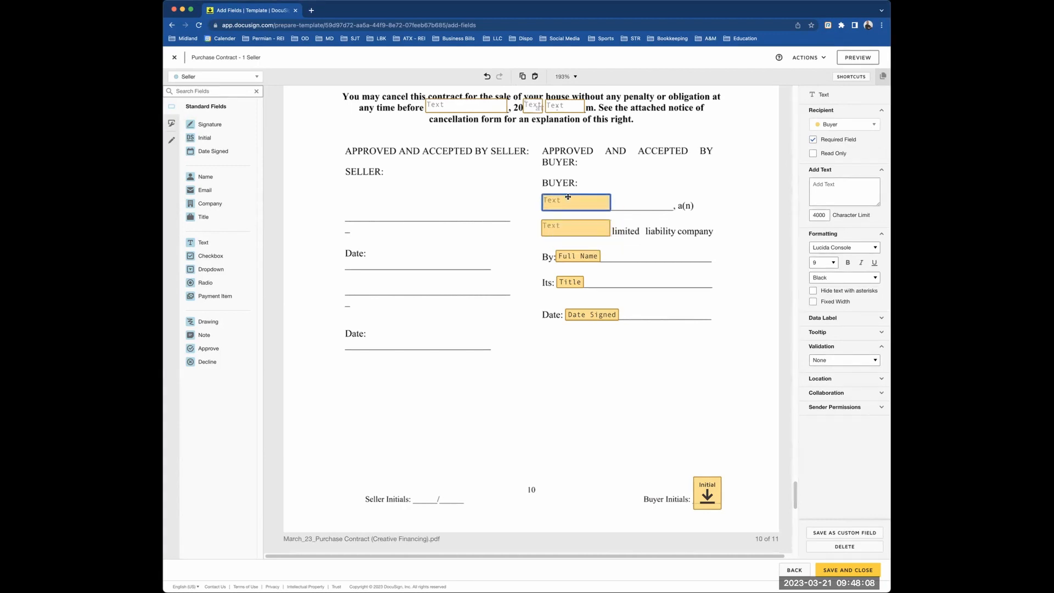
drag(631, 193, 674, 193)
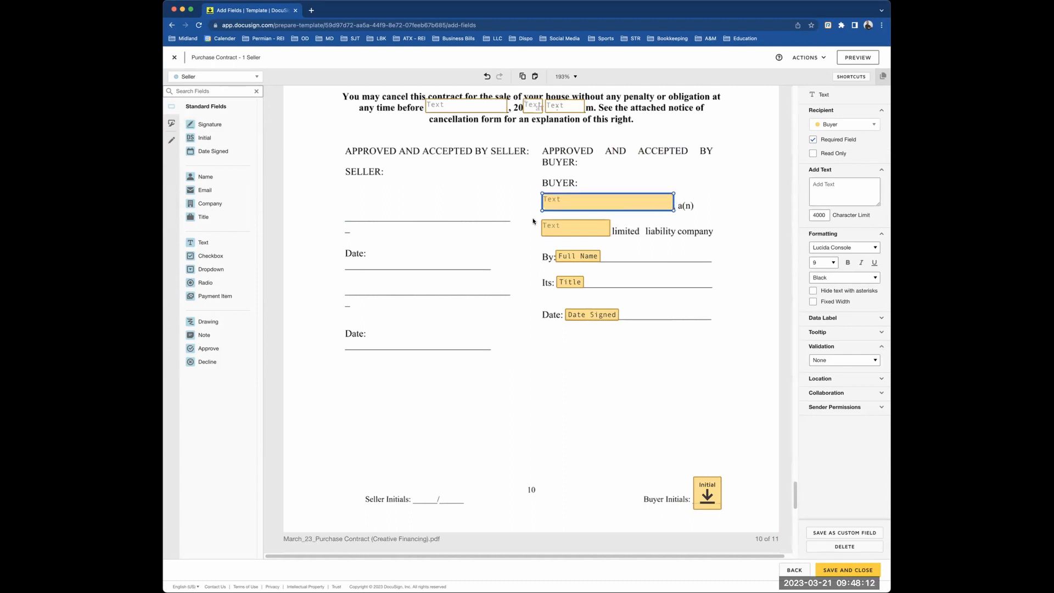
click(582, 229)
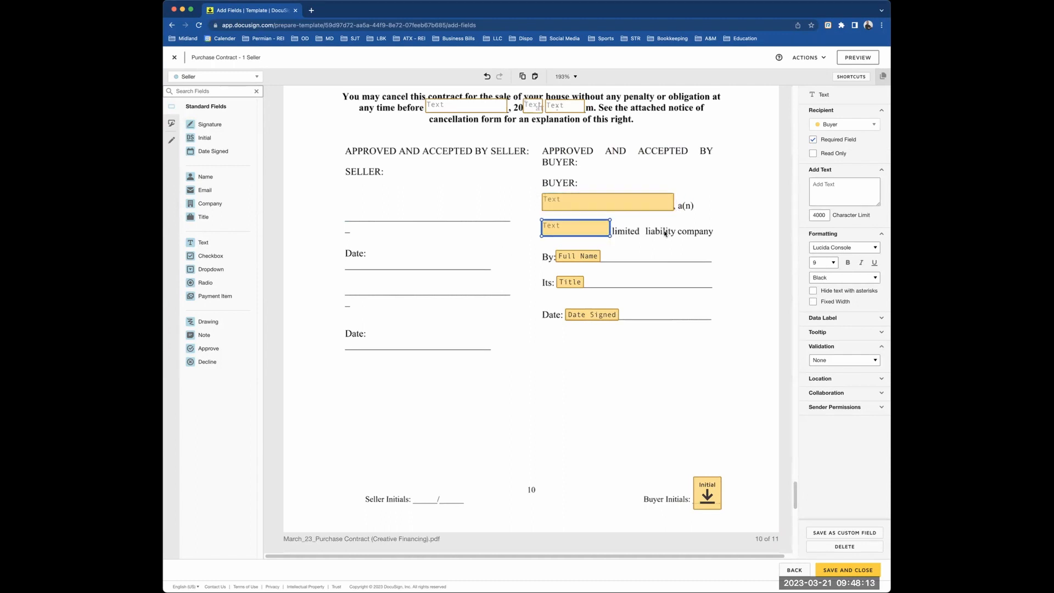
click(827, 143)
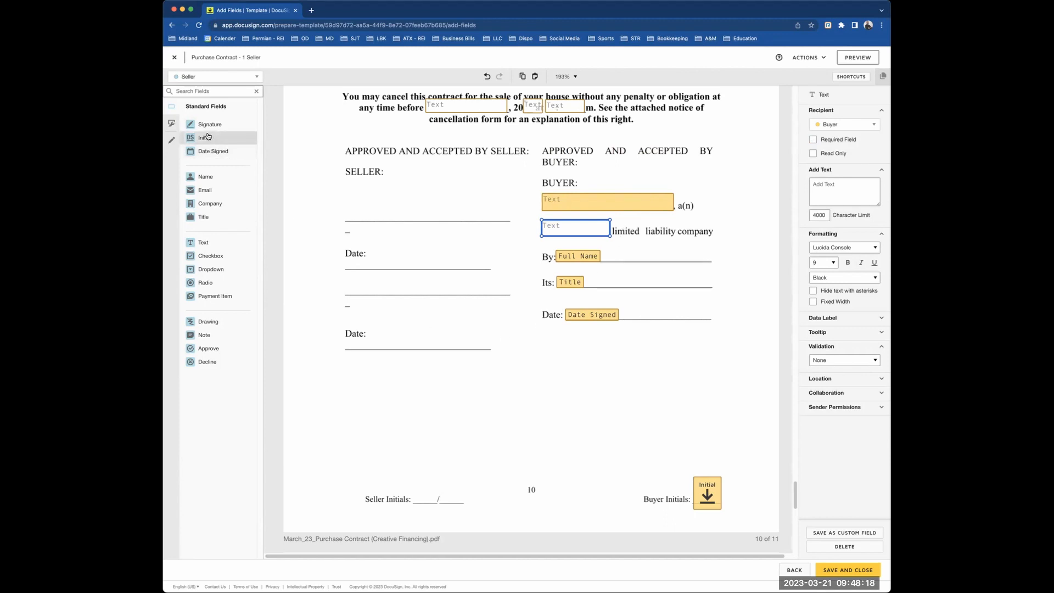
- Make Buyer the active recipient and place a Buyer signature field beside the BUYER label in the page 10 acceptance block
mouse_move(210, 126)
mouse_down()
mouse_move(451, 201)
mouse_move(523, 188)
mouse_move(253, 176)
mouse_up()
click(207, 78)
click(203, 91)
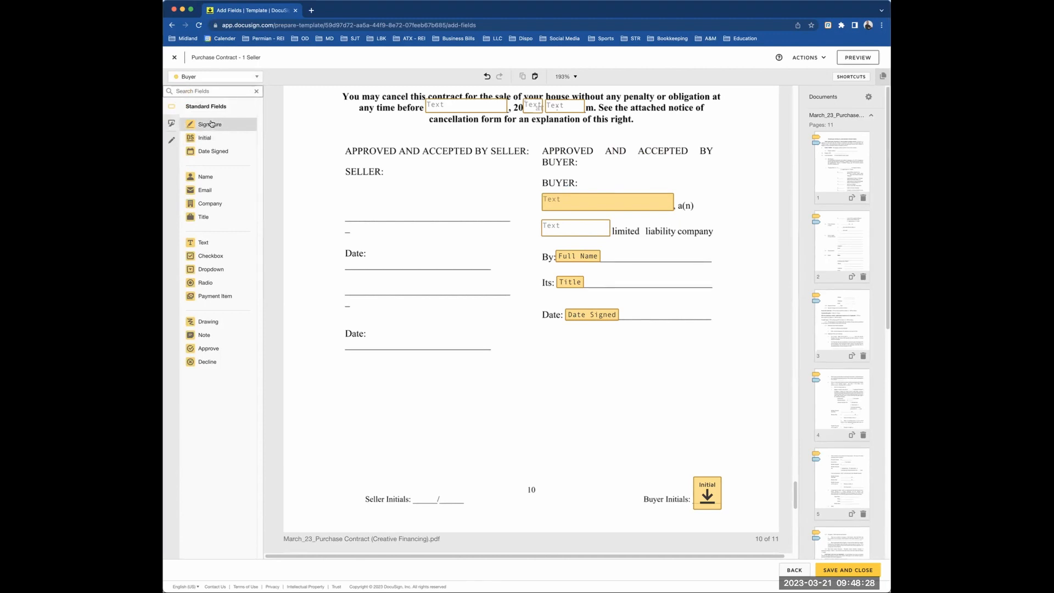
mouse_move(211, 124)
mouse_down()
mouse_move(492, 169)
mouse_move(605, 174)
mouse_up()
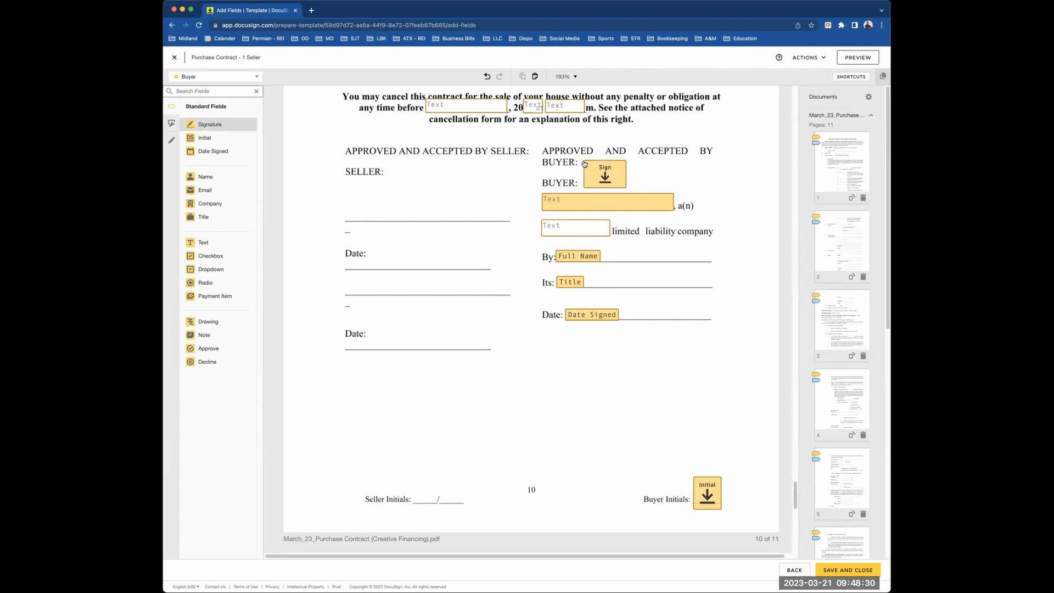
- Place Seller Signature, Full Name and Date Signed fields on the first Seller acceptance lines, plus a Seller initial at the foot of page 10
click(219, 77)
click(205, 104)
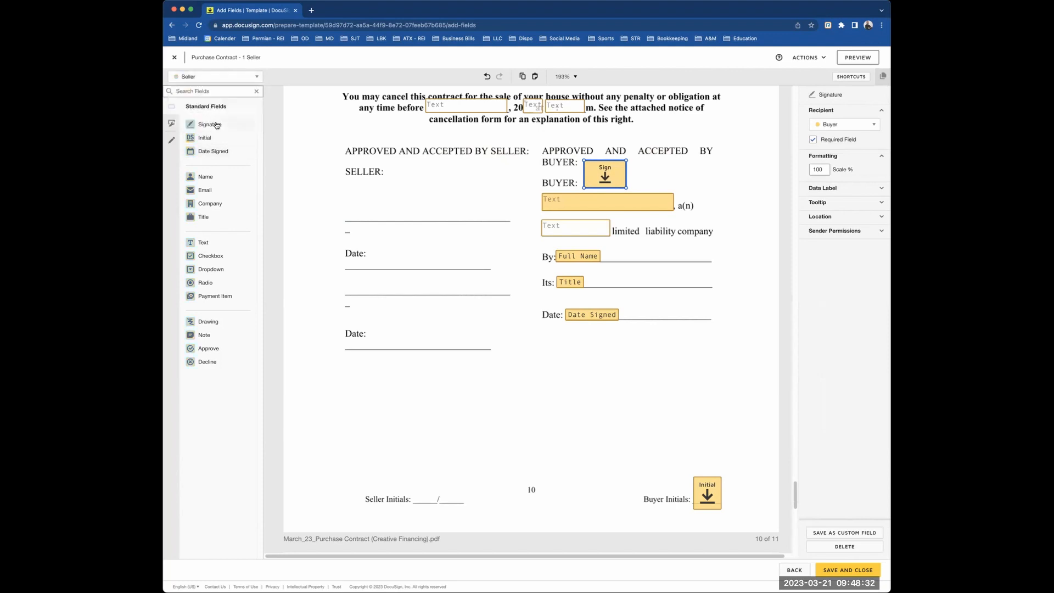
mouse_move(215, 128)
mouse_down()
mouse_move(389, 193)
mouse_move(347, 195)
mouse_up()
drag(208, 154, 350, 273)
mouse_move(204, 176)
mouse_down()
mouse_move(349, 334)
mouse_move(346, 287)
mouse_up()
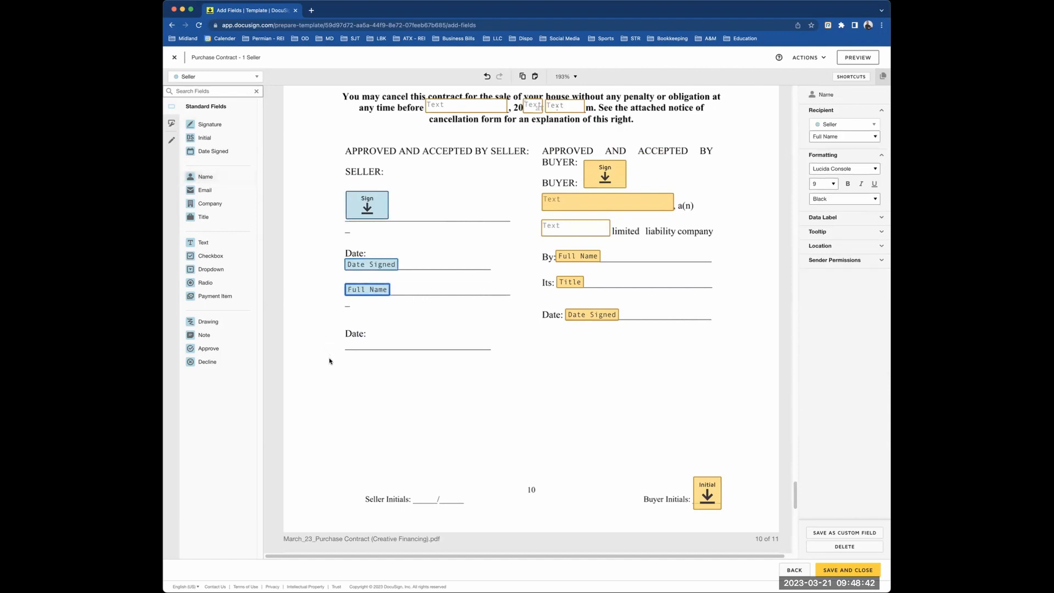
drag(363, 288, 371, 230)
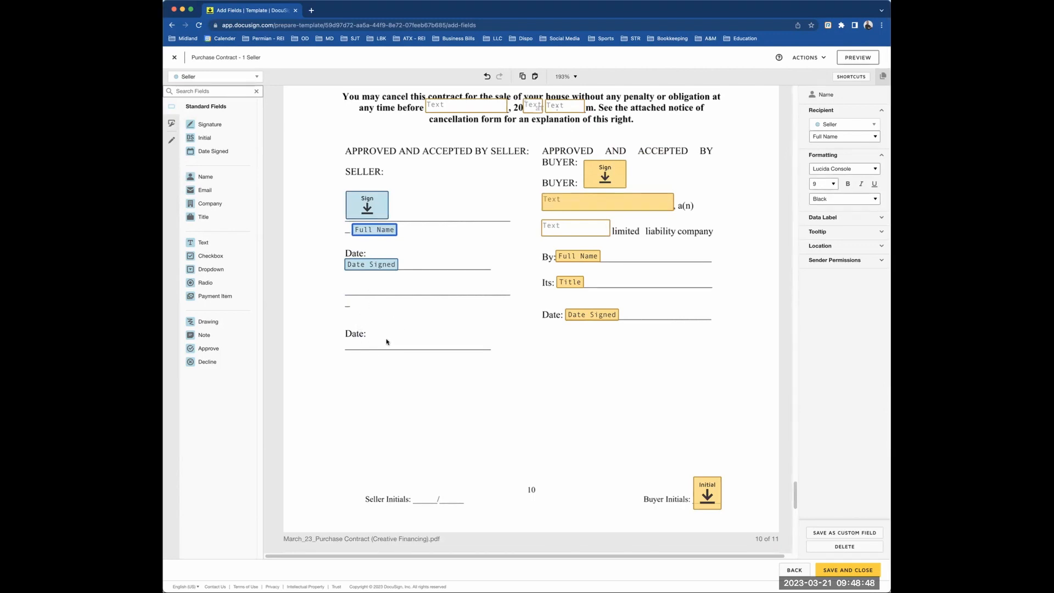
drag(217, 141, 424, 492)
- Place a Seller Date Signed field on the Effective Date of Contract line of the Notice of Cancellation
scroll(586, 415, down, 3)
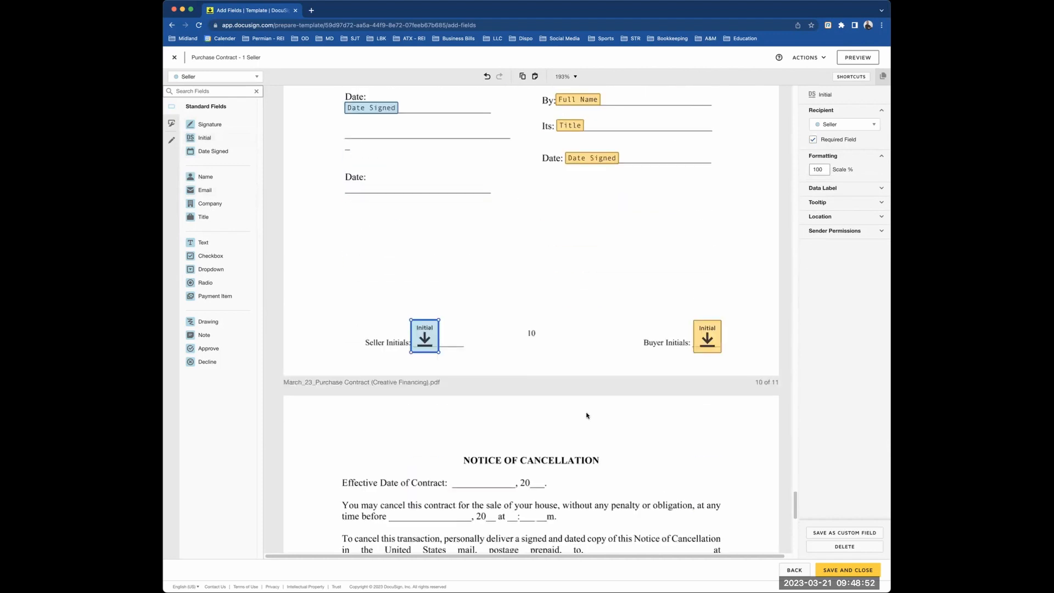
scroll(586, 415, down, 5)
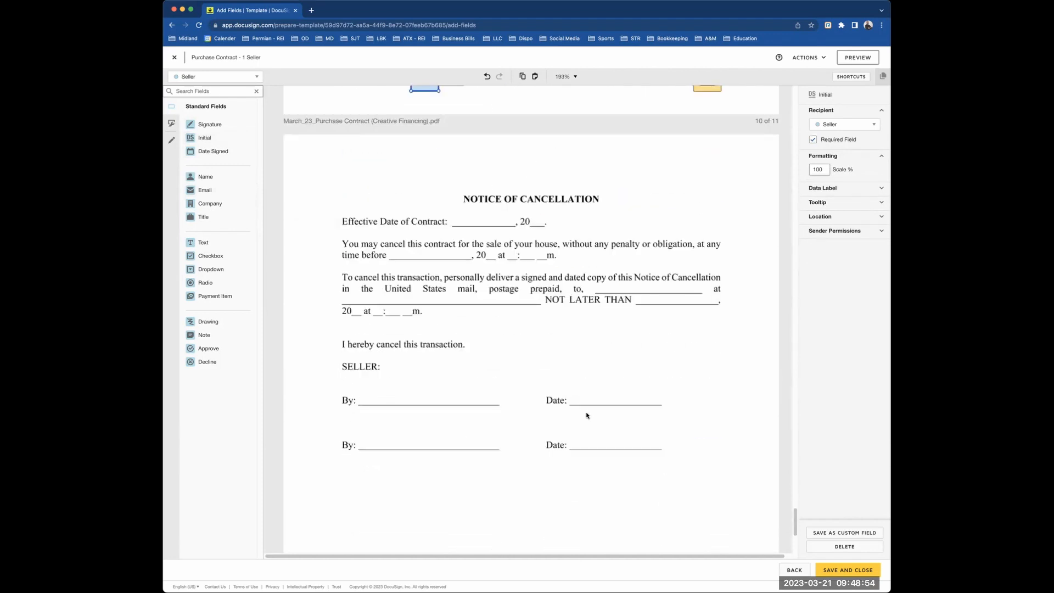
drag(211, 151, 456, 219)
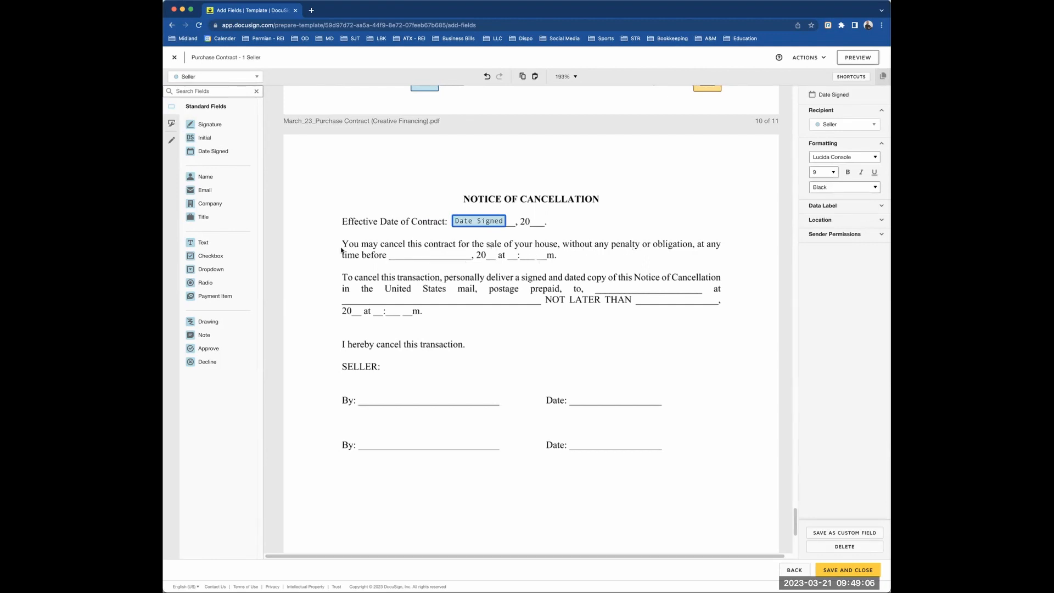
- Place an optional Buyer text field spanning the date blank after "time before" in the Notice of Cancellation
click(189, 76)
click(200, 92)
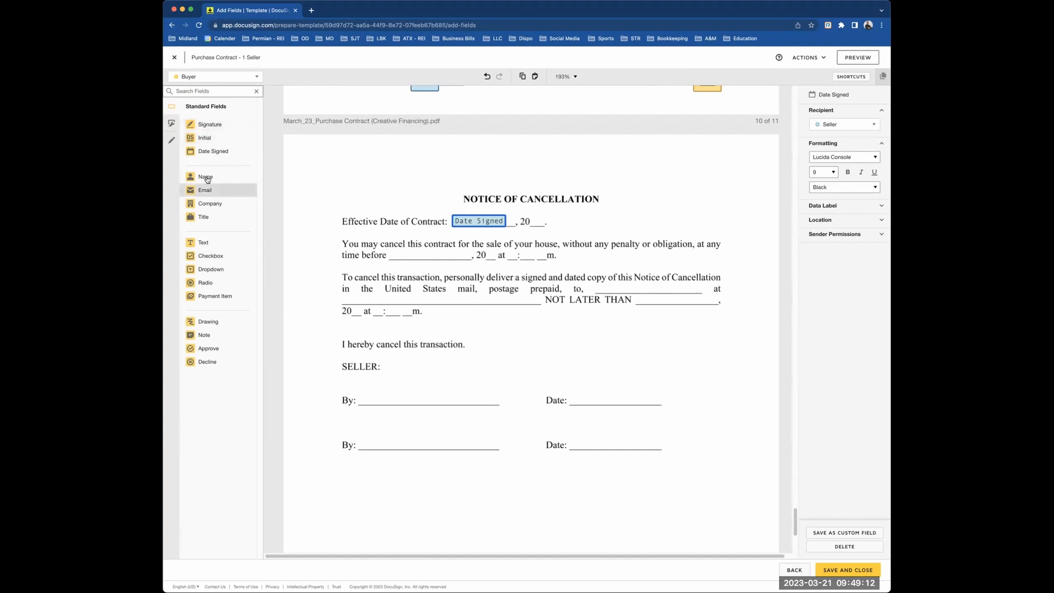
click(212, 243)
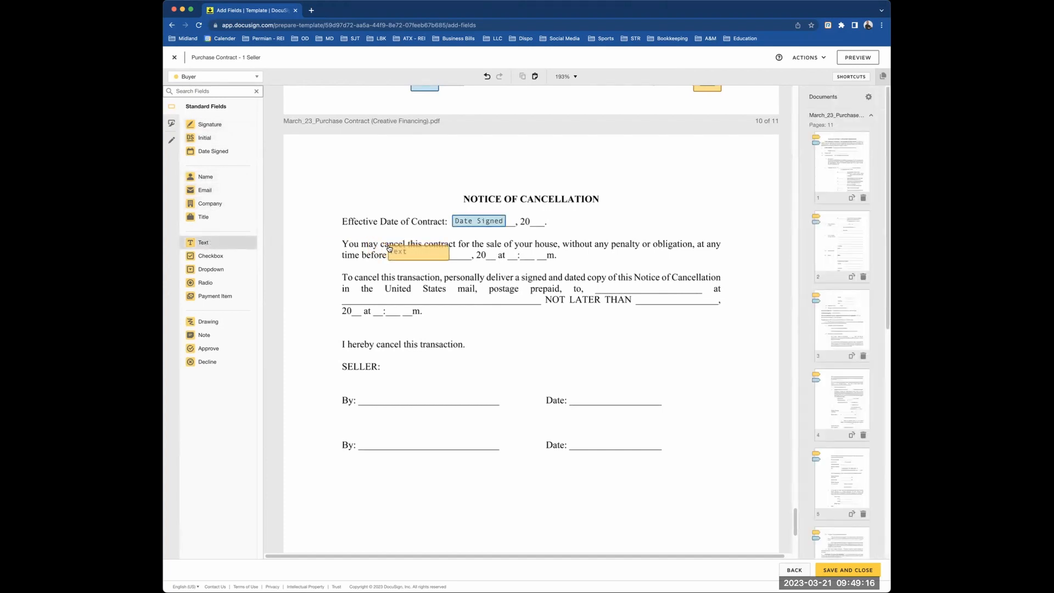
click(419, 251)
drag(449, 256, 472, 256)
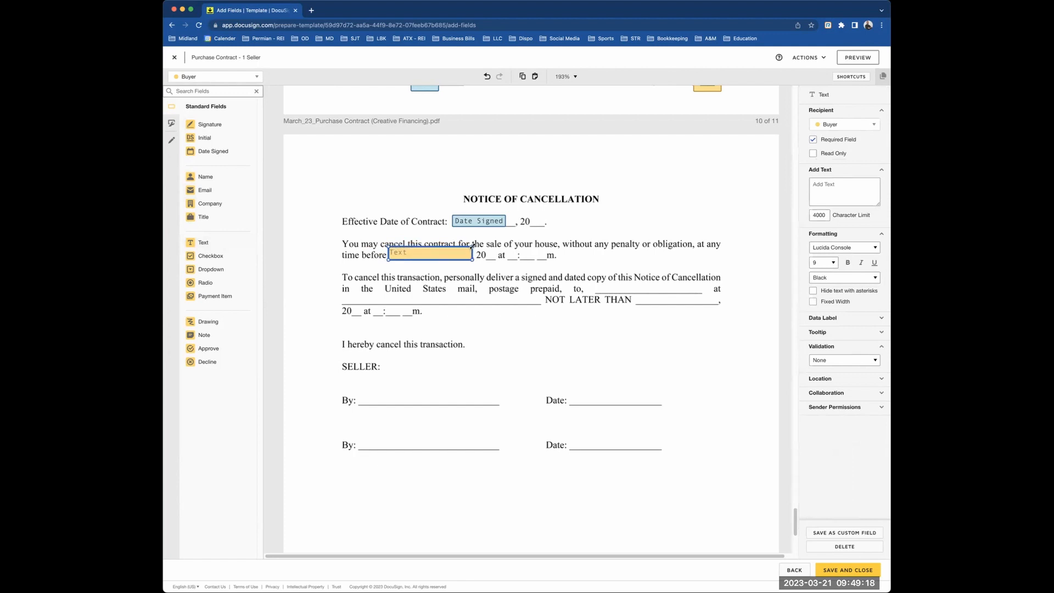
click(814, 140)
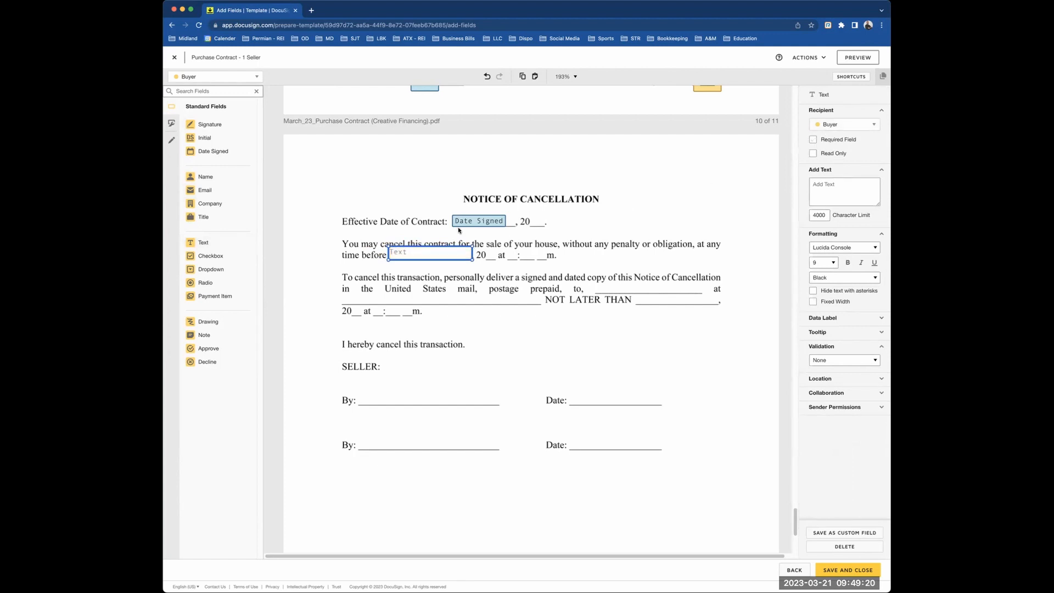
- Add optional Buyer text fields sized to the year and time blanks on the same "time before" line
click(203, 243)
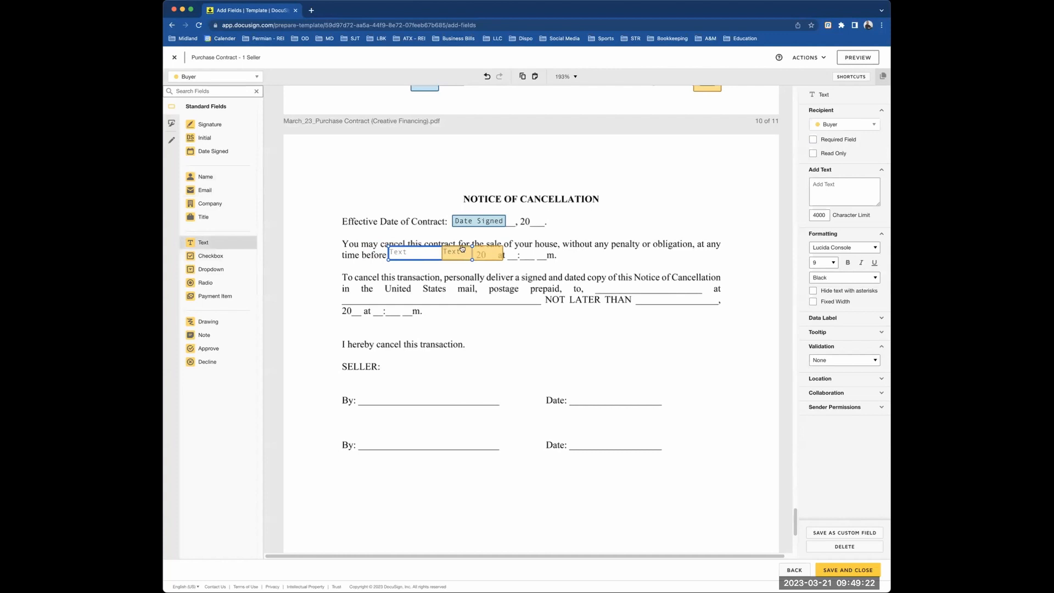
click(486, 248)
drag(545, 246, 500, 246)
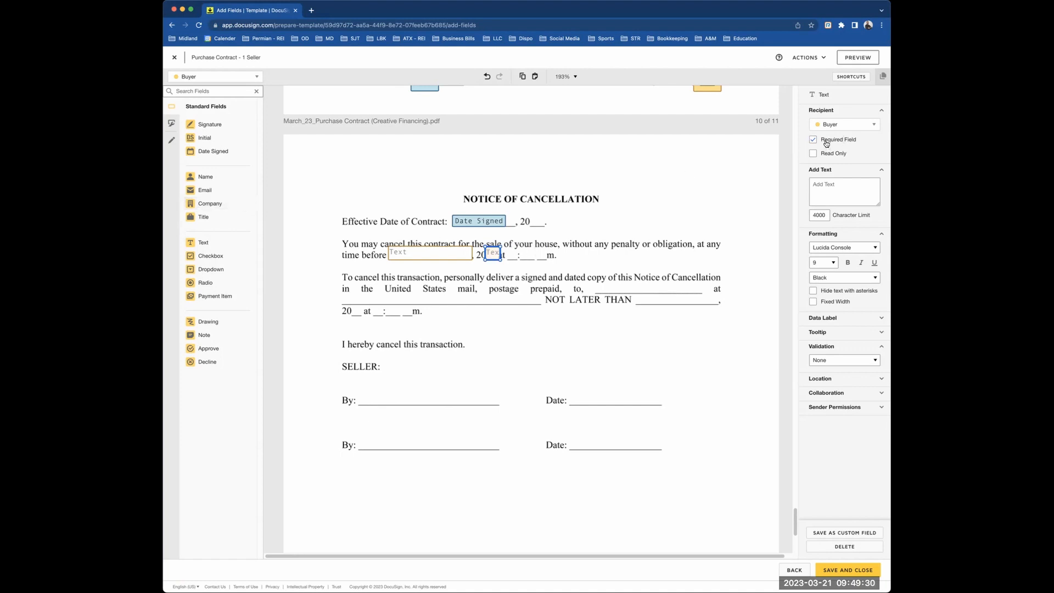
click(207, 241)
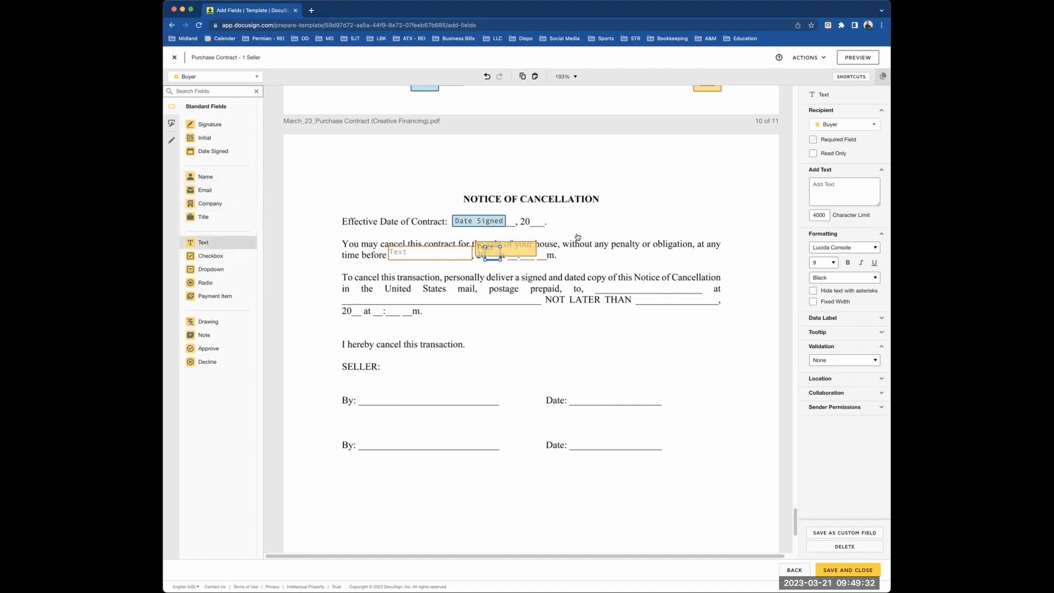
click(501, 250)
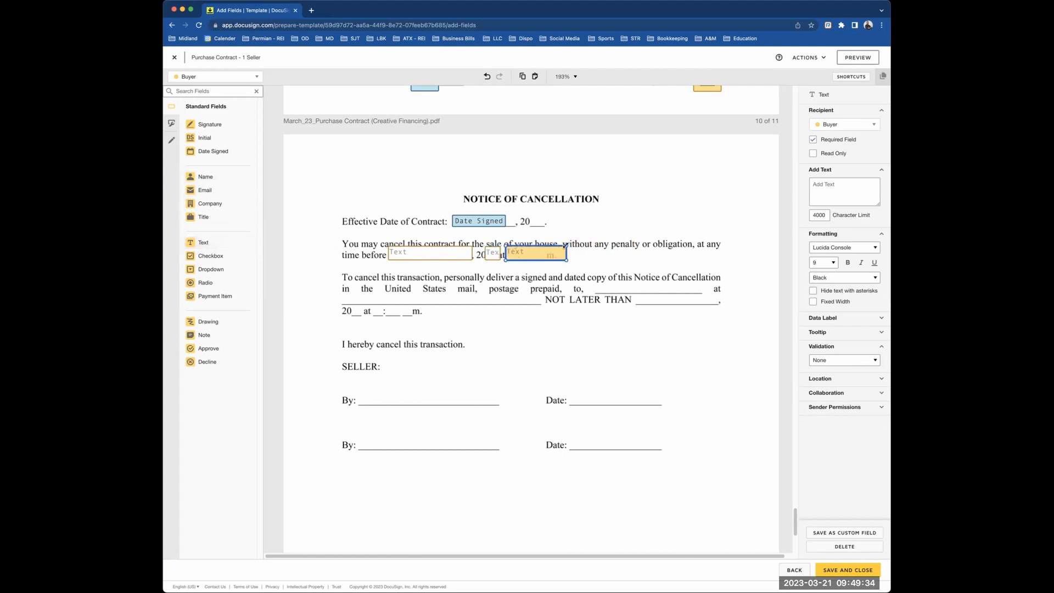
drag(565, 246, 548, 246)
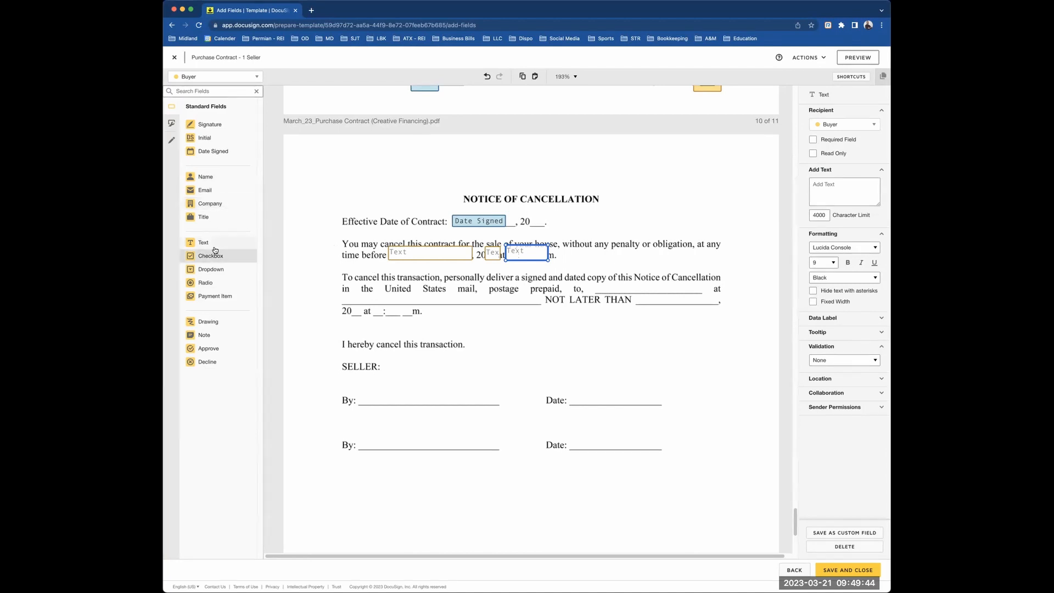
- Place five Buyer text fields over the blanks of the "To cancel this transaction" paragraph and make them all optional
drag(207, 244, 707, 279)
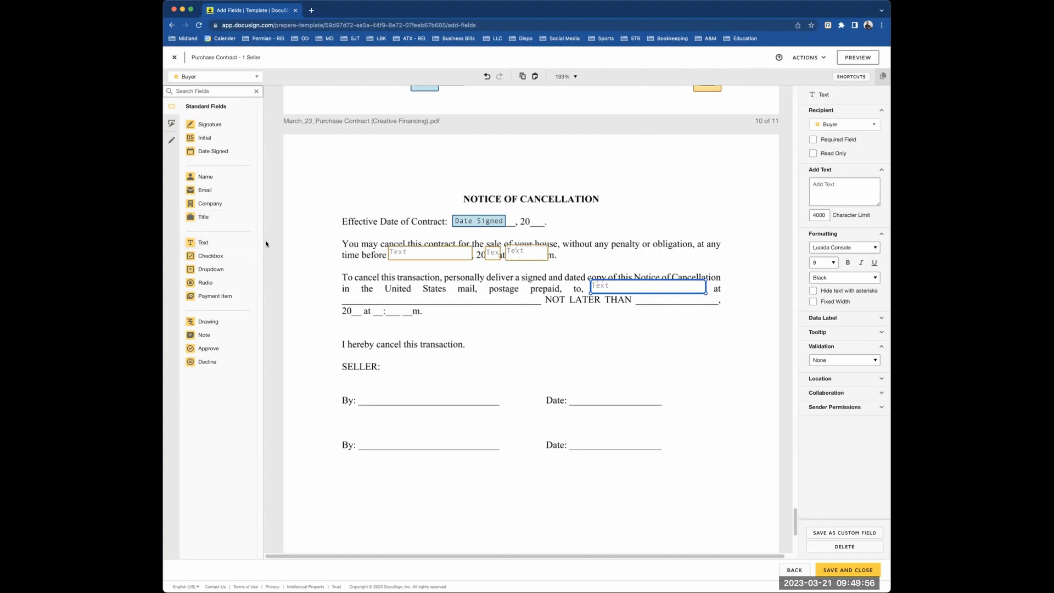
drag(212, 243, 540, 293)
drag(203, 242, 717, 294)
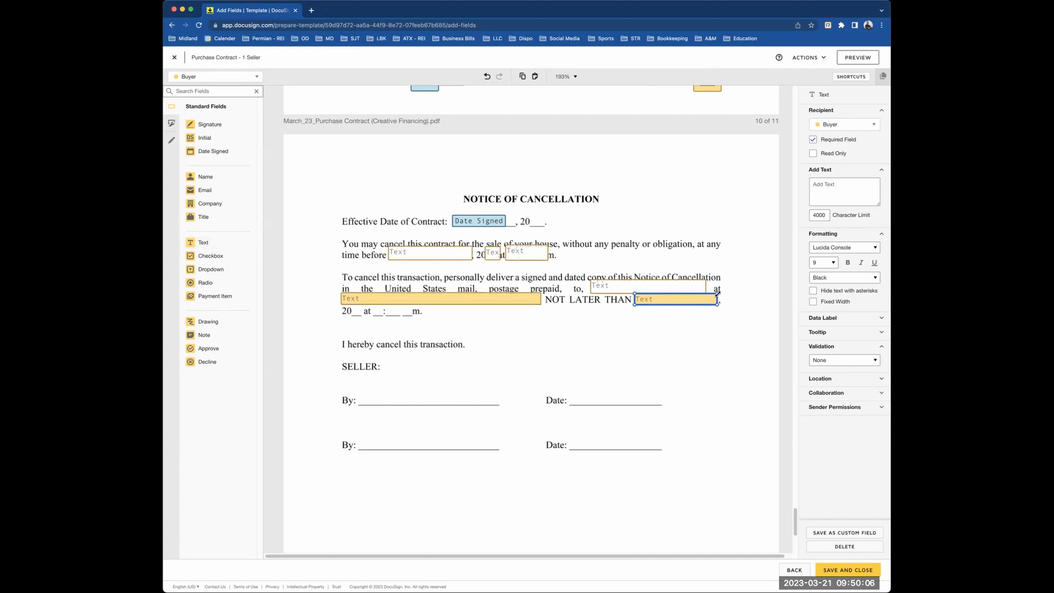
drag(746, 335, 310, 275)
click(273, 206)
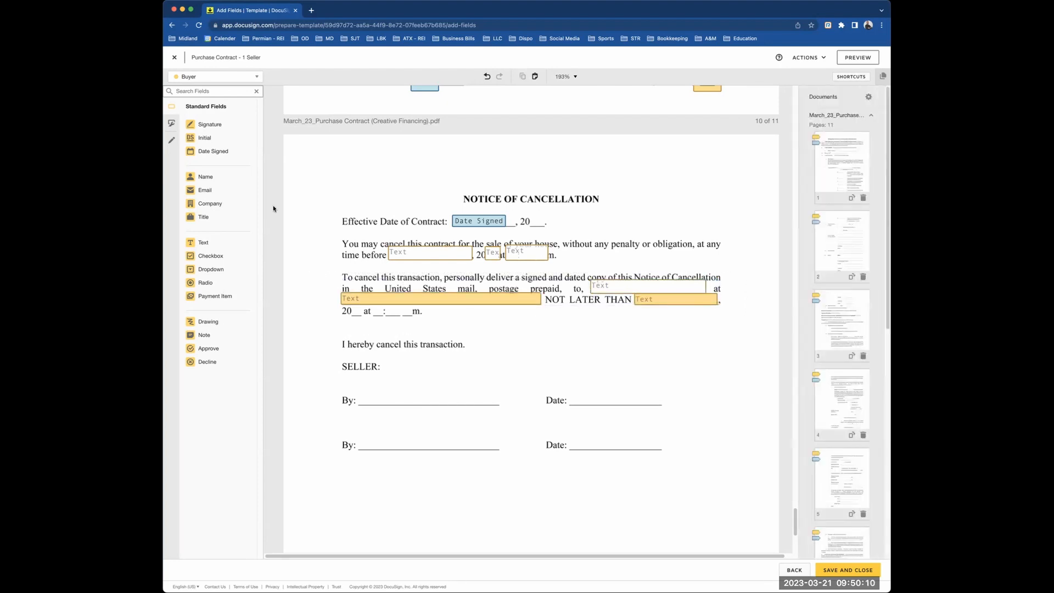
drag(205, 243, 366, 302)
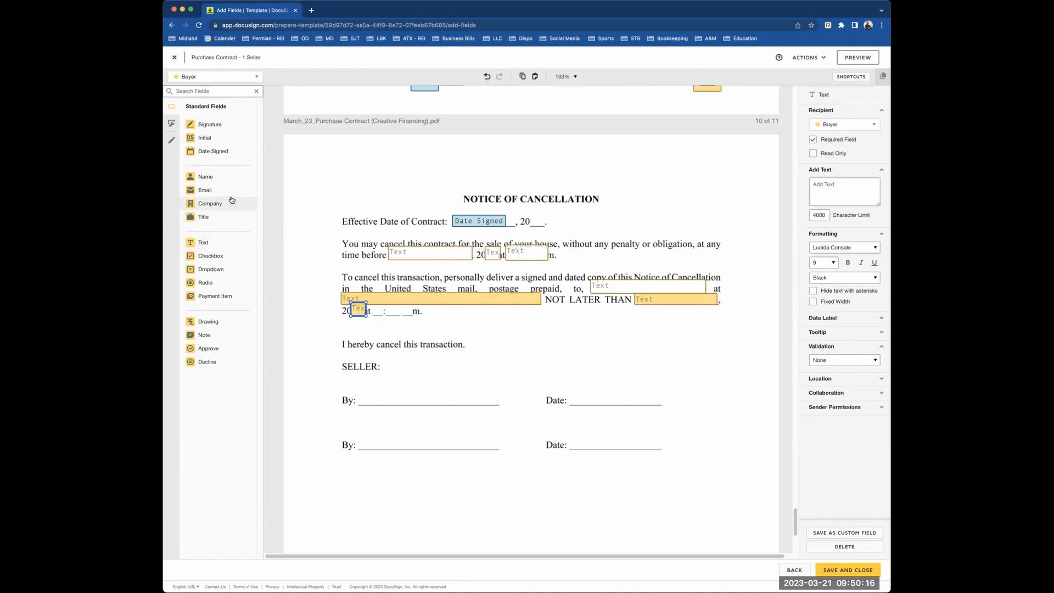
drag(203, 242, 412, 303)
drag(324, 267, 743, 336)
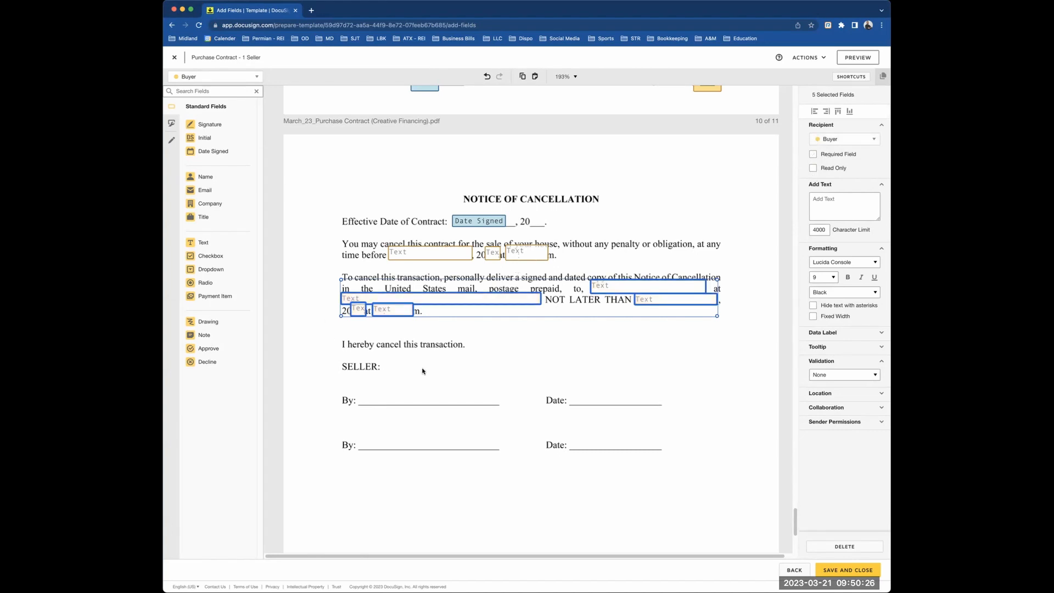
- Place a Buyer initial field and a Seller initial field at the foot of page 11
scroll(356, 319, down, 2)
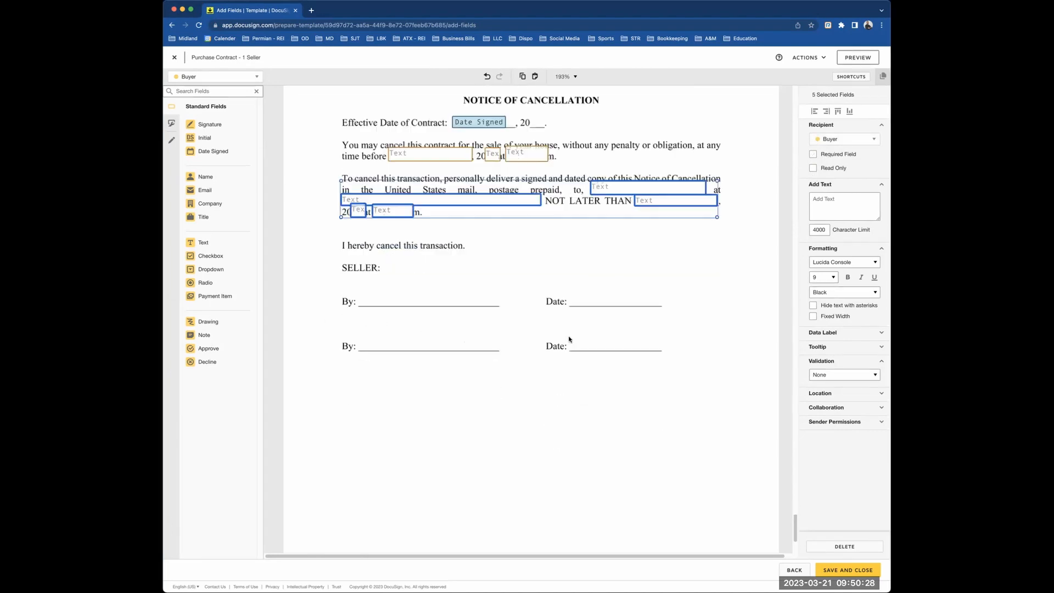
scroll(566, 343, down, 8)
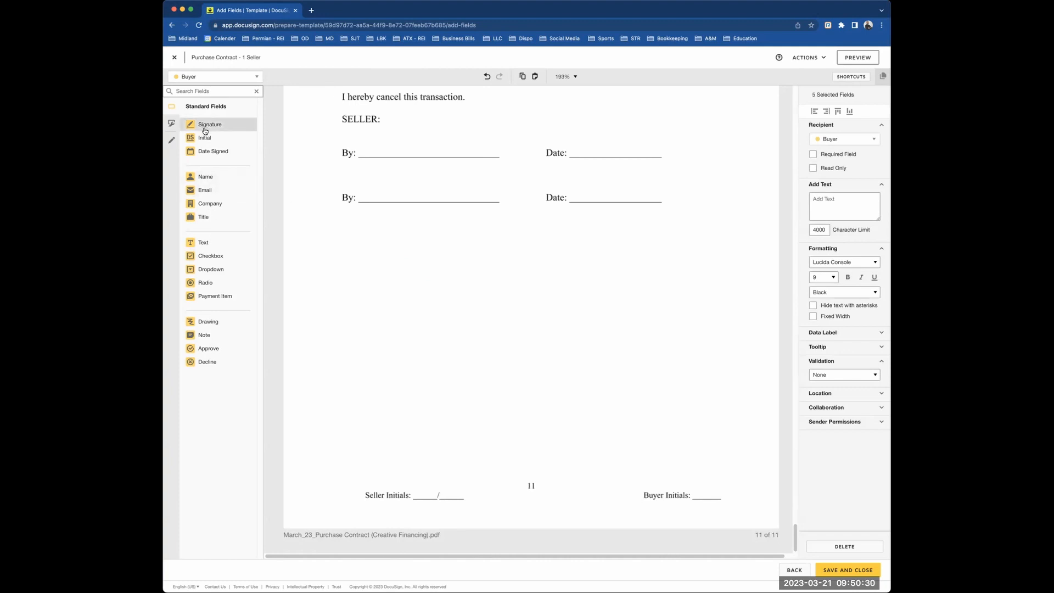
drag(204, 138, 567, 333)
drag(623, 396, 706, 488)
click(219, 76)
click(214, 103)
drag(212, 136, 423, 488)
- Check the fields on pages 9 and 10, and save and close the template
scroll(507, 283, up, 15)
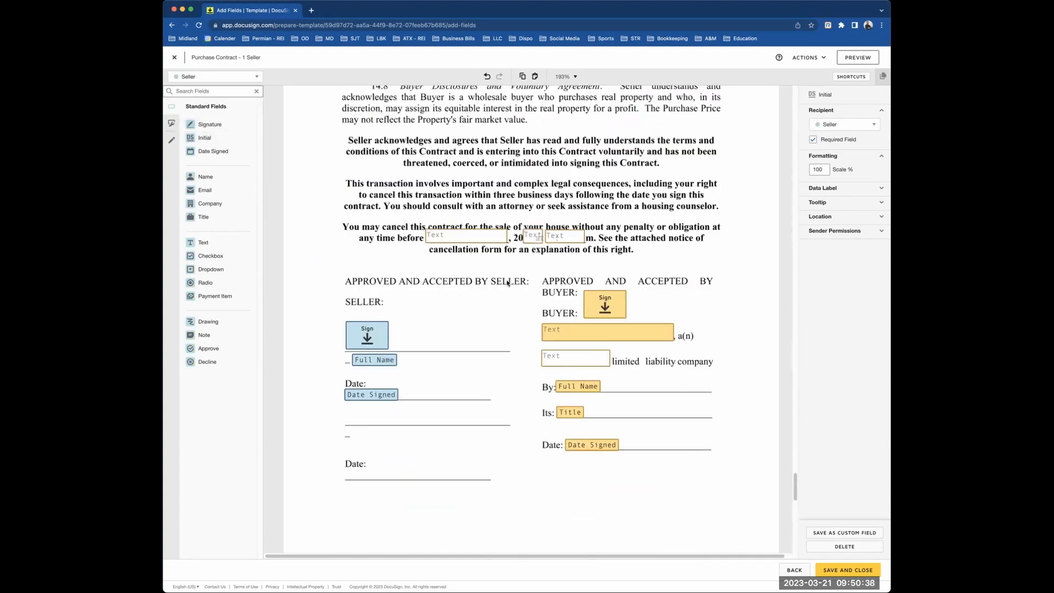
scroll(507, 283, up, 6)
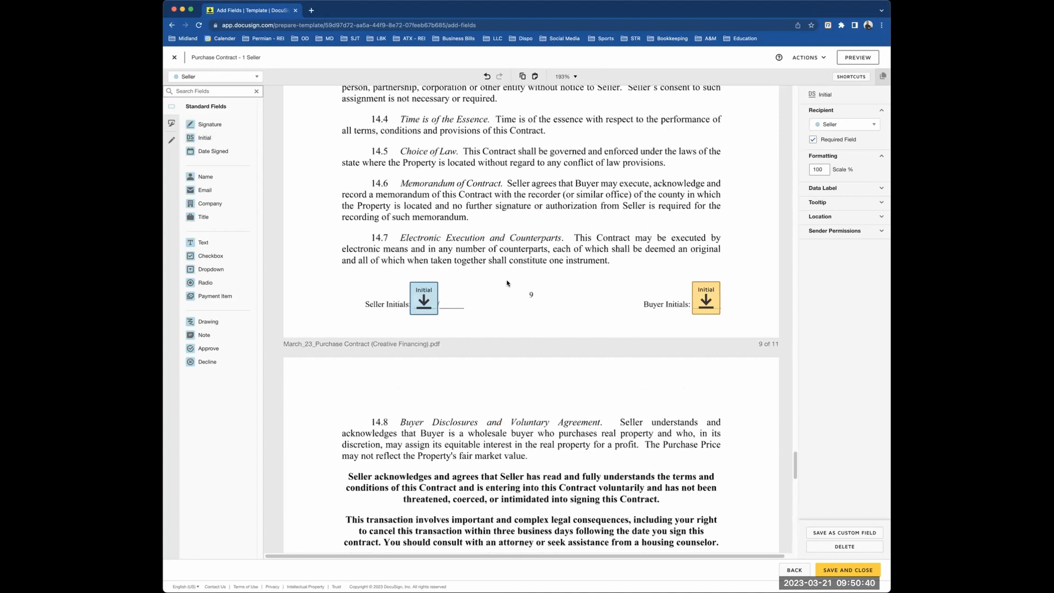
scroll(507, 283, down, 6)
click(848, 568)
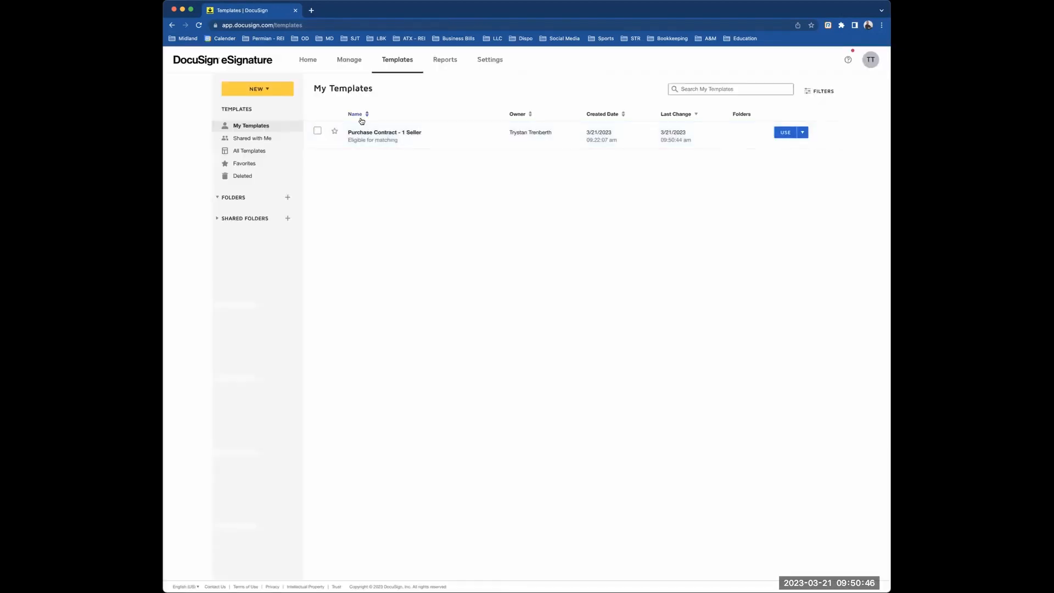
- Copy the Purchase Contract - 1 Seller template and name the copy "Purchase Contract - 2 Sellers"
click(802, 133)
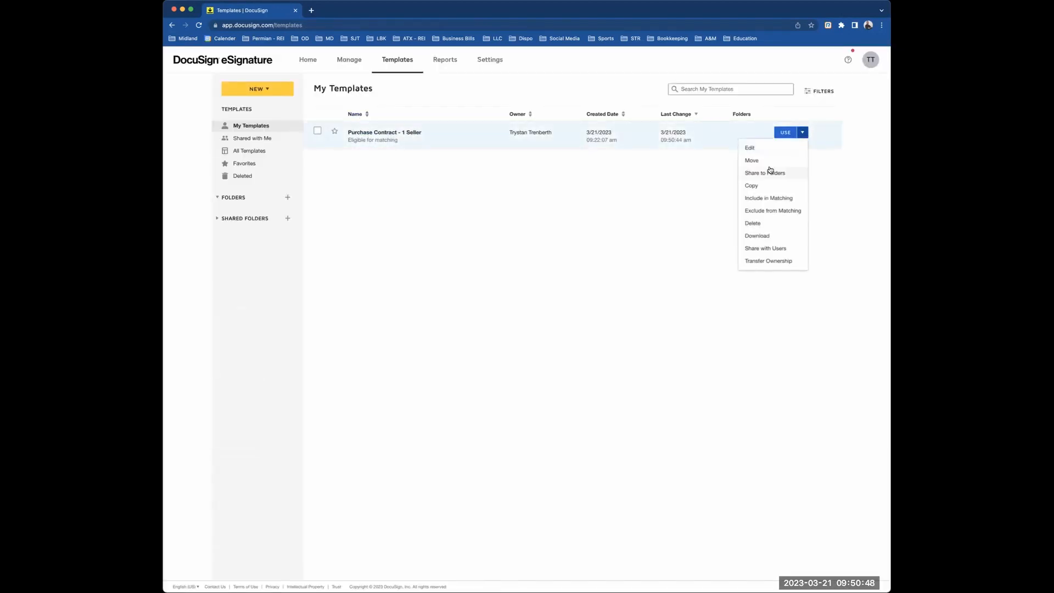
click(760, 186)
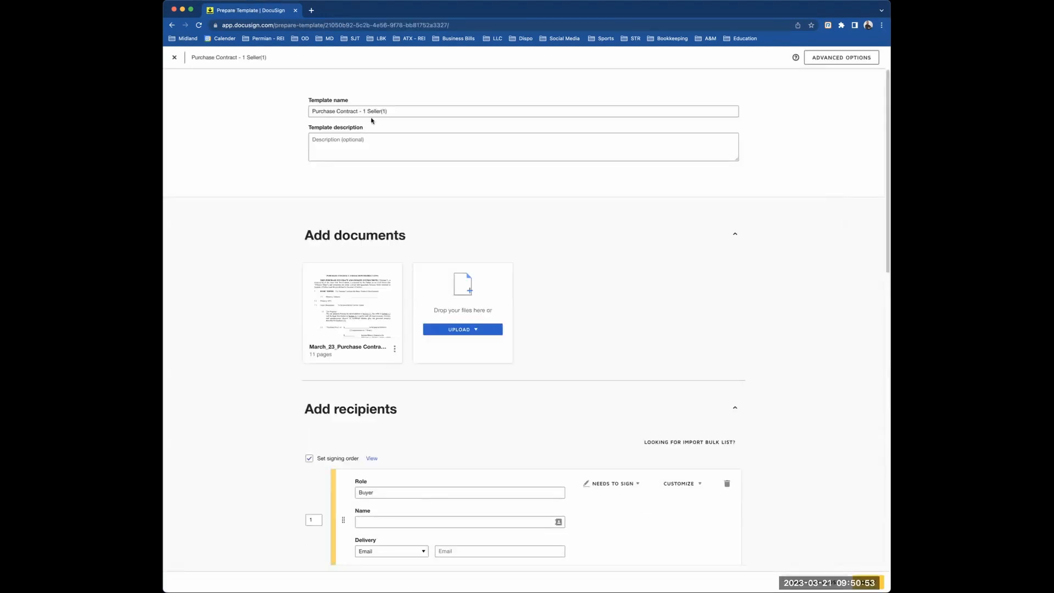
click(367, 110)
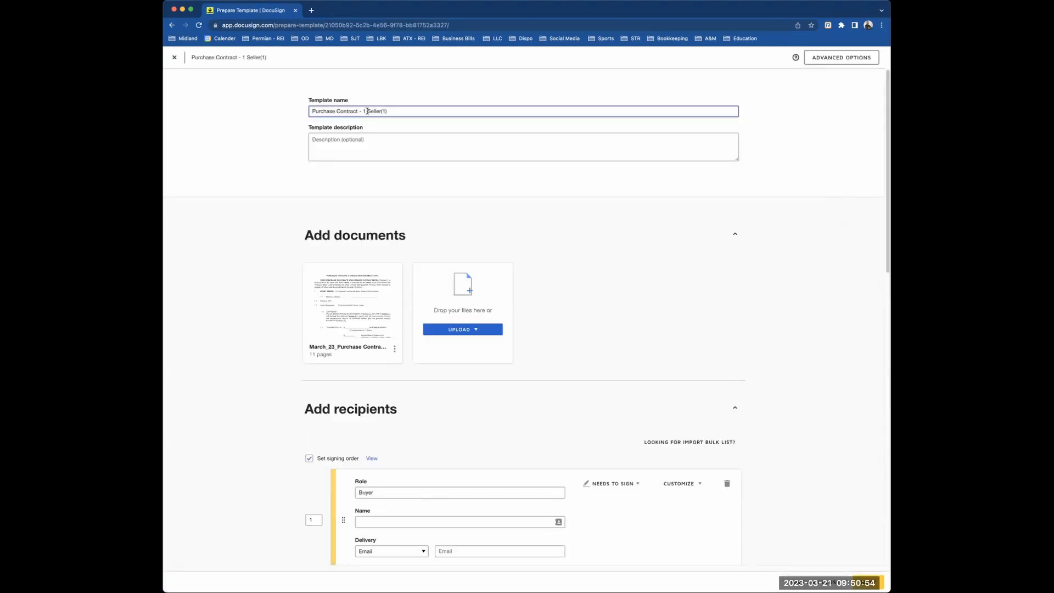
key(BackSpace)
text(2)
key(BackSpace)
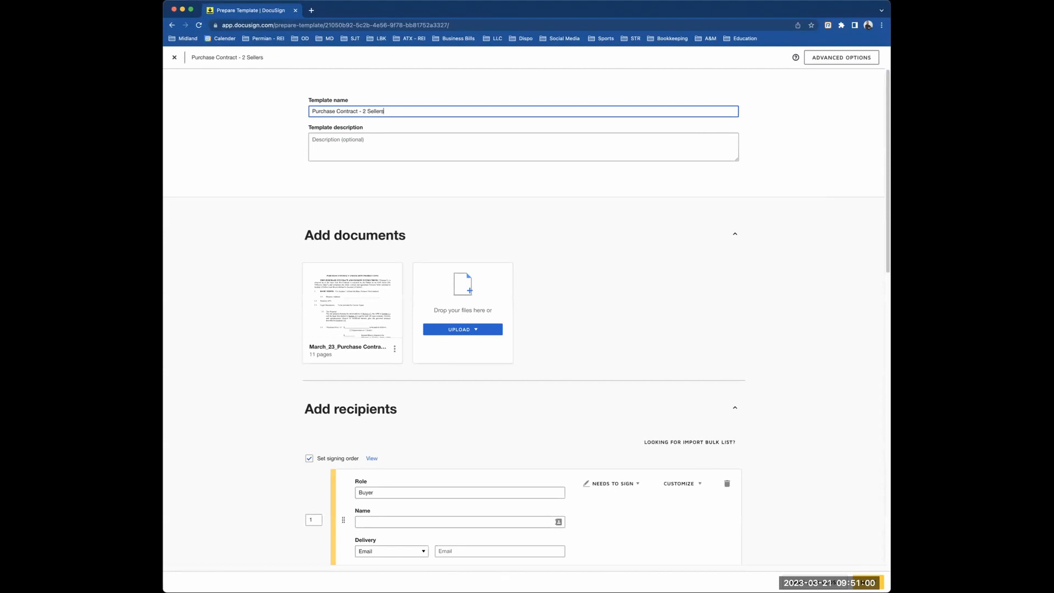
- Add a signing recipient with signing order 3 and the role "Seller 2"
scroll(624, 408, down, 4)
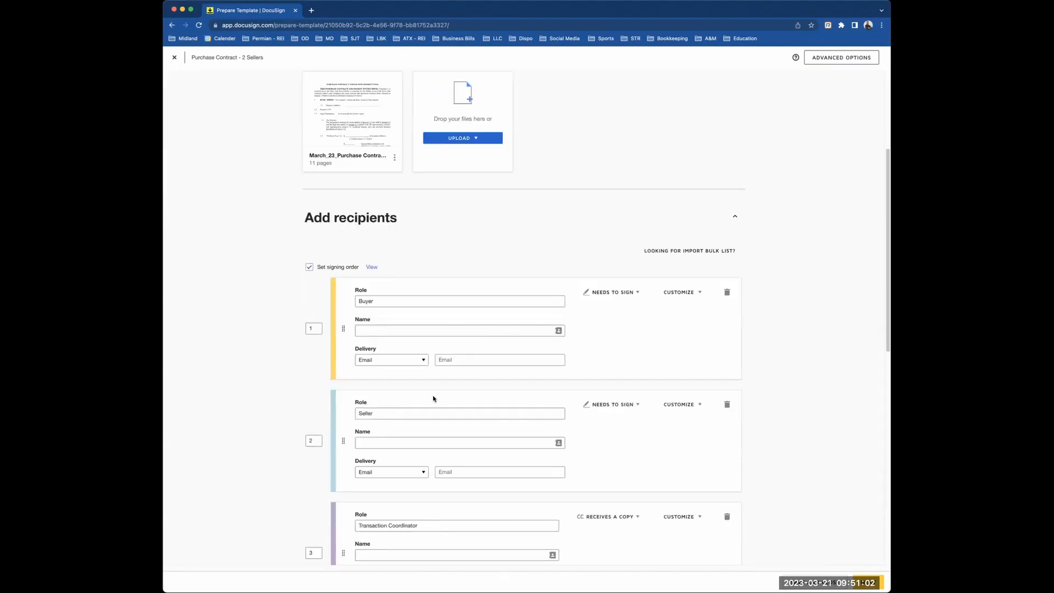
scroll(624, 314, down, 10)
click(346, 484)
click(311, 416)
text(3)
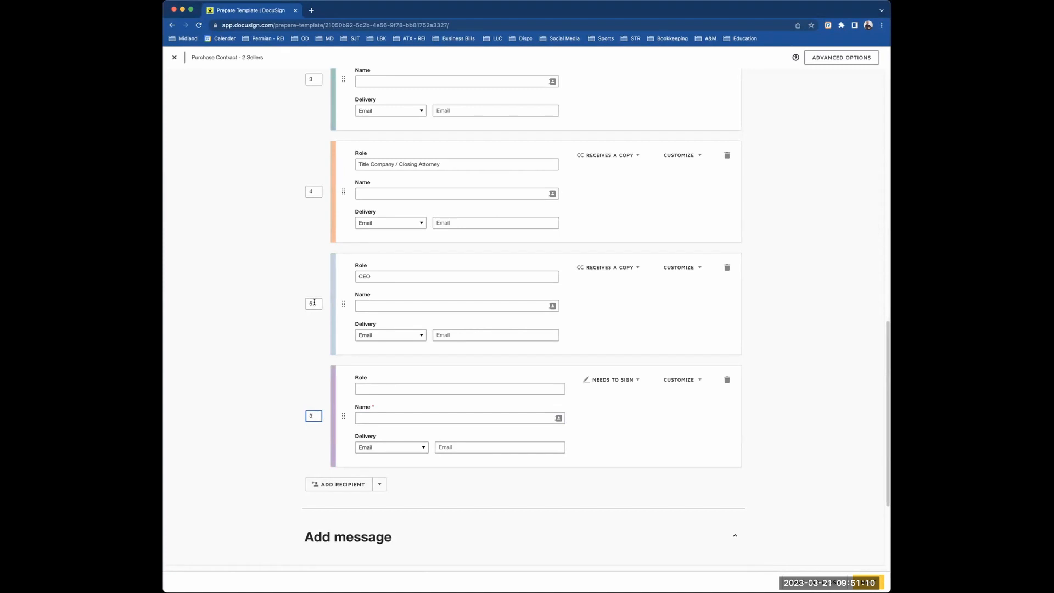
scroll(308, 287, up, 5)
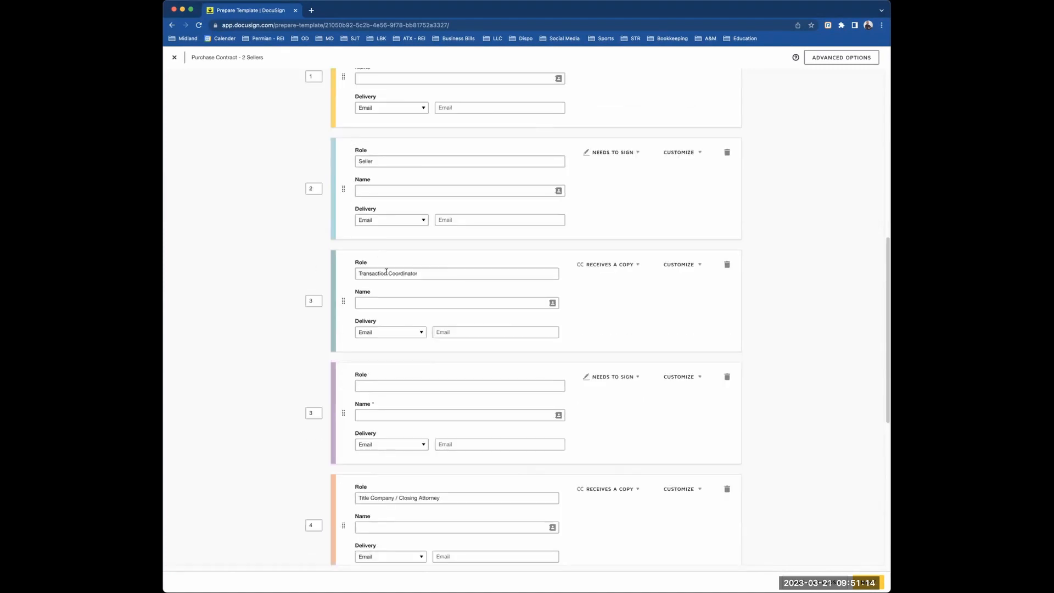
click(387, 385)
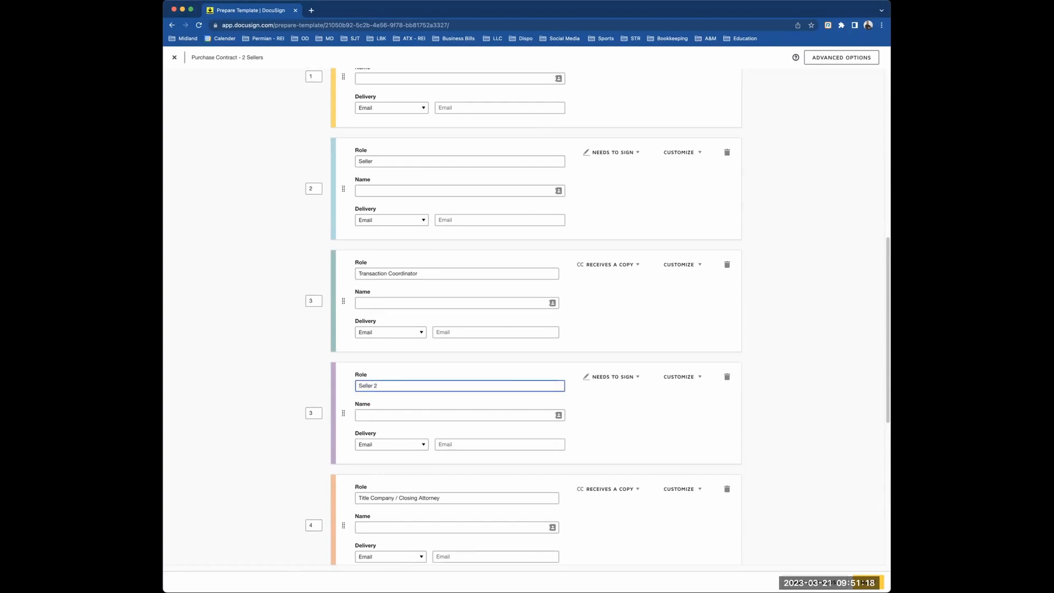
- Rename the Seller role to "Seller 1" and set the Transaction Coordinator's signing order to 4
click(419, 161)
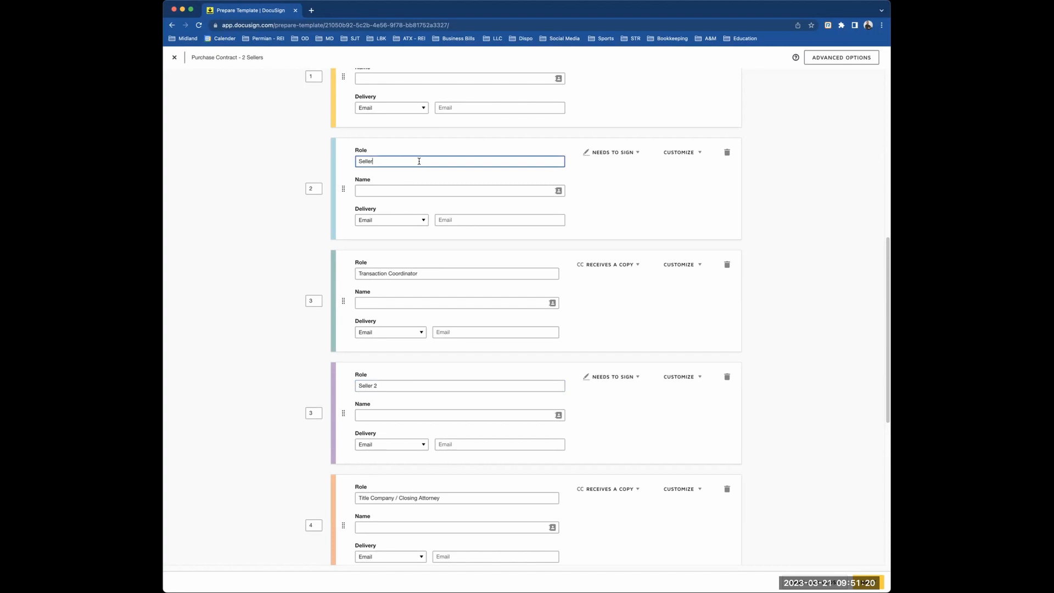
click(312, 302)
key(BackSpace)
text(4)
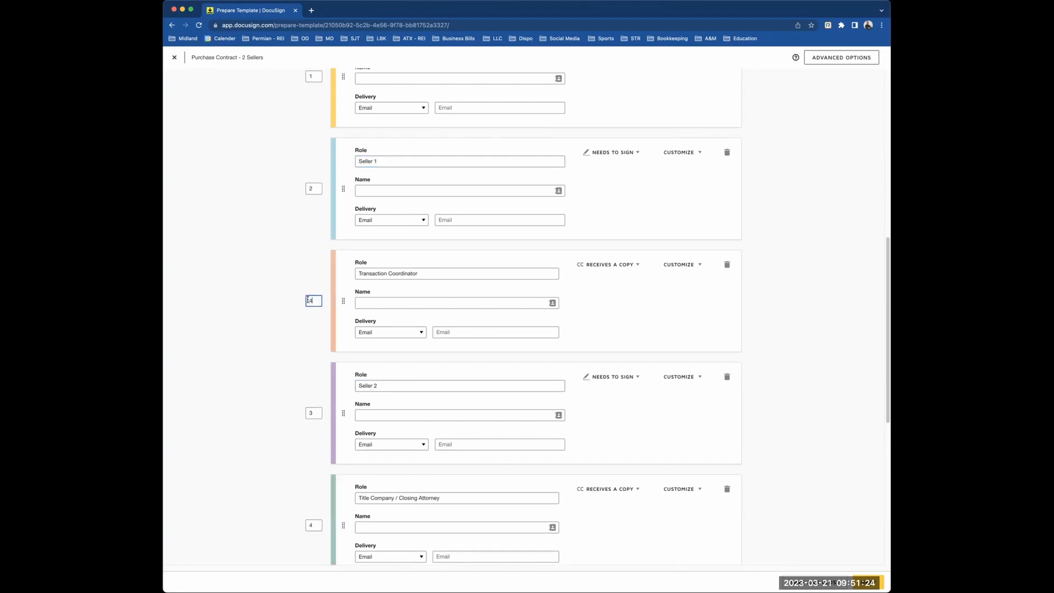
click(268, 378)
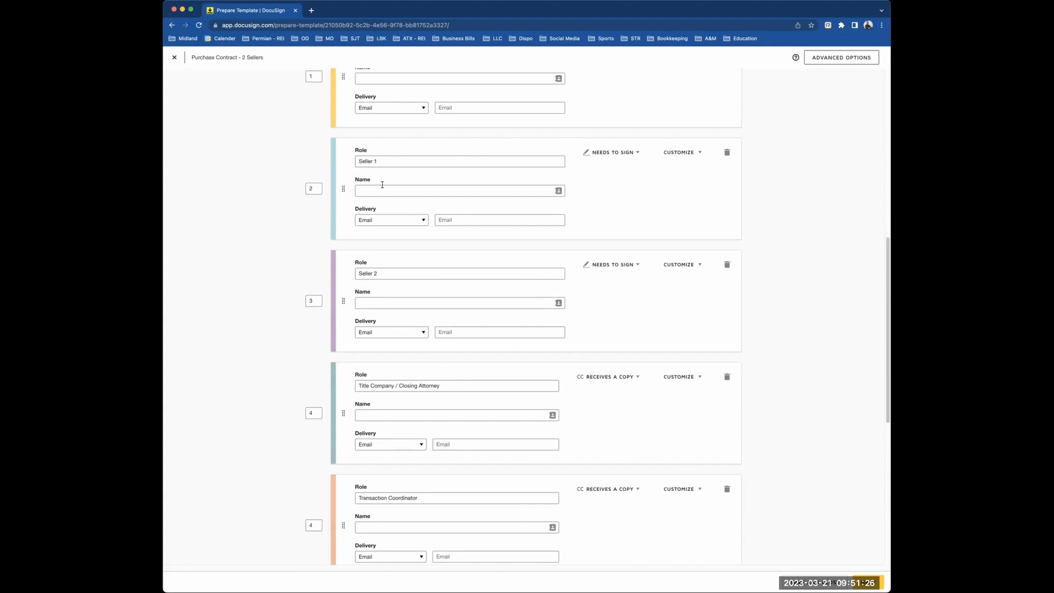
- Continue to field placement and add a Seller 2 initial field beside the Seller 1 initial field on page 1
scroll(382, 185, up, 3)
scroll(410, 400, down, 4)
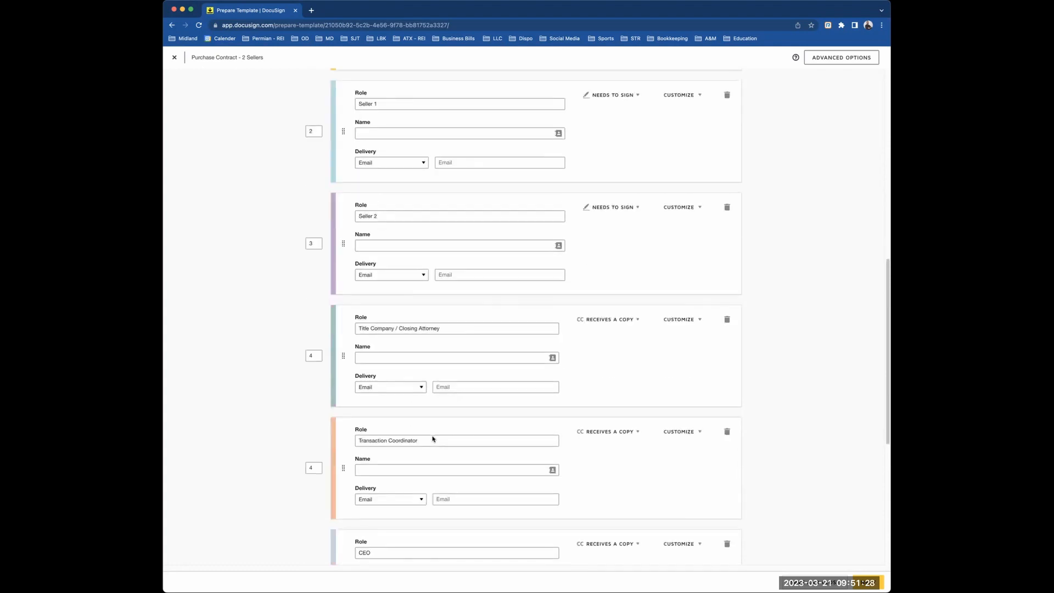
scroll(633, 467, down, 1)
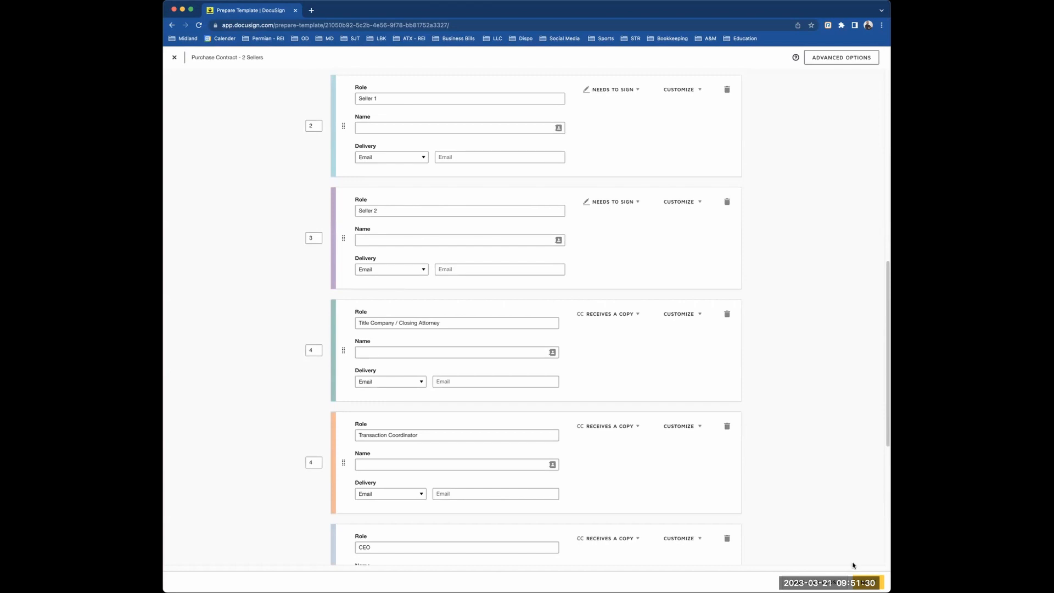
click(880, 581)
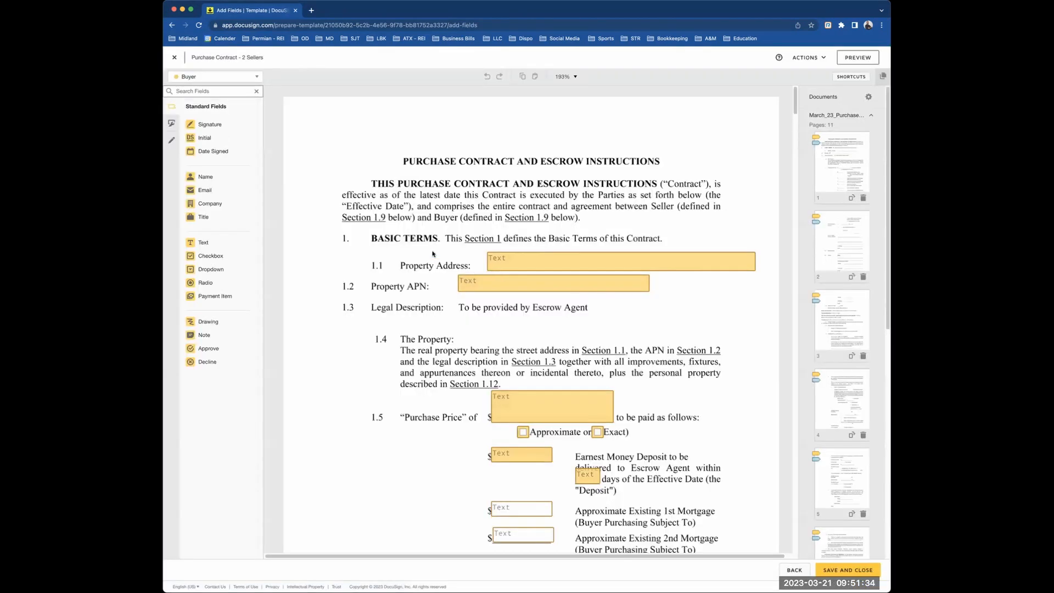
scroll(433, 253, down, 6)
click(216, 81)
click(203, 117)
drag(204, 137, 438, 379)
- On page 2, place Seller 2's full name field on the second Seller line and an initial field beside Seller 1's
scroll(457, 381, down, 6)
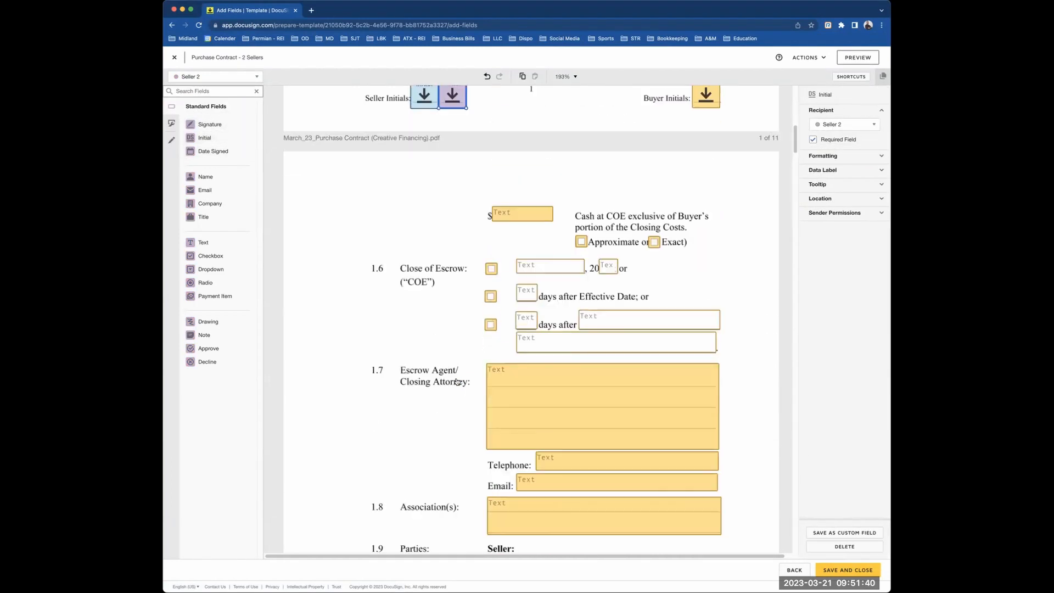
scroll(457, 381, down, 6)
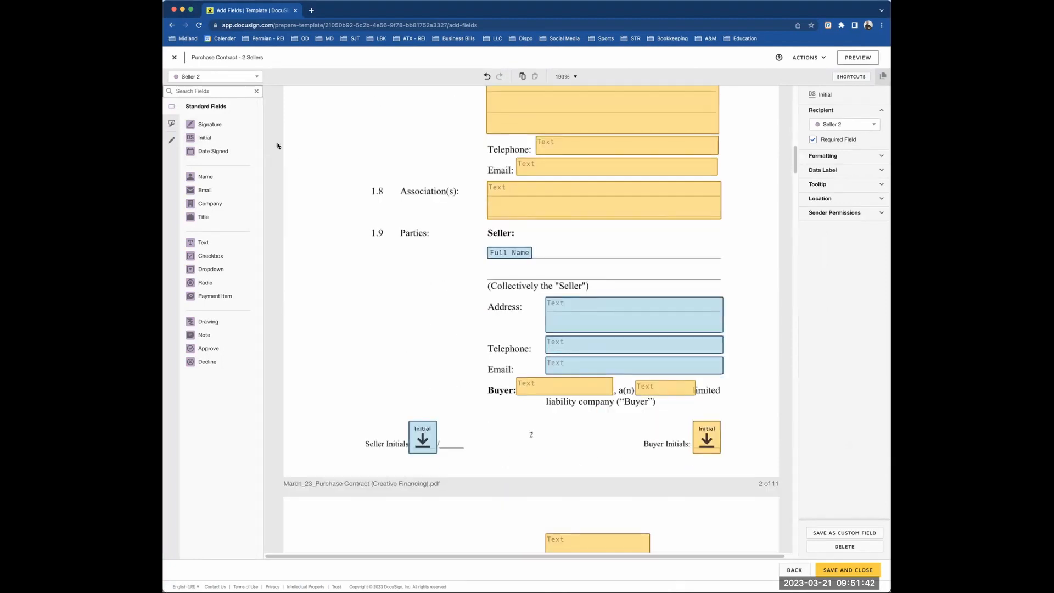
drag(206, 176, 492, 273)
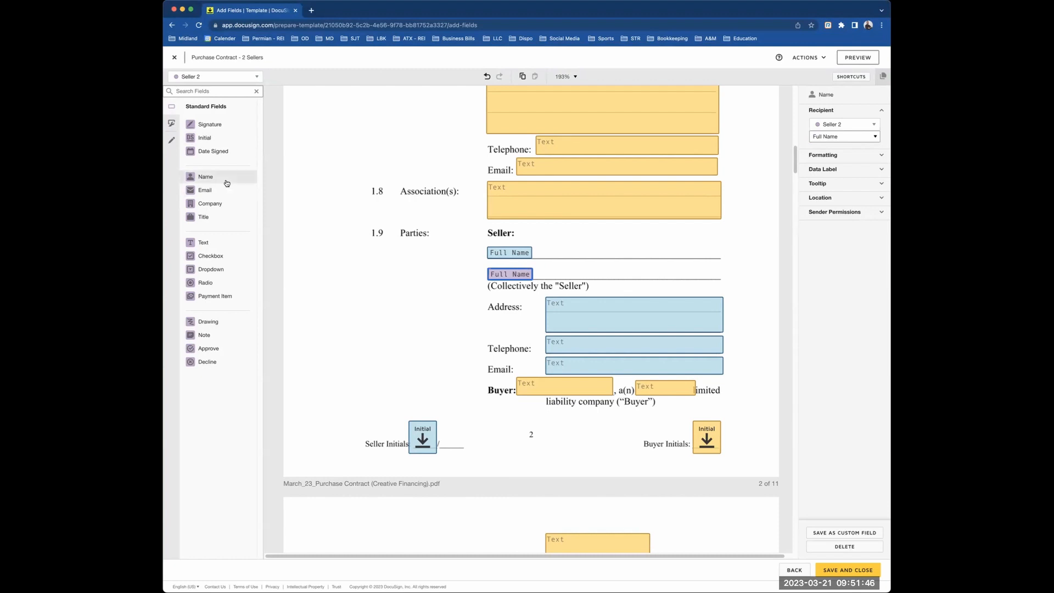
drag(204, 138, 437, 422)
- Place Seller 2 initial fields beside the Seller 1 initial fields at the foot of pages 3 and 4
scroll(387, 306, down, 2)
scroll(387, 306, down, 15)
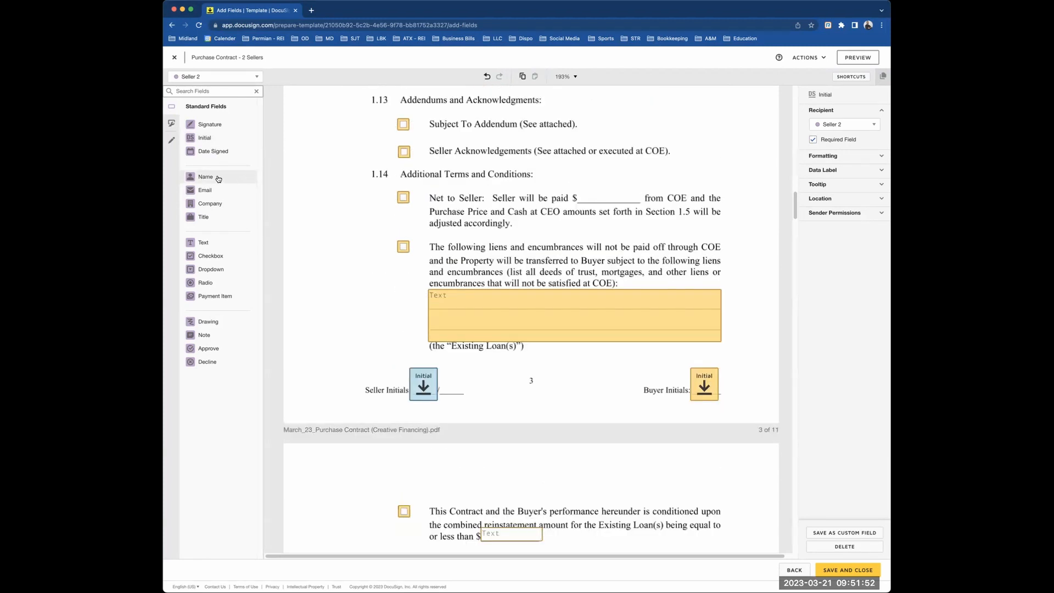
drag(218, 140, 452, 386)
scroll(369, 306, down, 12)
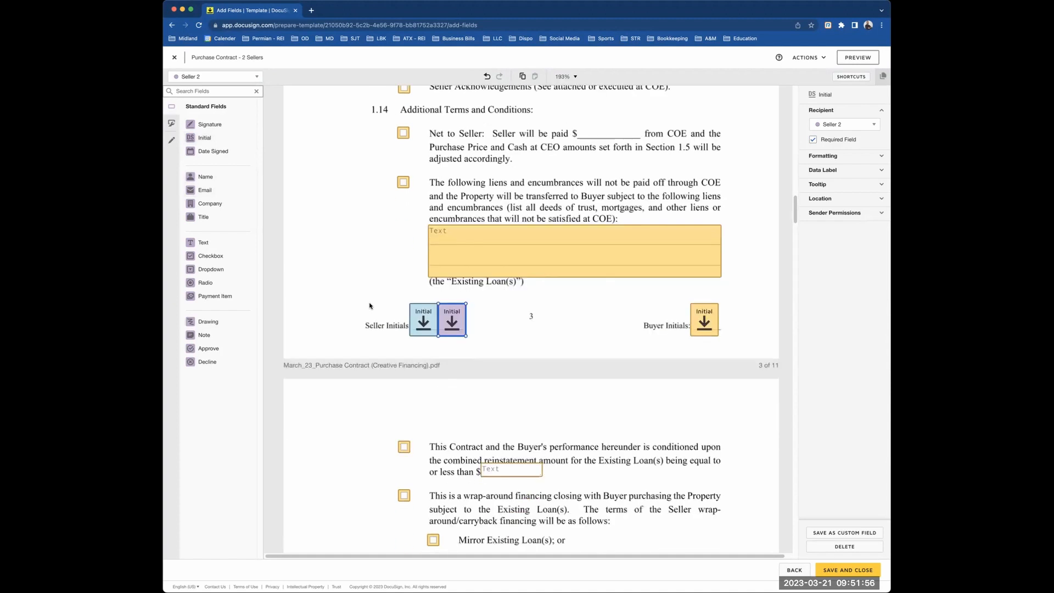
scroll(378, 305, down, 3)
drag(211, 138, 436, 292)
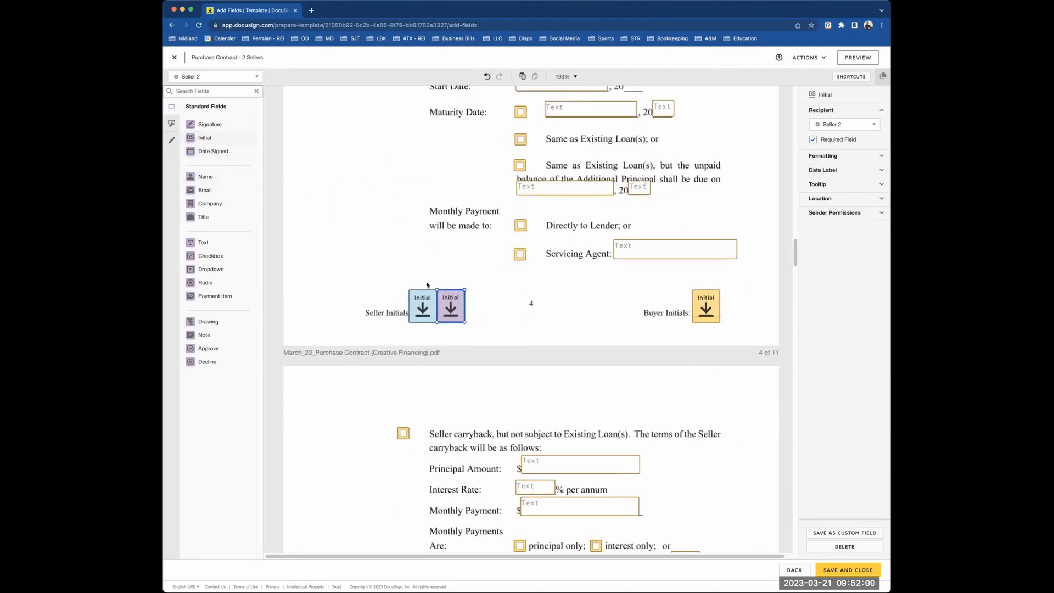
- Place Seller 2 initial fields beside the Seller 1 initial fields at the foot of pages 5 and 6
scroll(419, 280, down, 6)
scroll(419, 280, down, 7)
drag(205, 138, 439, 226)
click(439, 227)
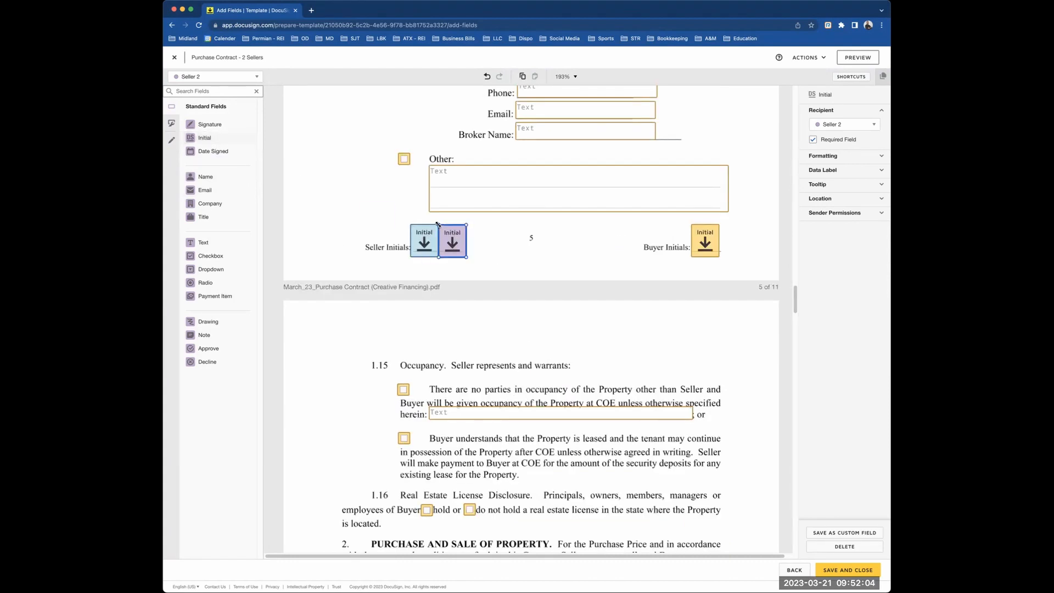
scroll(380, 216, down, 8)
click(214, 140)
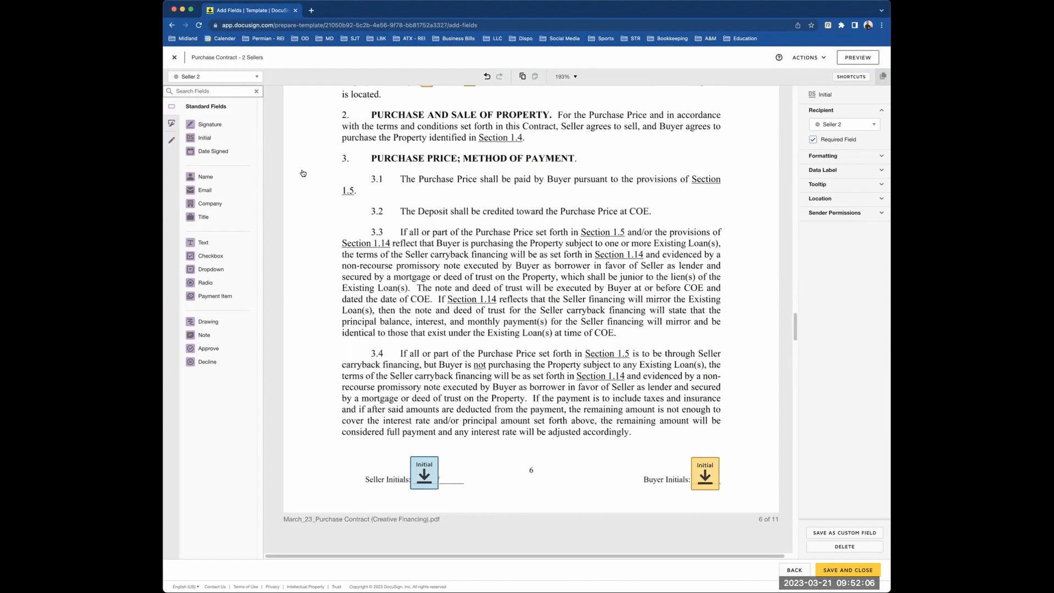
scroll(486, 259, down, 3)
click(439, 268)
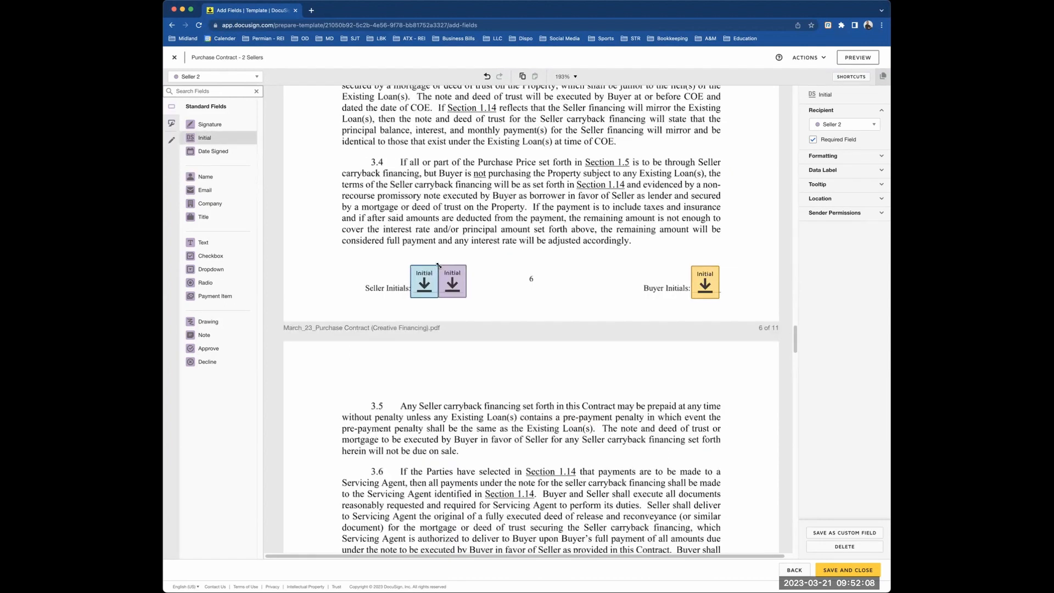
- Place Seller 2 initial fields beside the Seller 1 initial fields at the foot of pages 7 and 8
scroll(383, 229, down, 3)
scroll(258, 185, down, 9)
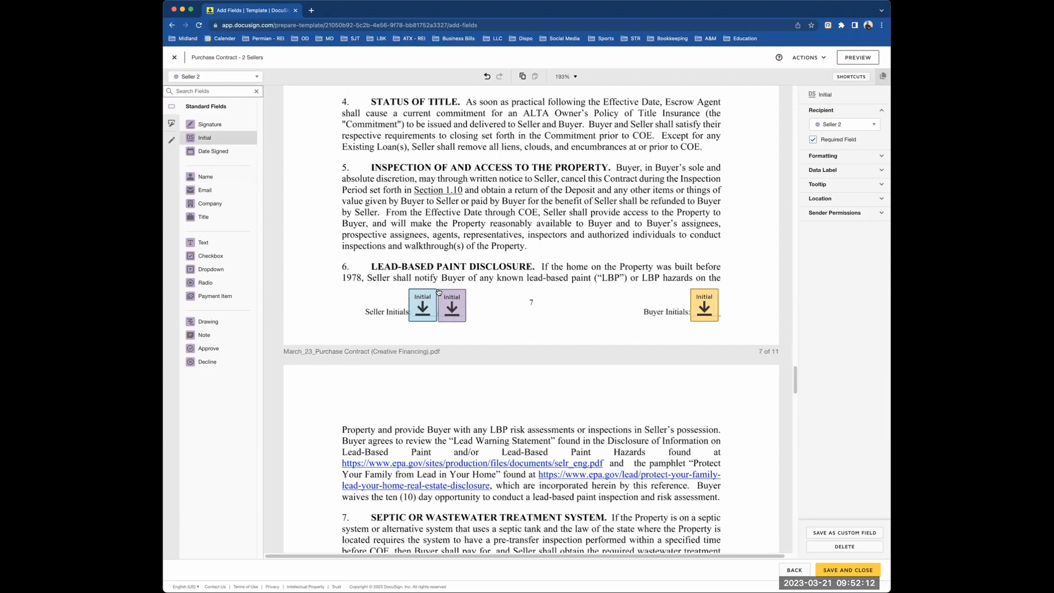
click(438, 291)
scroll(377, 233, down, 5)
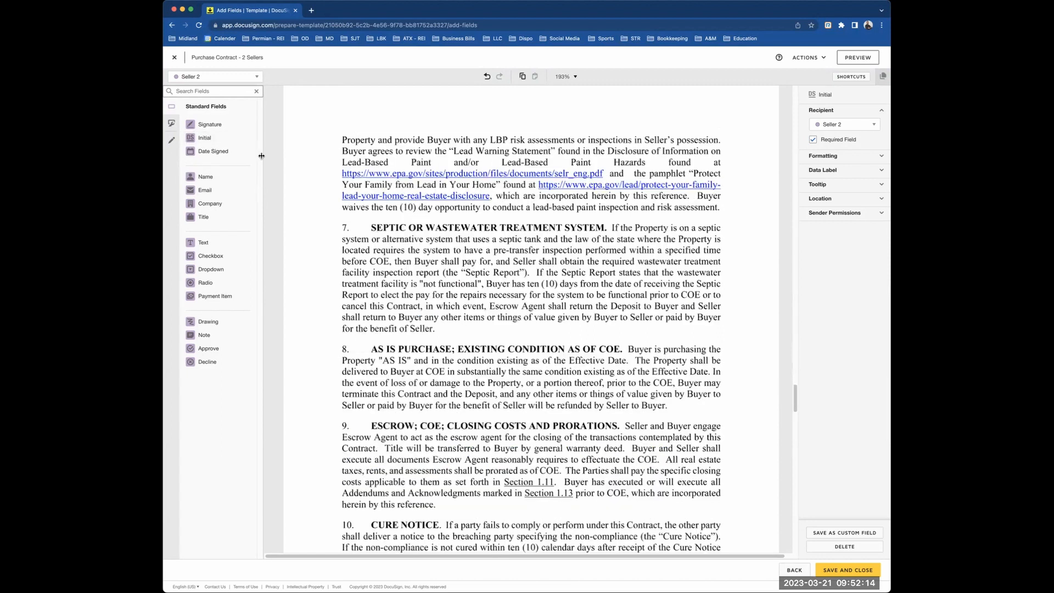
click(250, 138)
scroll(466, 340, down, 3)
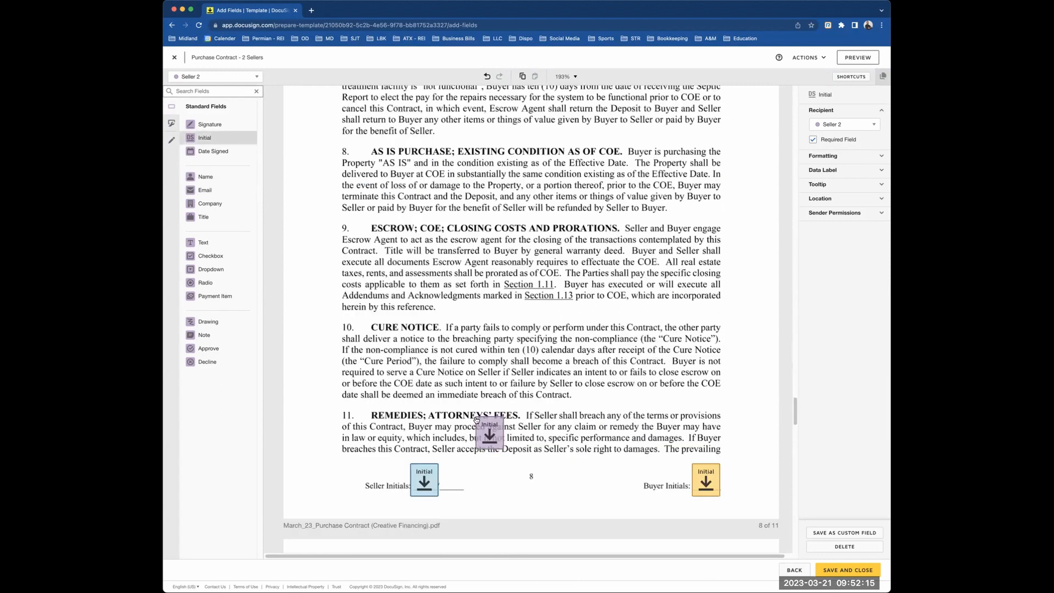
click(439, 464)
- Place a Seller 2 initial field beside the Seller 1 initial field at the foot of page 9
scroll(431, 432, down, 3)
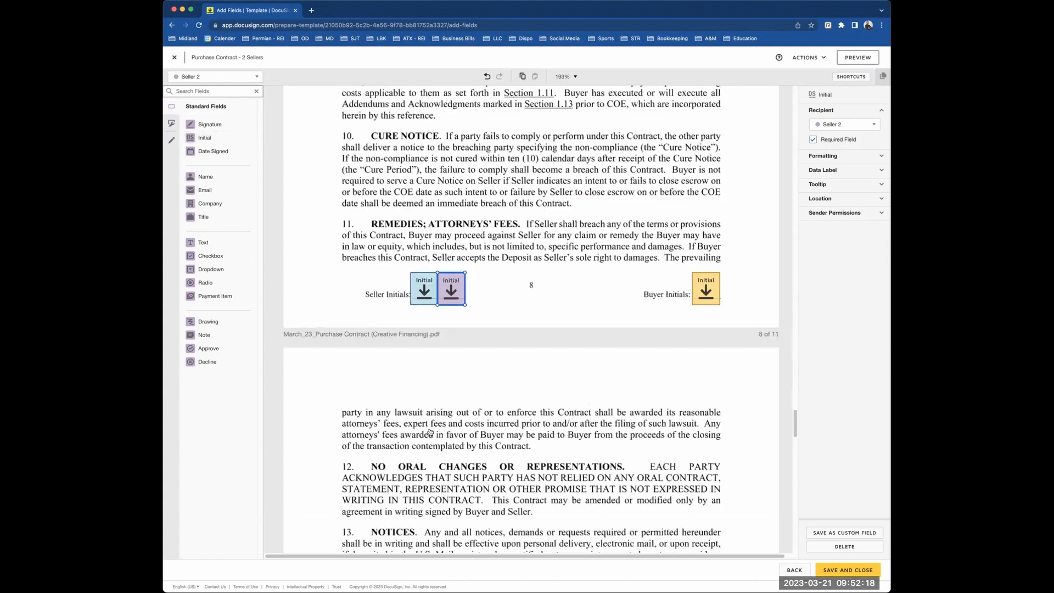
scroll(253, 184, down, 9)
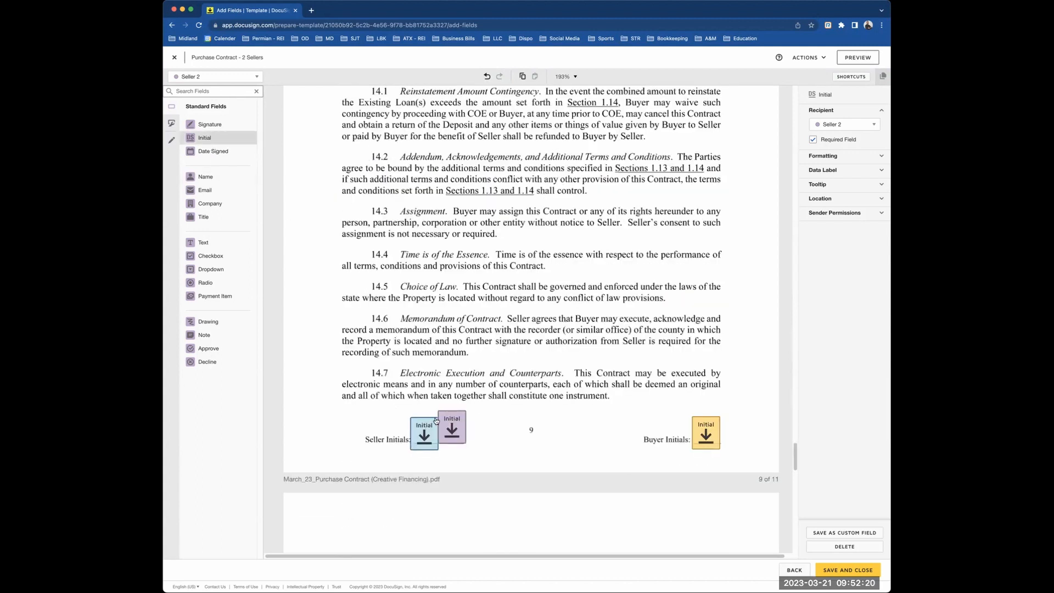
click(438, 417)
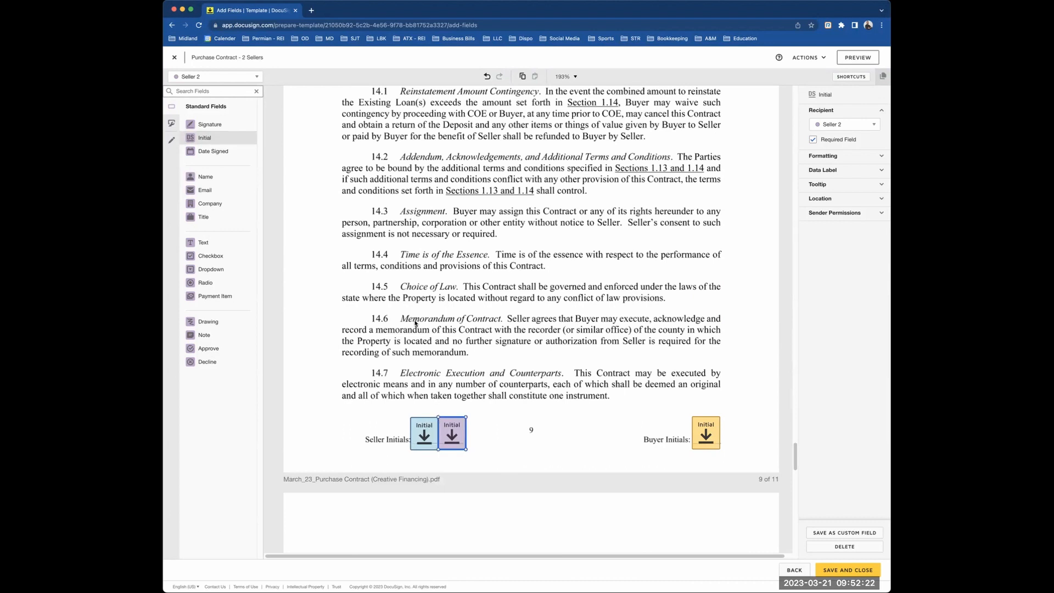
- Place Seller 2's signature, full name and date signed fields in the second seller block on page 10
scroll(419, 316, down, 5)
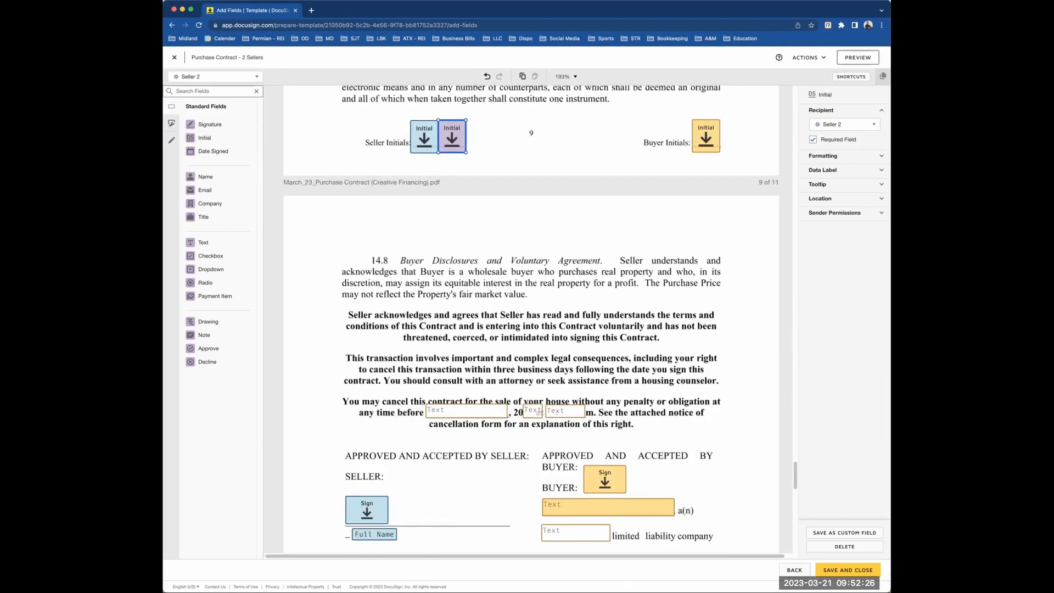
scroll(420, 335, down, 3)
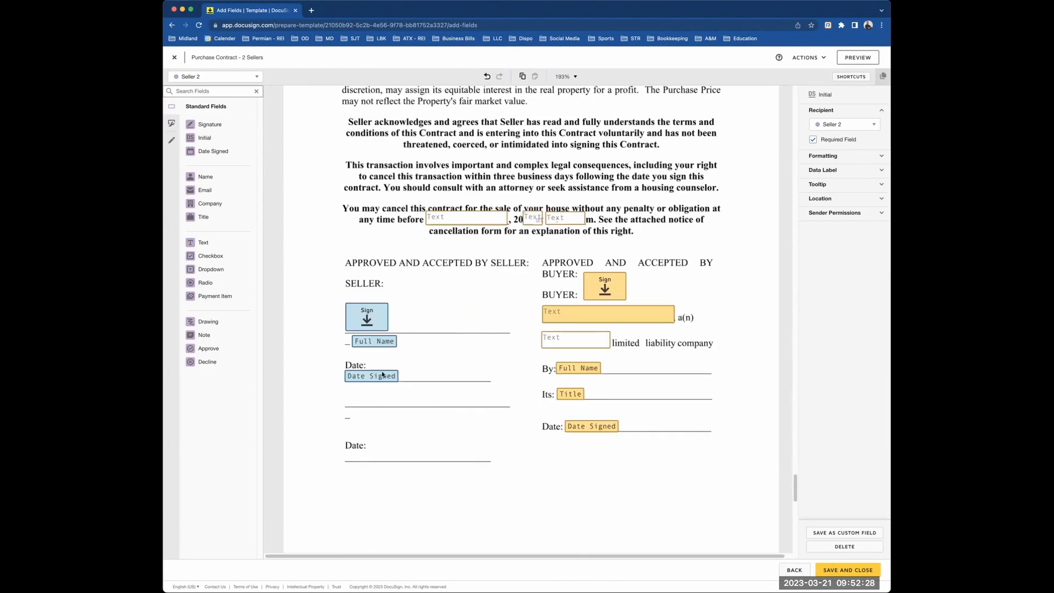
mouse_move(208, 124)
mouse_down()
mouse_move(346, 319)
mouse_move(344, 391)
mouse_up()
mouse_move(204, 177)
mouse_down()
mouse_move(329, 273)
mouse_move(358, 434)
mouse_move(376, 446)
mouse_up()
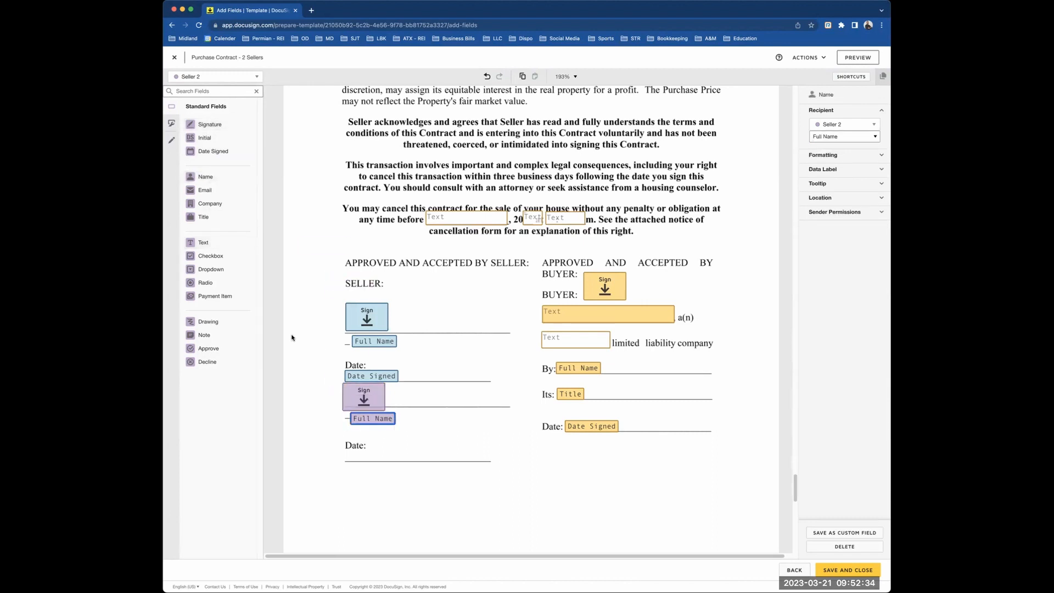
drag(211, 156, 346, 452)
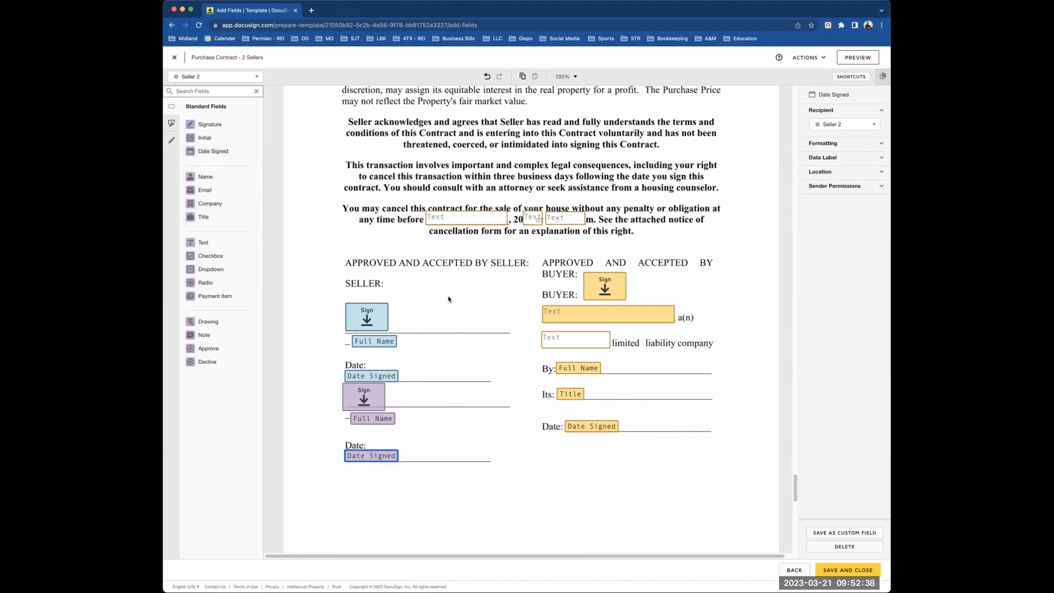
- Review the pages up to page 10 for missing Seller 2 initial and signature fields
scroll(448, 299, up, 5)
scroll(448, 299, up, 7)
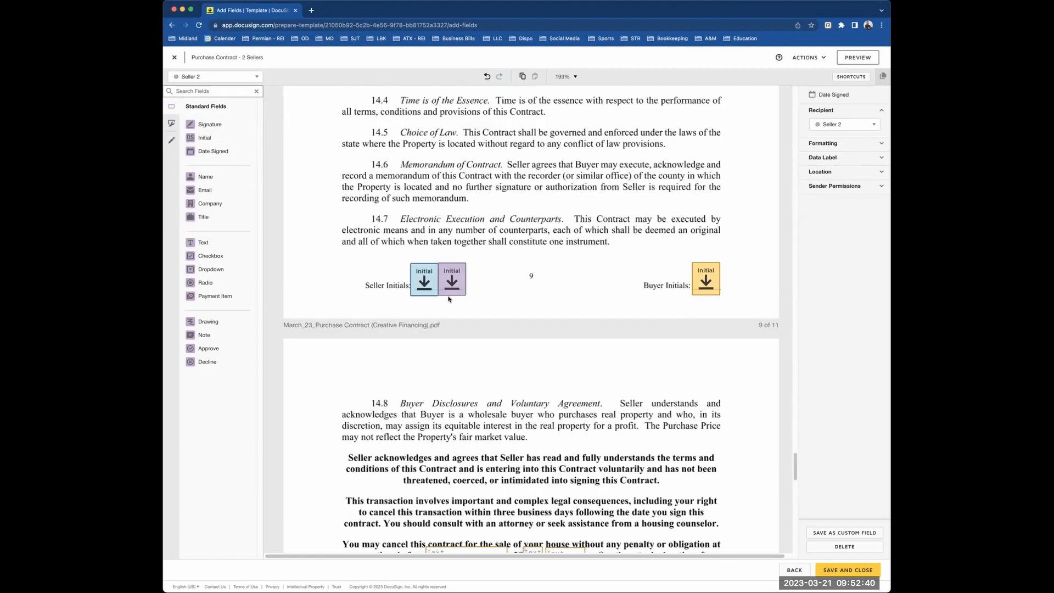
scroll(448, 299, up, 15)
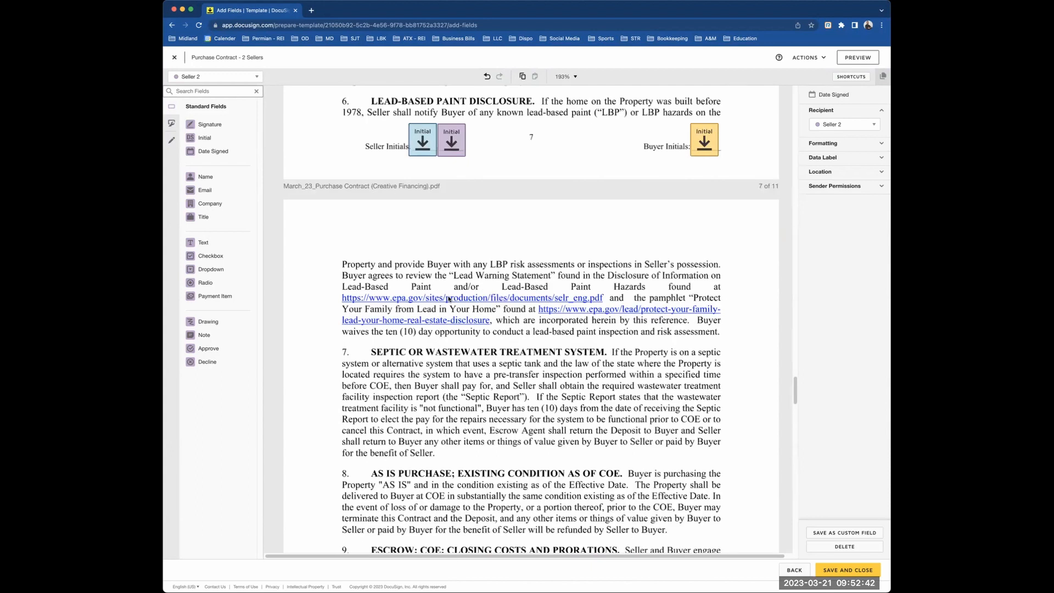
scroll(449, 299, up, 18)
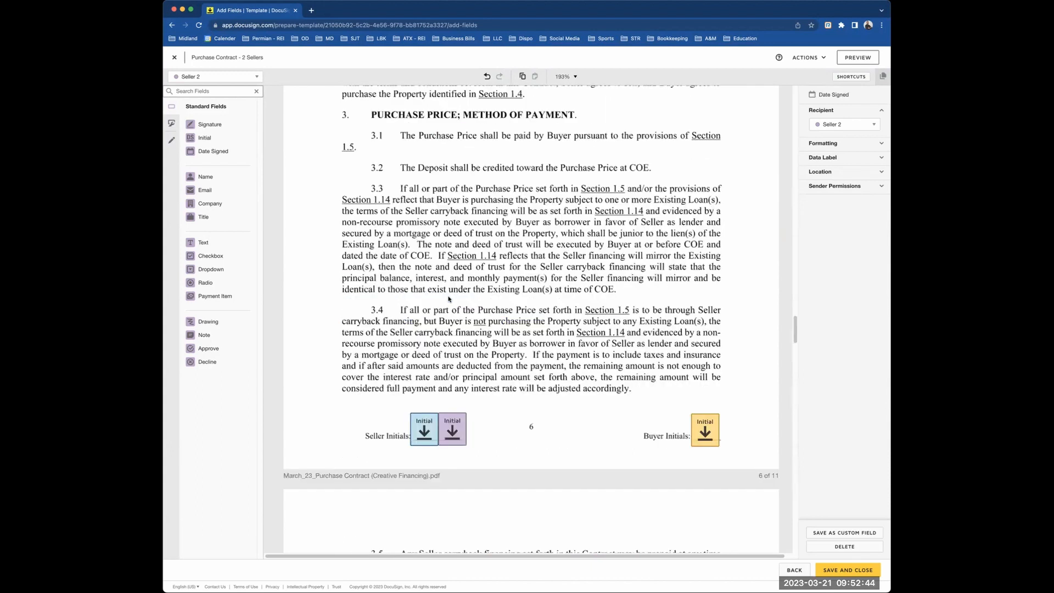
scroll(448, 300, up, 15)
scroll(449, 299, down, 15)
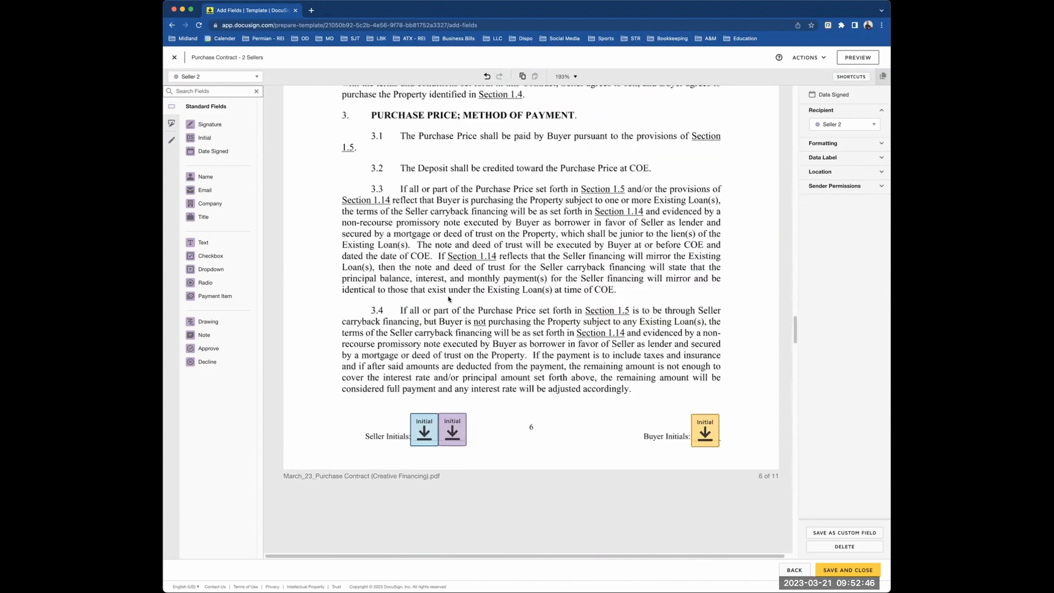
scroll(449, 299, down, 20)
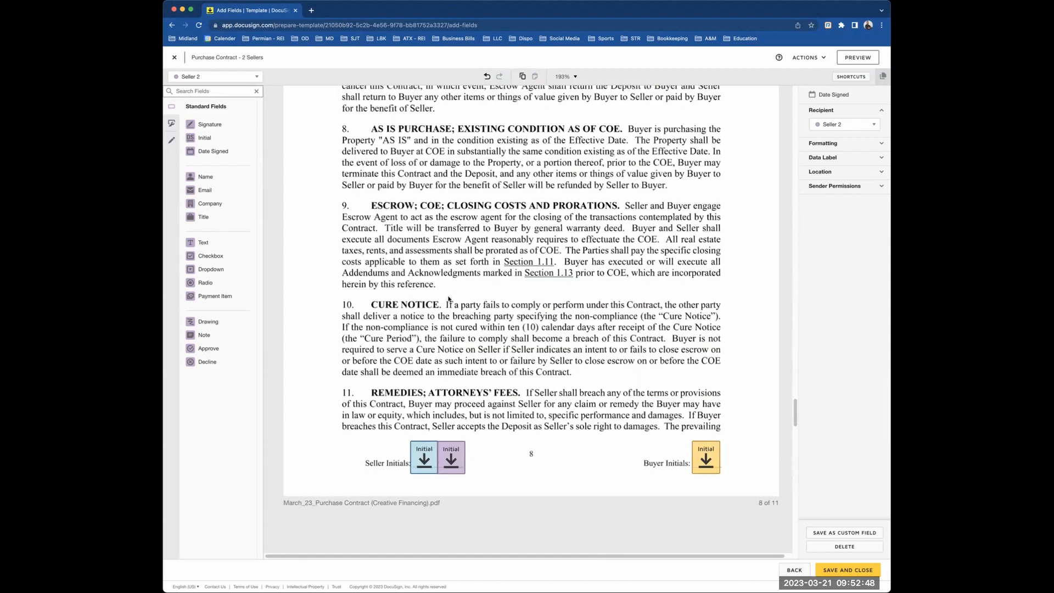
scroll(448, 299, down, 20)
scroll(448, 299, down, 10)
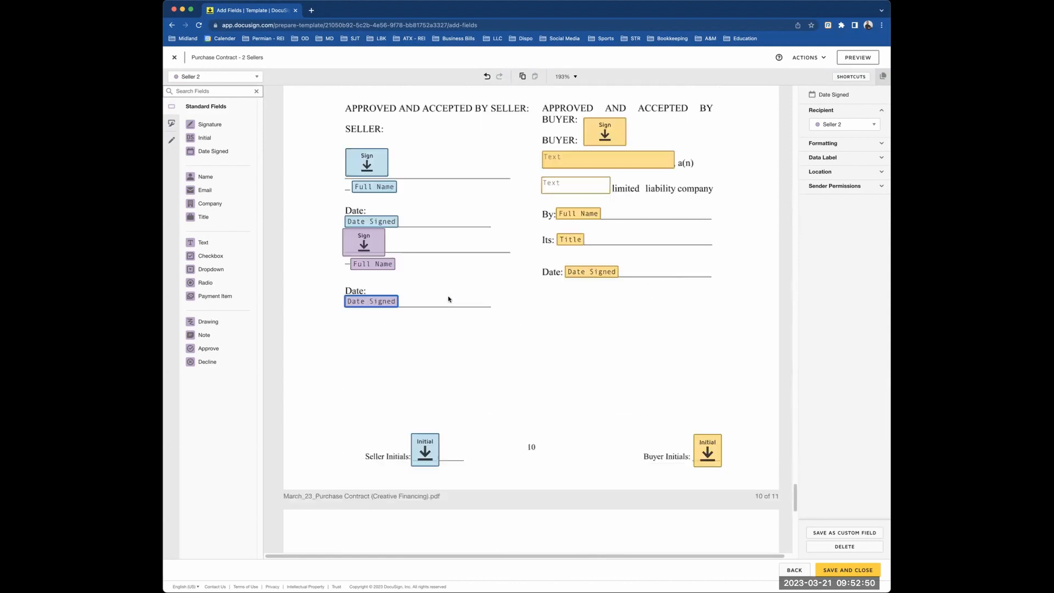
- Replace Seller 1's date signed field in the Notice of Cancellation's effective date with a Seller 2 date signed field
scroll(448, 299, down, 5)
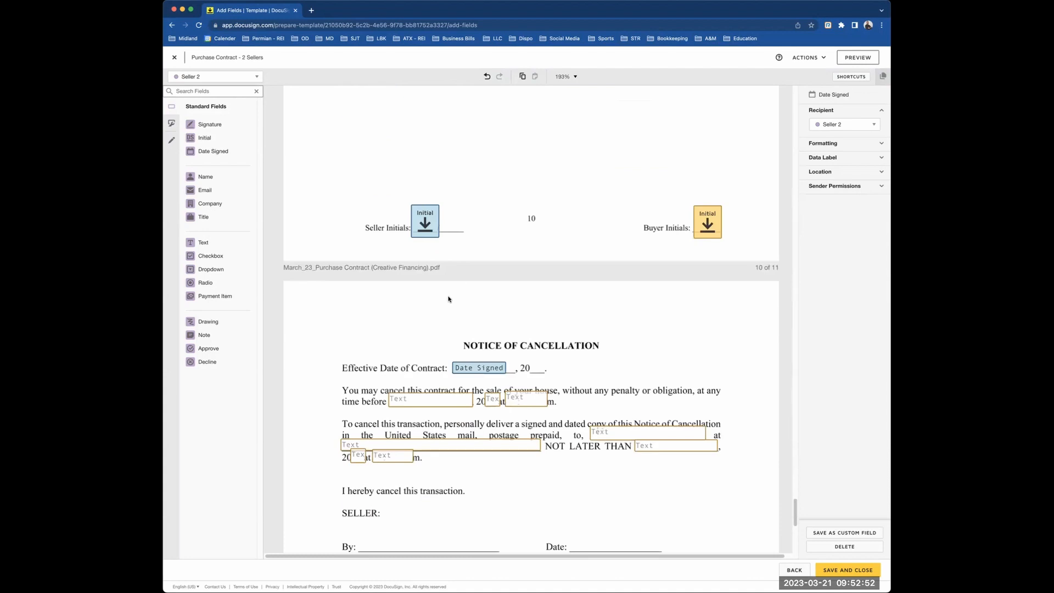
click(485, 367)
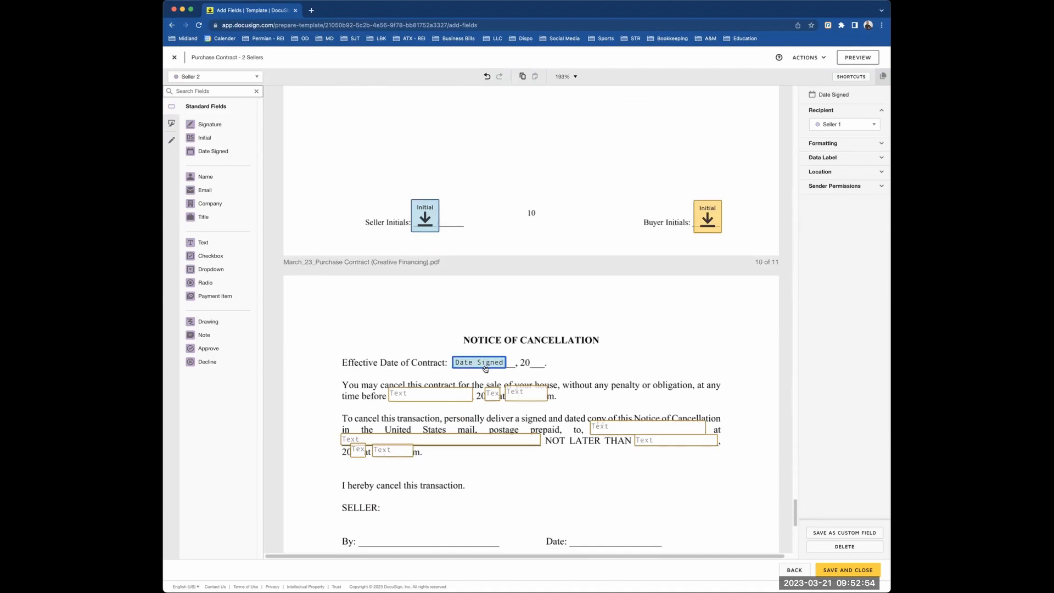
key(Delete)
drag(205, 151, 452, 356)
- Place Seller 2 initial fields beside the Seller 1 initial fields at the foot of pages 10 and 11
drag(206, 138, 439, 203)
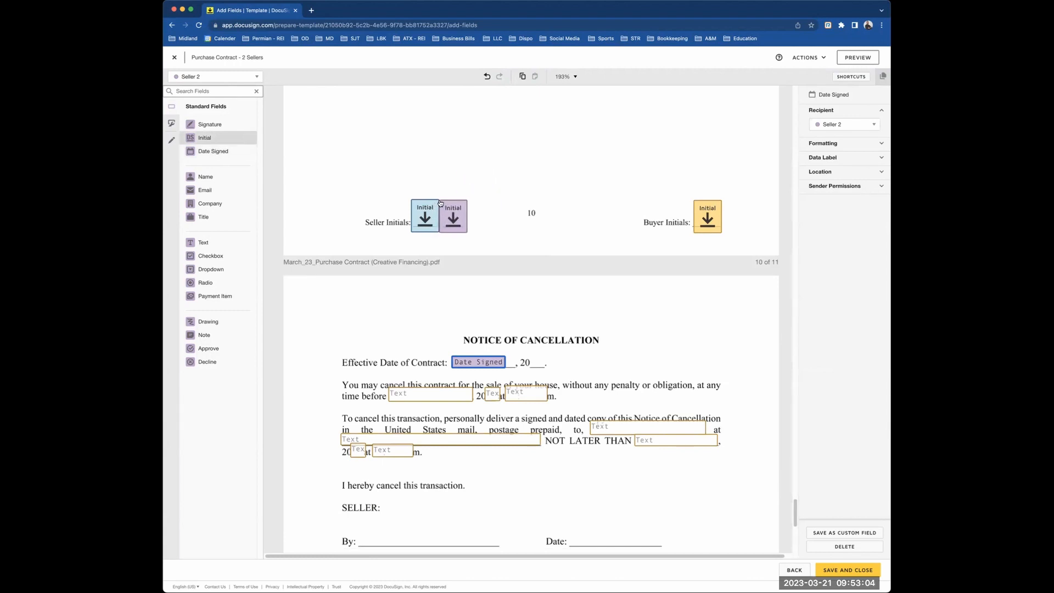
scroll(545, 196, up, 5)
scroll(544, 196, up, 3)
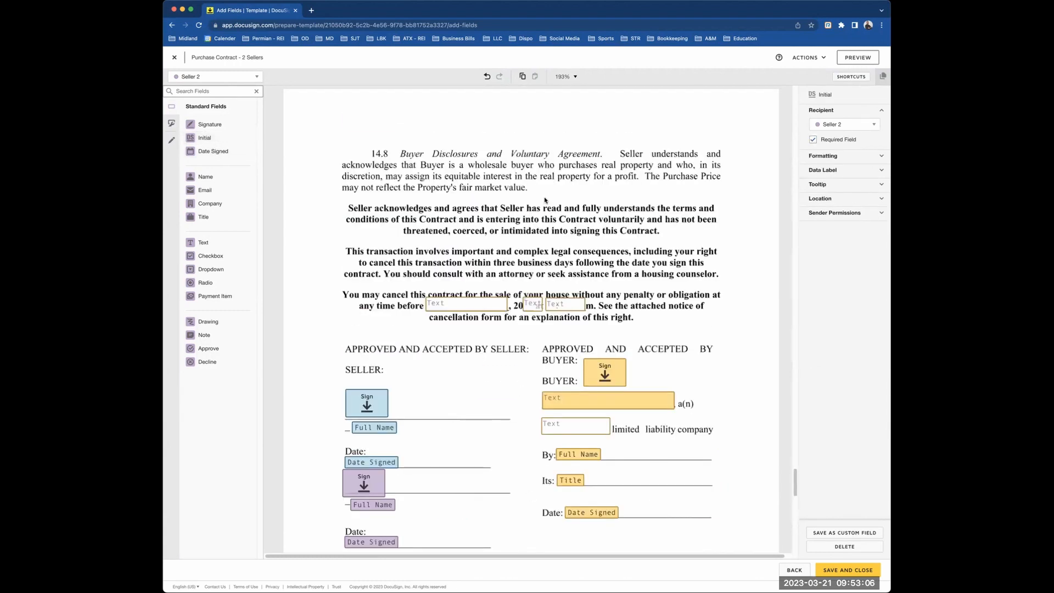
scroll(544, 199, down, 1)
scroll(544, 200, down, 15)
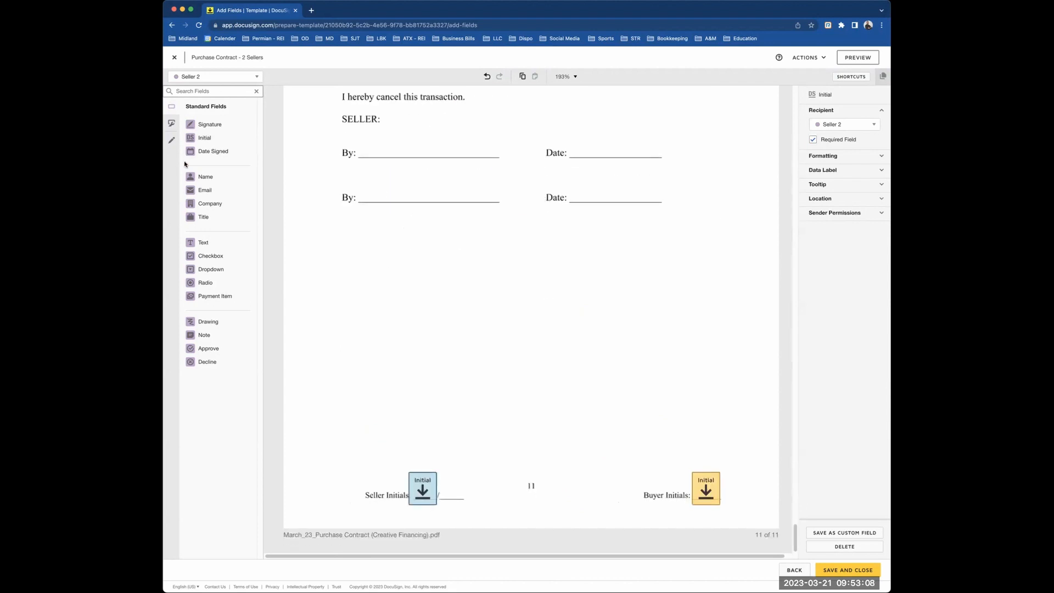
drag(208, 139, 438, 475)
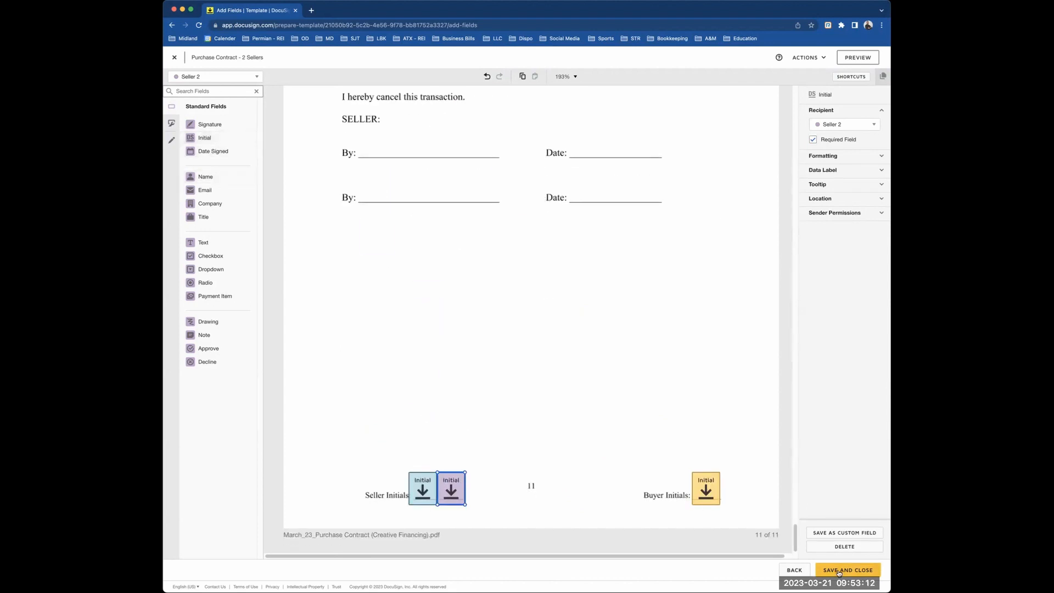